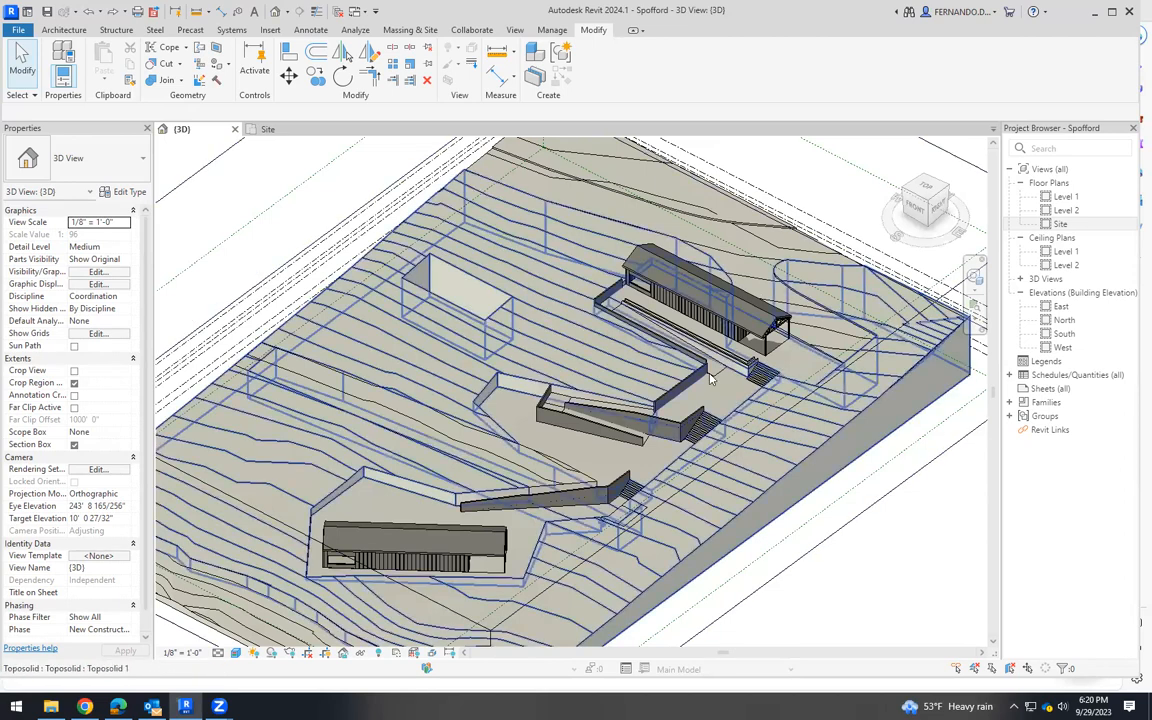
{"action": "scroll", "coordinate": [593, 389], "scroll_direction": "up", "scroll_amount": 5}
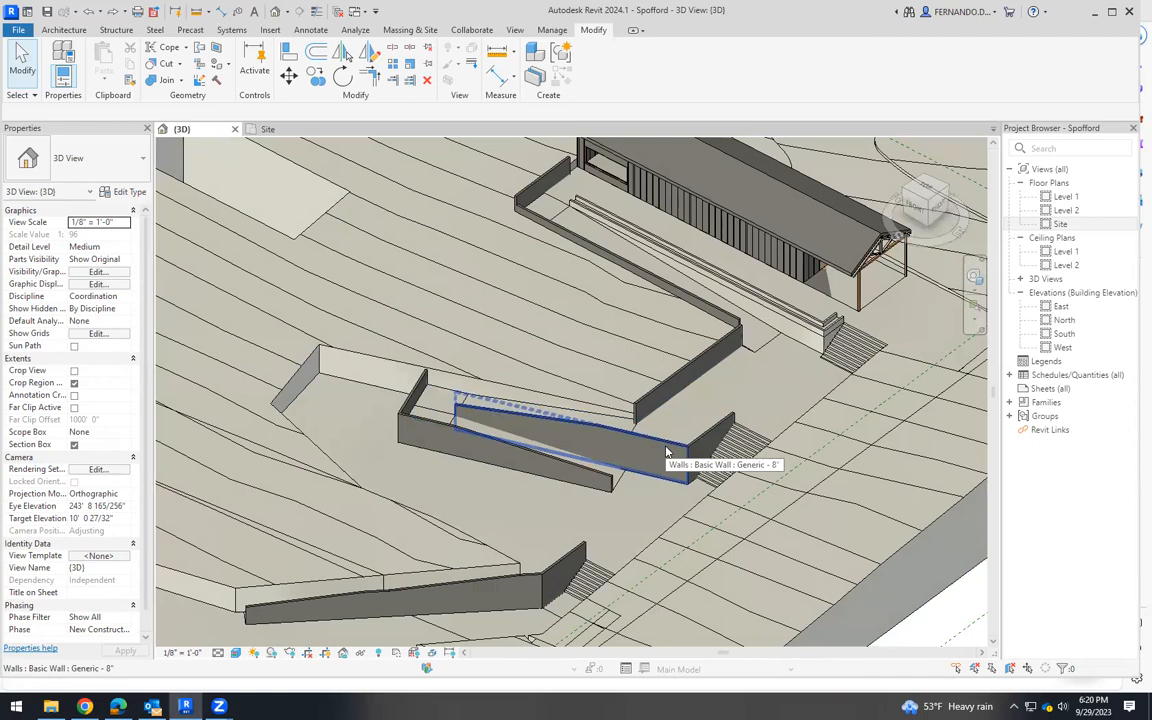
{"action": "left_click", "coordinate": [599, 410]}
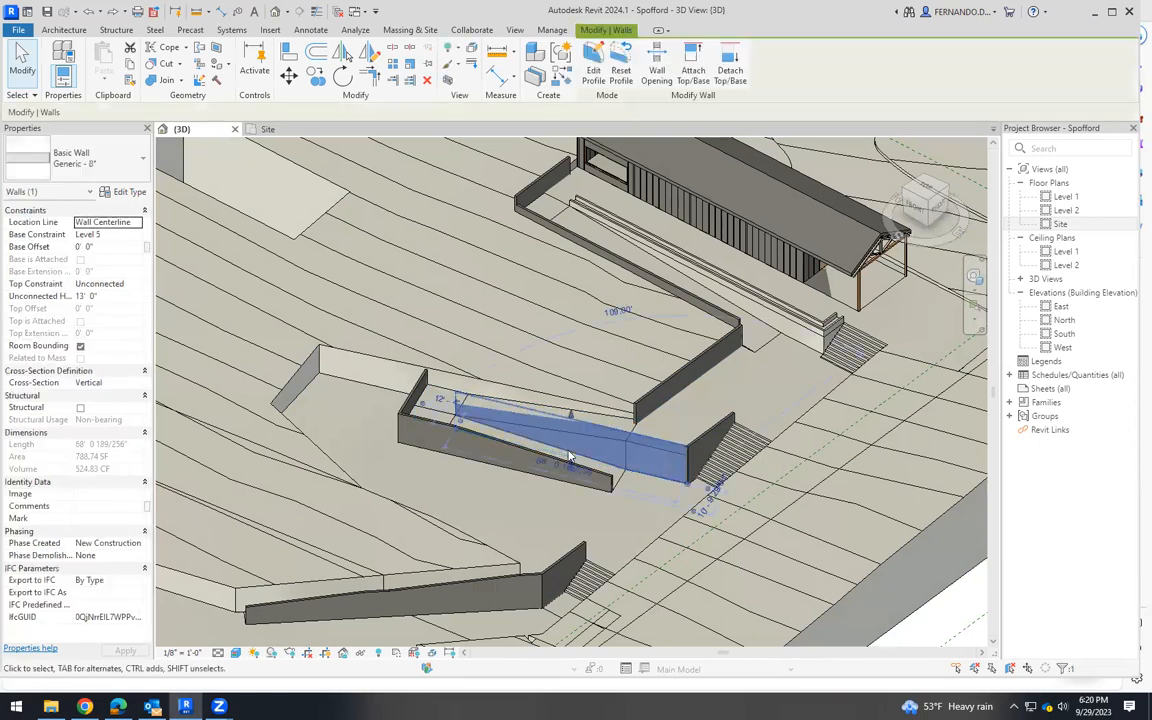
{"action": "scroll", "coordinate": [787, 520], "scroll_direction": "down", "scroll_amount": 2}
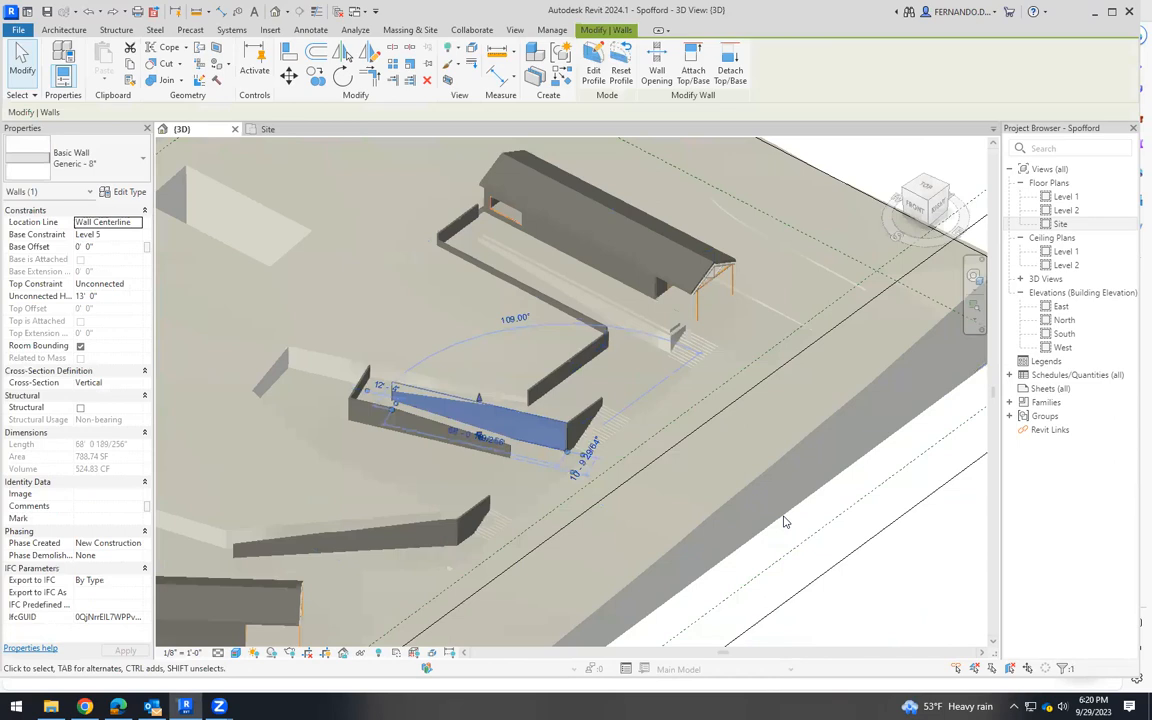
{"action": "left_click", "coordinate": [689, 448]}
Open the material choices for the structure layer of the upper building's long Generic - 8" front wall.
{"action": "scroll", "coordinate": [655, 285], "scroll_direction": "up", "scroll_amount": 4}
{"action": "scroll", "coordinate": [670, 303], "scroll_direction": "up", "scroll_amount": 3}
{"action": "left_click", "coordinate": [670, 316]}
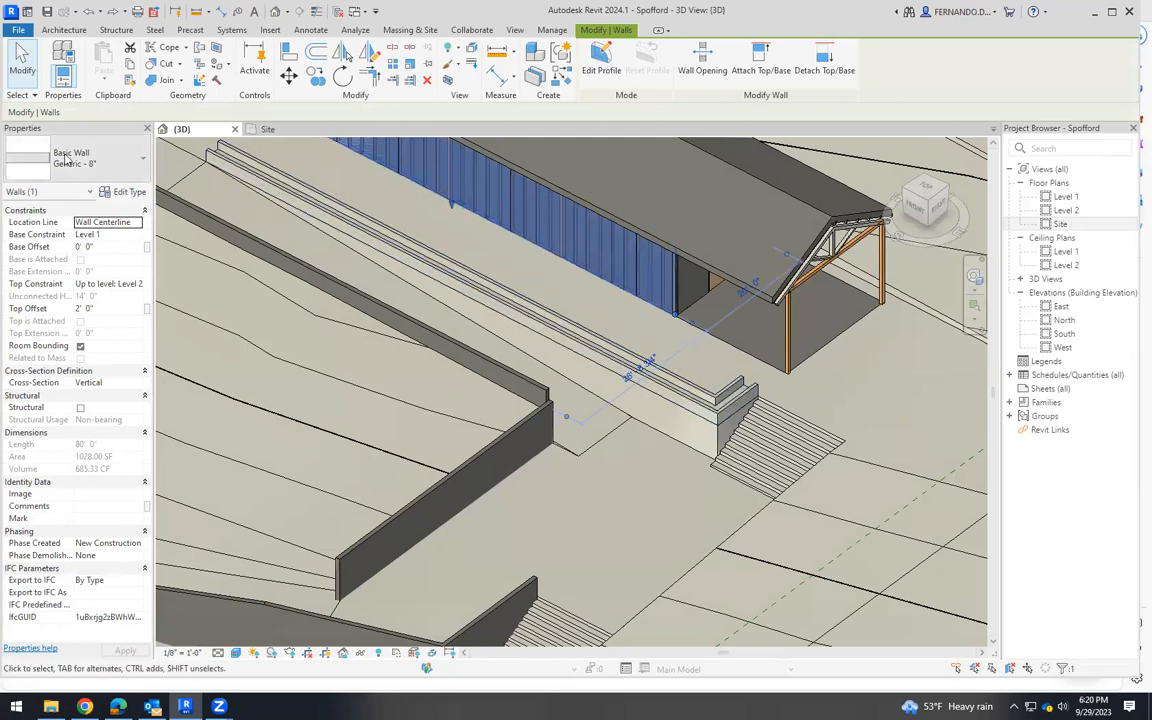
{"action": "left_click", "coordinate": [130, 191]}
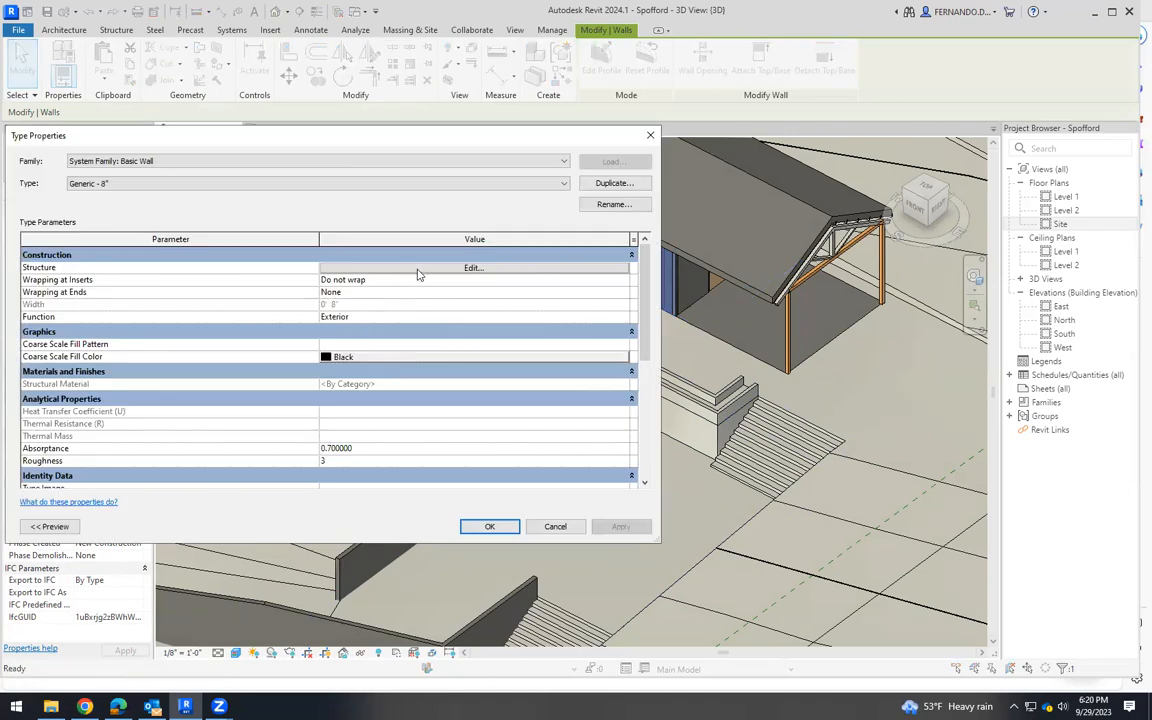
{"action": "left_click", "coordinate": [418, 269]}
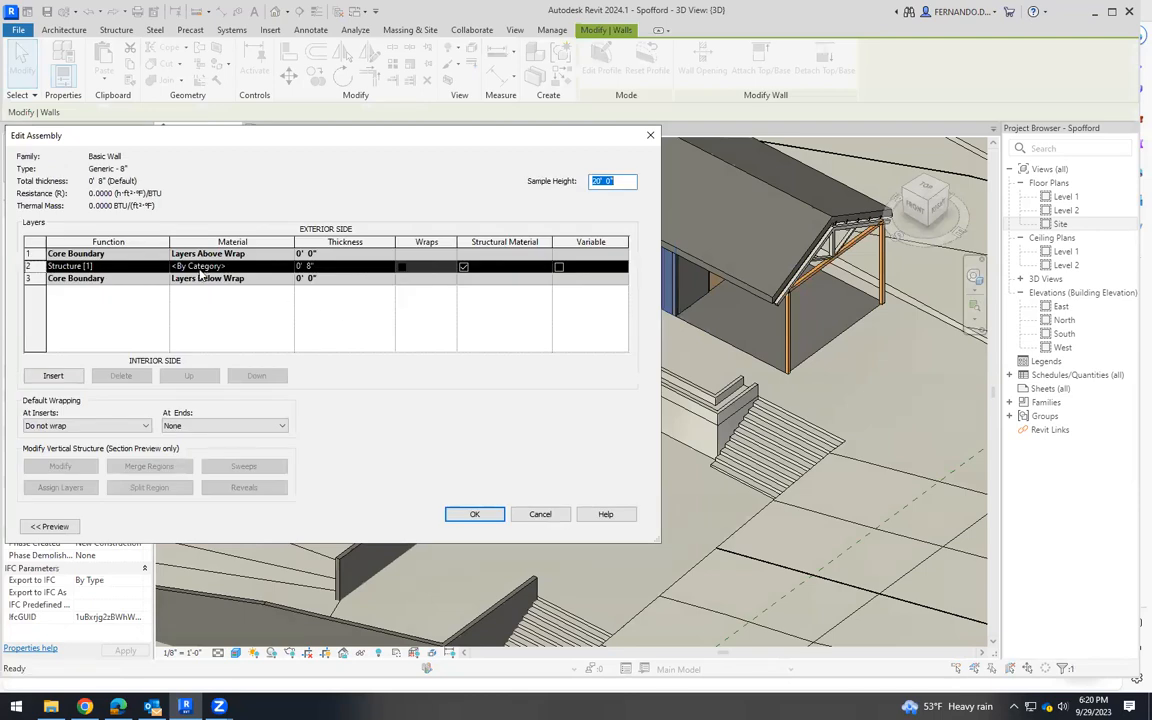
{"action": "left_click", "coordinate": [250, 266]}
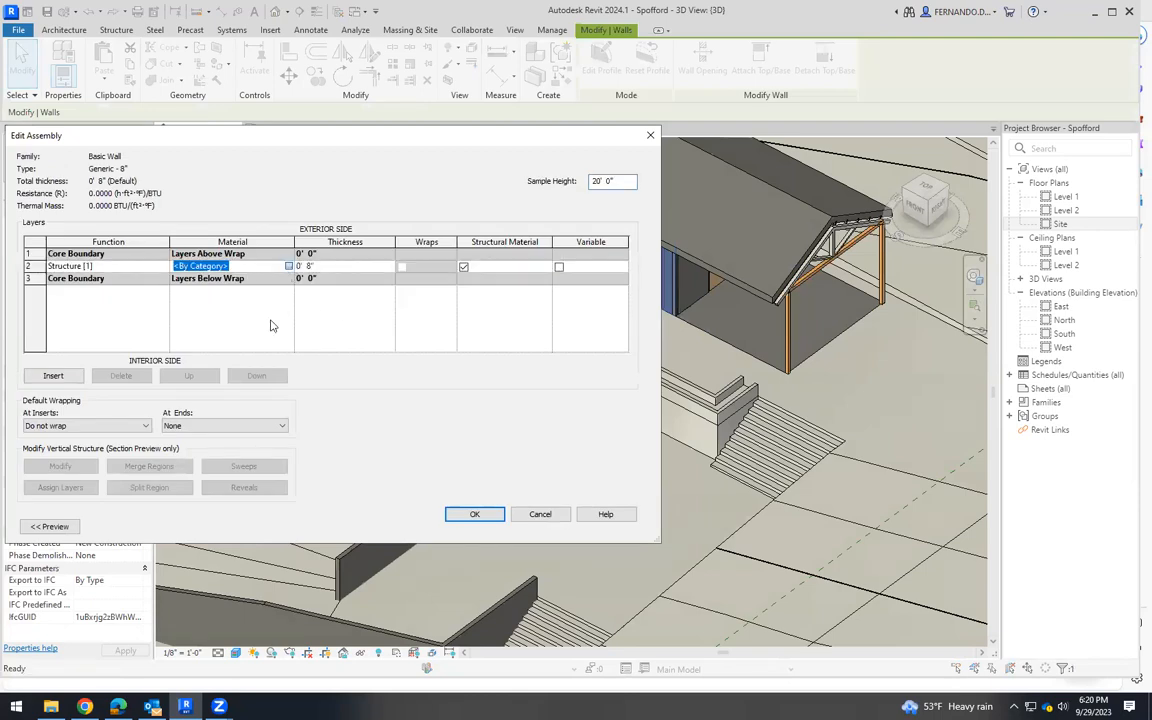
{"action": "left_click", "coordinate": [287, 266]}
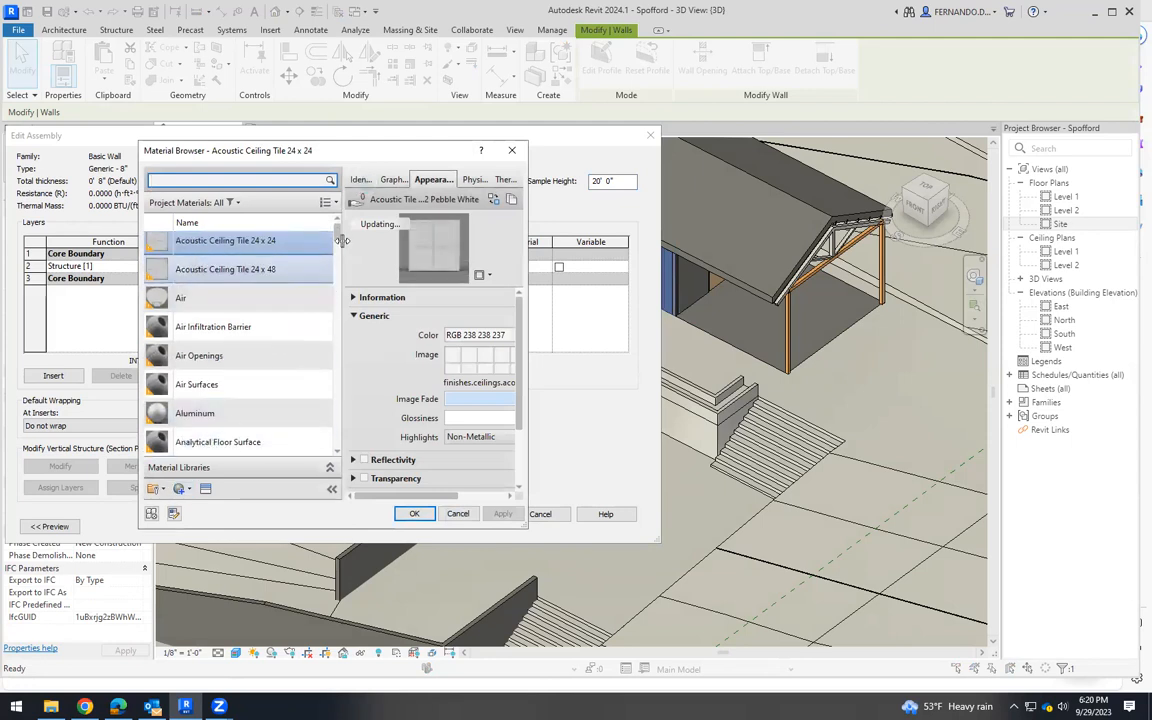
Create a new project material and name it 00woodwall.
{"action": "mouse_move", "coordinate": [337, 237]}
{"action": "left_mouse_down"}
{"action": "mouse_move", "coordinate": [305, 459]}
{"action": "mouse_move", "coordinate": [333, 412]}
{"action": "mouse_move", "coordinate": [348, 224]}
{"action": "left_mouse_up"}
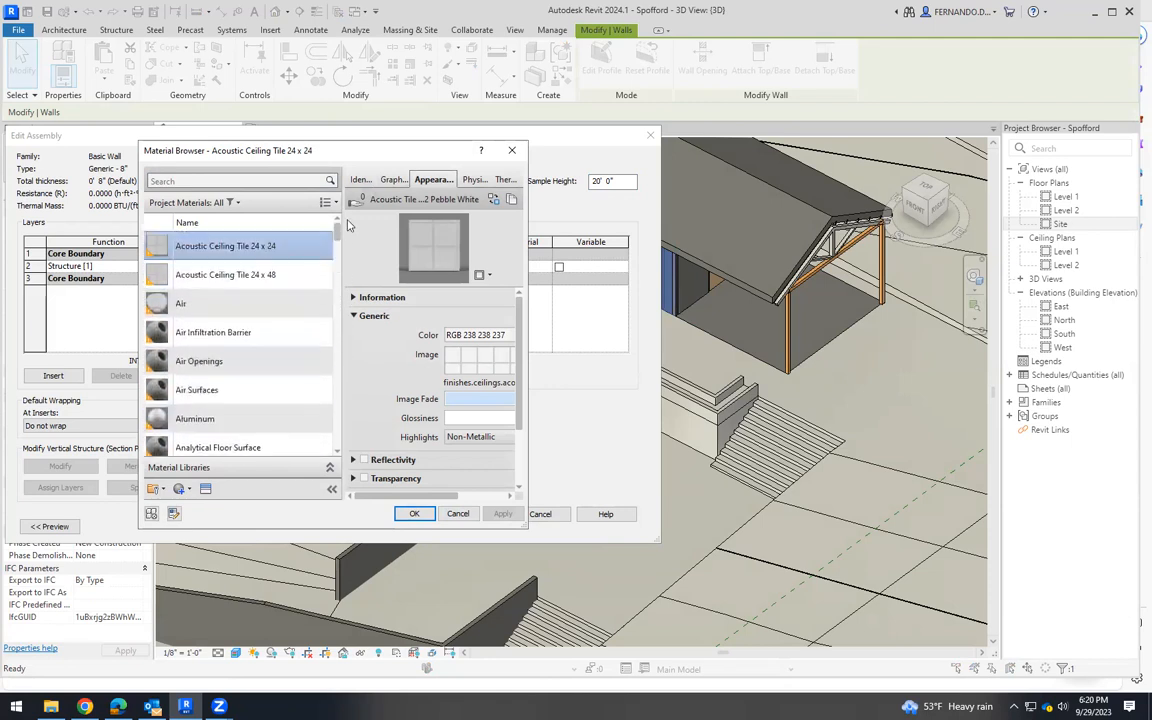
{"action": "left_click", "coordinate": [180, 488]}
{"action": "left_click", "coordinate": [212, 506]}
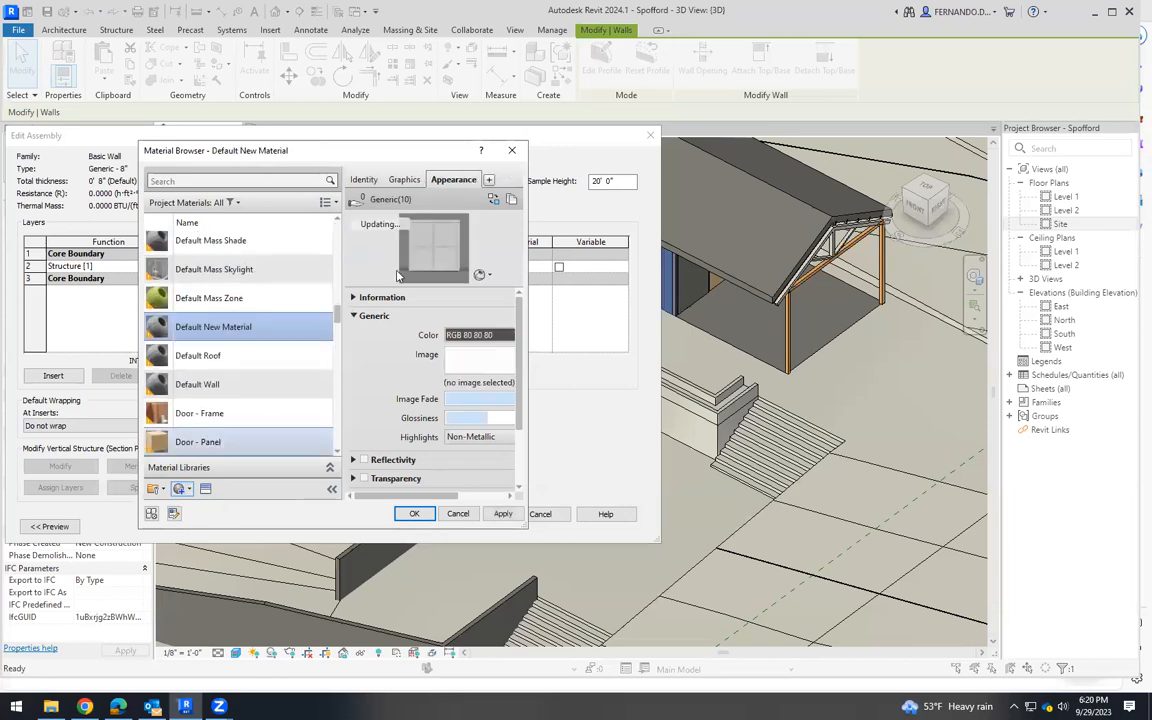
{"action": "left_click", "coordinate": [366, 181]}
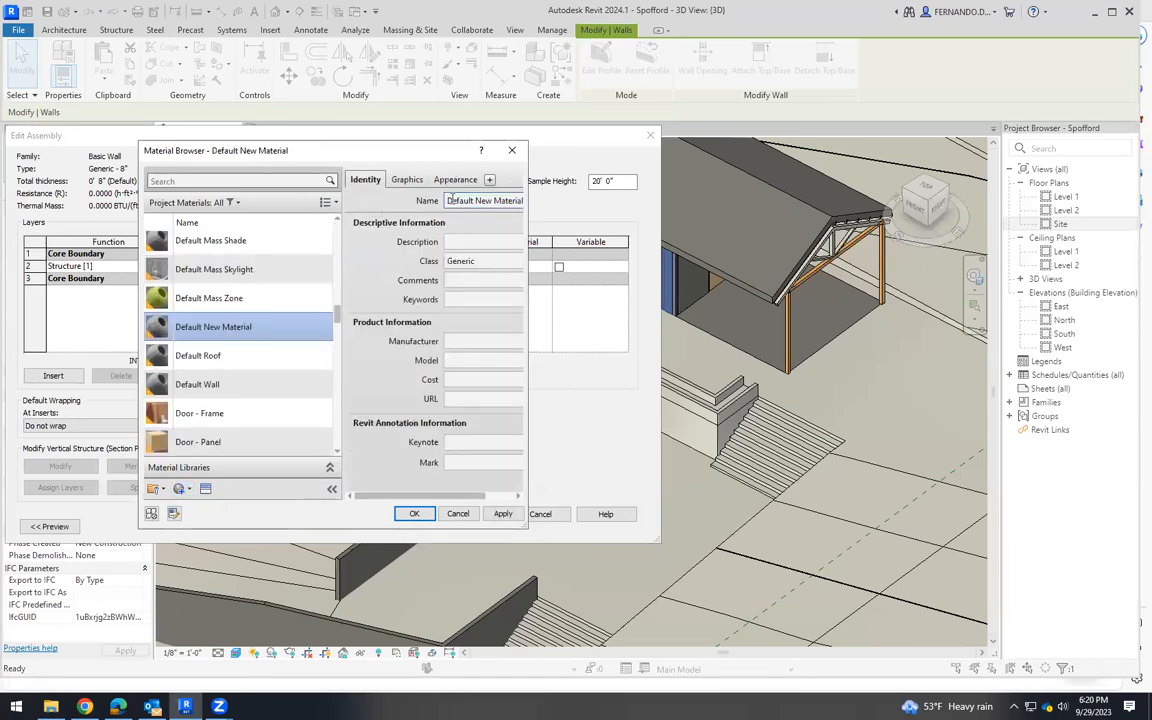
{"action": "left_click_drag", "start_coordinate": [448, 200], "coordinate": [553, 200]}
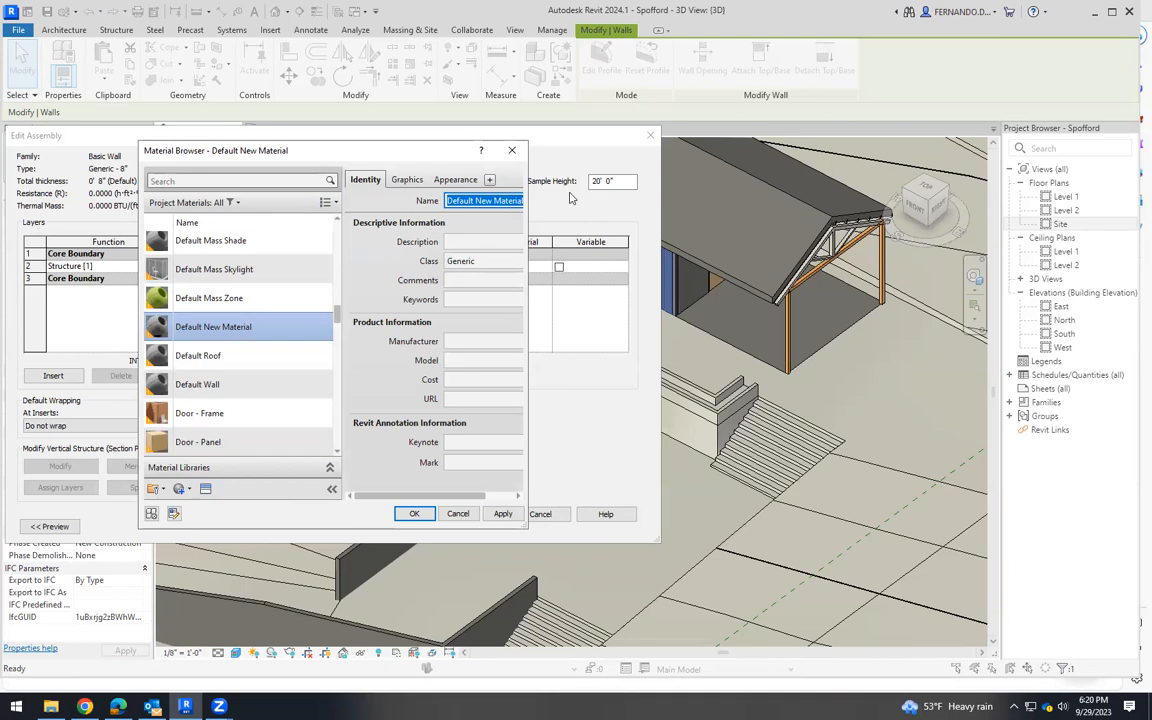
{"action": "type", "text": "00"}
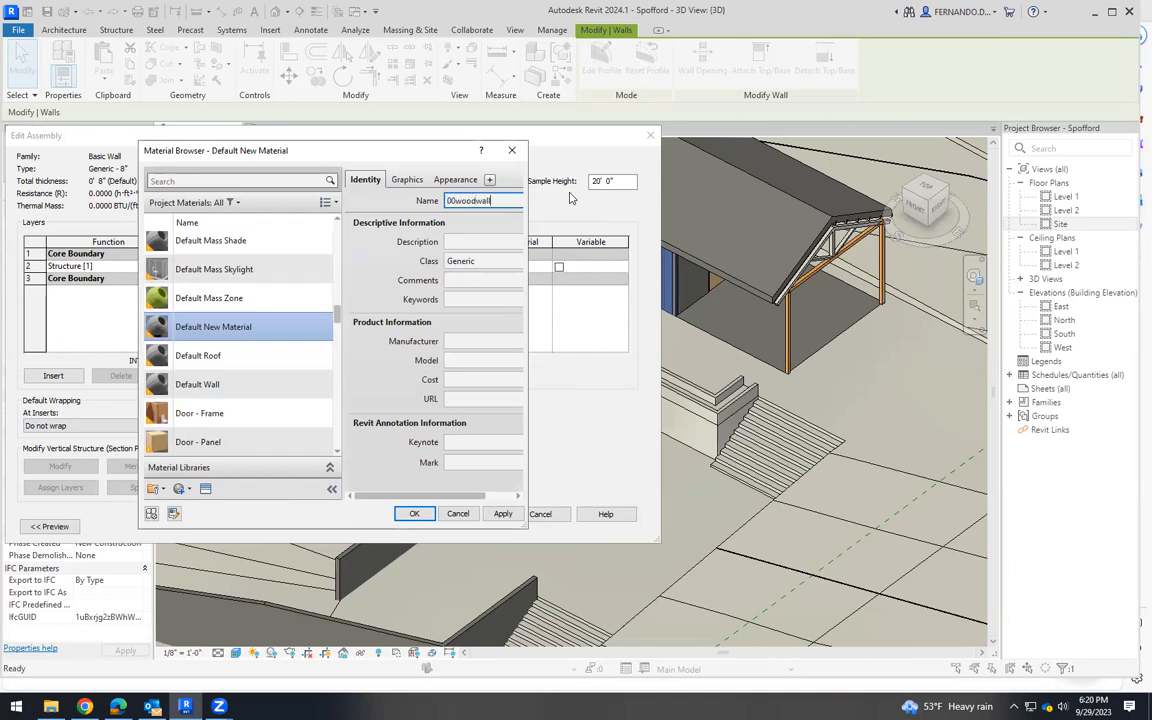
{"action": "type", "text": "woodwall"}
Load woodwall03.jpg from the materials folder as the appearance image of the 00woodwall material.
{"action": "left_click", "coordinate": [456, 180]}
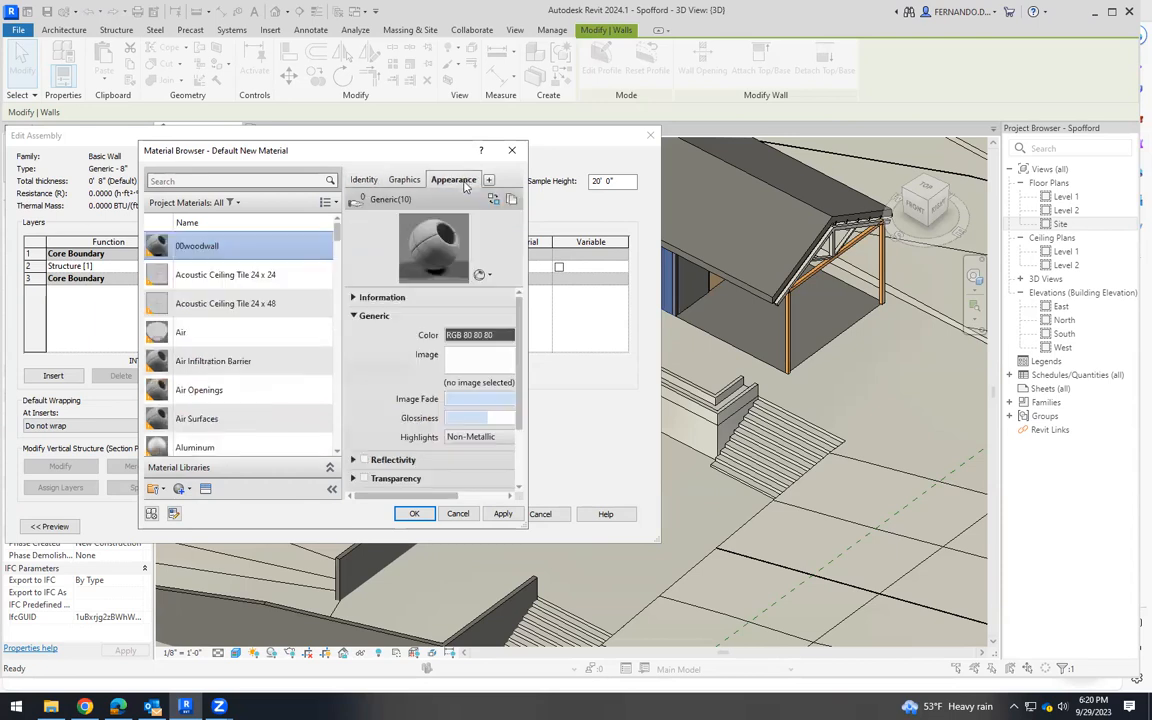
{"action": "left_click", "coordinate": [432, 358]}
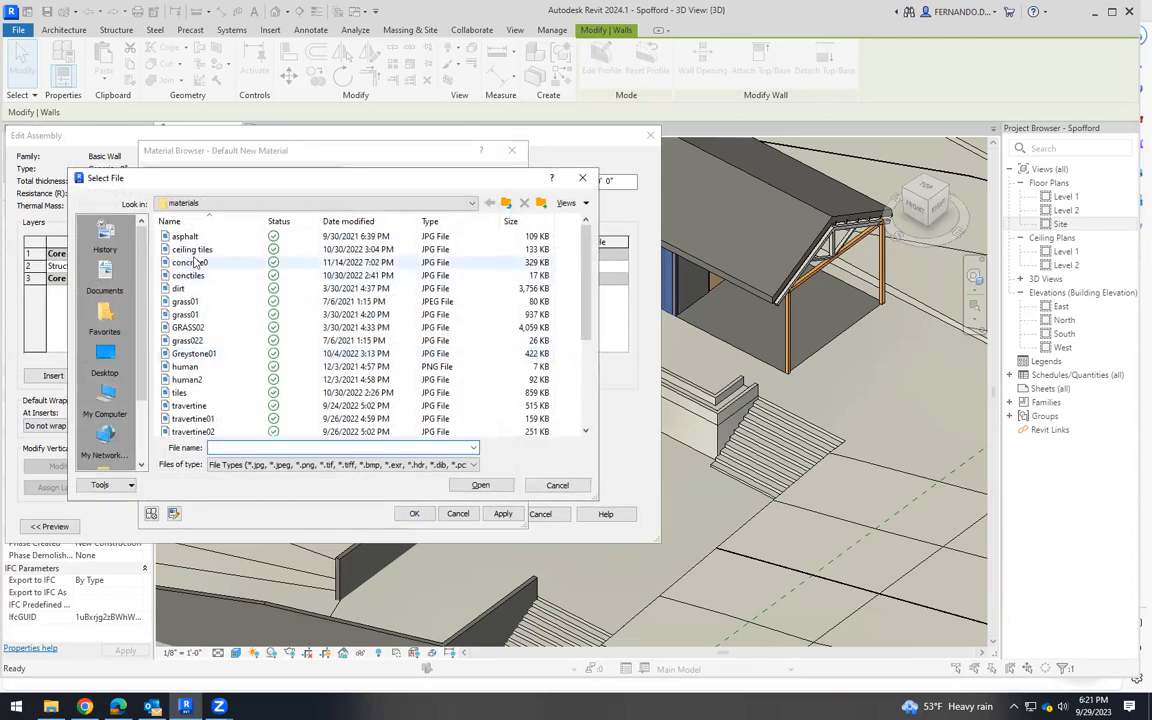
{"action": "scroll", "coordinate": [215, 410], "scroll_direction": "down", "scroll_amount": 4}
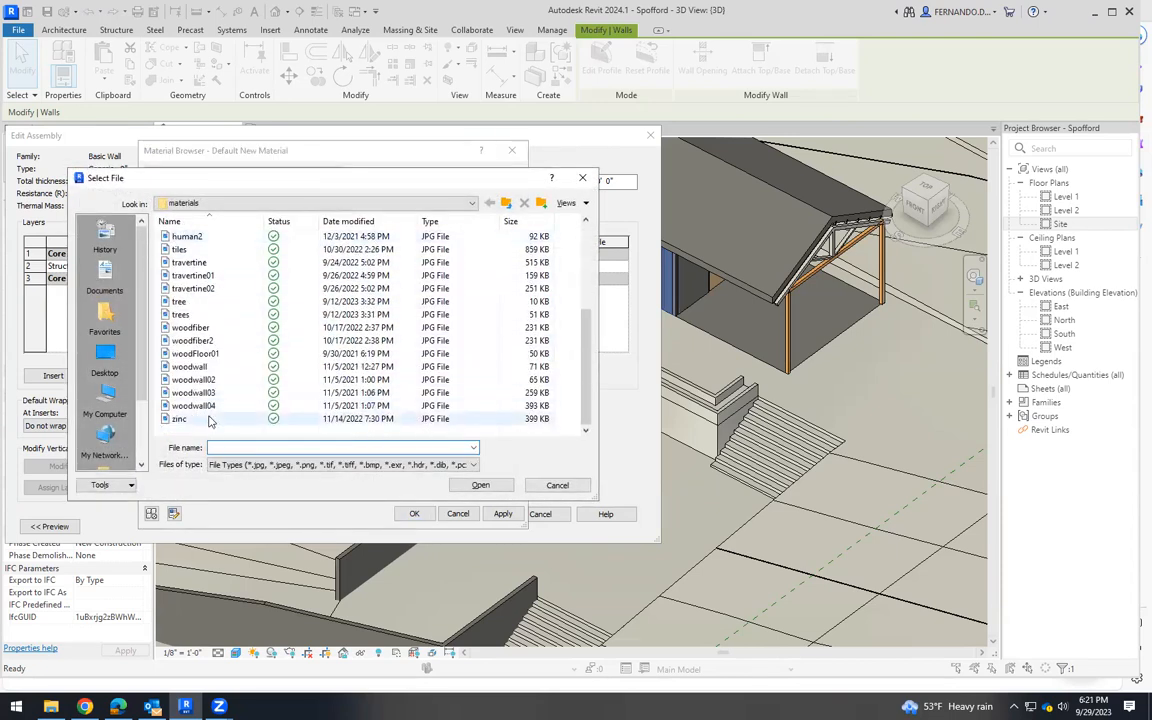
{"action": "left_click", "coordinate": [195, 392]}
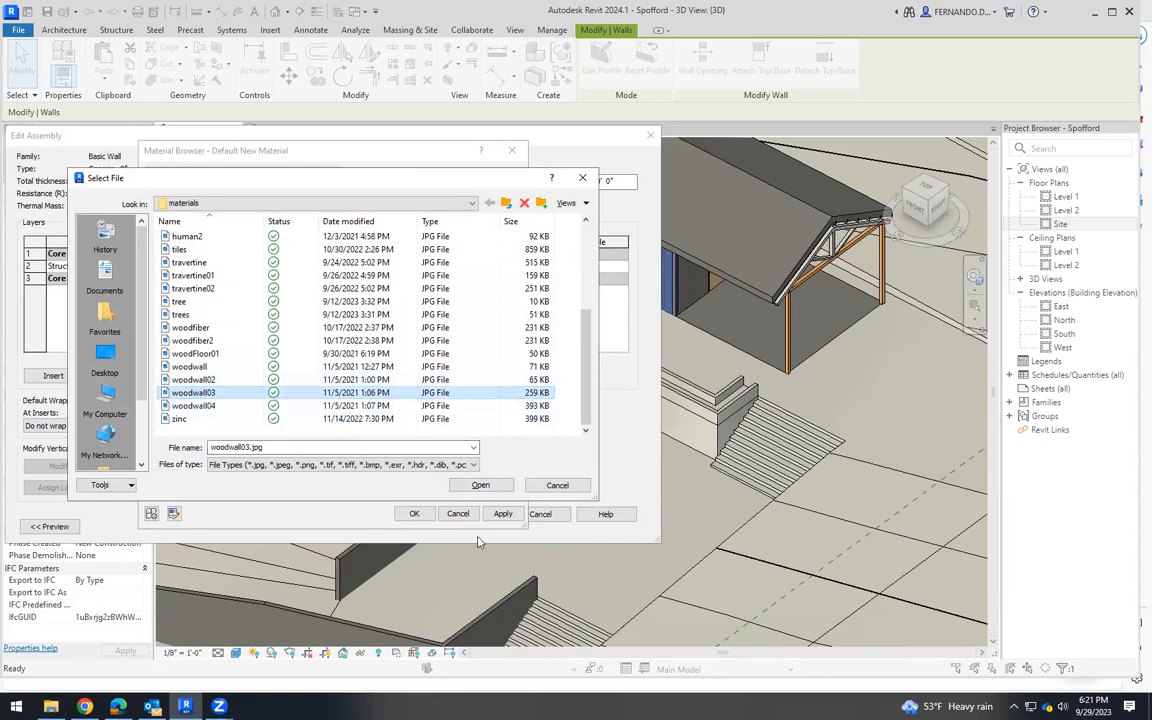
{"action": "left_click", "coordinate": [480, 485]}
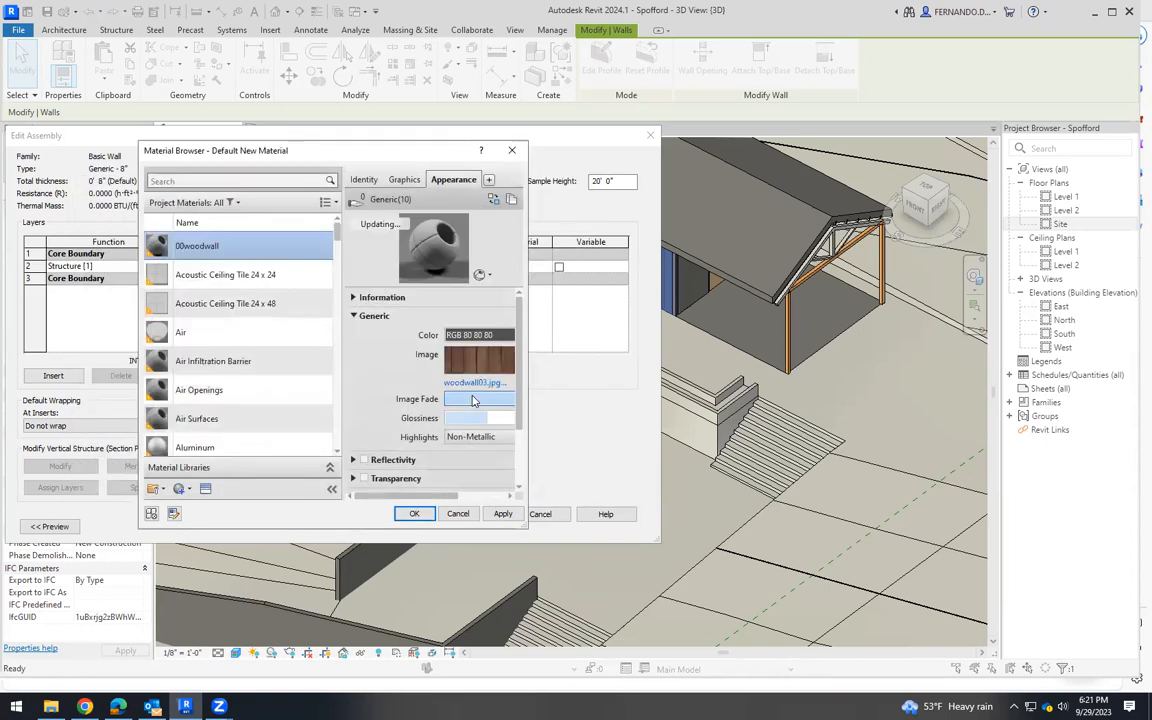
Set the wood texture's sample size to 10'-0" wide and 10'-0" high.
{"action": "mouse_move", "coordinate": [486, 361]}
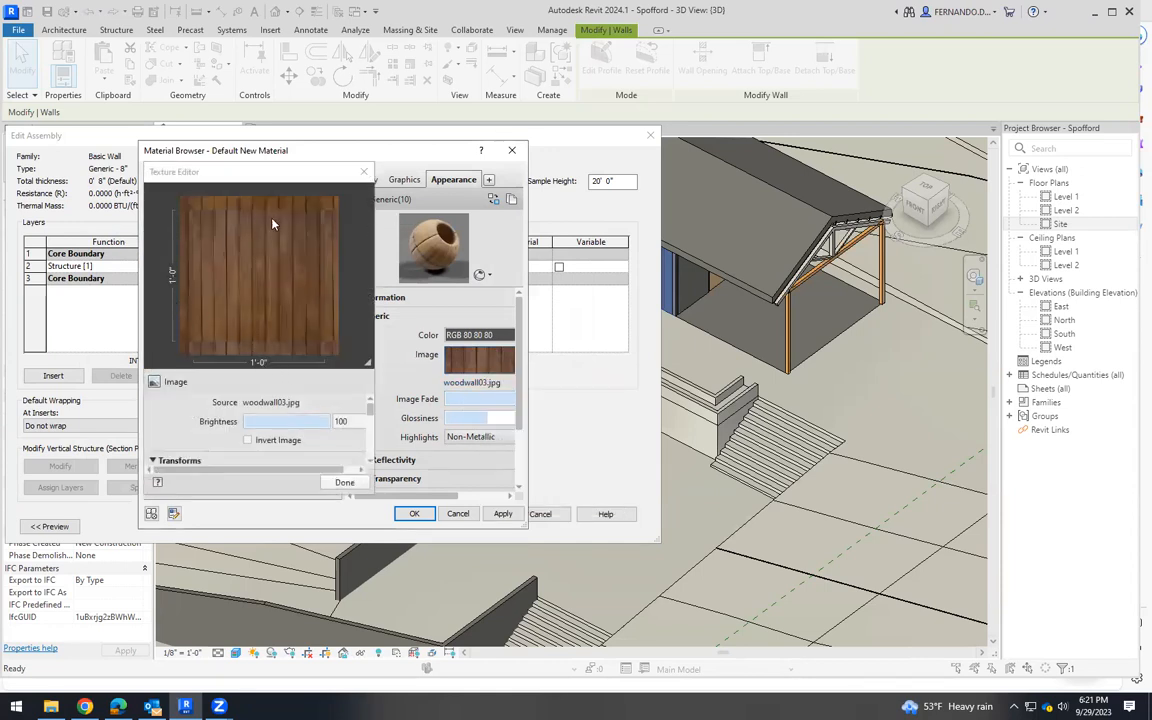
{"action": "left_click_drag", "start_coordinate": [369, 414], "coordinate": [368, 445]}
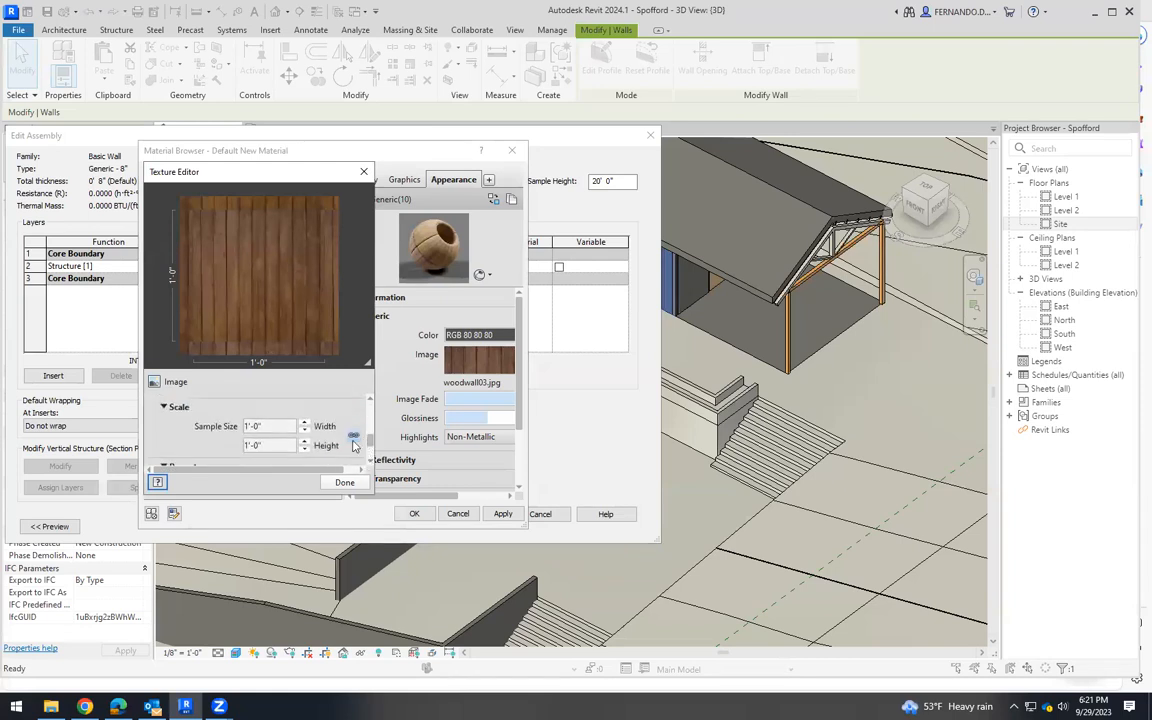
{"action": "left_click", "coordinate": [271, 425]}
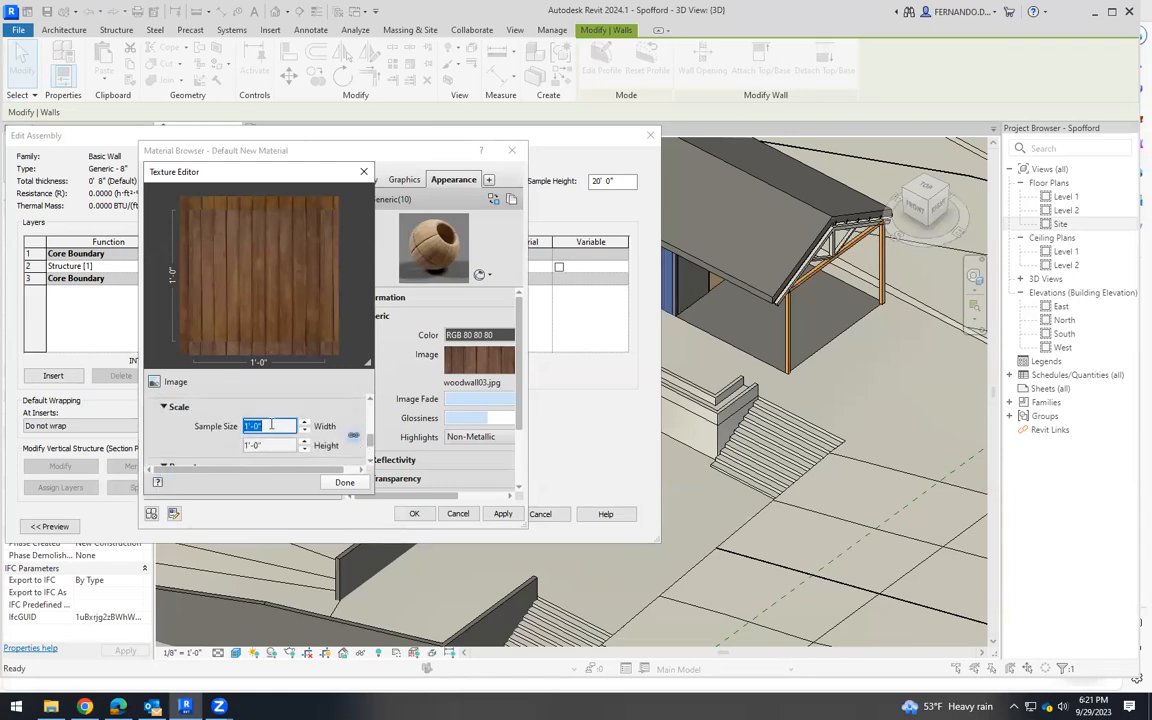
{"action": "type", "text": "10'"}
{"action": "key", "text": "Return"}
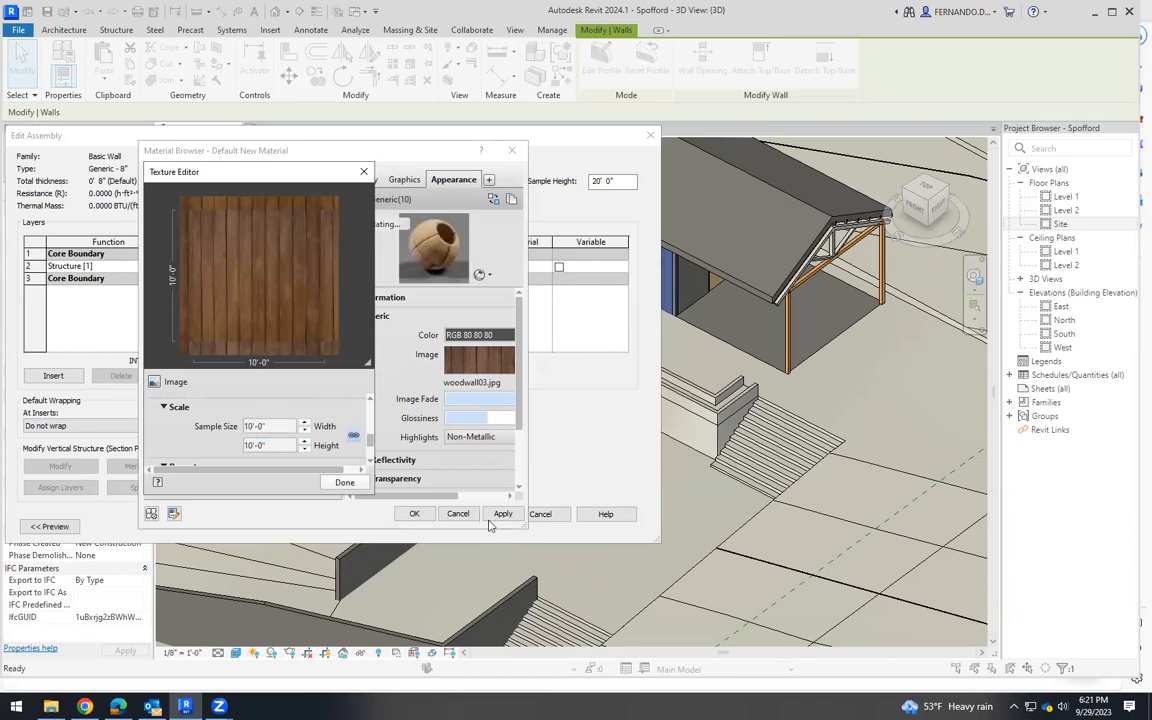
Assign the 00woodwall material to the Generic - 8" wall structure and accept the wall type changes.
{"action": "left_click", "coordinate": [505, 516]}
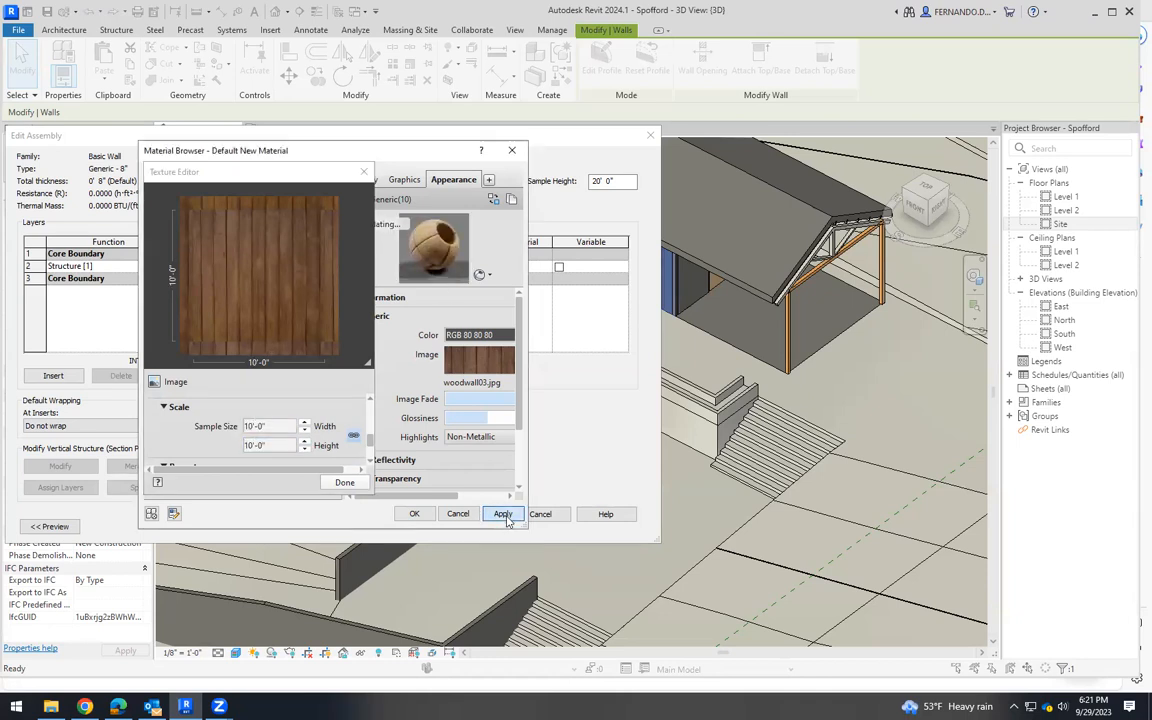
{"action": "left_click", "coordinate": [414, 514]}
{"action": "left_click", "coordinate": [478, 515]}
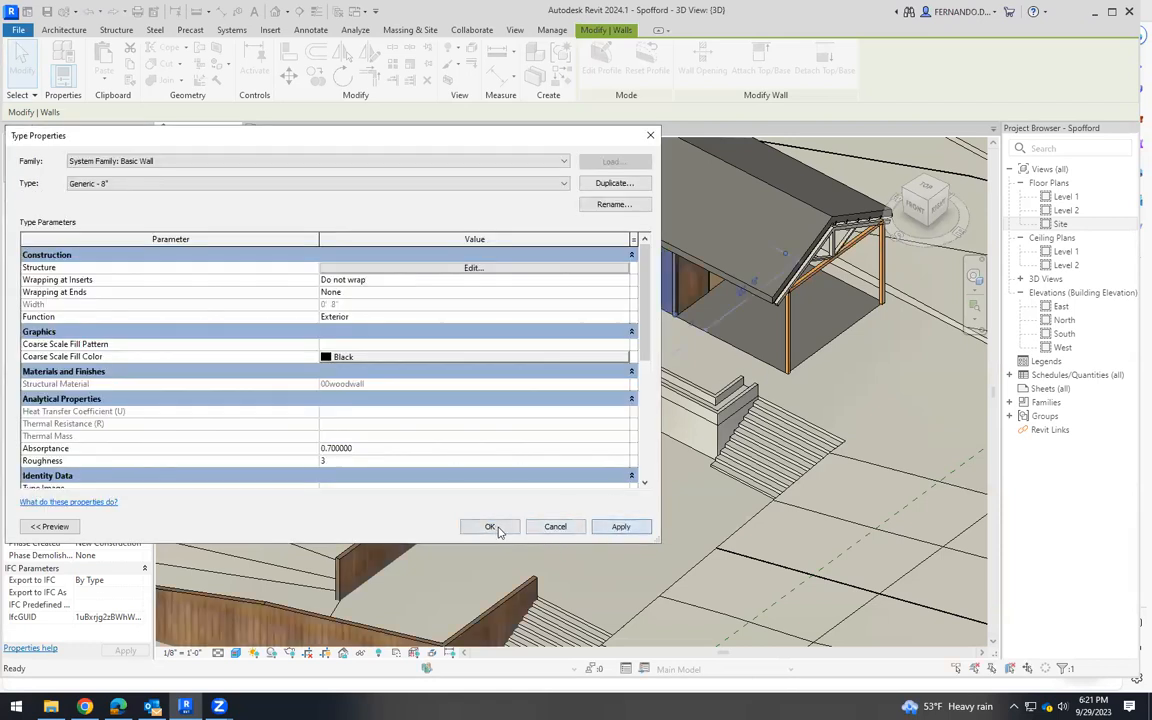
{"action": "left_click", "coordinate": [490, 527]}
{"action": "left_click", "coordinate": [671, 411]}
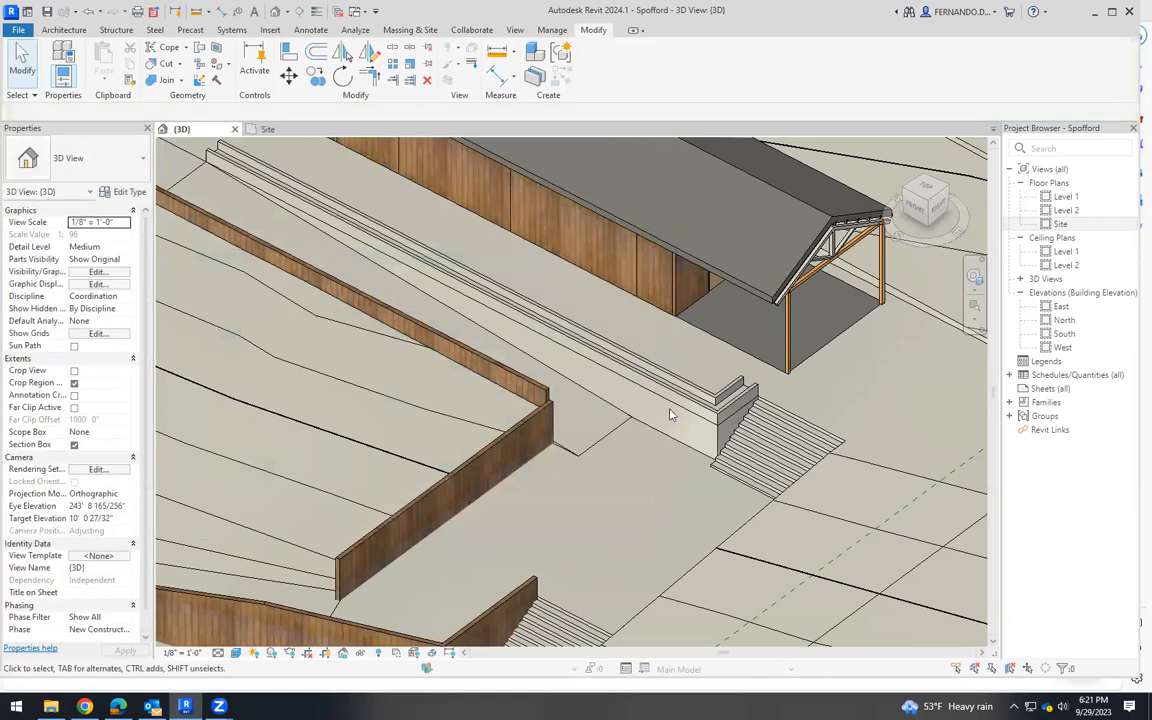
Examine the wood texture on the upper building and the site's retaining walls from several angles.
{"action": "scroll", "coordinate": [671, 411], "scroll_direction": "down", "scroll_amount": 2}
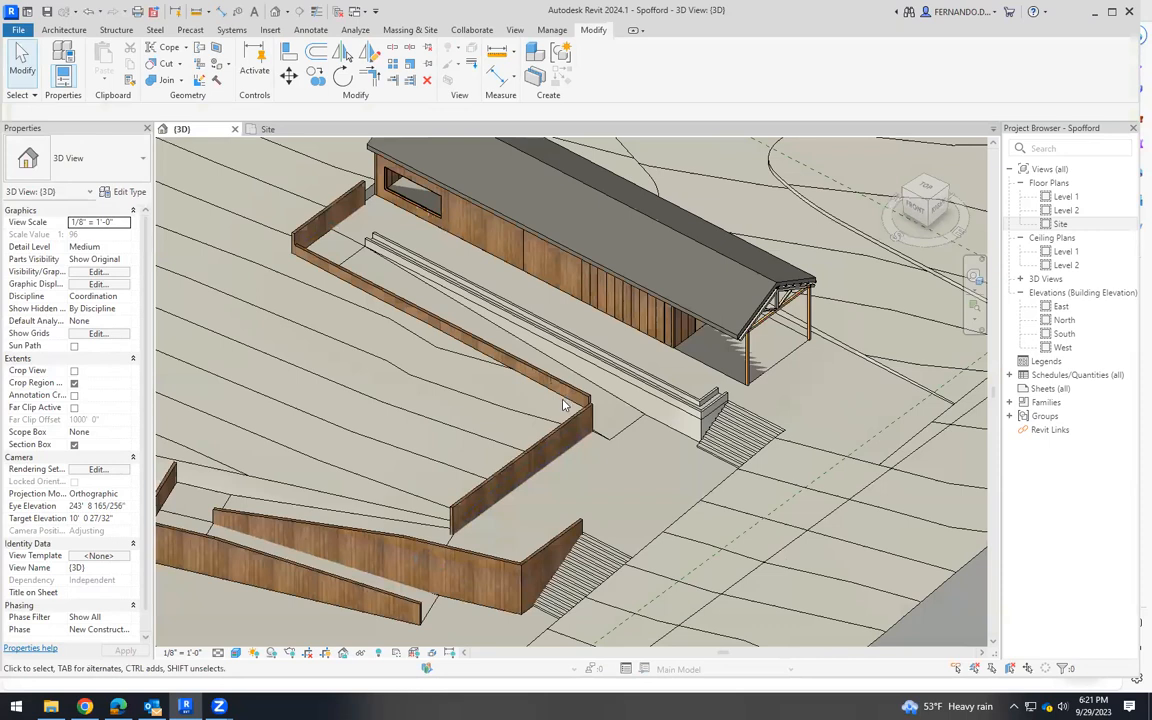
{"action": "middle_click_drag", "start_coordinate": [537, 450], "coordinate": [571, 419], "text": "shift"}
{"action": "scroll", "coordinate": [465, 486], "scroll_direction": "down", "scroll_amount": 4}
{"action": "middle_click_drag", "start_coordinate": [485, 497], "coordinate": [531, 422], "text": "shift"}
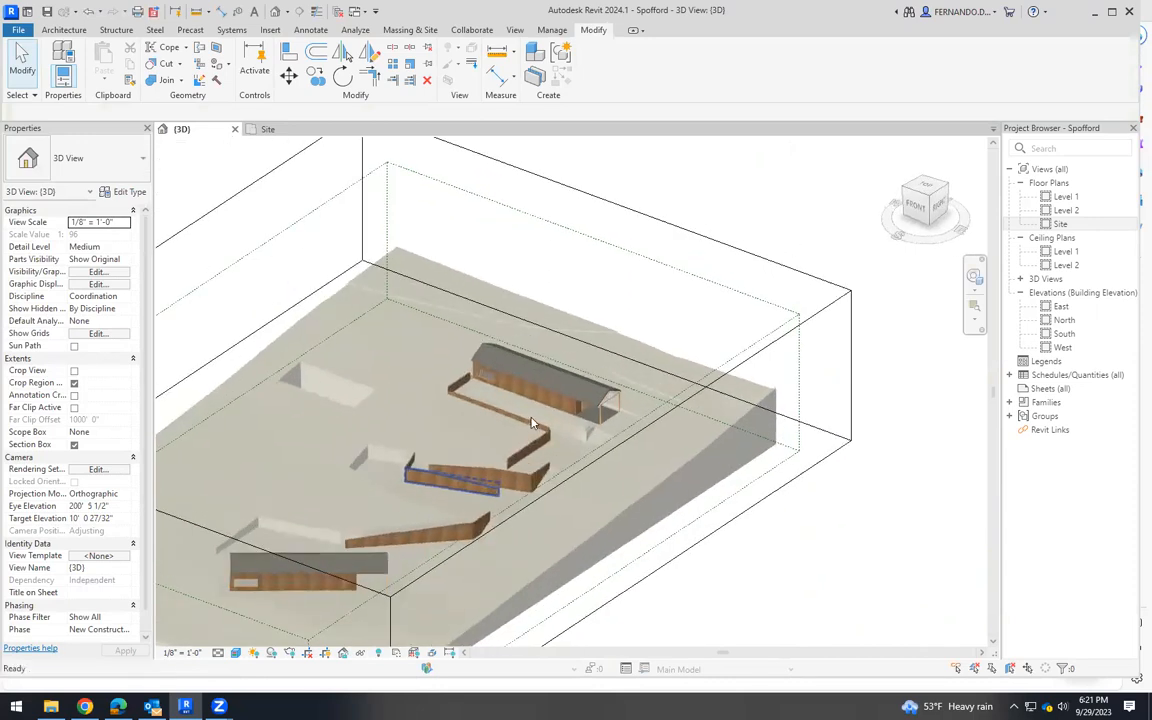
{"action": "scroll", "coordinate": [531, 422], "scroll_direction": "up", "scroll_amount": 6}
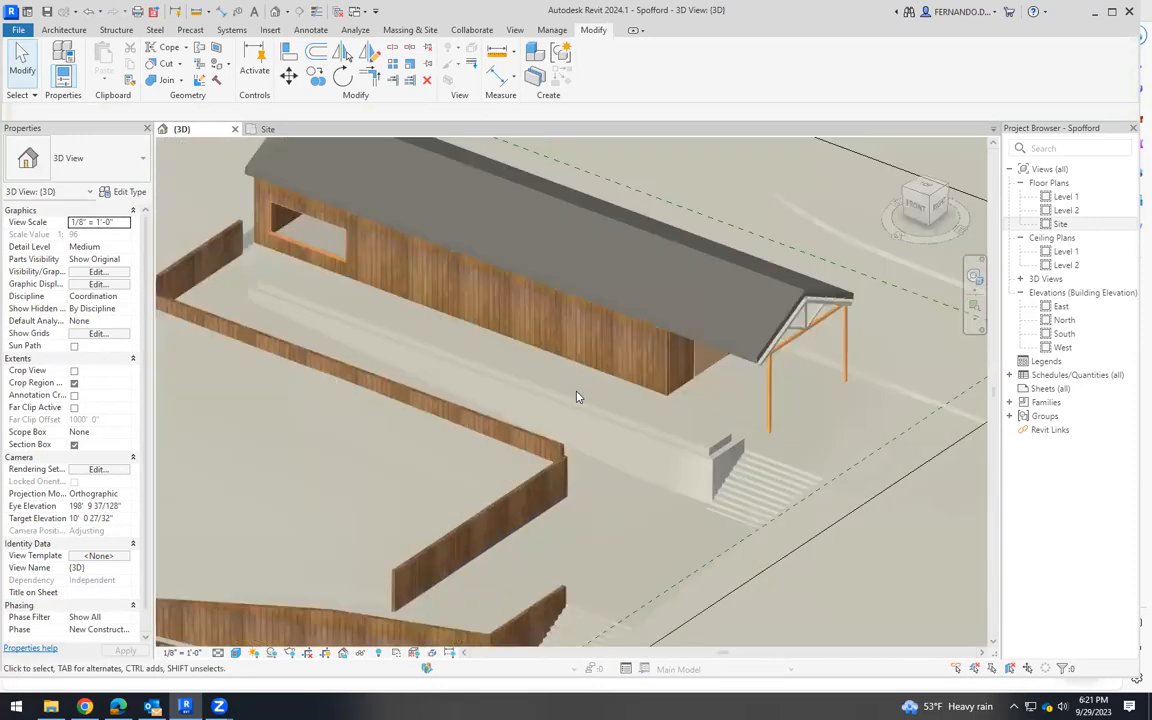
{"action": "scroll", "coordinate": [682, 454], "scroll_direction": "down", "scroll_amount": 1}
{"action": "middle_click_drag", "start_coordinate": [611, 408], "coordinate": [612, 435], "text": "shift"}
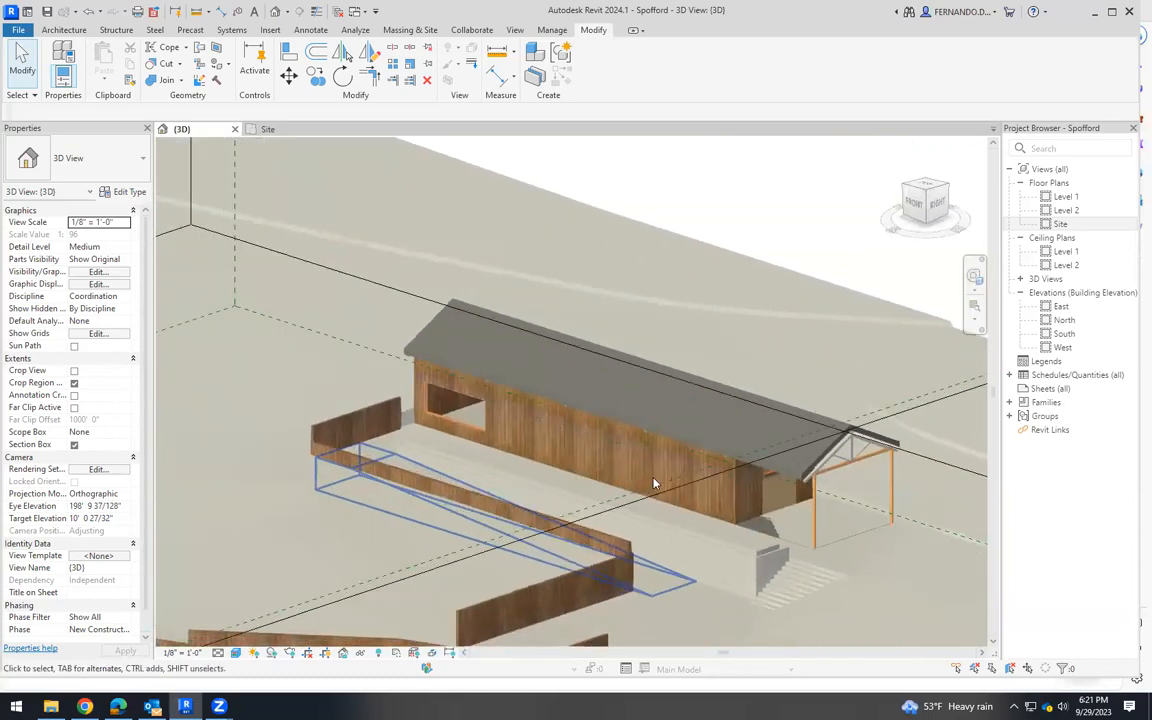
{"action": "scroll", "coordinate": [697, 500], "scroll_direction": "up", "scroll_amount": 2}
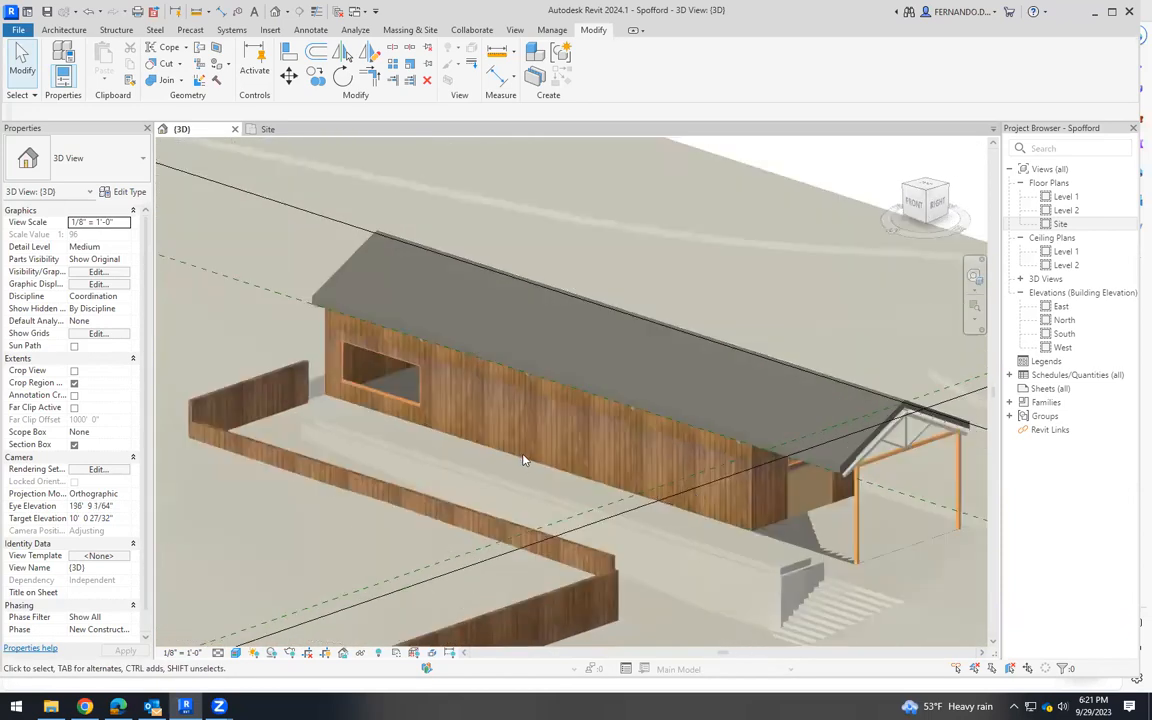
{"action": "scroll", "coordinate": [522, 460], "scroll_direction": "down", "scroll_amount": 1}
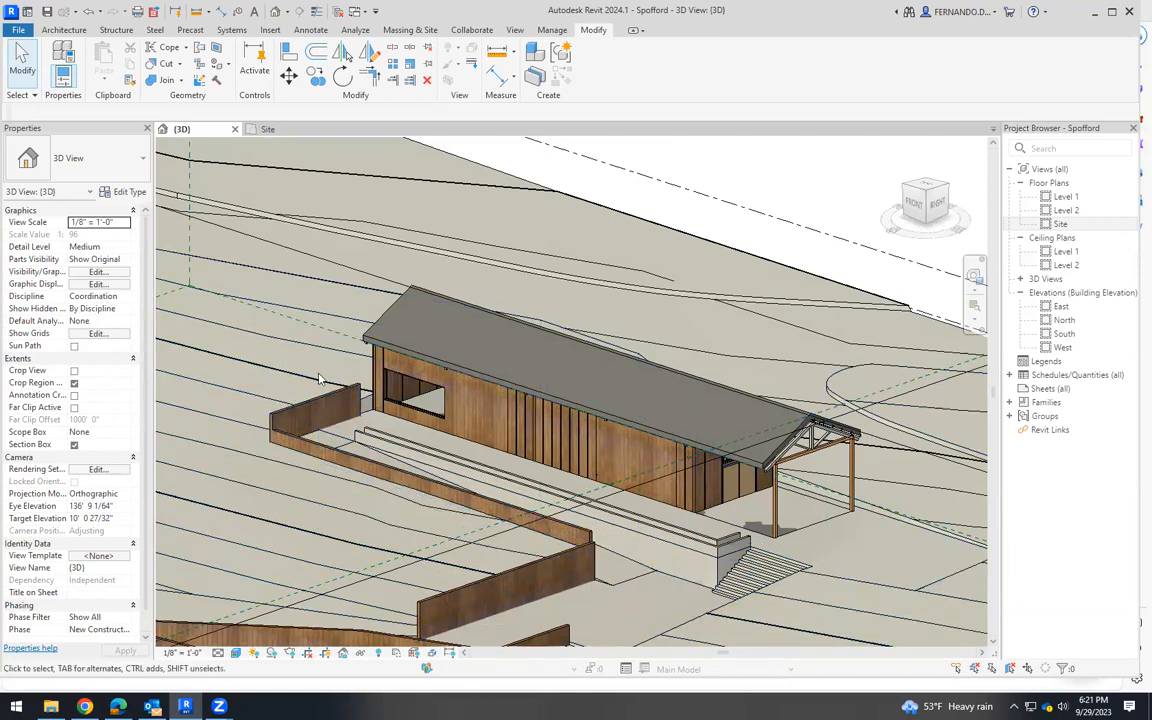
Duplicate the wall type of the short retaining wall beside the upper building as 8" CONCRETE.
{"action": "scroll", "coordinate": [322, 436], "scroll_direction": "up", "scroll_amount": 2}
{"action": "scroll", "coordinate": [327, 440], "scroll_direction": "up", "scroll_amount": 1}
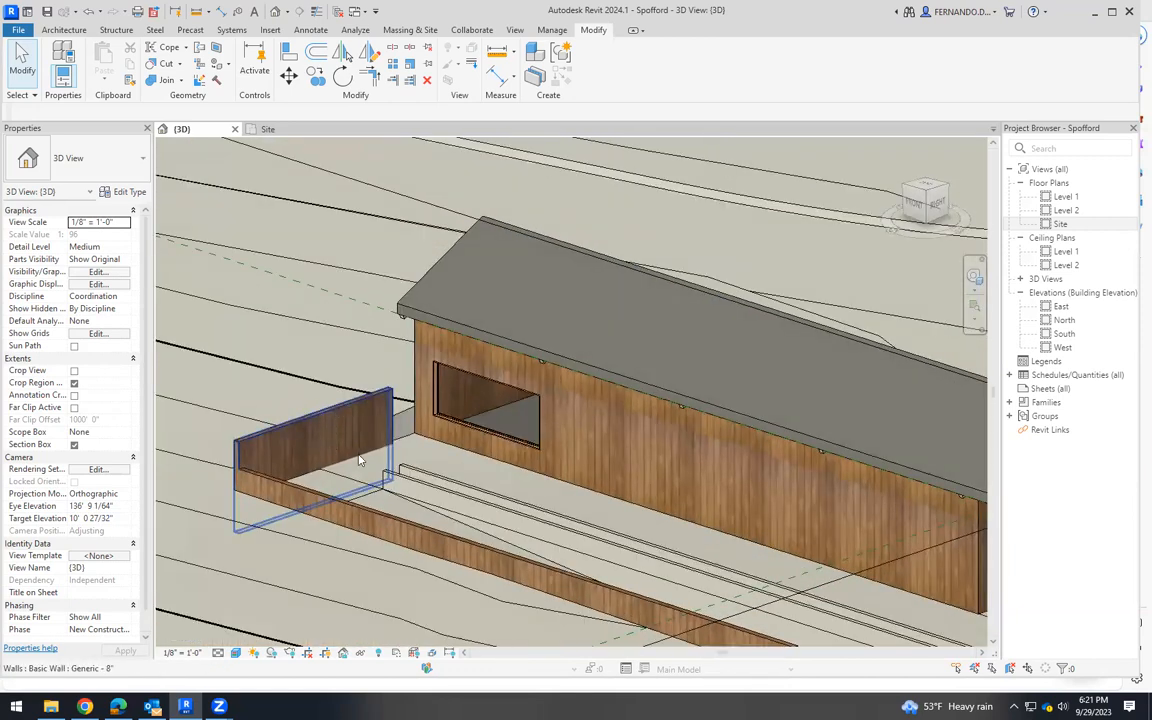
{"action": "left_click", "coordinate": [337, 412]}
{"action": "left_click", "coordinate": [127, 191]}
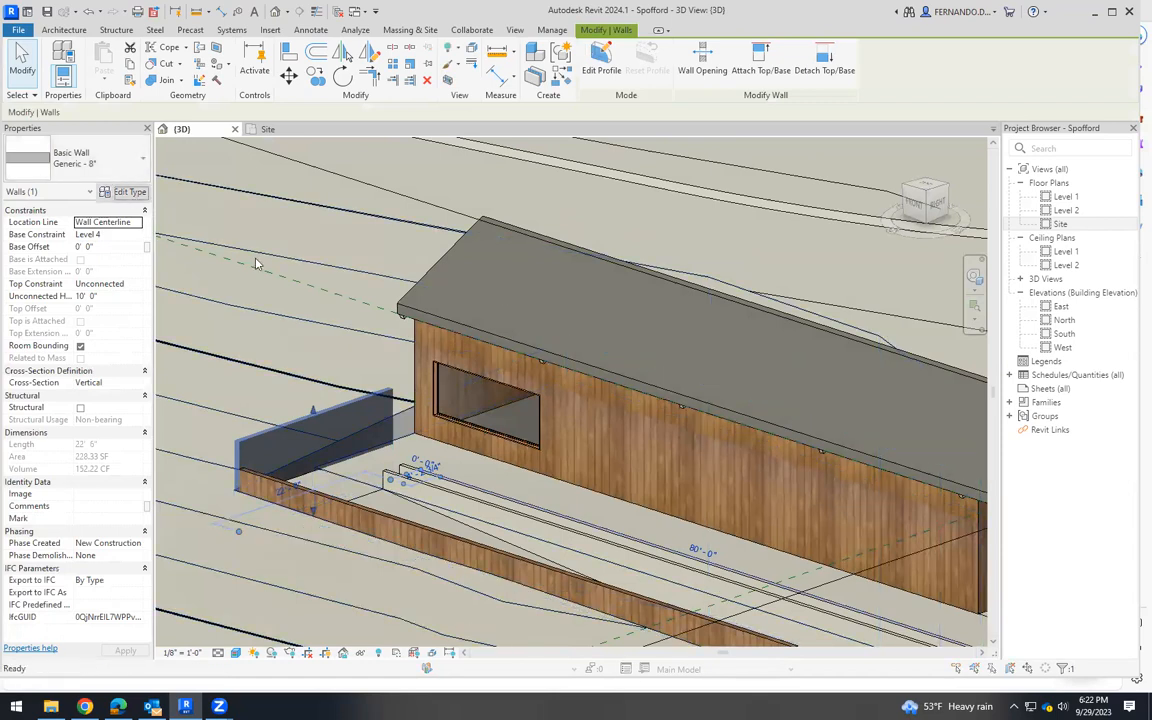
{"action": "left_click", "coordinate": [614, 183]}
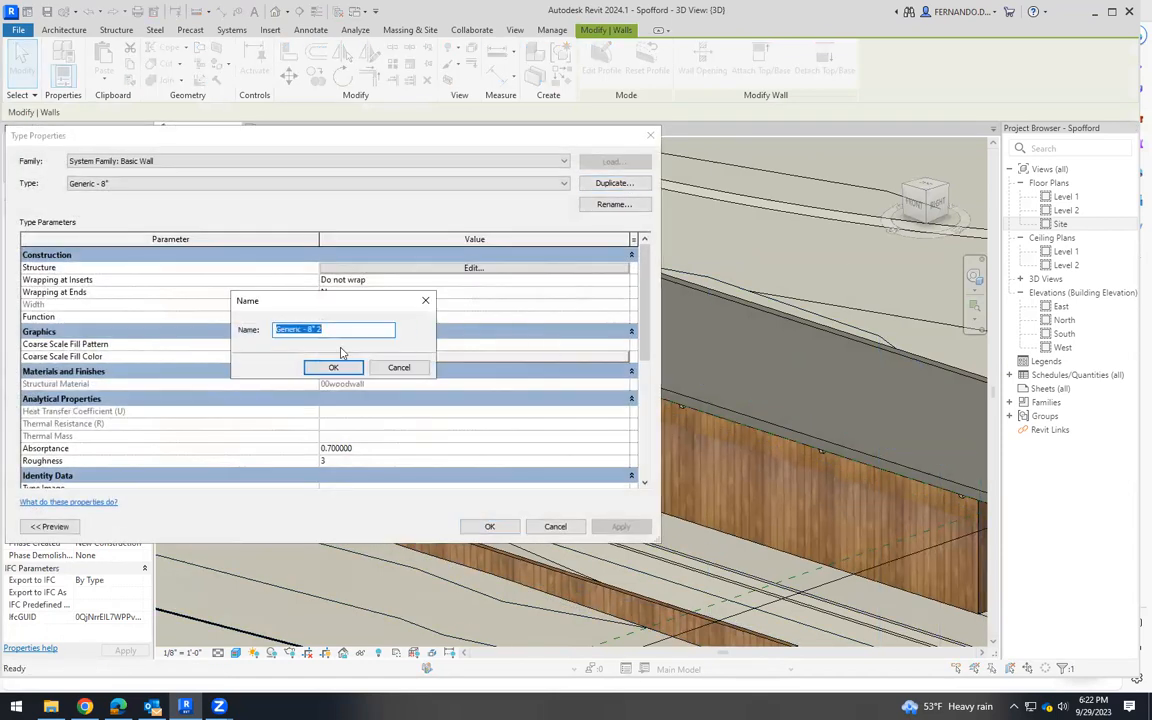
{"action": "left_click_drag", "start_coordinate": [338, 331], "coordinate": [318, 330]}
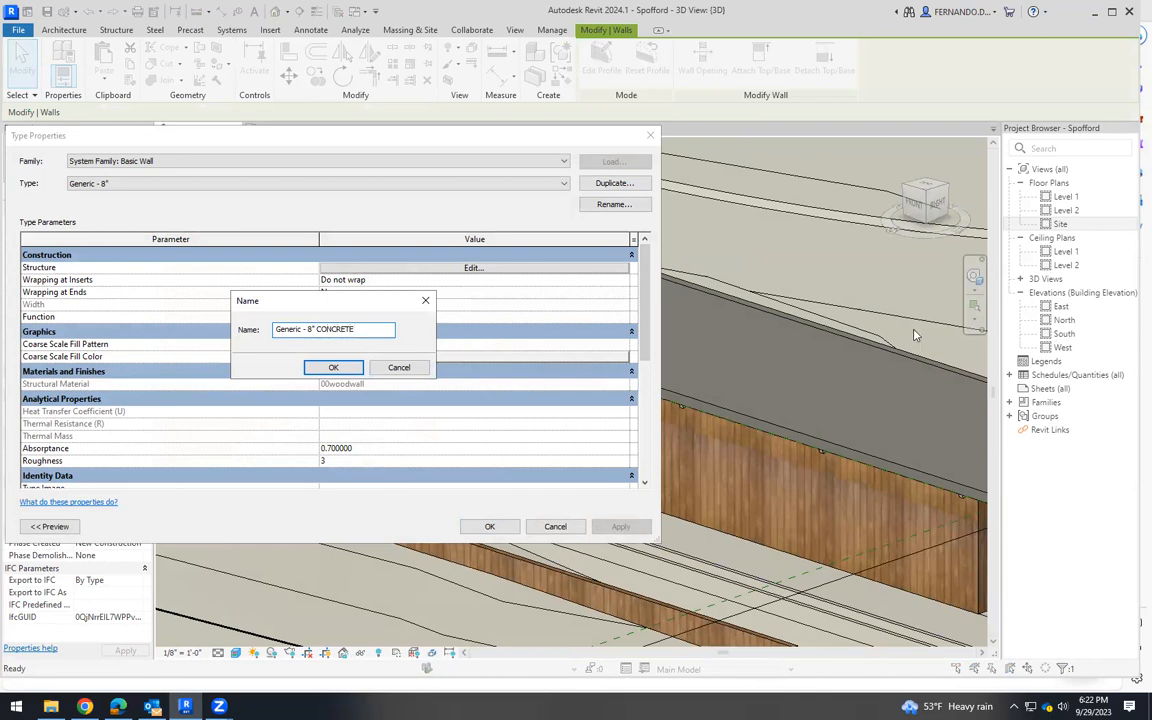
{"action": "left_click_drag", "start_coordinate": [240, 333], "coordinate": [188, 303]}
{"action": "key", "text": "BackSpace"}
{"action": "left_click", "coordinate": [333, 367]}
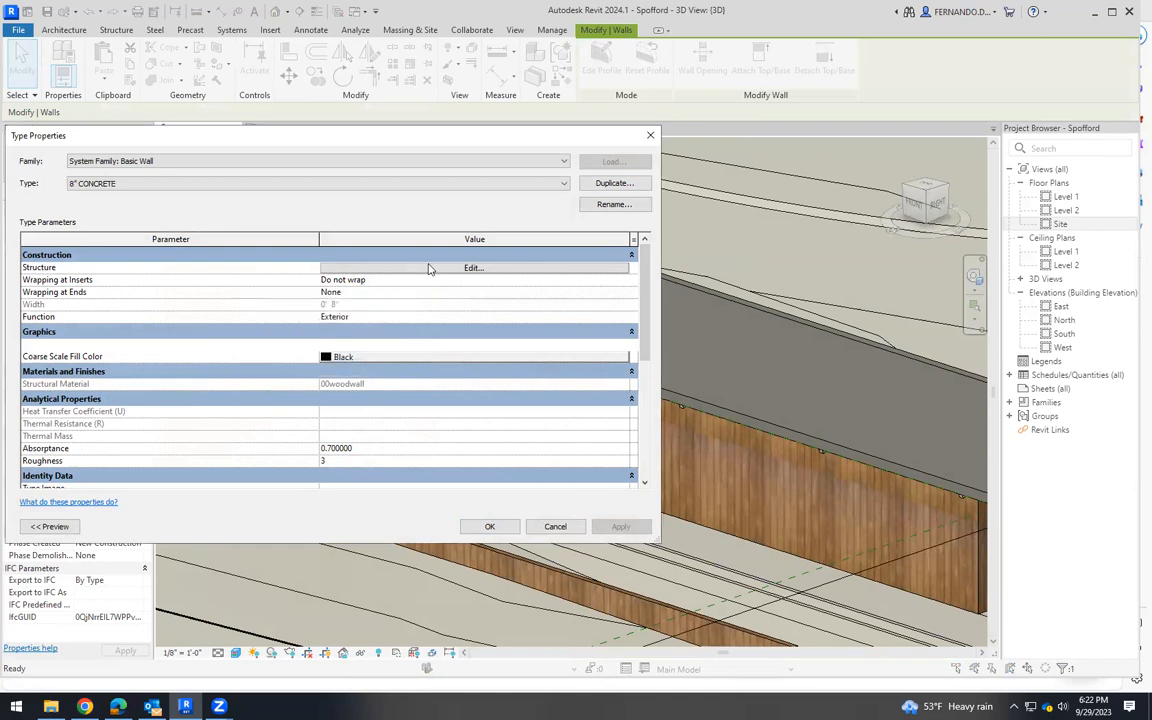
Create a new material from the 8" CONCRETE wall's structure layer and name it 00CONCRETE.
{"action": "left_click", "coordinate": [462, 268]}
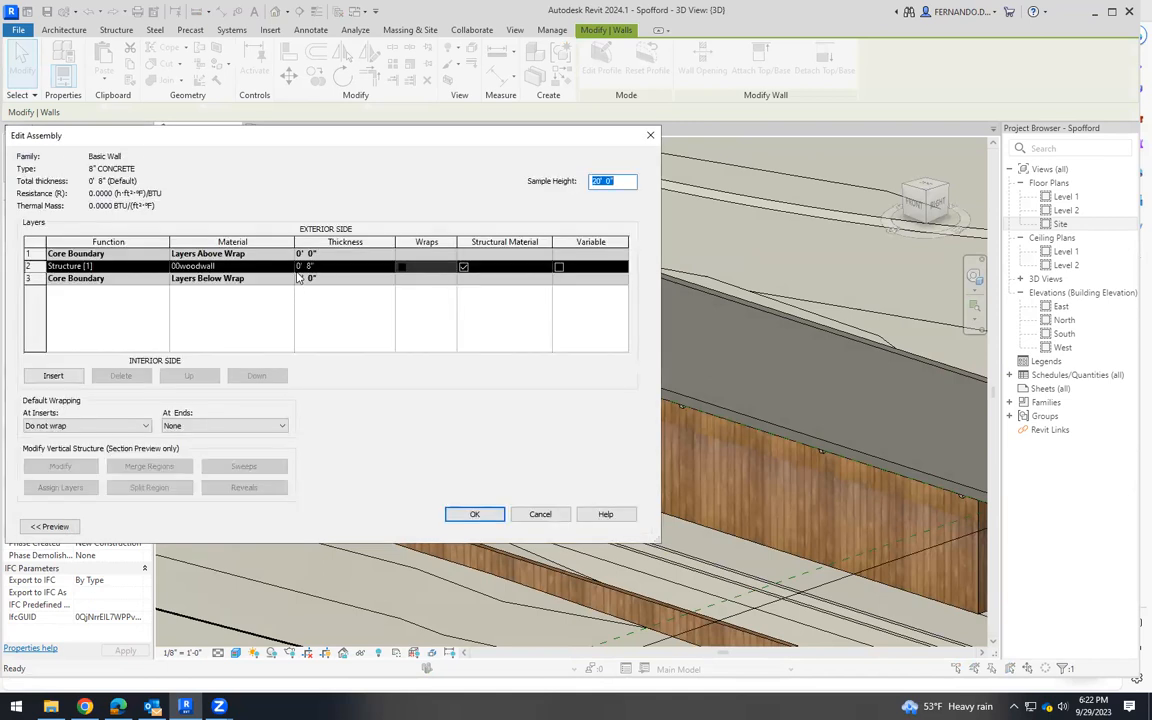
{"action": "left_click", "coordinate": [265, 266]}
{"action": "left_click", "coordinate": [288, 266]}
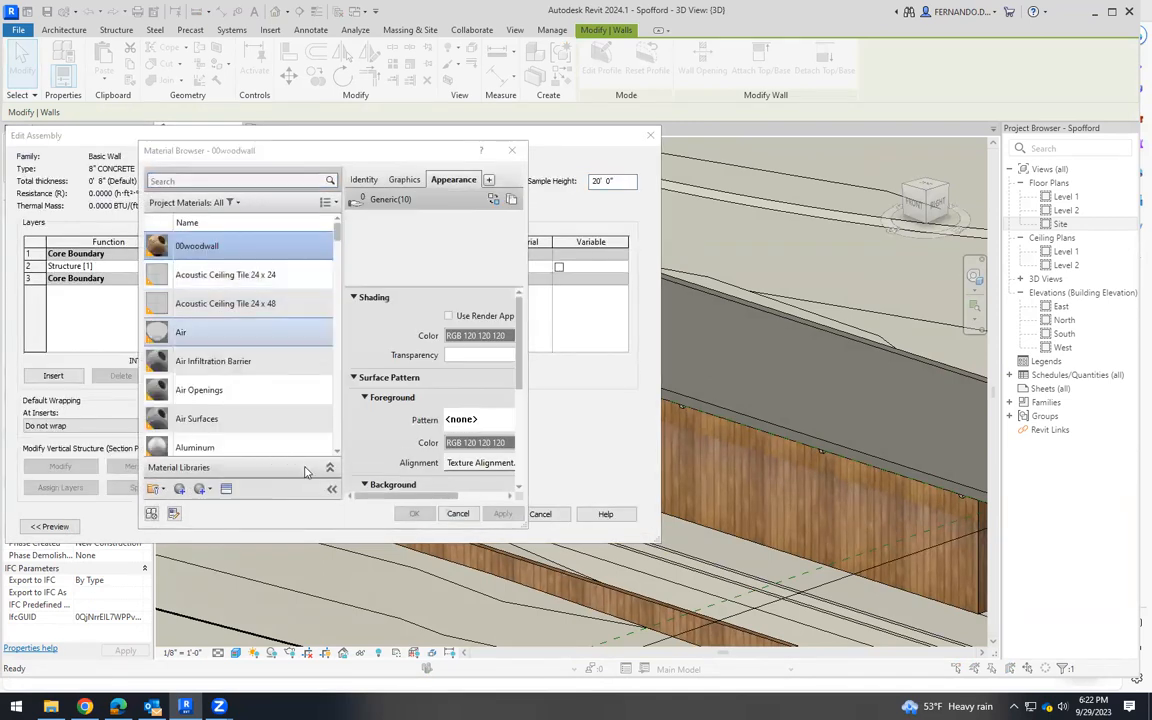
{"action": "left_click", "coordinate": [184, 490]}
{"action": "left_click", "coordinate": [209, 509]}
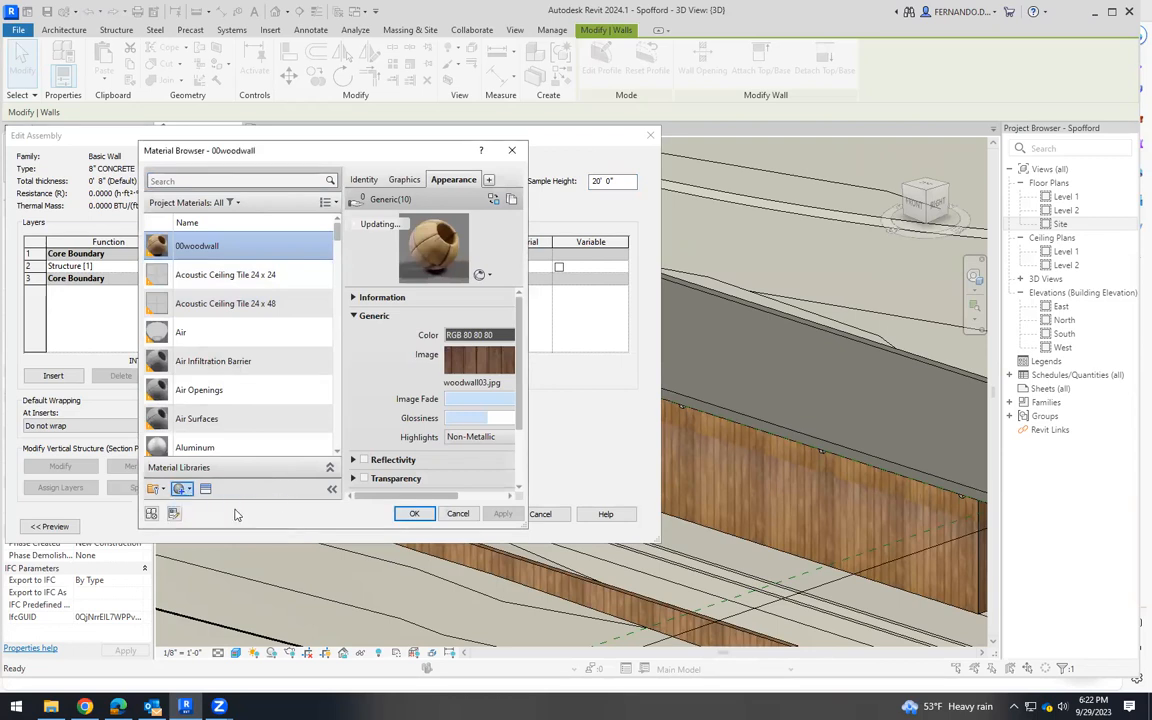
{"action": "left_click", "coordinate": [364, 180]}
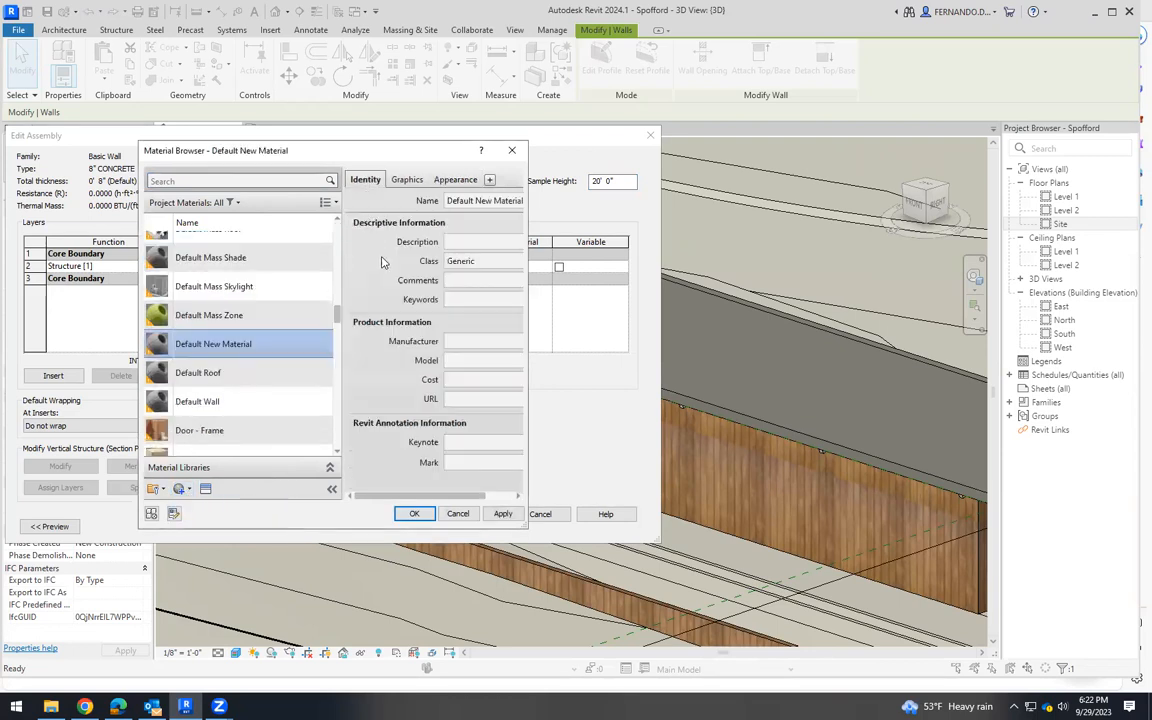
{"action": "triple_click", "coordinate": [452, 200]}
{"action": "type", "text": "00CONCRETE"}
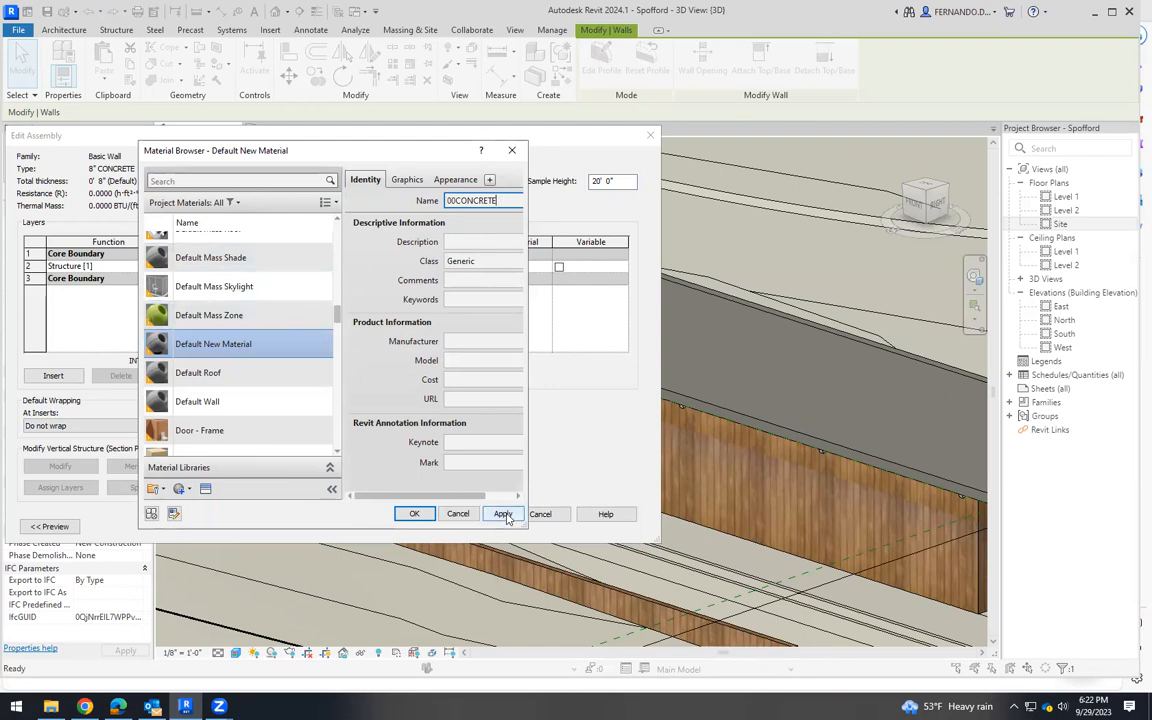
Load concrete0.jpg from the materials folder as the appearance image of the 00CONCRETE material and apply it.
{"action": "left_click", "coordinate": [455, 179]}
{"action": "left_click", "coordinate": [480, 368]}
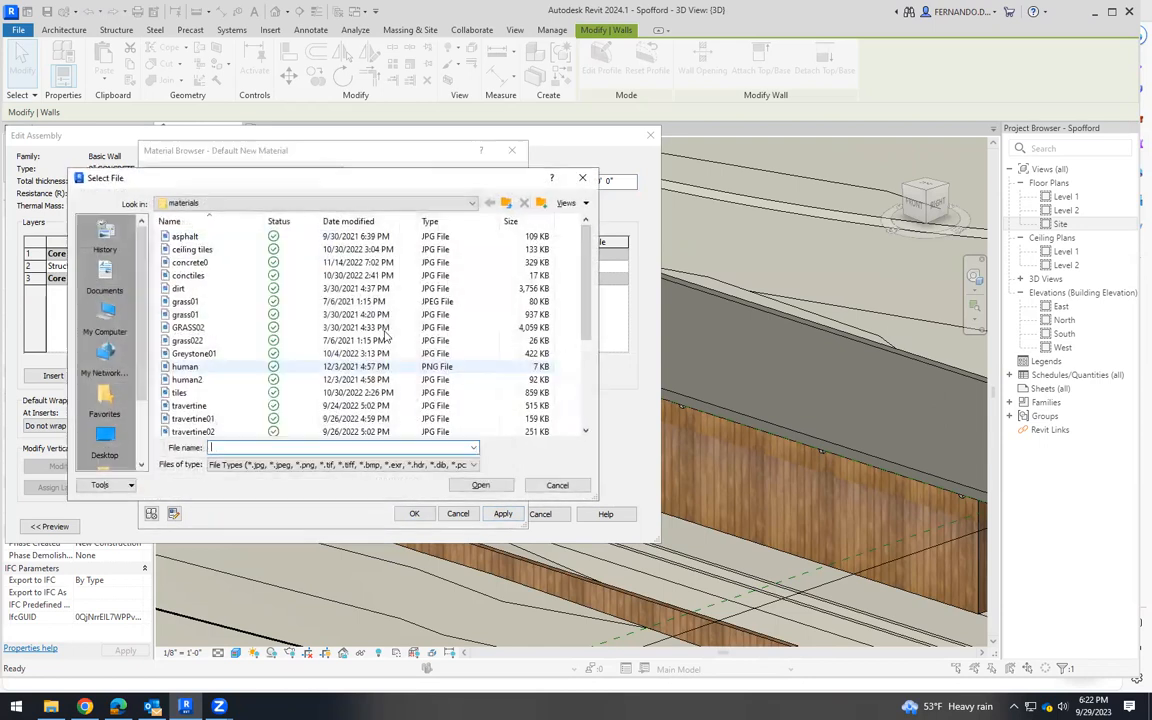
{"action": "left_click", "coordinate": [190, 263]}
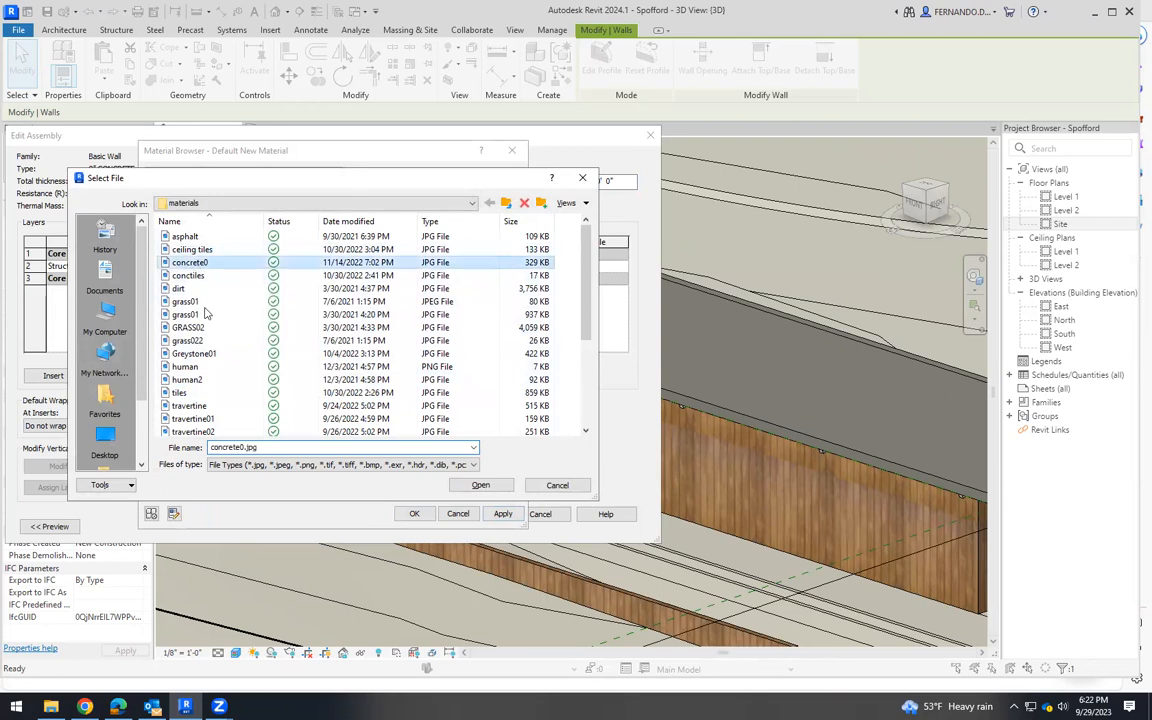
{"action": "left_click", "coordinate": [481, 486]}
{"action": "left_click", "coordinate": [506, 511]}
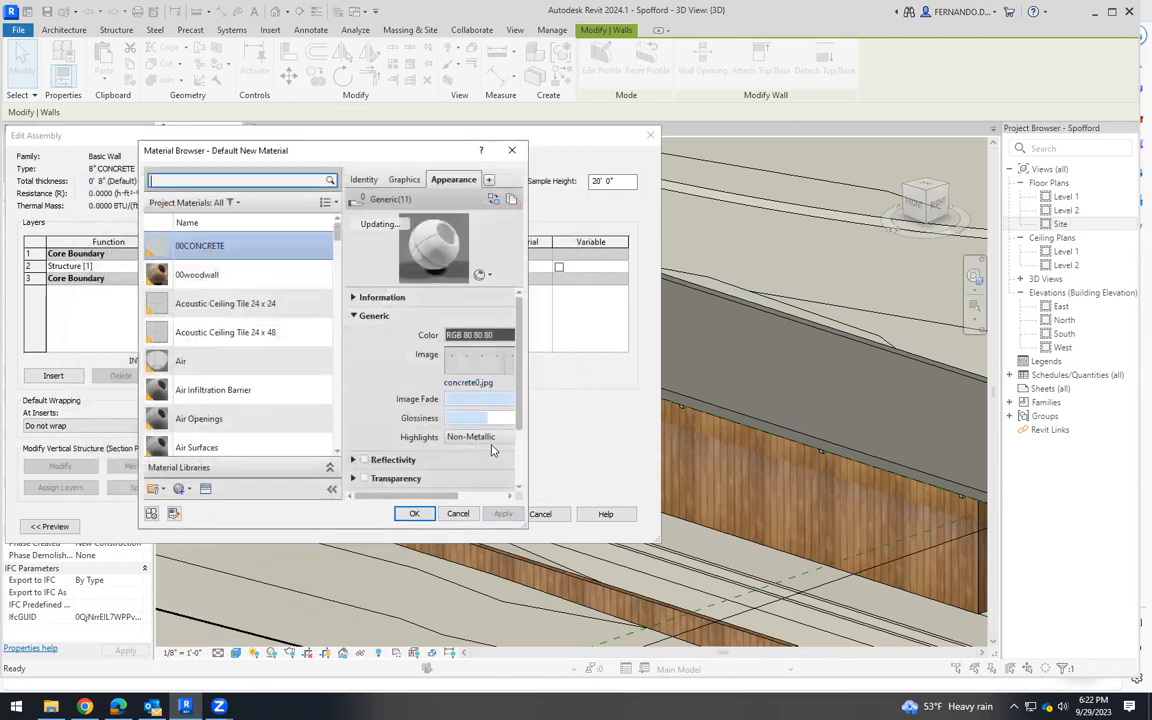
Set the concrete texture's sample size to 8'-0" wide and 8'-0" high.
{"action": "left_click", "coordinate": [483, 362]}
{"action": "left_click_drag", "start_coordinate": [370, 410], "coordinate": [367, 447]}
{"action": "double_click", "coordinate": [271, 415]}
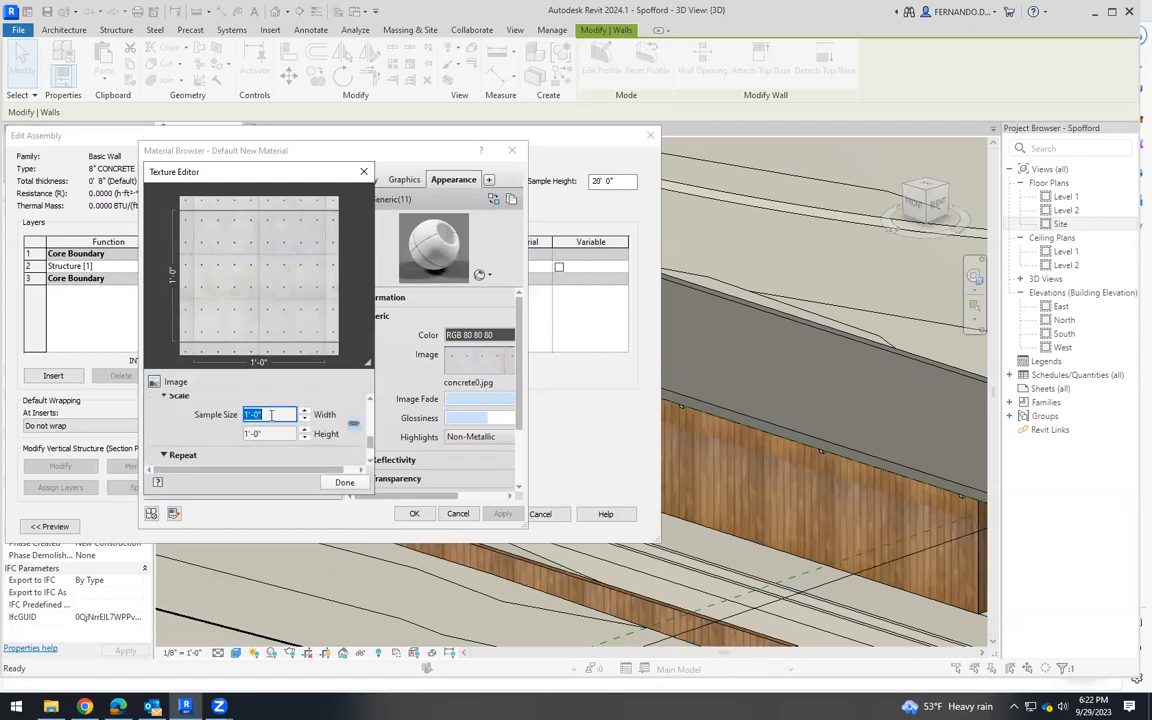
{"action": "type", "text": "8"}
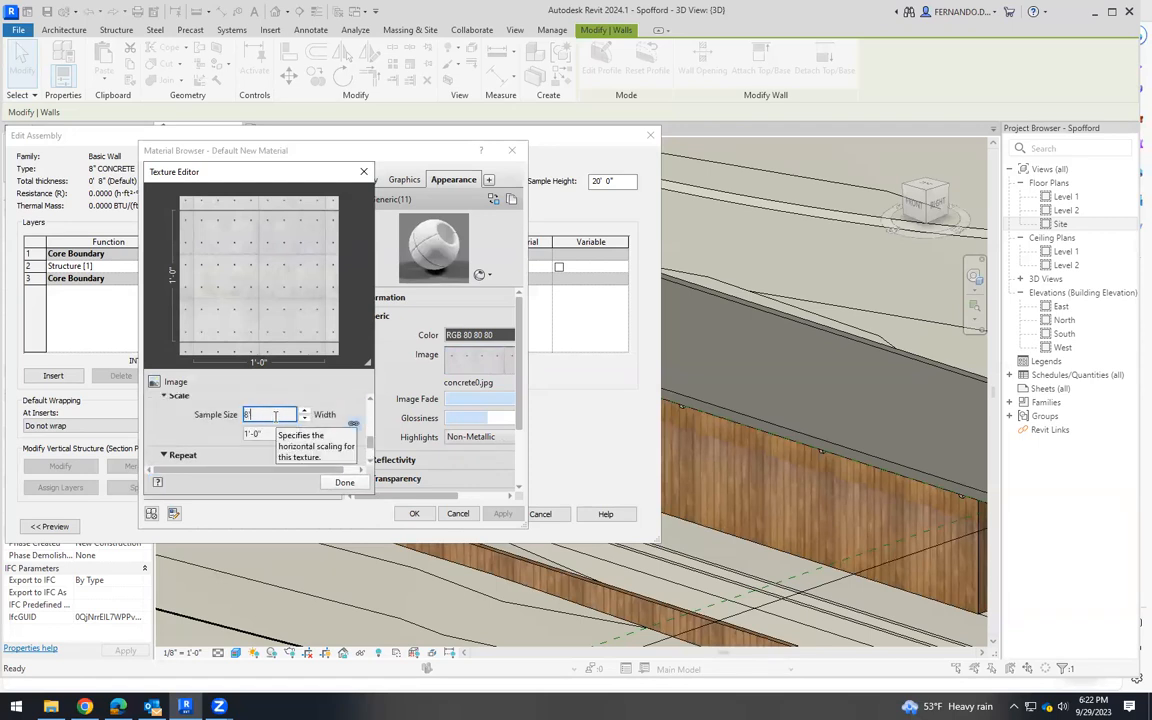
{"action": "key", "text": "Return"}
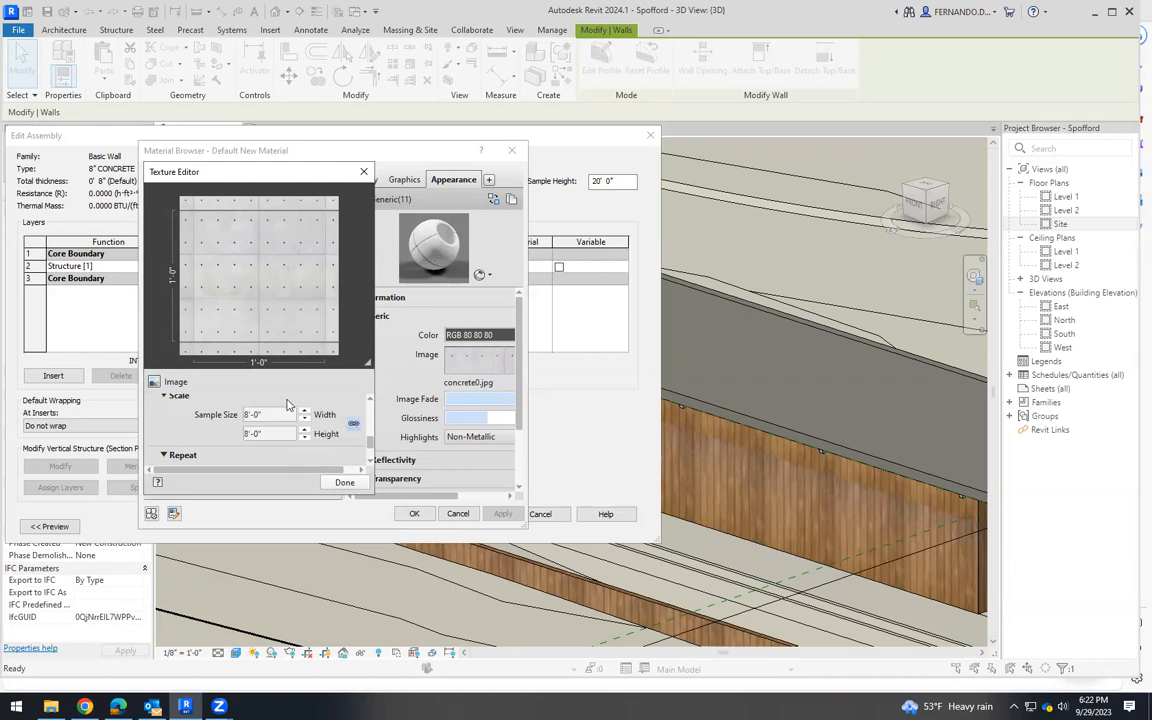
{"action": "left_click", "coordinate": [344, 482]}
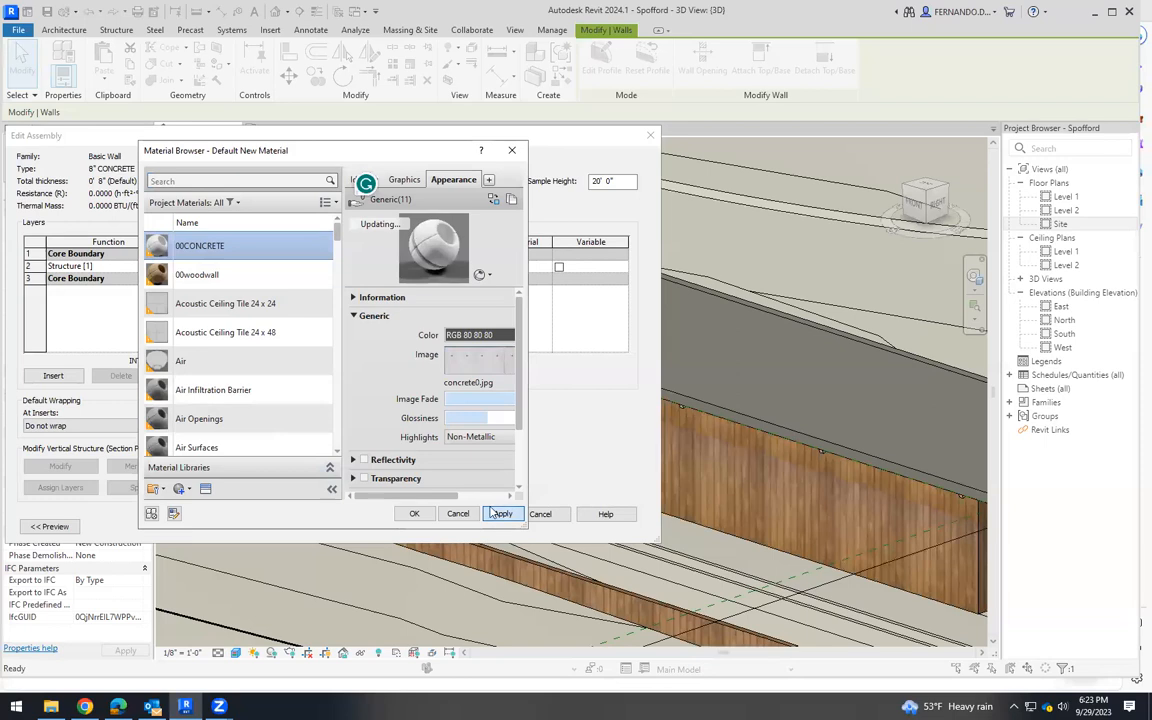
Assign the 00CONCRETE material to the 8" CONCRETE wall structure, accept the wall type changes and deselect the wall.
{"action": "left_click", "coordinate": [414, 513]}
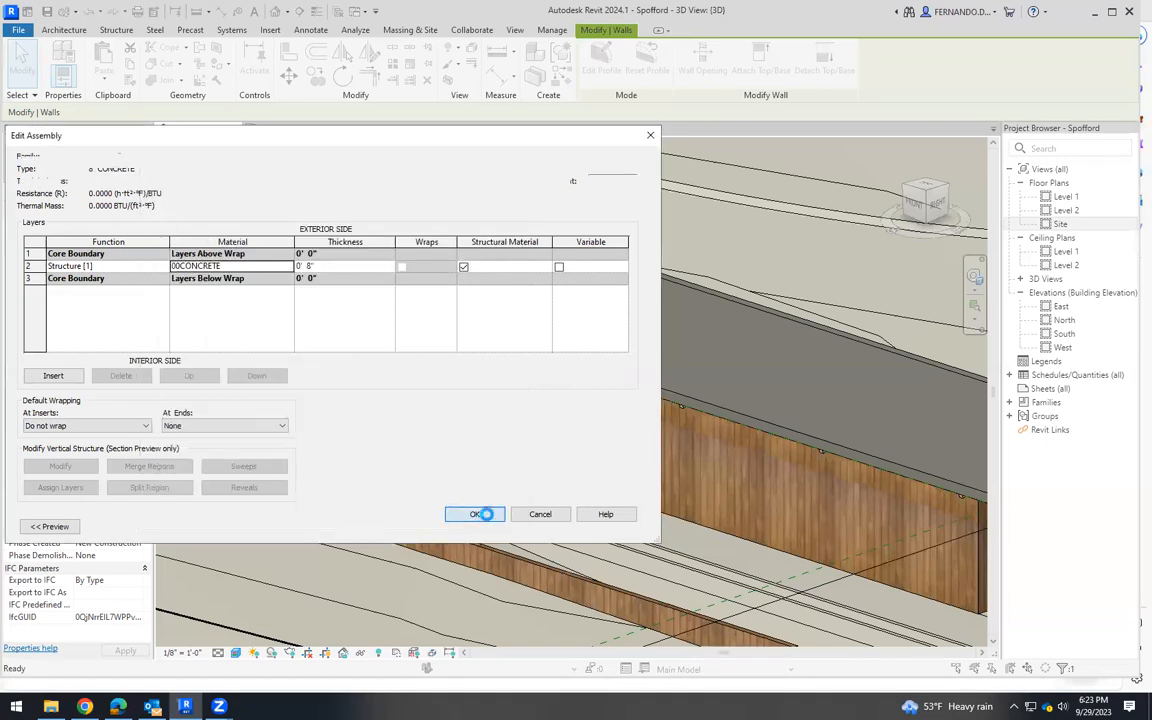
{"action": "left_click", "coordinate": [480, 514]}
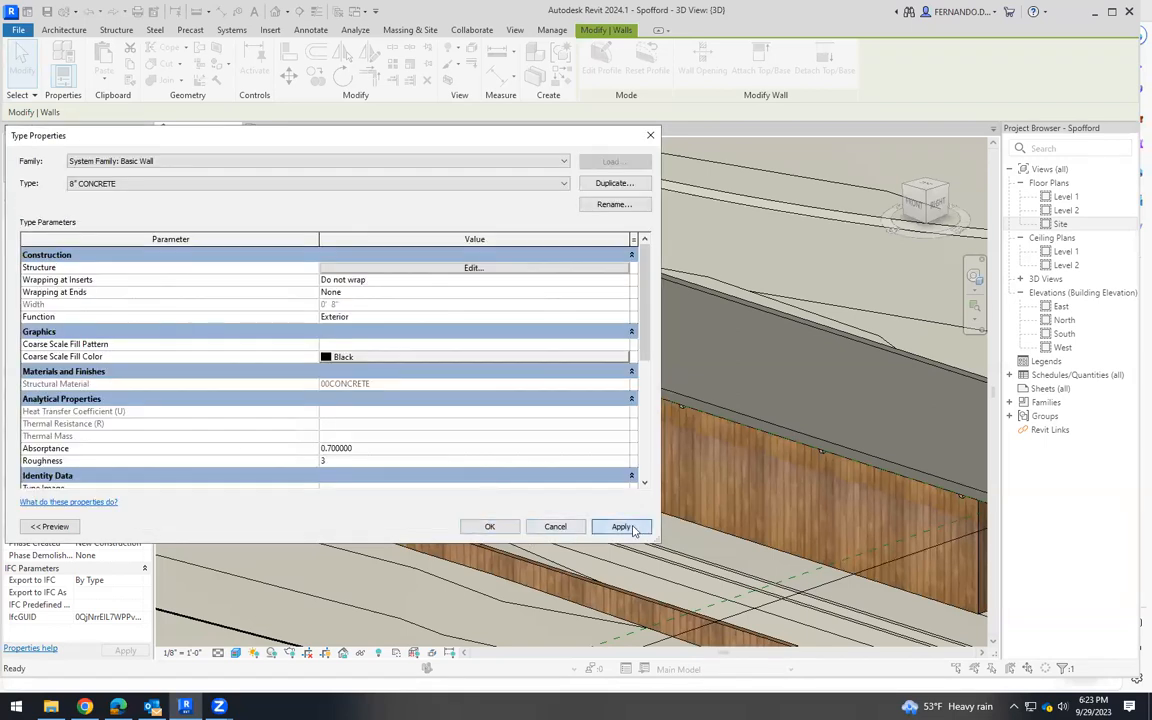
{"action": "left_click", "coordinate": [492, 527]}
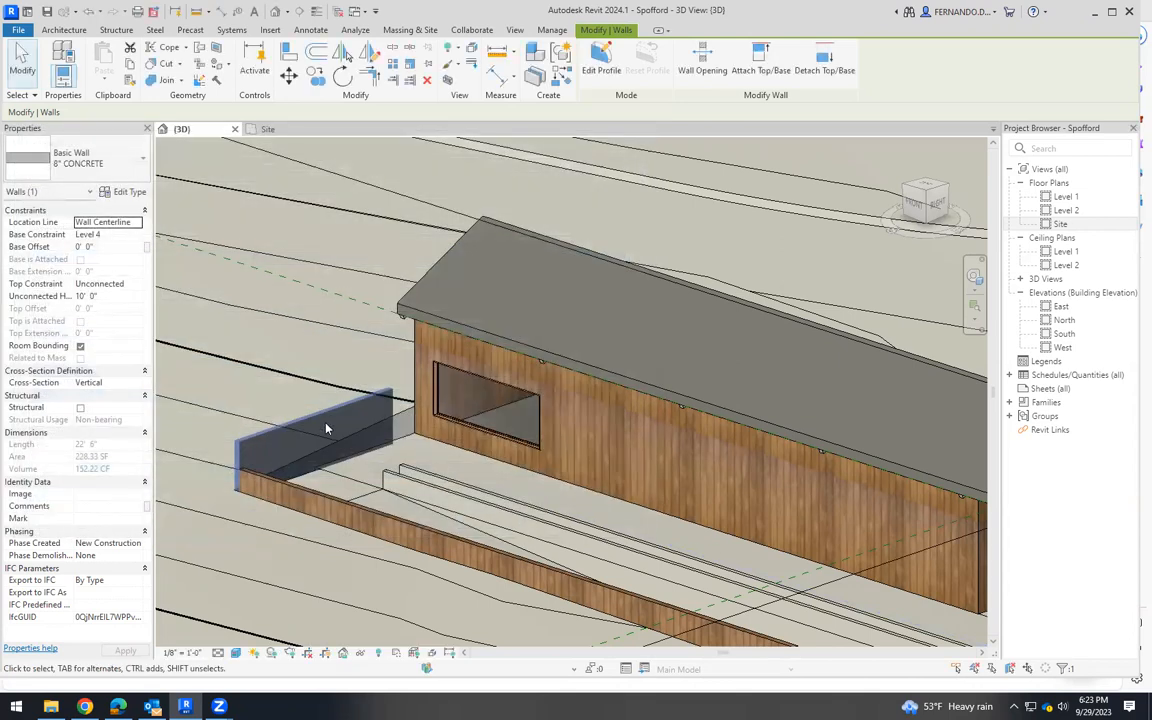
{"action": "left_click", "coordinate": [410, 464]}
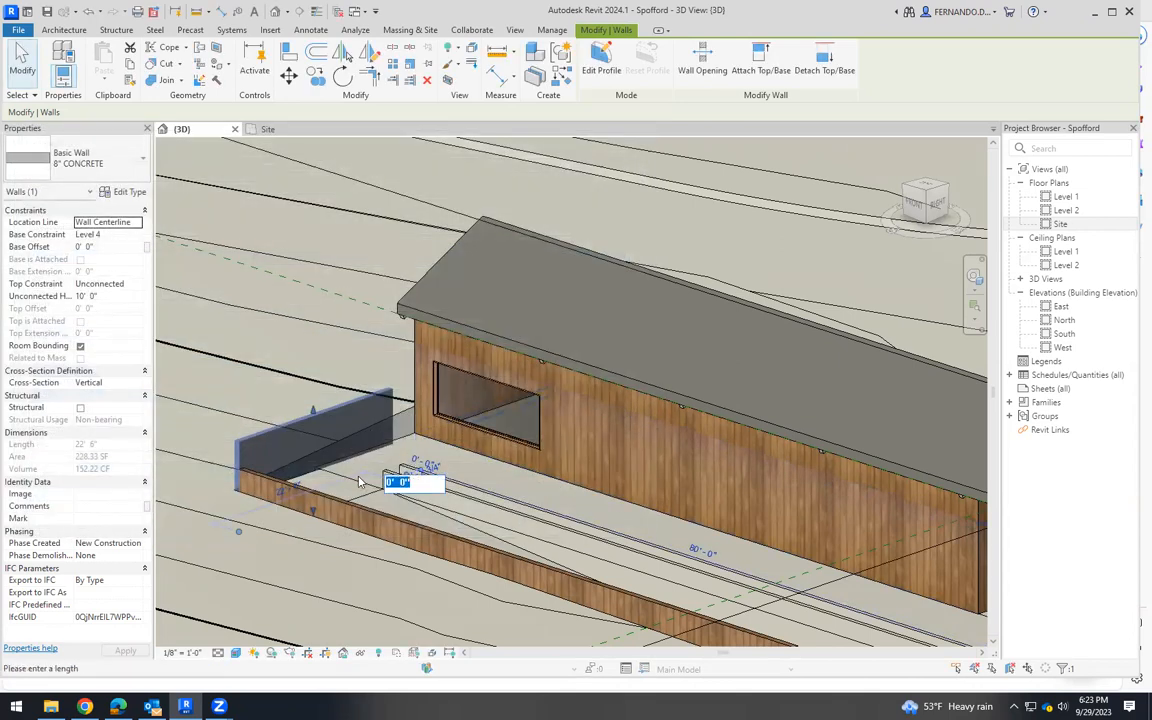
{"action": "scroll", "coordinate": [423, 348], "scroll_direction": "down", "scroll_amount": 4}
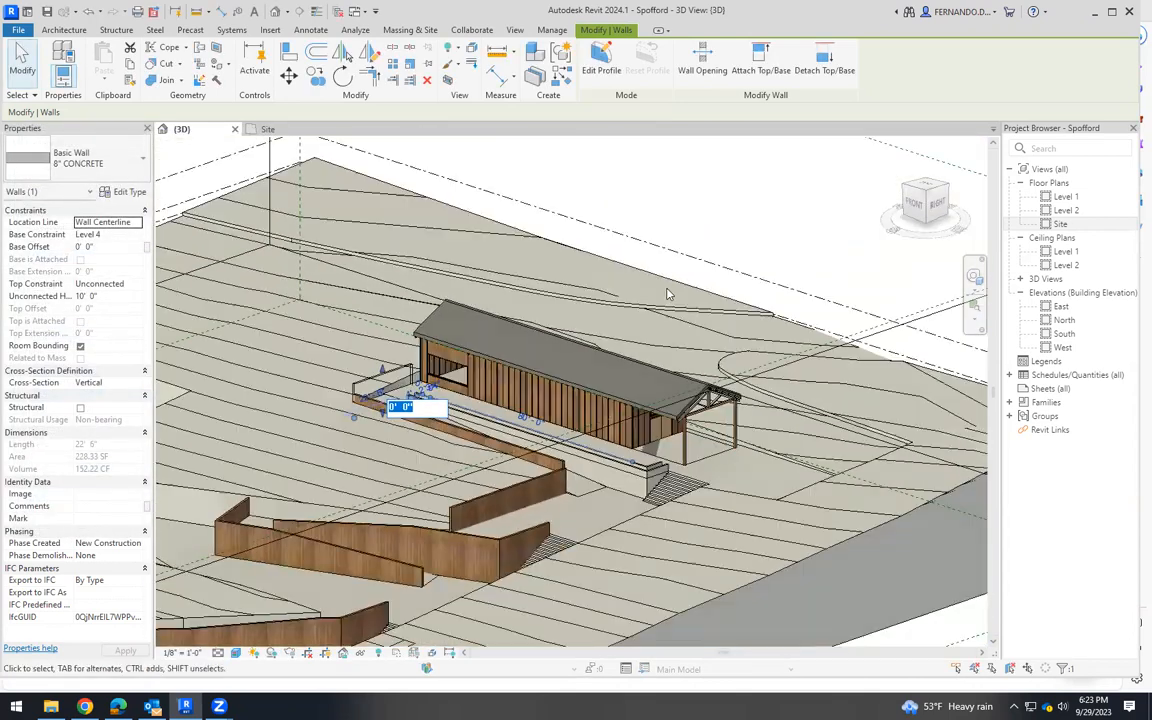
{"action": "left_click", "coordinate": [533, 330]}
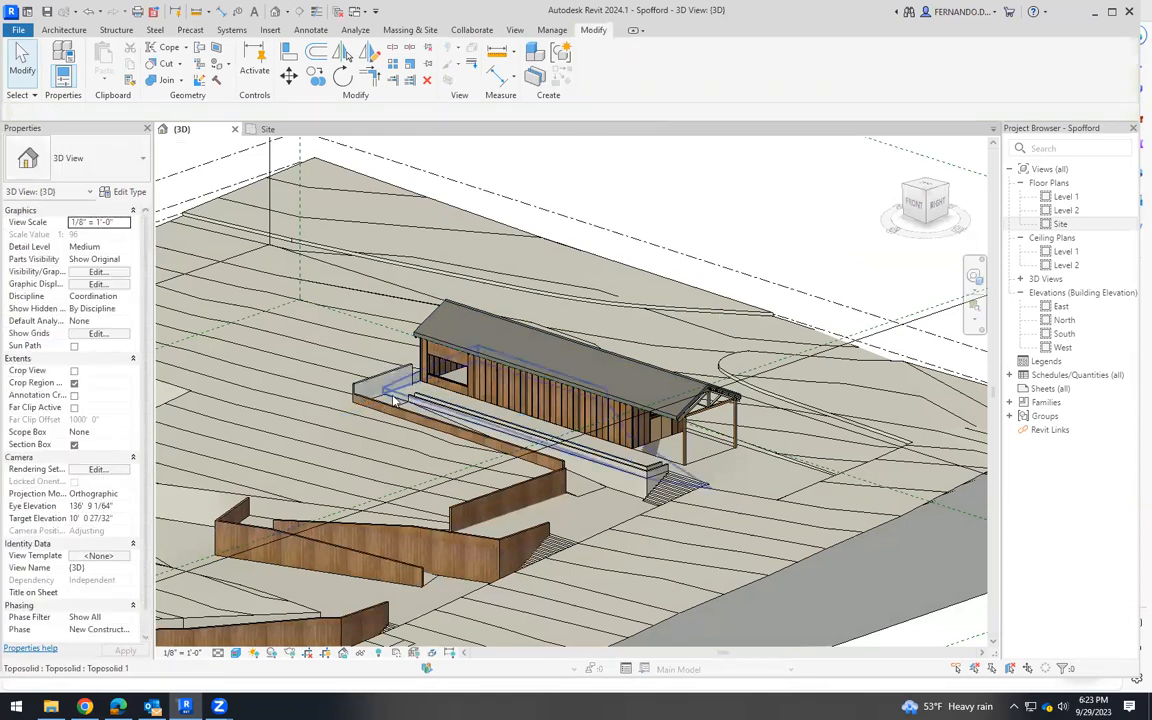
Select the six remaining wood-textured retaining walls below the upper building and around the middle terrace.
{"action": "scroll", "coordinate": [367, 395], "scroll_direction": "up", "scroll_amount": 6}
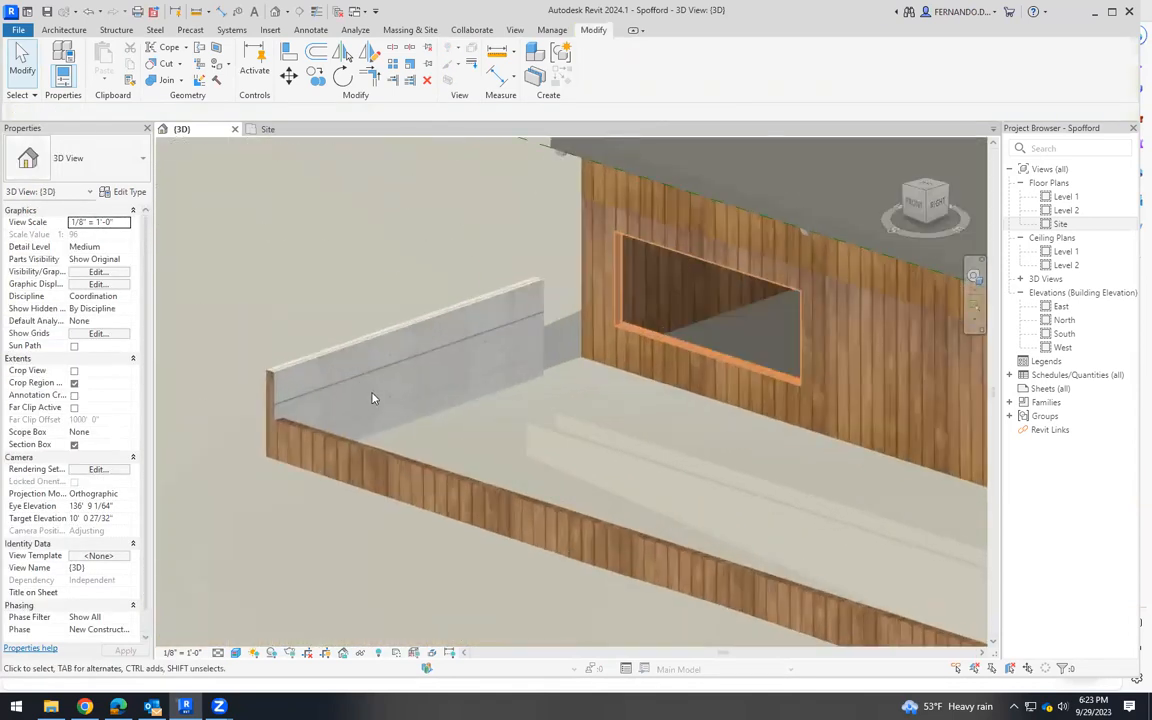
{"action": "left_click", "coordinate": [375, 458]}
{"action": "scroll", "coordinate": [335, 398], "scroll_direction": "down", "scroll_amount": 5}
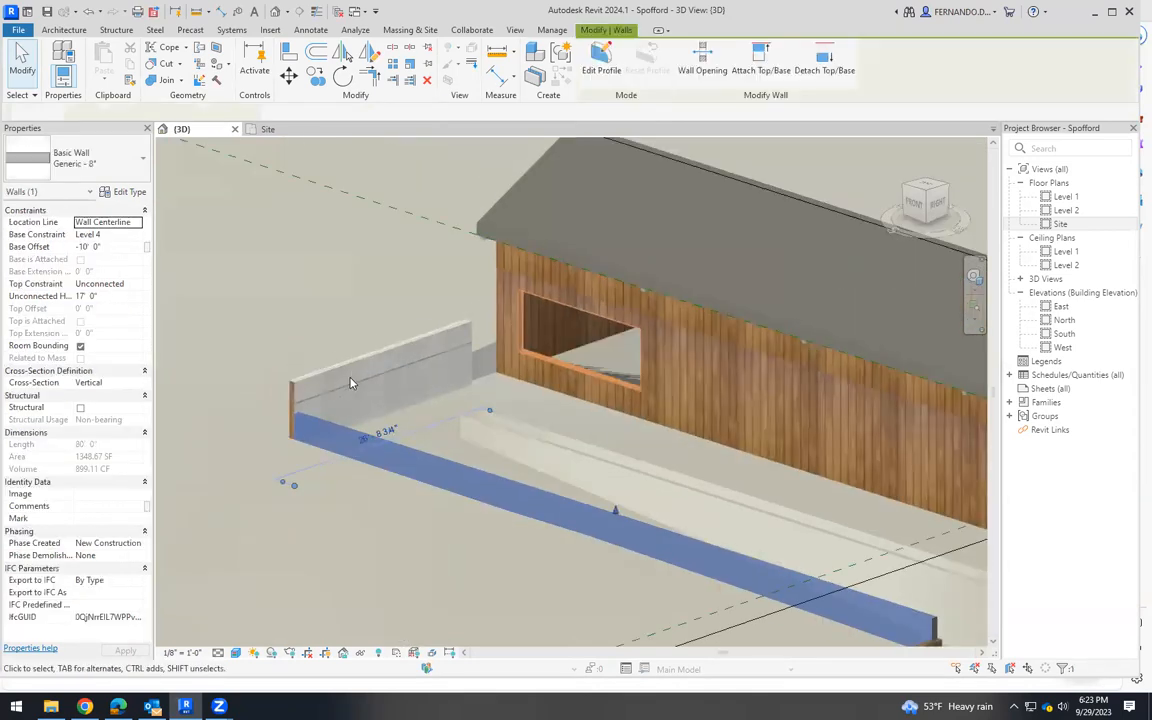
{"action": "scroll", "coordinate": [544, 544], "scroll_direction": "down", "scroll_amount": 3}
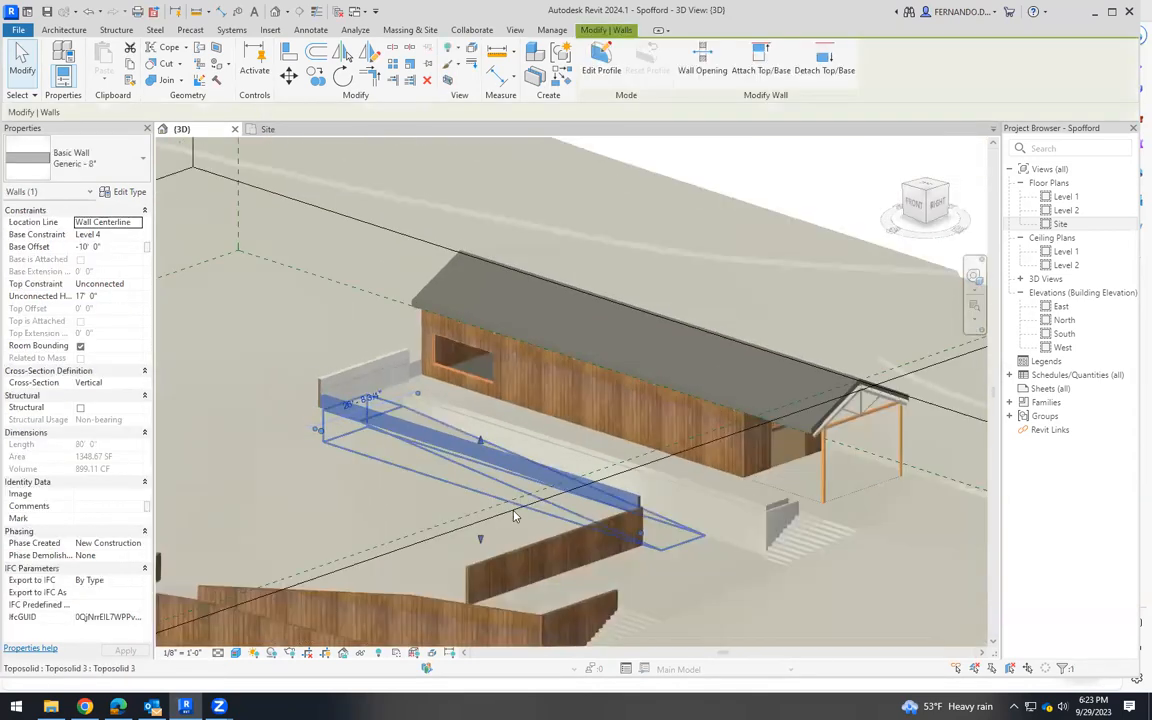
{"action": "left_click", "coordinate": [570, 538], "text": "ctrl"}
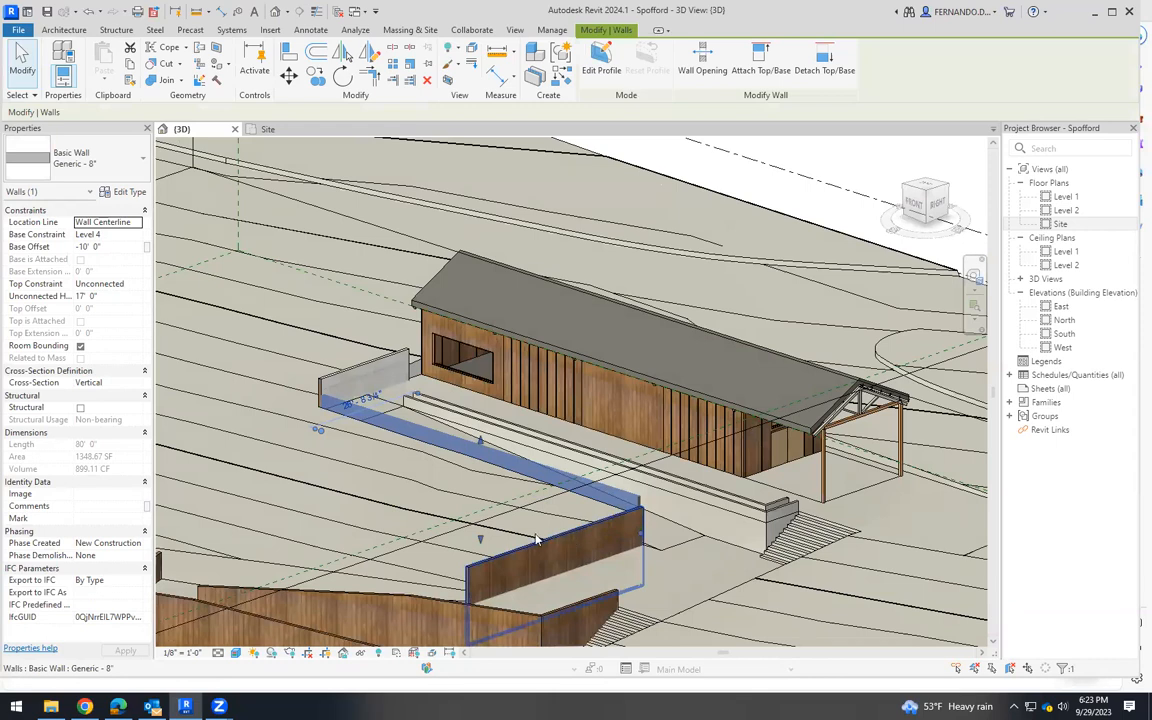
{"action": "scroll", "coordinate": [545, 543], "scroll_direction": "down", "scroll_amount": 2}
{"action": "left_click", "coordinate": [548, 546], "text": "ctrl"}
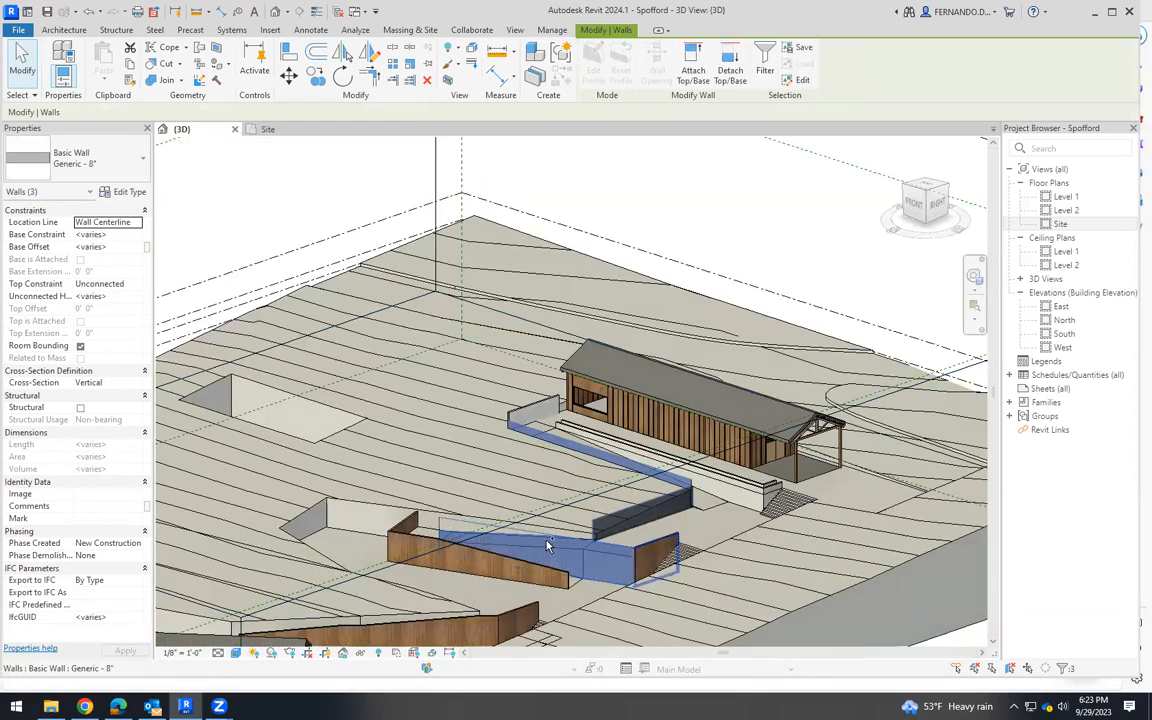
{"action": "left_click", "coordinate": [548, 546], "text": "ctrl"}
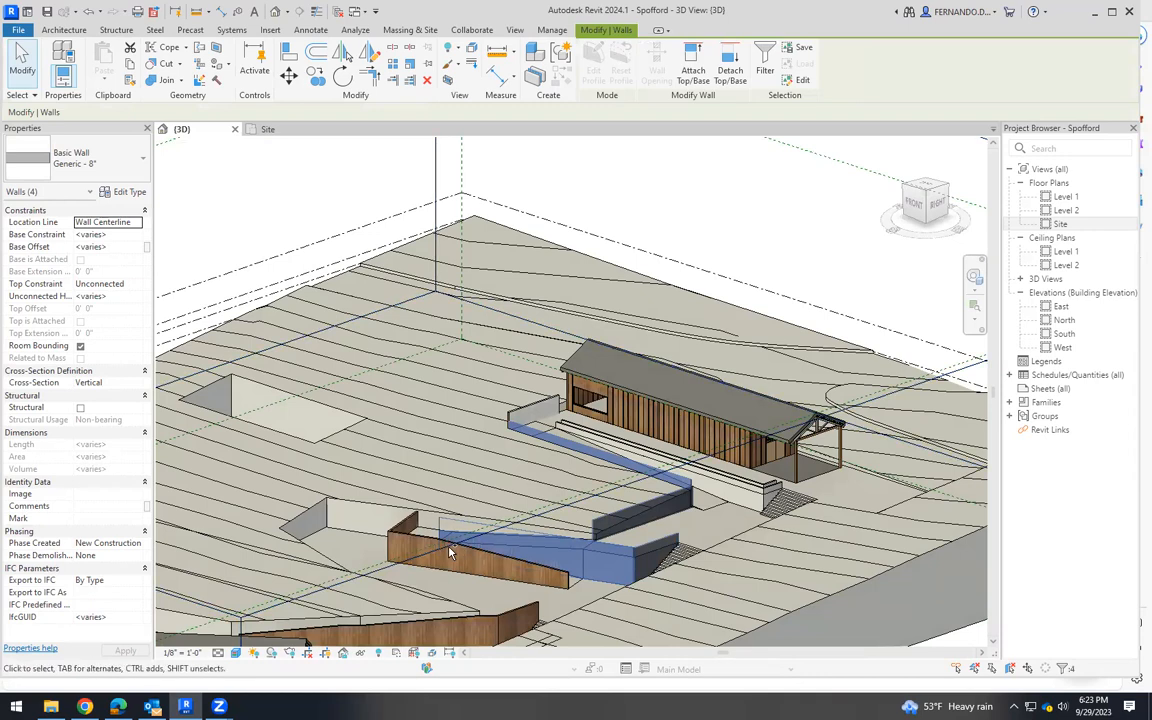
{"action": "left_click", "coordinate": [410, 532], "text": "ctrl"}
{"action": "scroll", "coordinate": [410, 530], "scroll_direction": "up", "scroll_amount": 3}
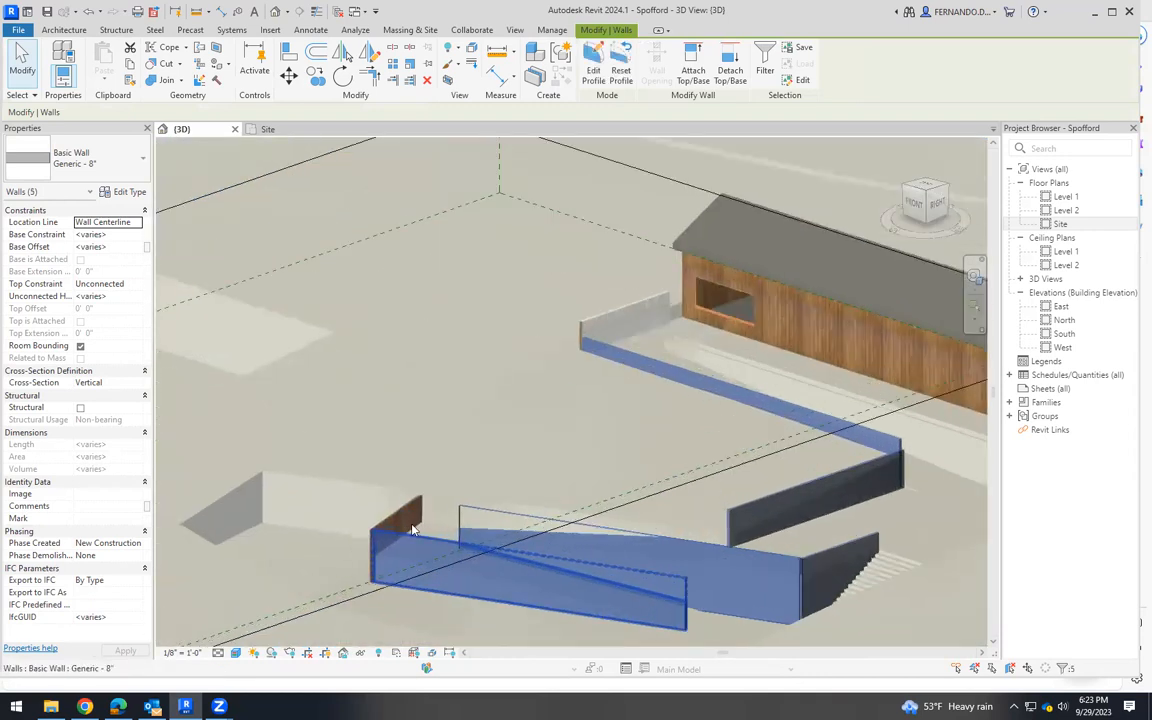
{"action": "scroll", "coordinate": [410, 530], "scroll_direction": "up", "scroll_amount": 3}
{"action": "left_click", "coordinate": [405, 507], "text": "ctrl"}
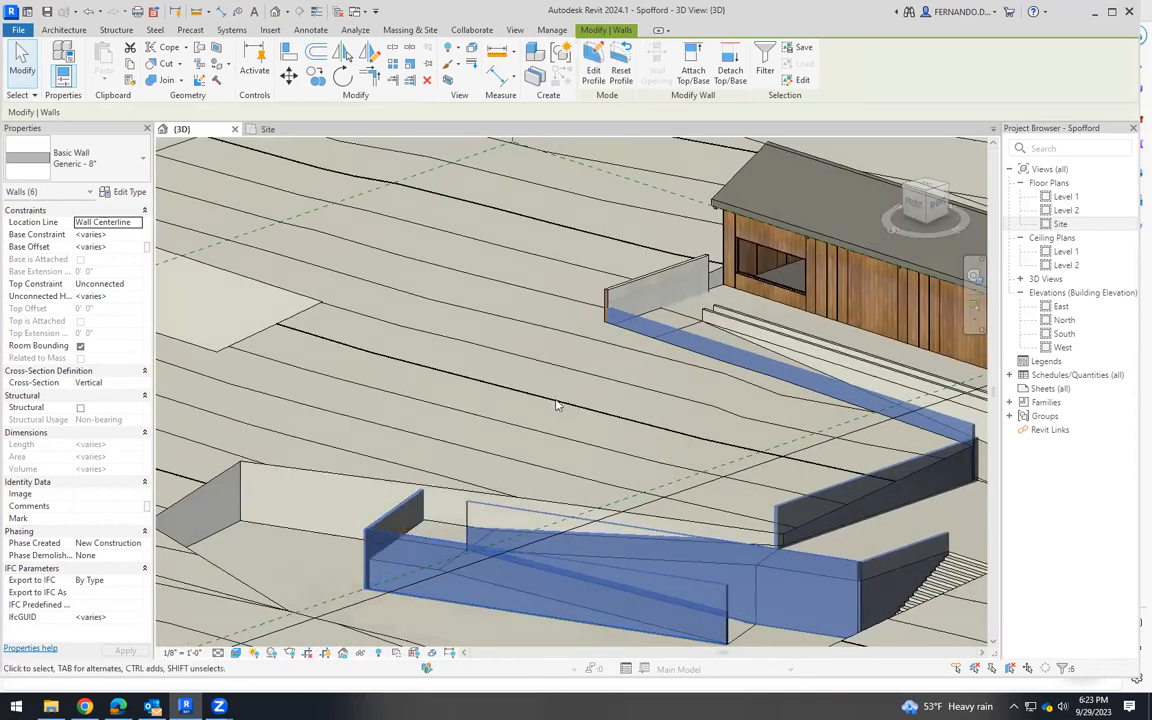
Add the long retaining wall near the lower building and its short end wall to the selection.
{"action": "scroll", "coordinate": [535, 505], "scroll_direction": "down", "scroll_amount": 6}
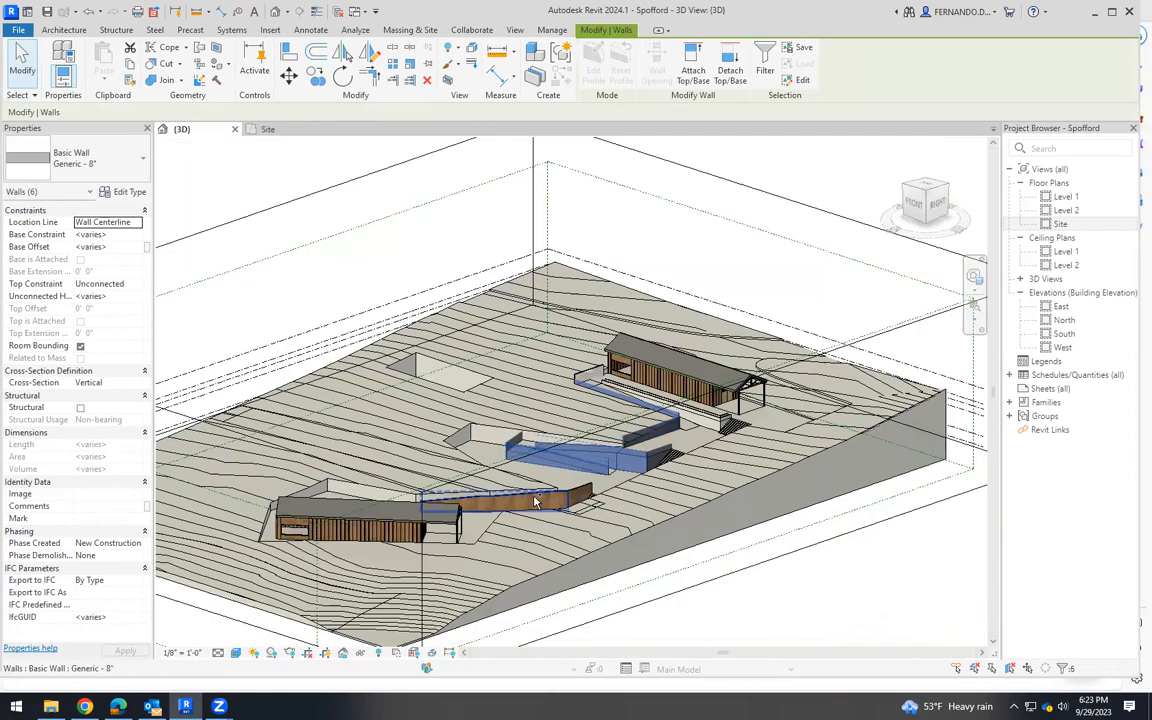
{"action": "left_click", "coordinate": [578, 497], "text": "ctrl"}
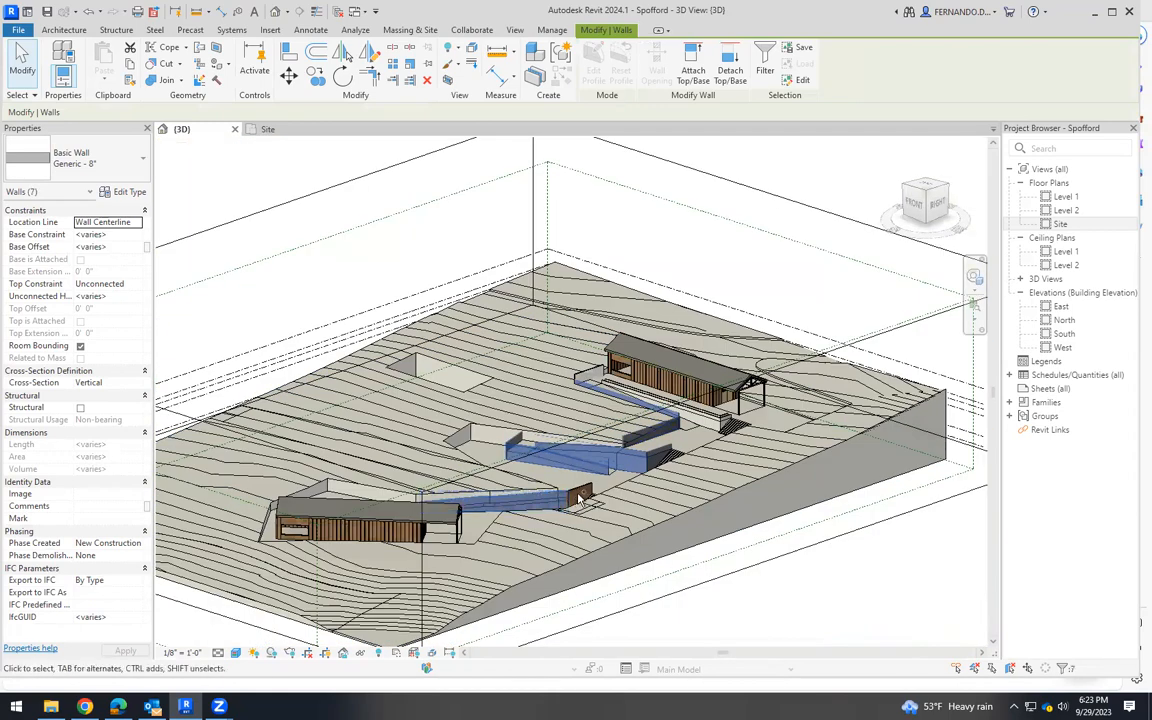
{"action": "left_click", "coordinate": [394, 542], "text": "ctrl"}
{"action": "scroll", "coordinate": [385, 540], "scroll_direction": "up", "scroll_amount": 3}
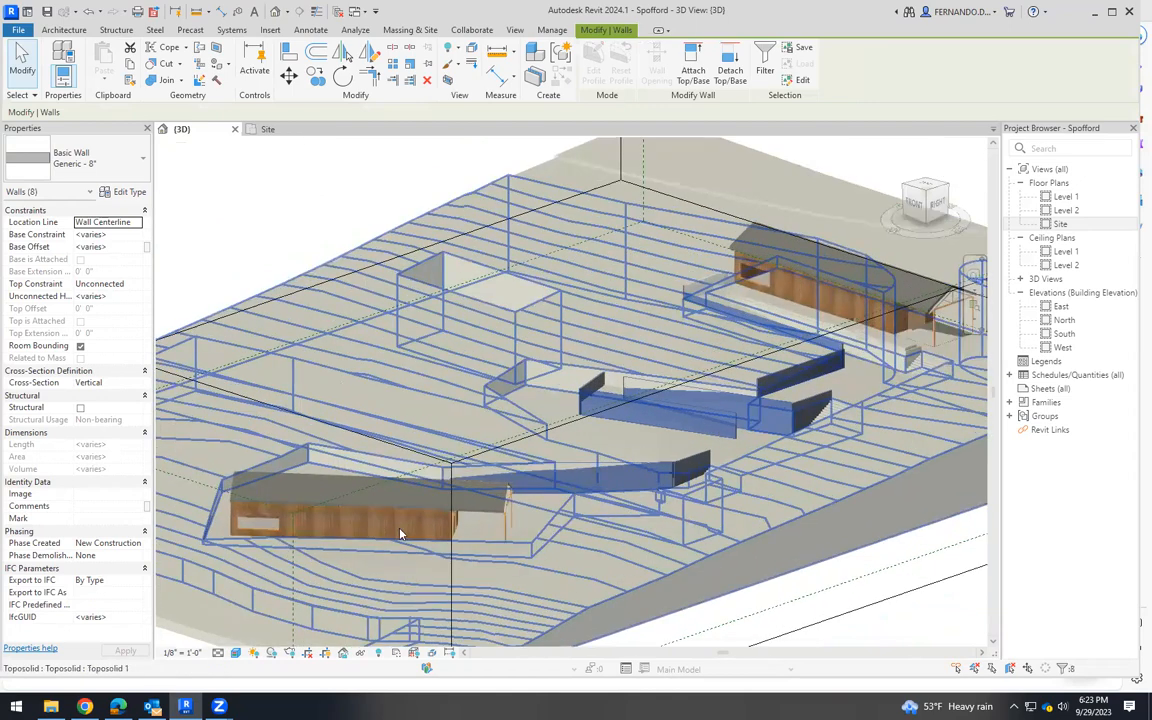
{"action": "middle_click_drag", "start_coordinate": [419, 532], "coordinate": [463, 542]}
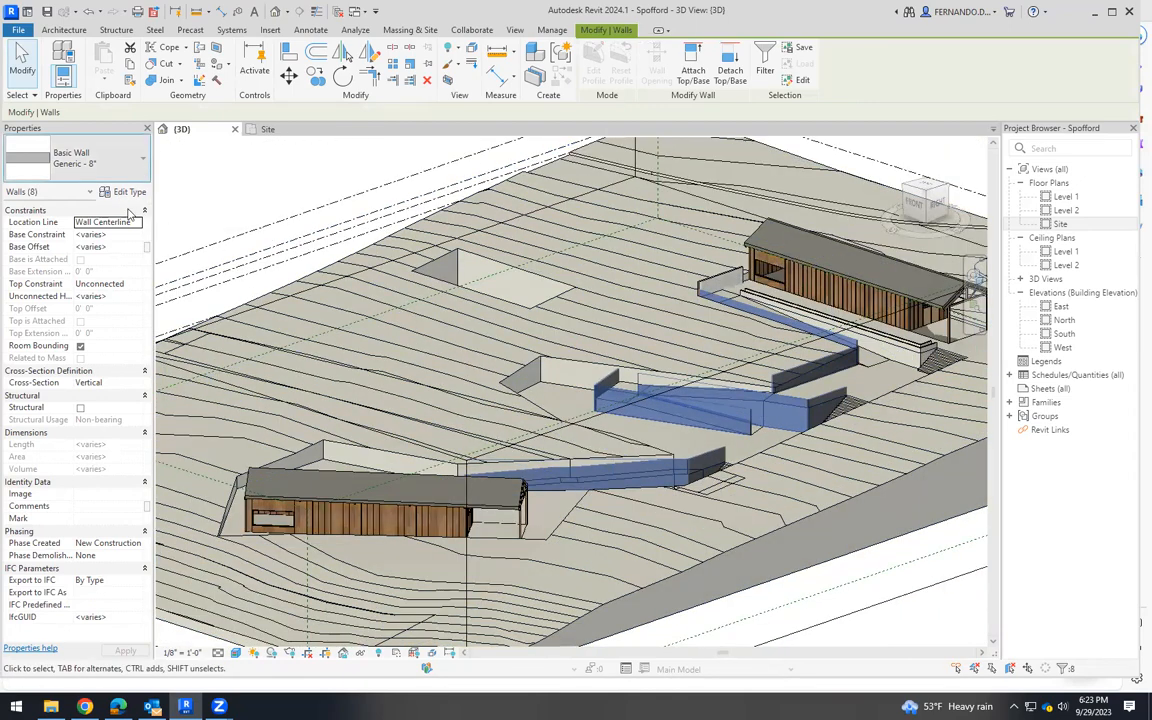
Change the selected retaining walls to the 8" CONCRETE wall type and clear the selection.
{"action": "left_click", "coordinate": [100, 158]}
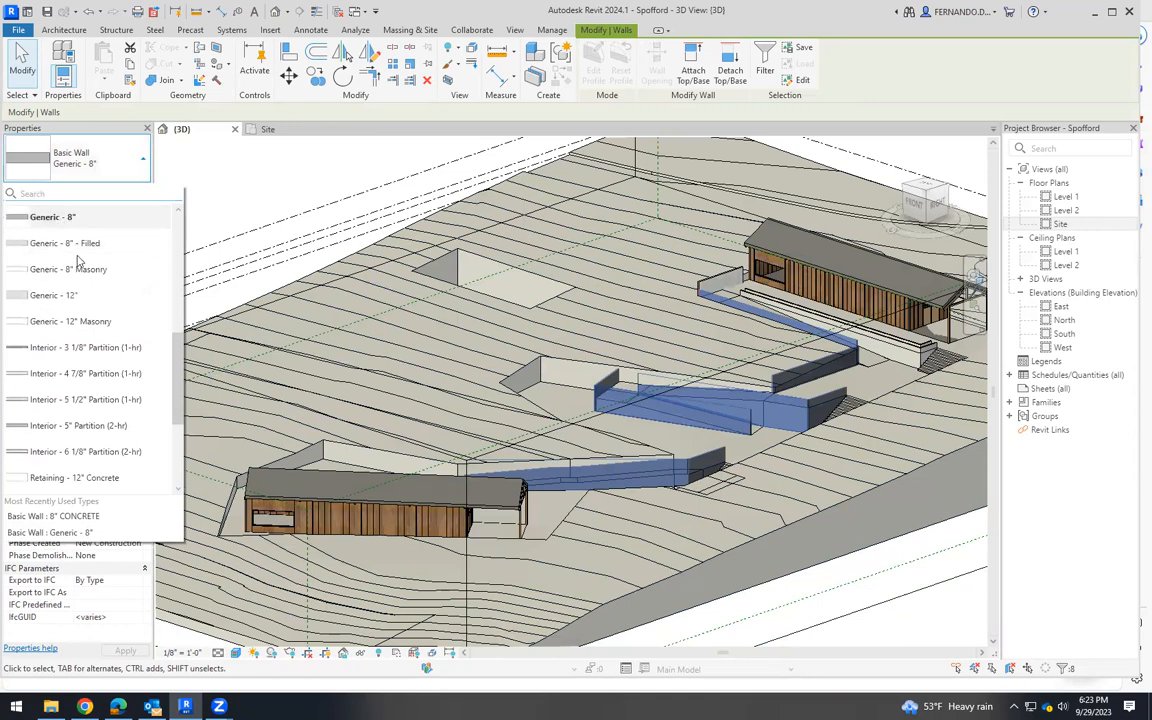
{"action": "scroll", "coordinate": [70, 300], "scroll_direction": "up", "scroll_amount": 1}
{"action": "scroll", "coordinate": [68, 305], "scroll_direction": "up", "scroll_amount": 4}
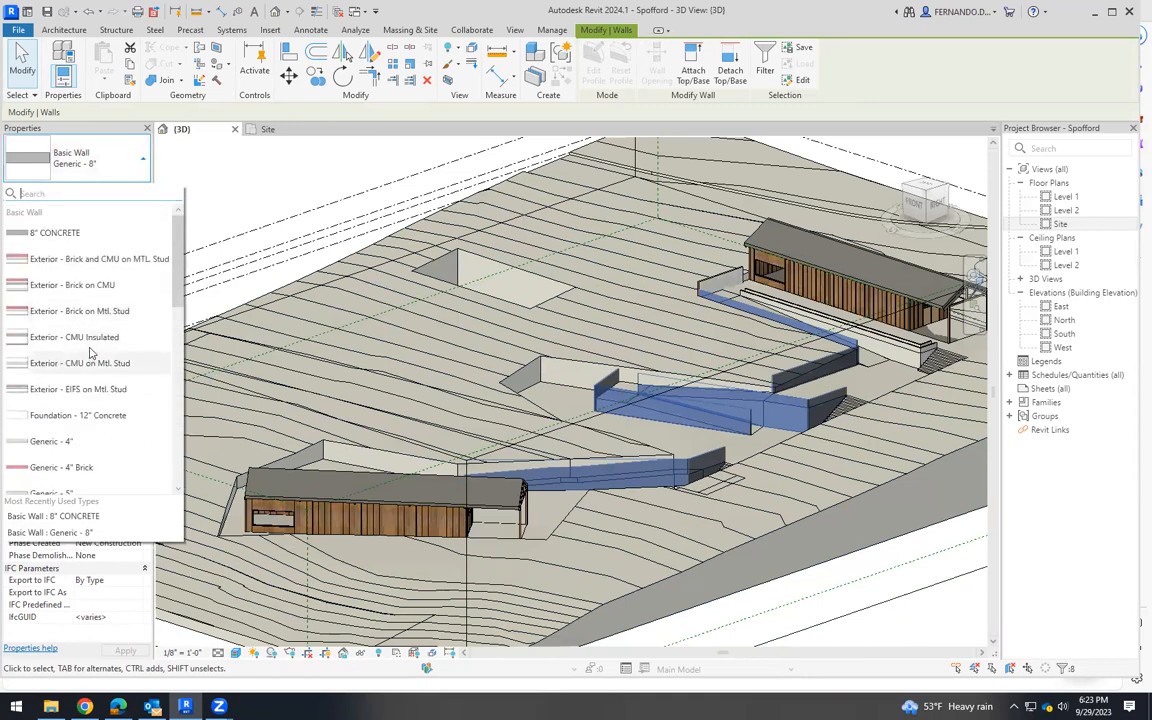
{"action": "left_click", "coordinate": [60, 235]}
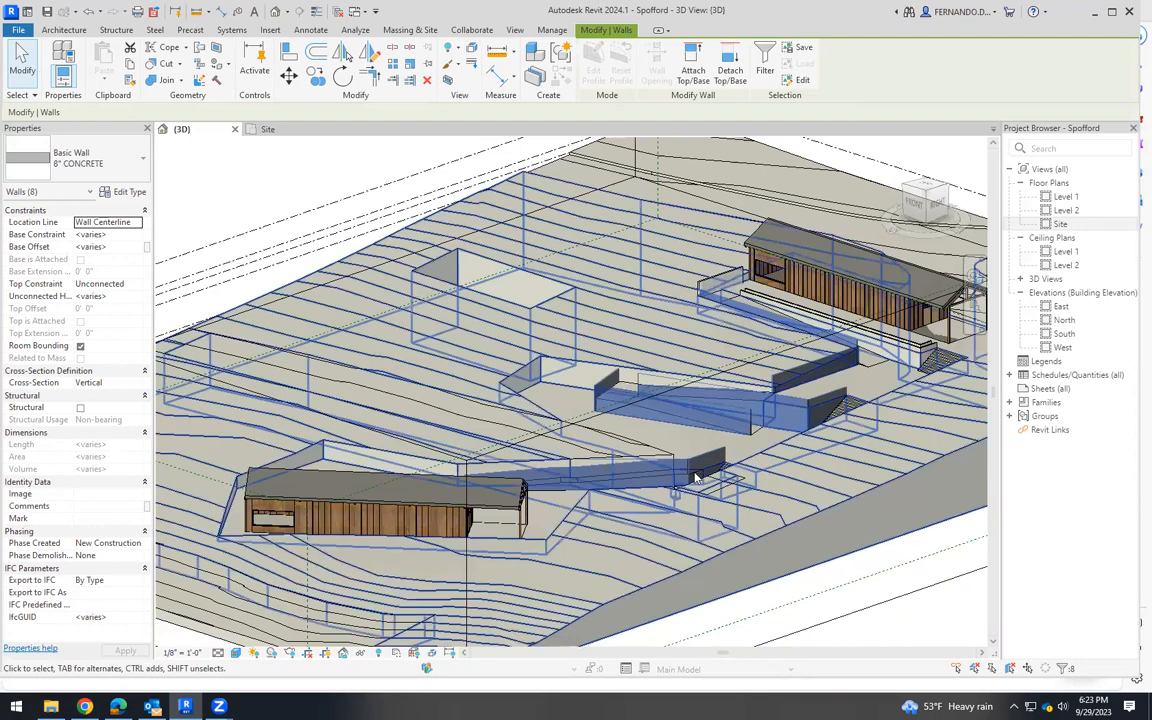
{"action": "key", "text": "Escape"}
Examine the concrete texture on the retaining walls up close and from several angles around the middle terrace and upper building.
{"action": "scroll", "coordinate": [384, 172], "scroll_direction": "down", "scroll_amount": 3}
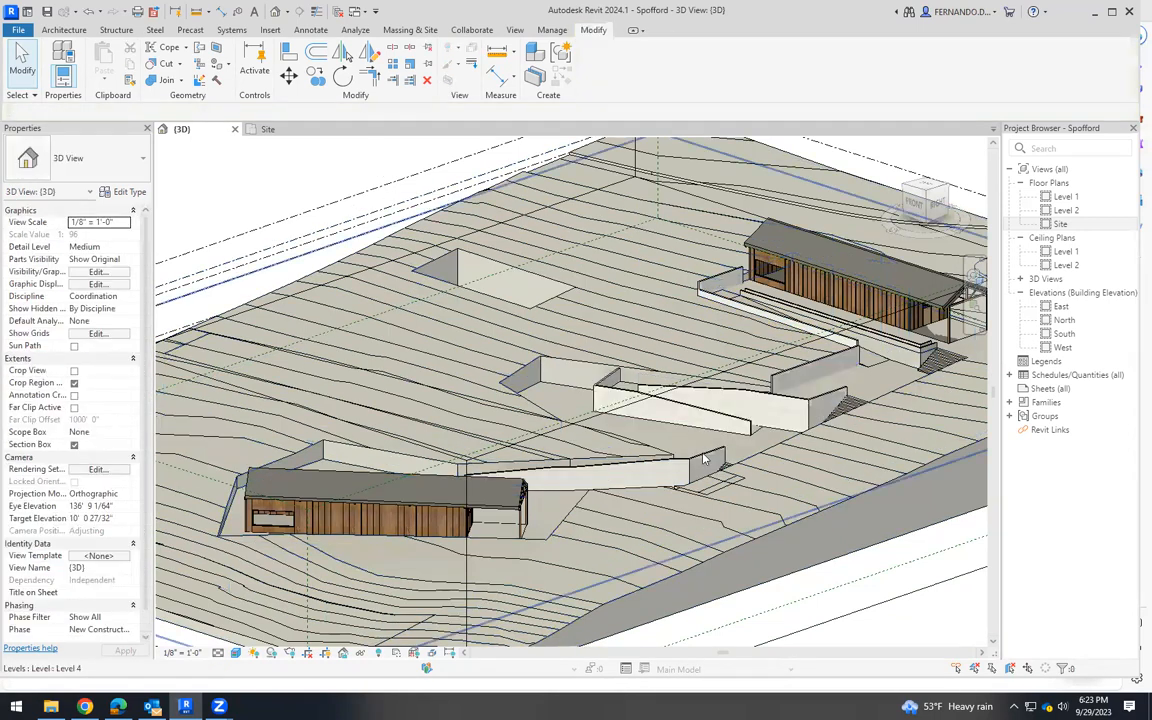
{"action": "scroll", "coordinate": [697, 425], "scroll_direction": "up", "scroll_amount": 5}
{"action": "scroll", "coordinate": [697, 425], "scroll_direction": "up", "scroll_amount": 4}
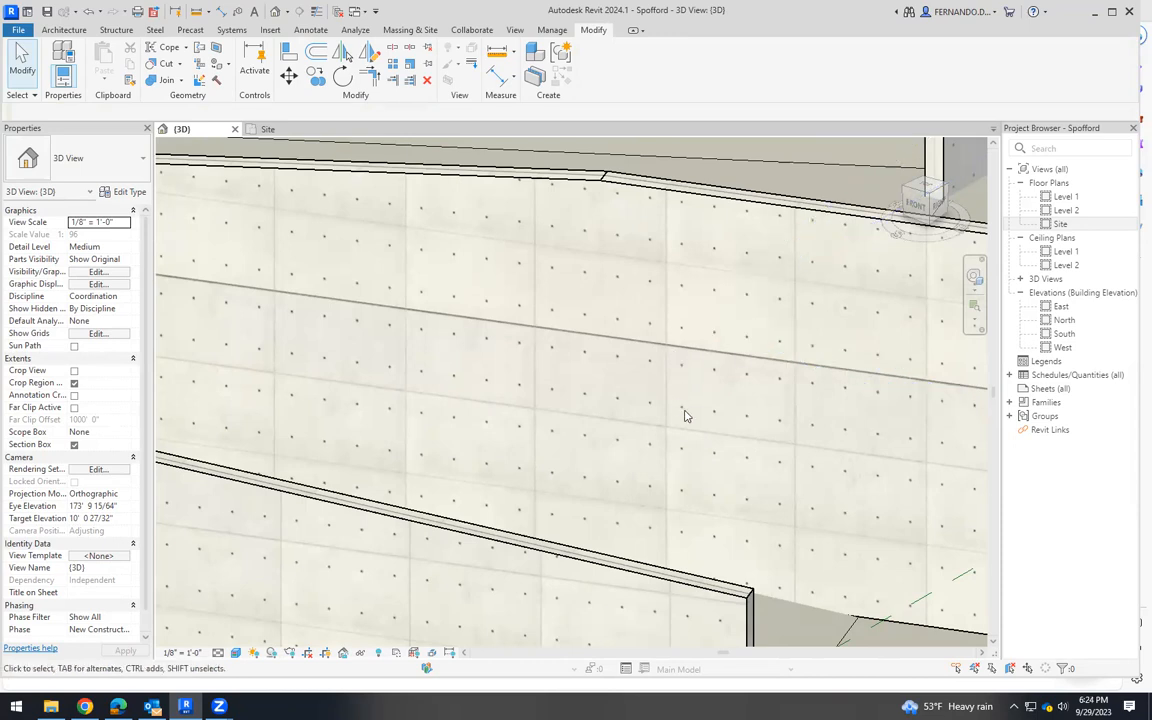
{"action": "scroll", "coordinate": [600, 390], "scroll_direction": "down", "scroll_amount": 8}
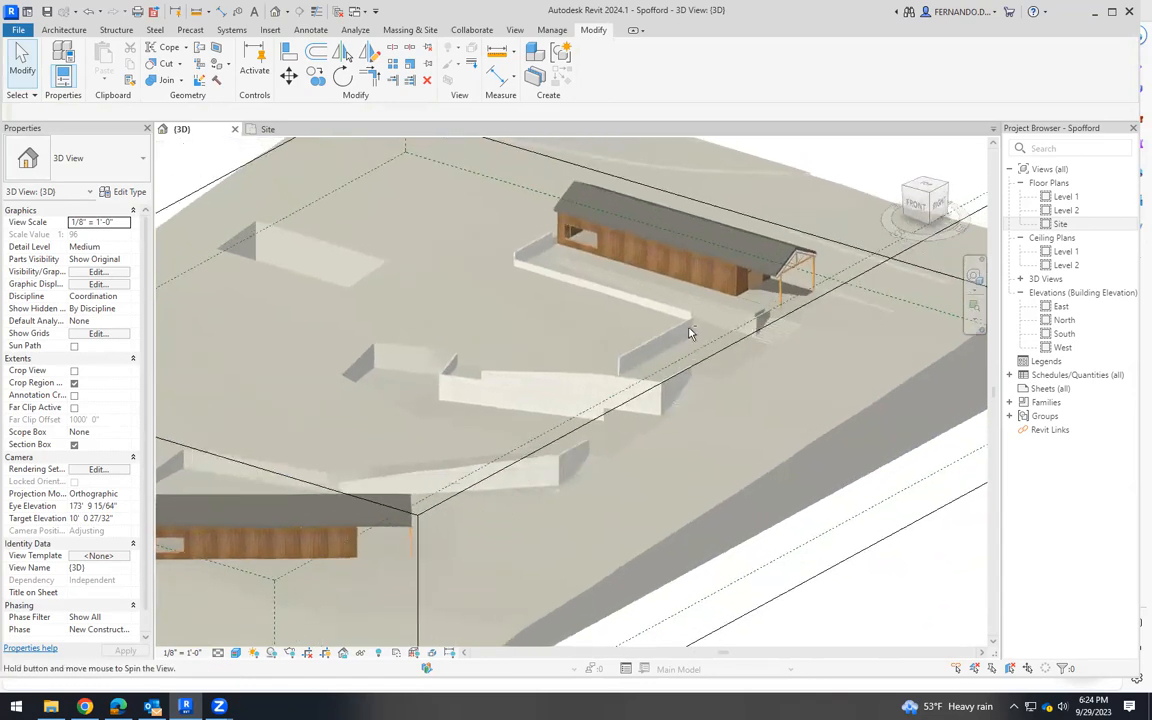
{"action": "scroll", "coordinate": [705, 418], "scroll_direction": "up", "scroll_amount": 6}
{"action": "scroll", "coordinate": [705, 418], "scroll_direction": "up", "scroll_amount": 3}
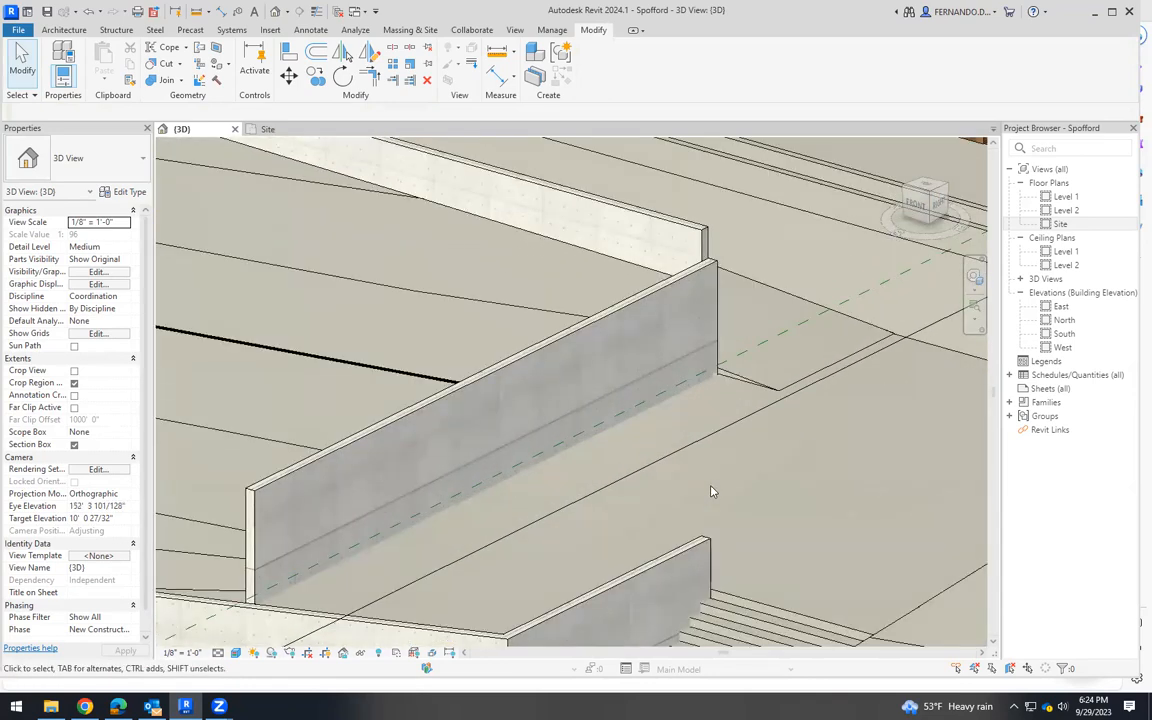
{"action": "middle_click_drag", "start_coordinate": [680, 442], "coordinate": [666, 401], "text": "shift"}
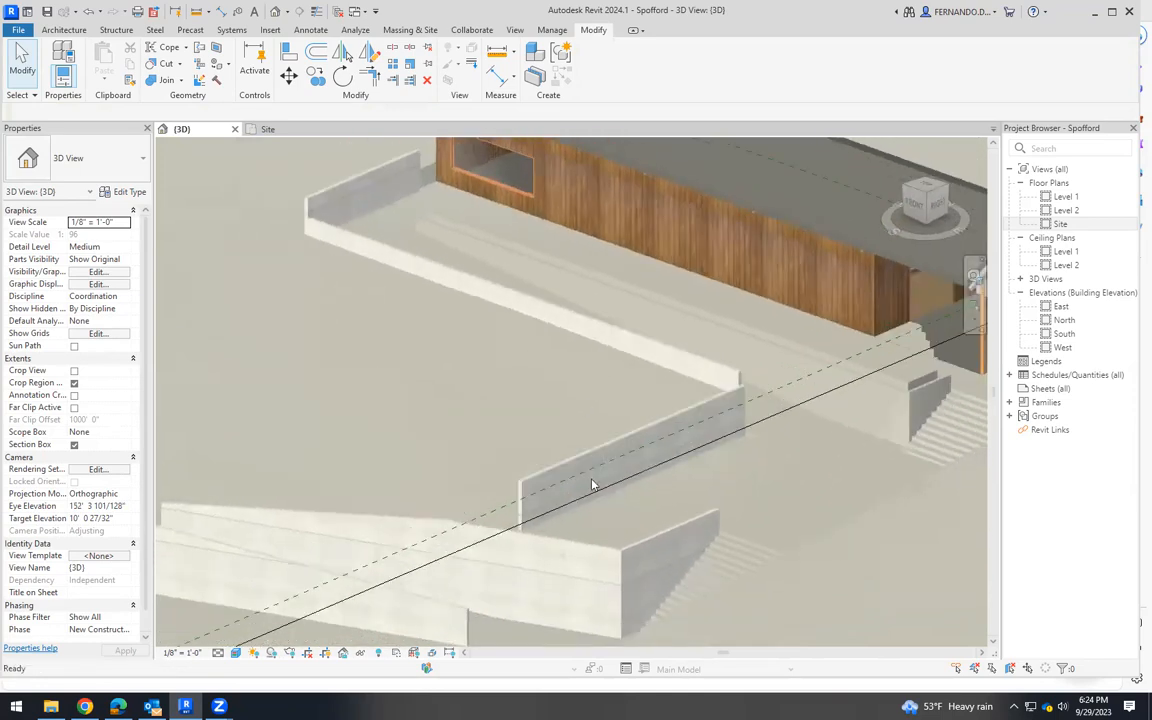
{"action": "scroll", "coordinate": [591, 485], "scroll_direction": "down", "scroll_amount": 5}
{"action": "scroll", "coordinate": [597, 483], "scroll_direction": "up", "scroll_amount": 2}
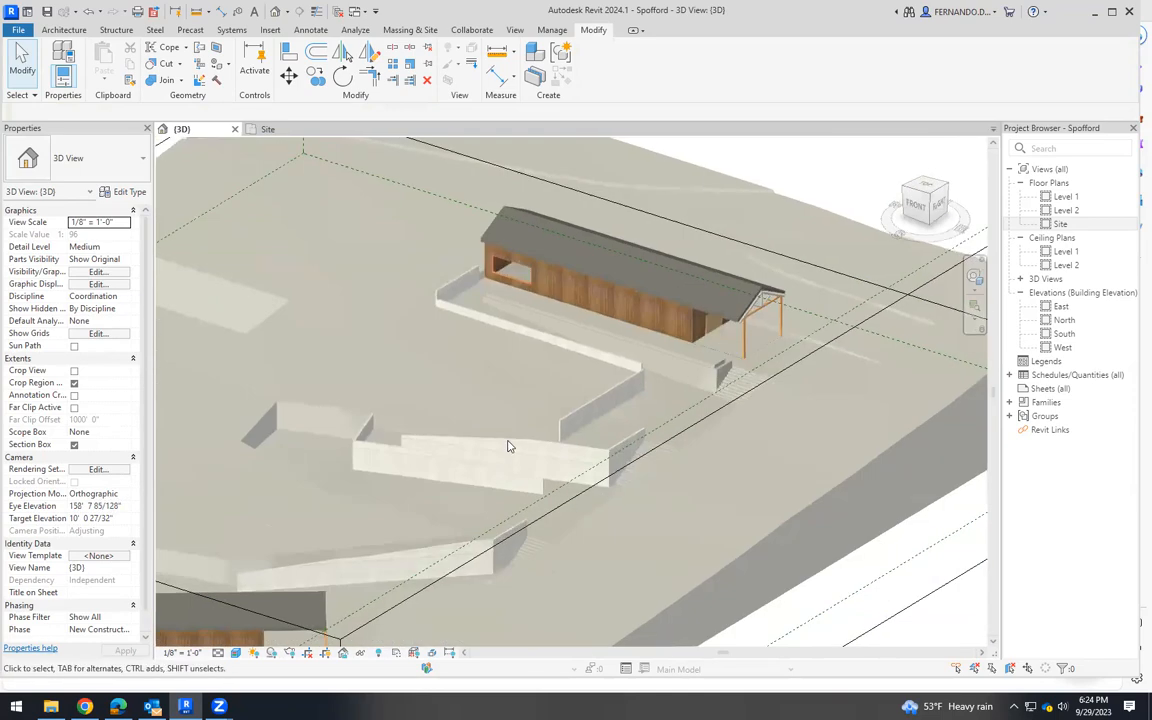
{"action": "scroll", "coordinate": [508, 446], "scroll_direction": "down", "scroll_amount": 2}
{"action": "scroll", "coordinate": [519, 440], "scroll_direction": "up", "scroll_amount": 4}
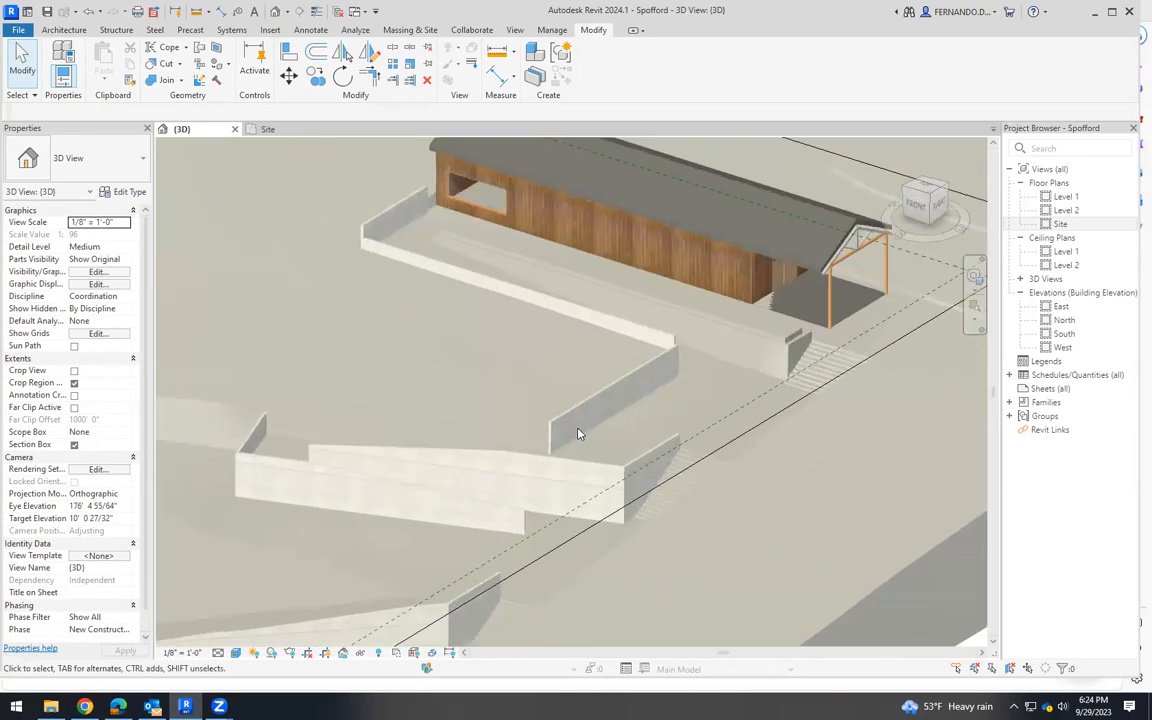
{"action": "scroll", "coordinate": [578, 433], "scroll_direction": "up", "scroll_amount": 3}
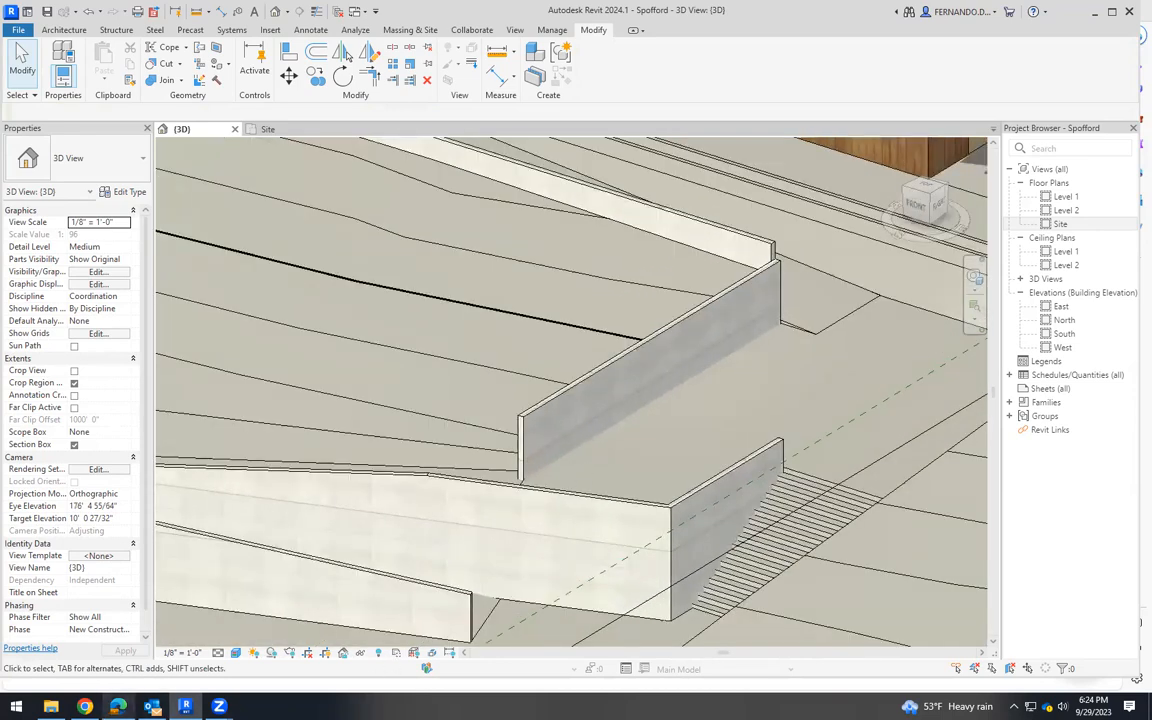
{"action": "scroll", "coordinate": [612, 487], "scroll_direction": "down", "scroll_amount": 4}
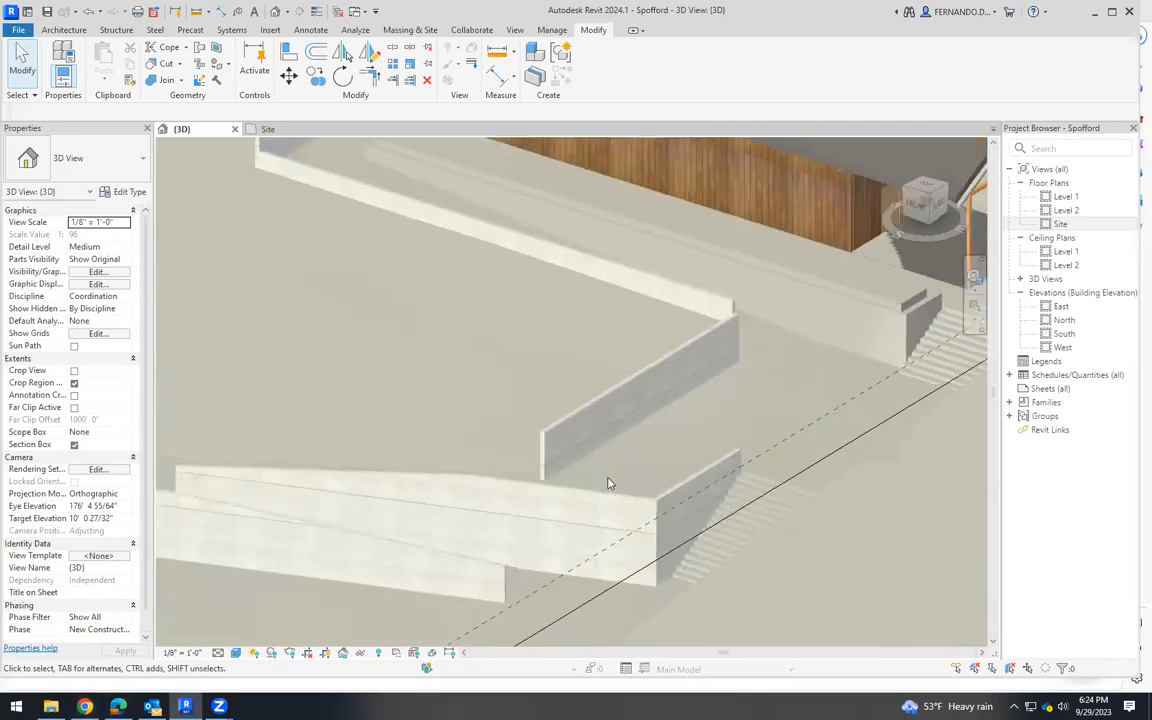
{"action": "scroll", "coordinate": [608, 485], "scroll_direction": "up", "scroll_amount": 2}
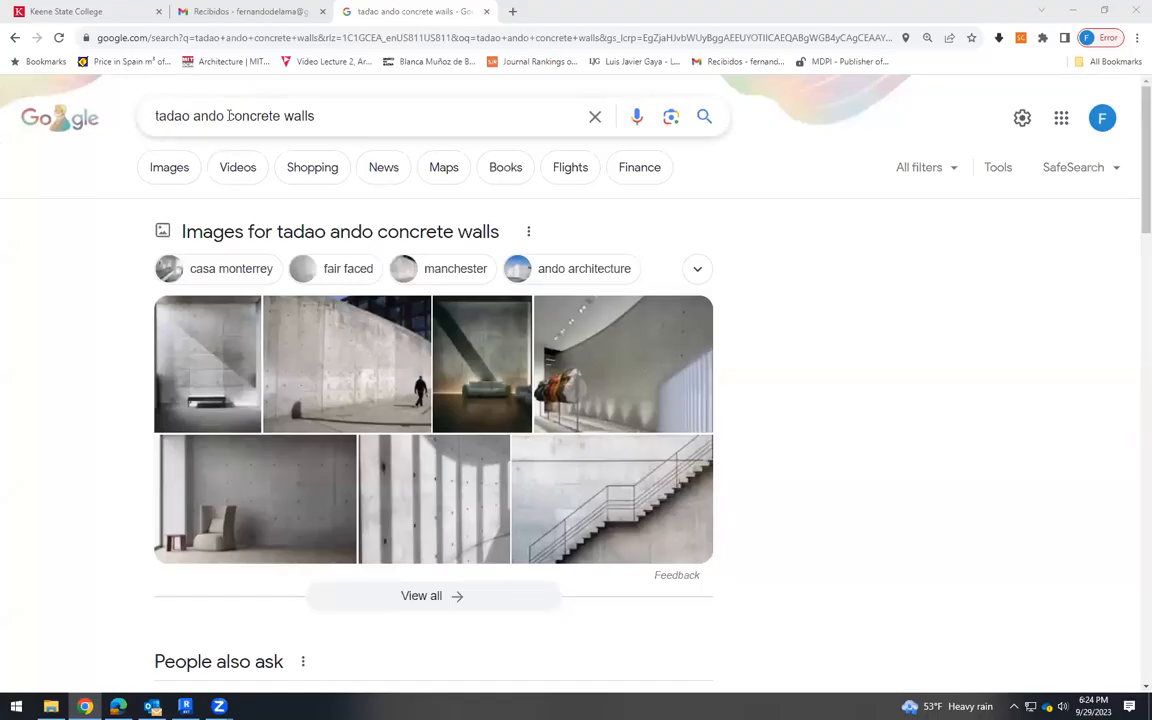
Switch to Chrome and browse reference photos of Tadao Ando concrete walls, starting from the first image result.
{"action": "left_click_drag", "start_coordinate": [224, 116], "coordinate": [144, 120]}
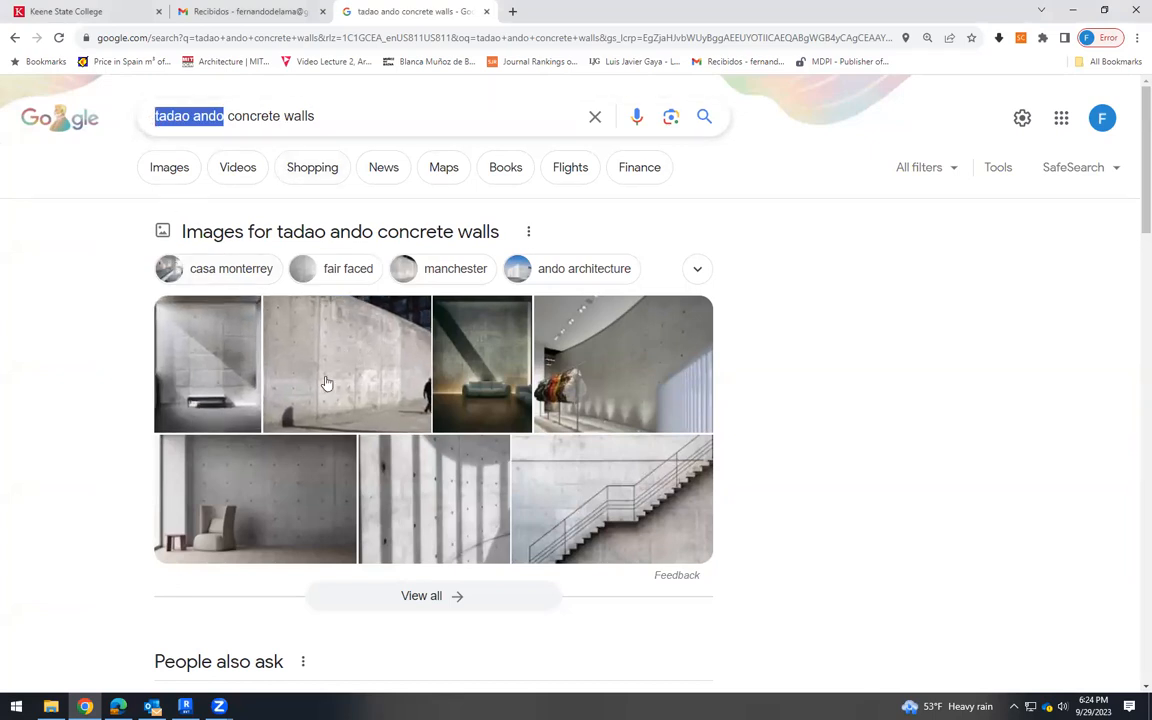
{"action": "left_click", "coordinate": [193, 320]}
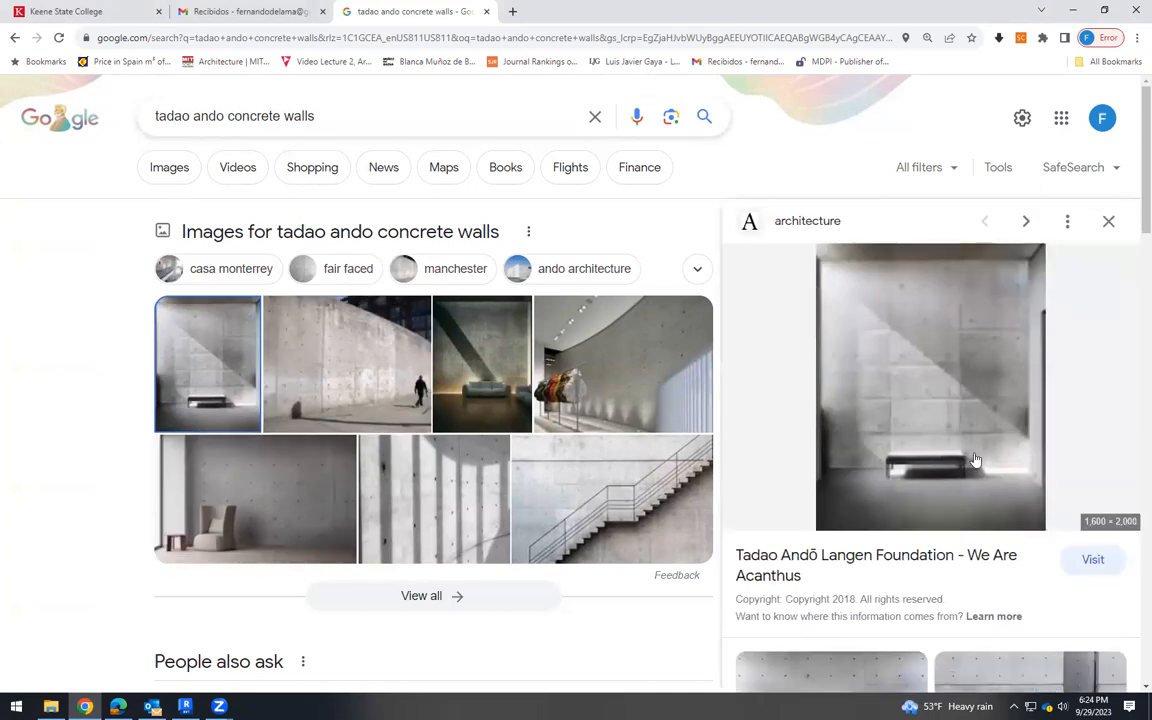
{"action": "scroll", "coordinate": [905, 480], "scroll_direction": "down", "scroll_amount": 3}
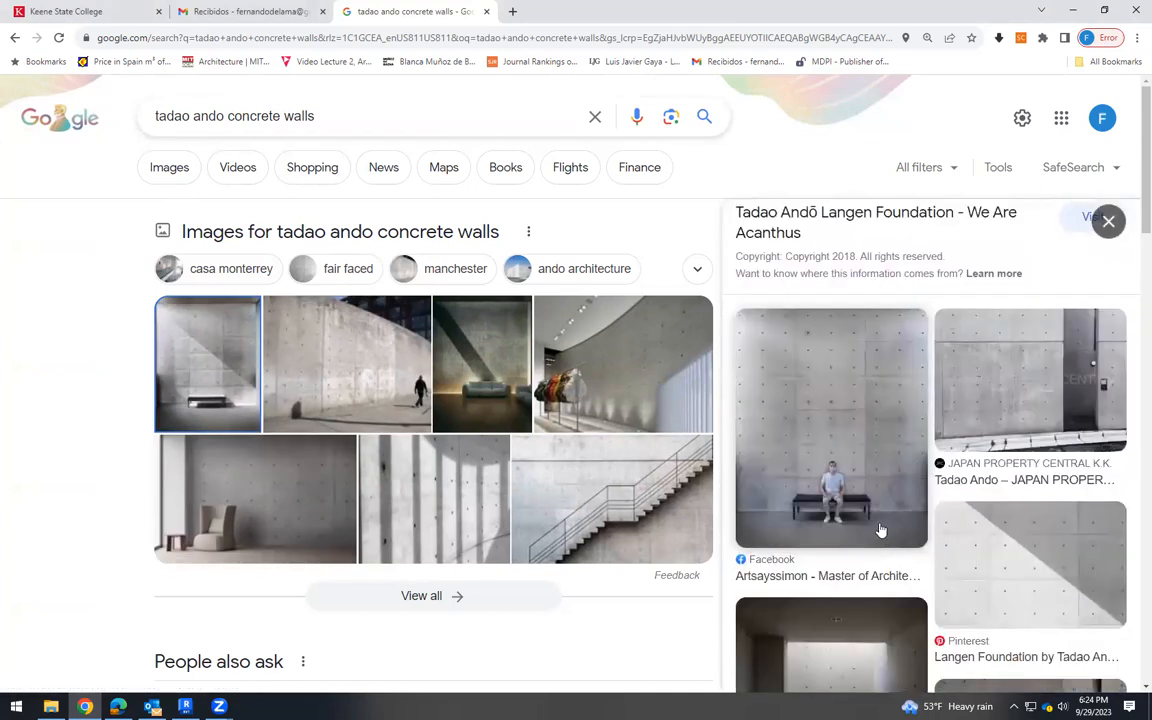
{"action": "scroll", "coordinate": [863, 344], "scroll_direction": "down", "scroll_amount": 1}
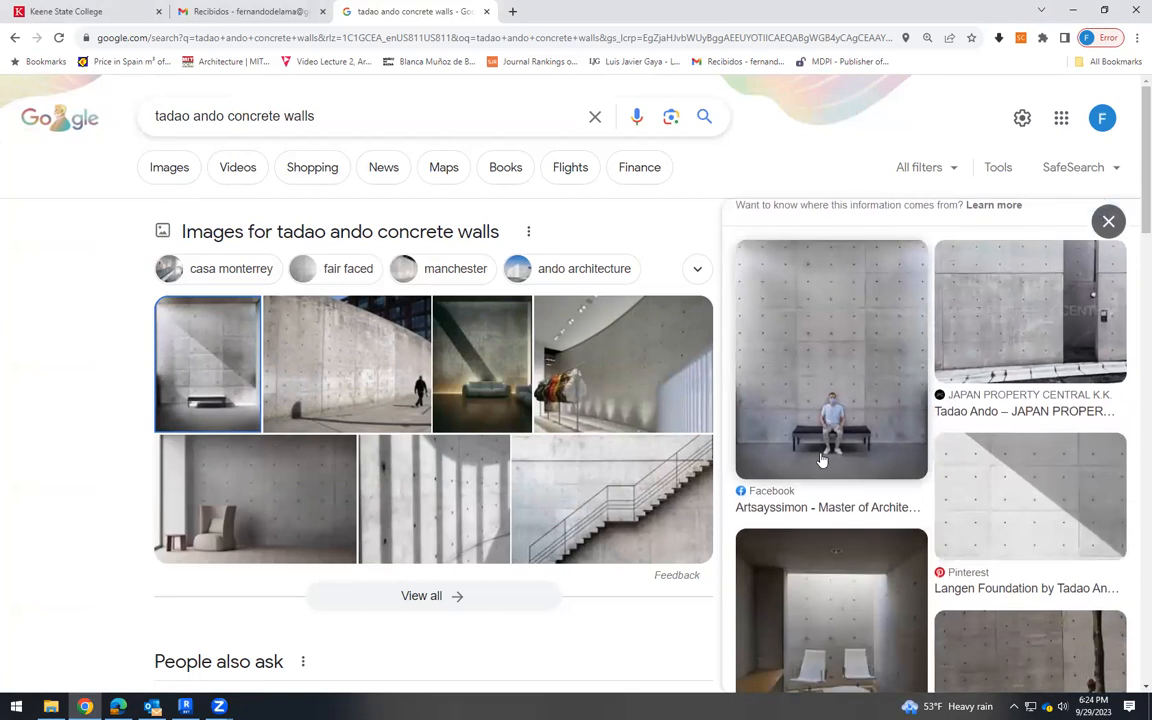
{"action": "scroll", "coordinate": [820, 459], "scroll_direction": "down", "scroll_amount": 2}
{"action": "scroll", "coordinate": [960, 490], "scroll_direction": "down", "scroll_amount": 2}
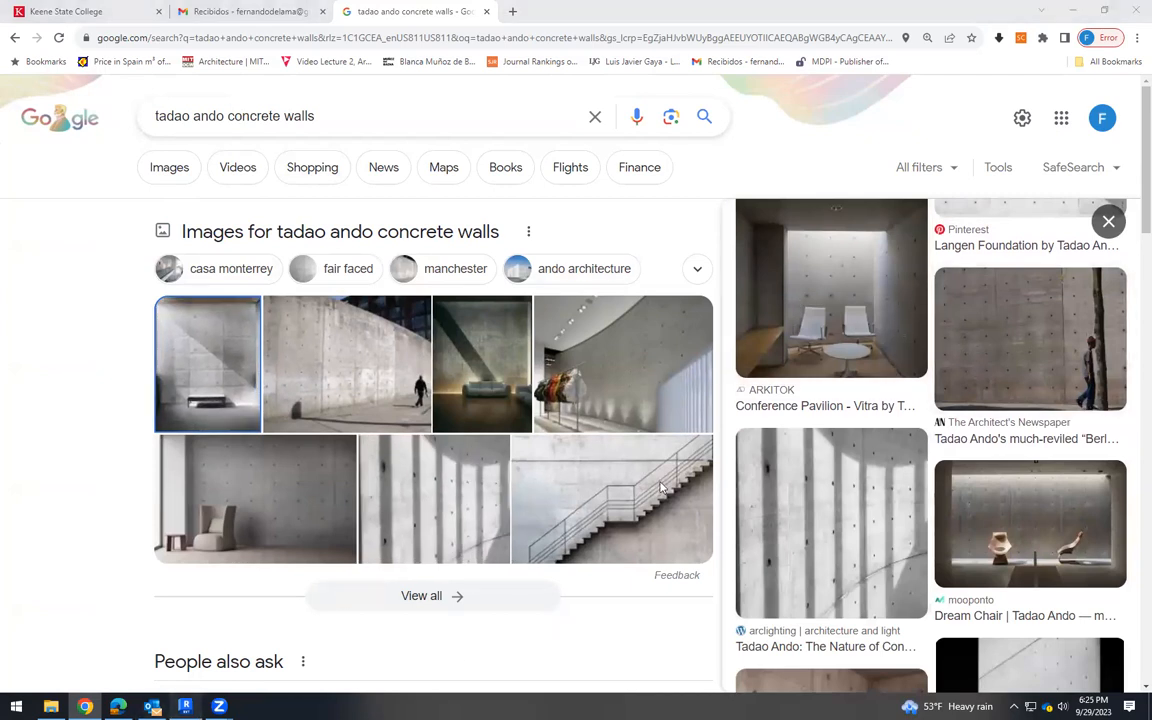
Return to Revit and open the material selection for the structure layer of the upper building's Generic - 12" roof type.
{"action": "key", "text": "alt+Tab"}
{"action": "middle_click_drag", "start_coordinate": [504, 541], "coordinate": [568, 419], "text": "shift"}
{"action": "scroll", "coordinate": [784, 425], "scroll_direction": "up", "scroll_amount": 3}
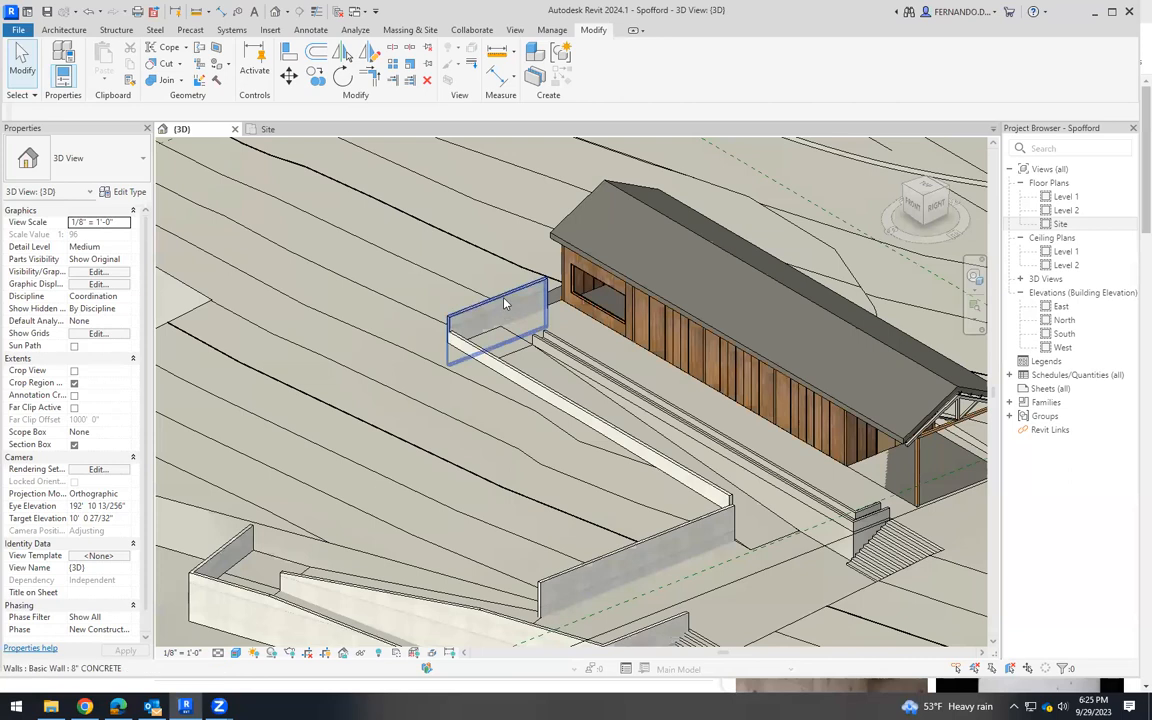
{"action": "left_click", "coordinate": [525, 318]}
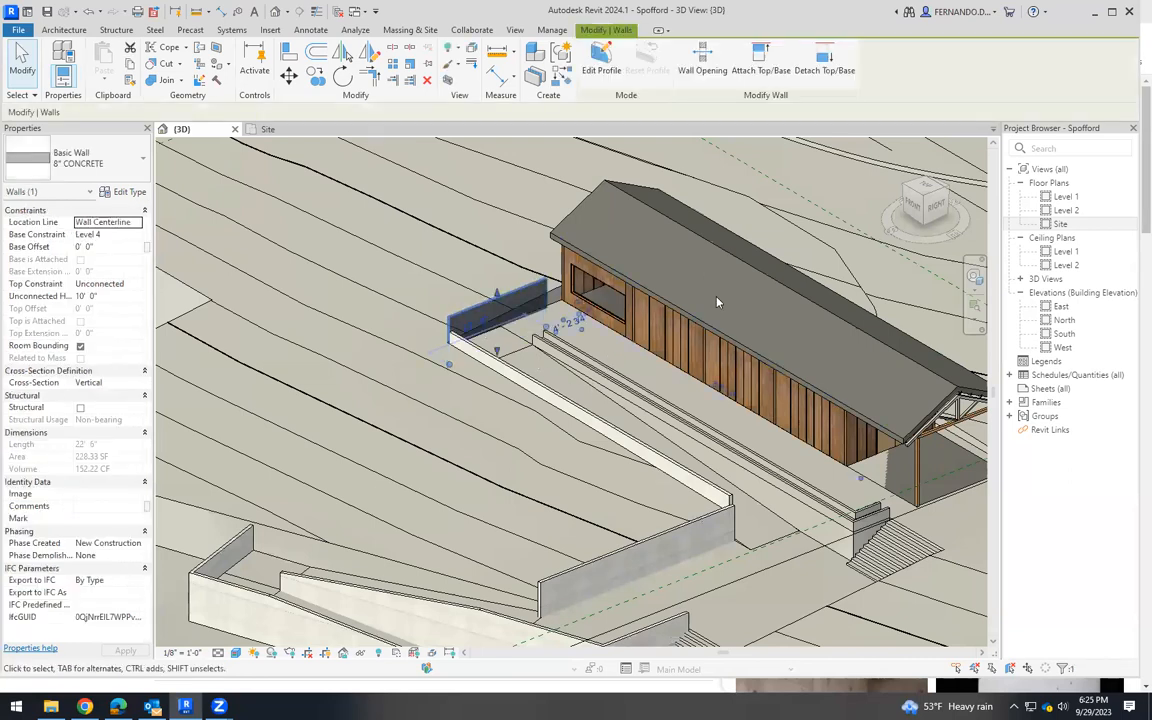
{"action": "left_click", "coordinate": [642, 290]}
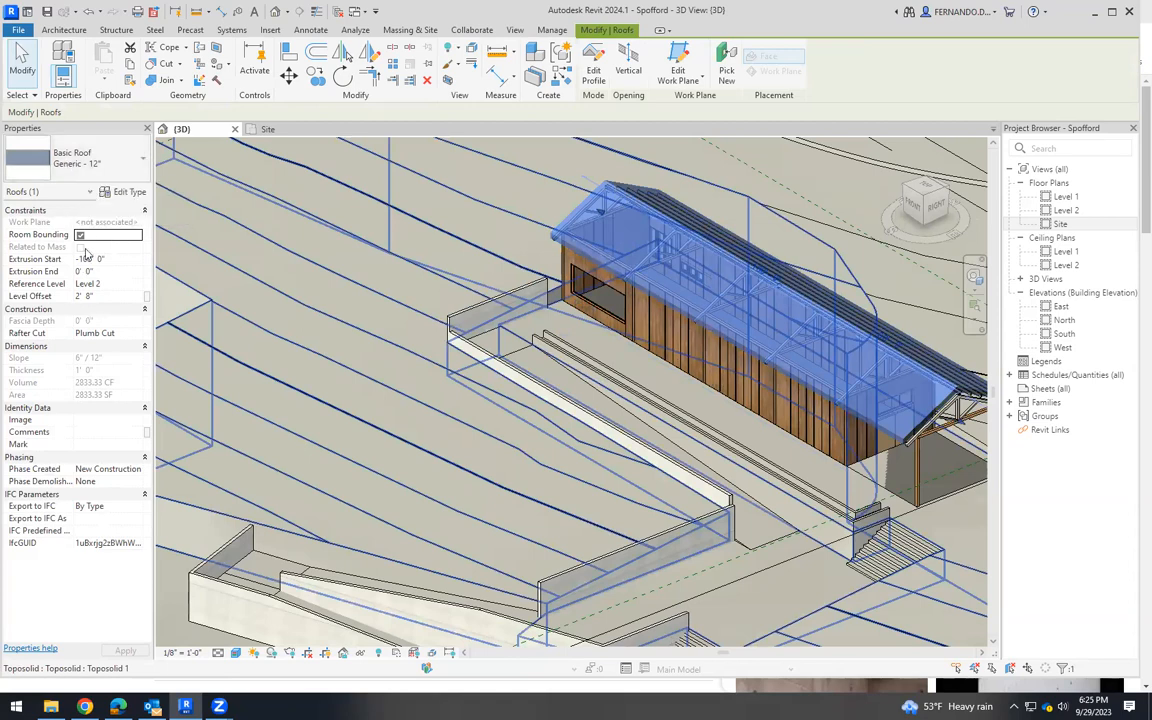
{"action": "left_click", "coordinate": [127, 192]}
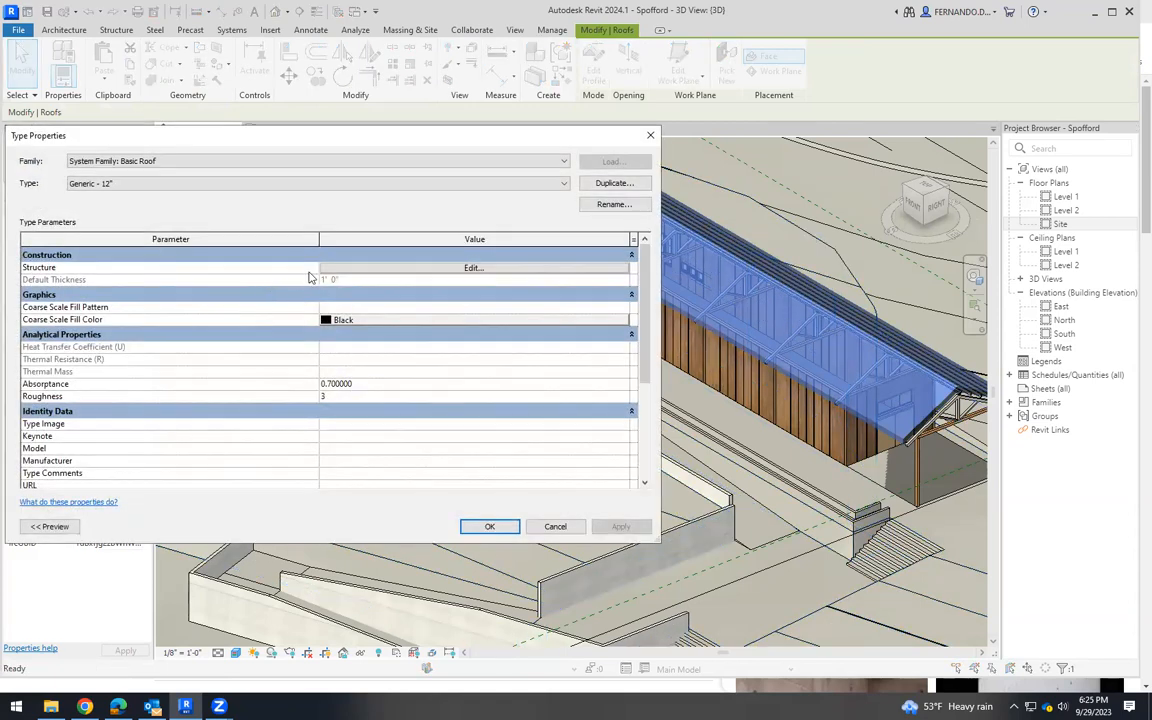
{"action": "left_click", "coordinate": [366, 270]}
{"action": "left_click", "coordinate": [319, 269]}
{"action": "left_click", "coordinate": [319, 268]}
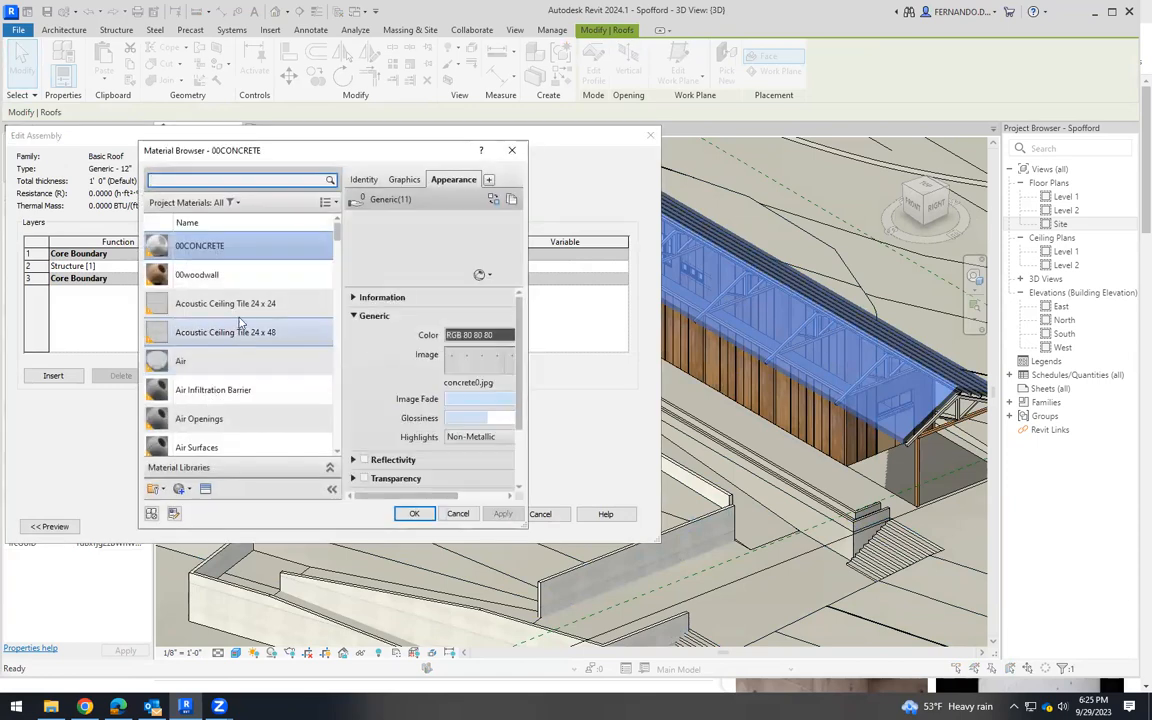
Create a new material for the roof and name it 00roof.
{"action": "left_click", "coordinate": [182, 489]}
{"action": "left_click", "coordinate": [210, 506]}
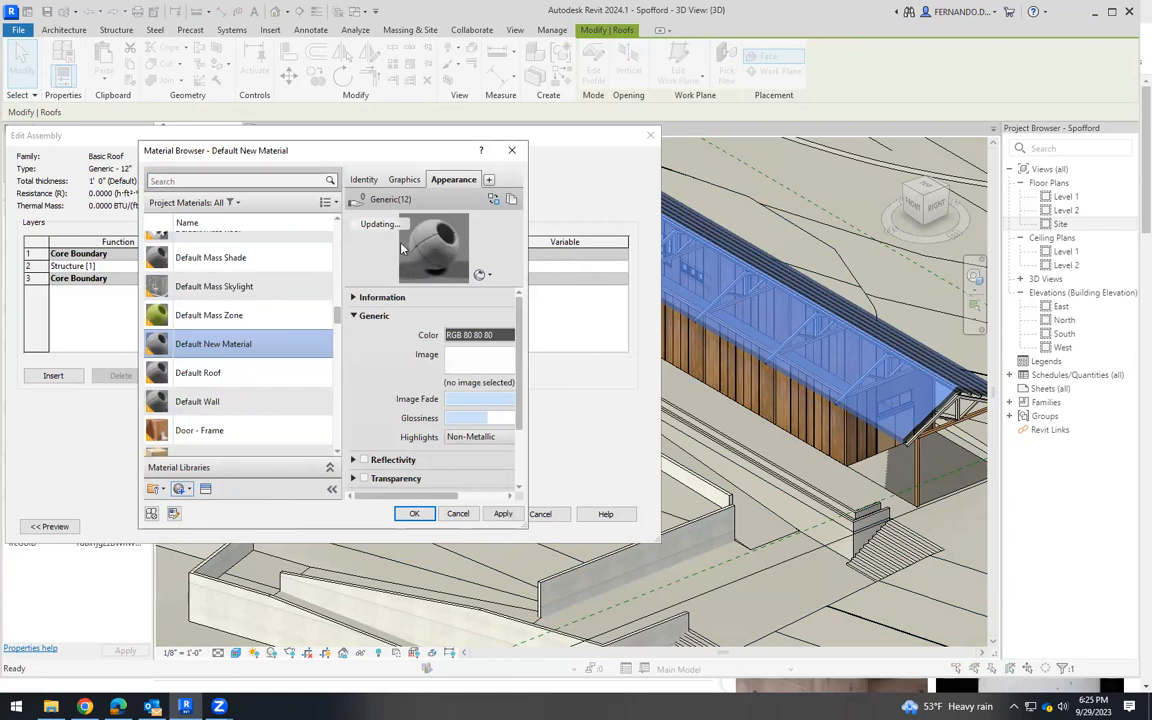
{"action": "left_click", "coordinate": [364, 180]}
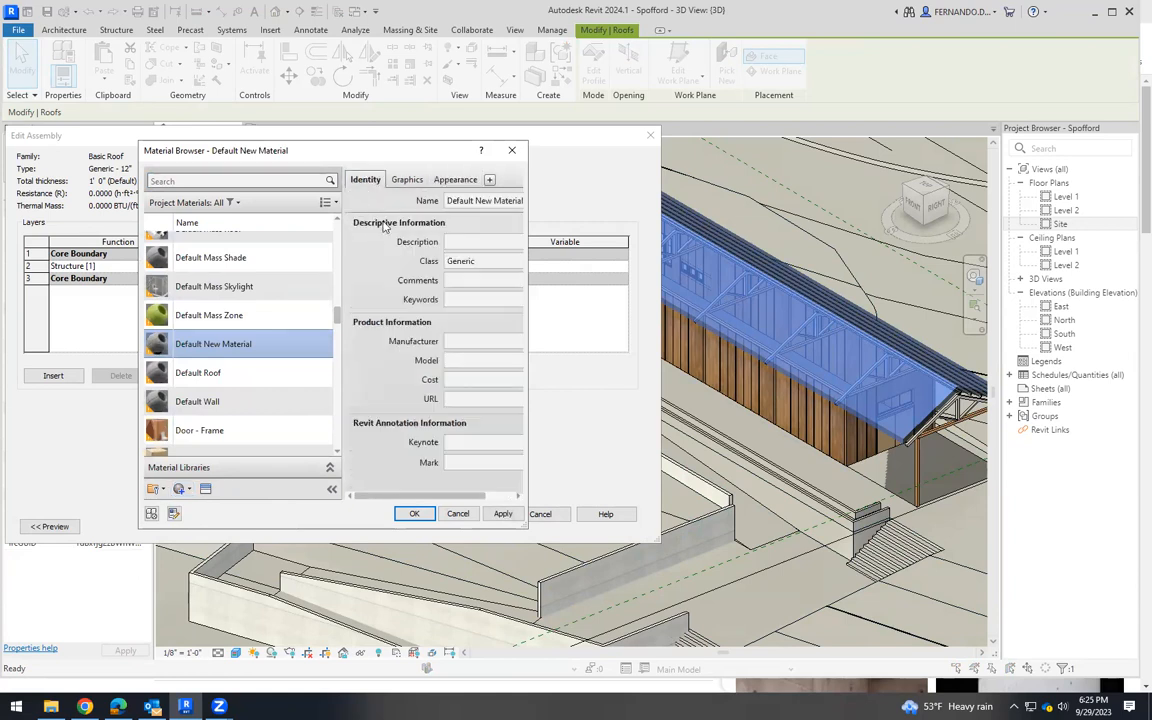
{"action": "triple_click", "coordinate": [462, 200]}
{"action": "type", "text": "00roof"}
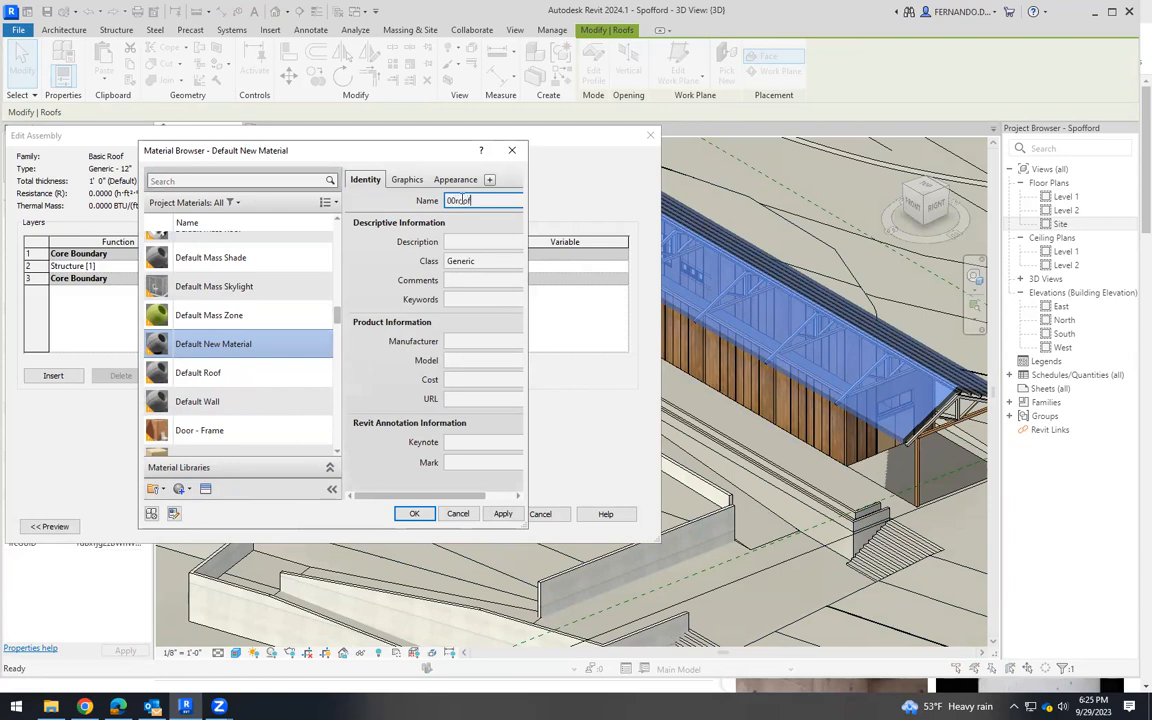
{"action": "key", "text": "Tab"}
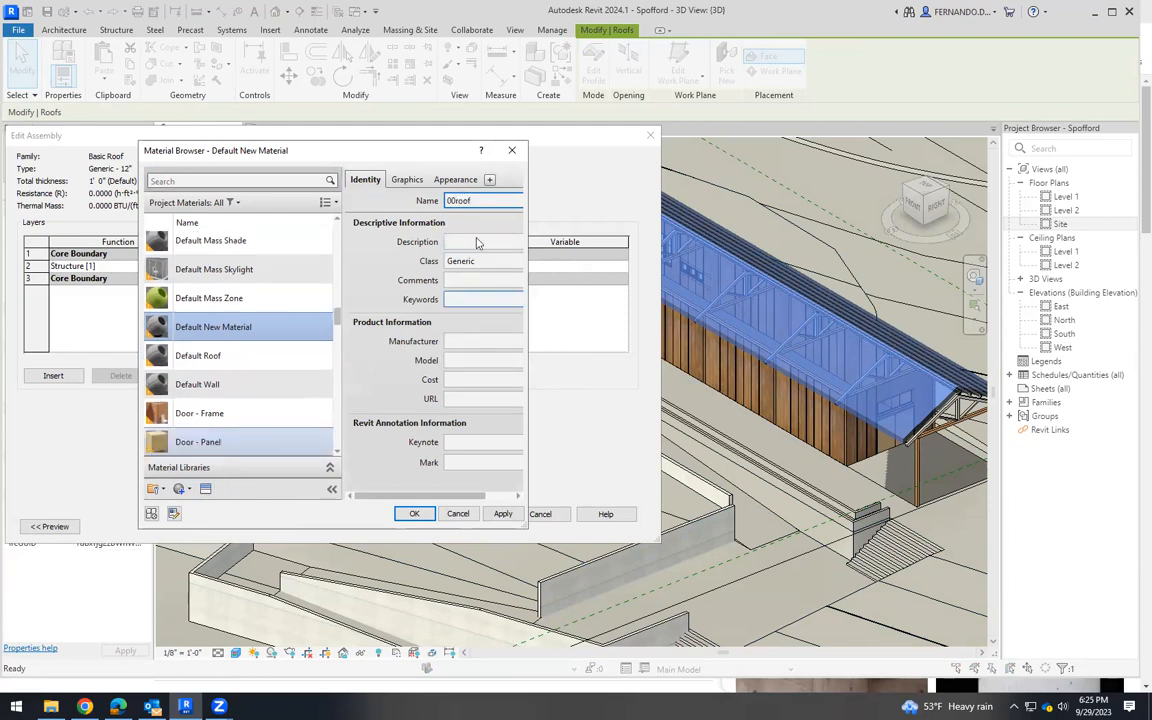
Assign zinc.jpg from the materials folder as the appearance image of the 00roof material.
{"action": "left_click", "coordinate": [464, 181]}
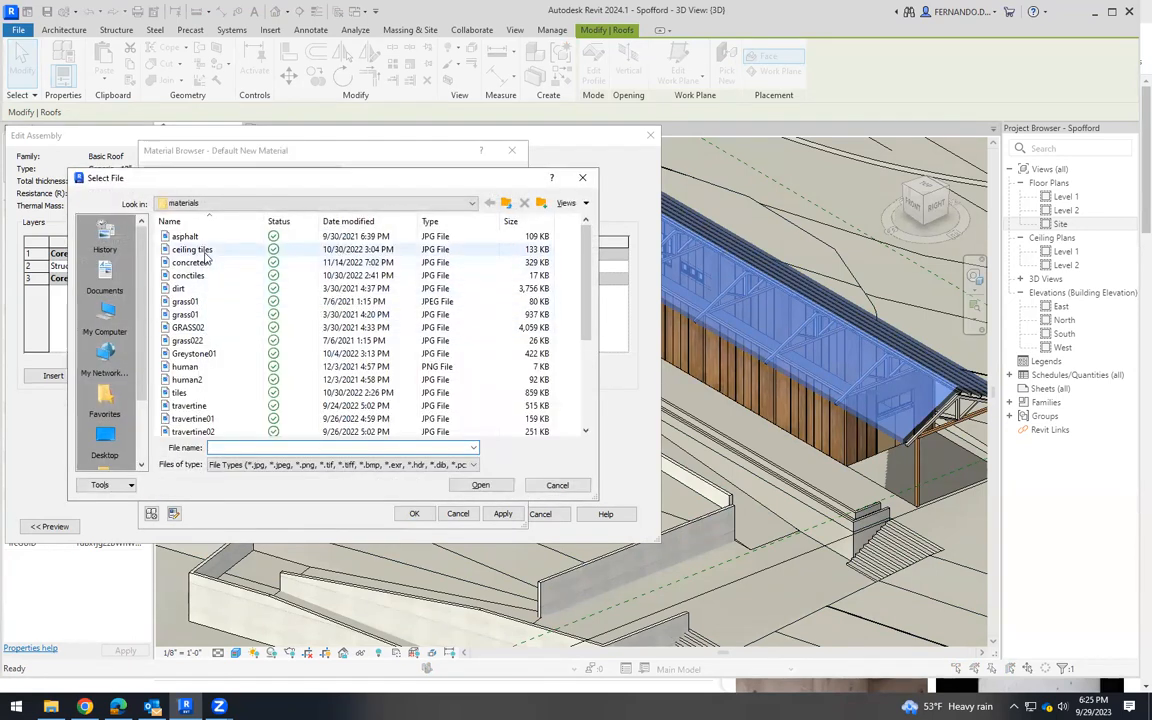
{"action": "scroll", "coordinate": [195, 396], "scroll_direction": "down", "scroll_amount": 2}
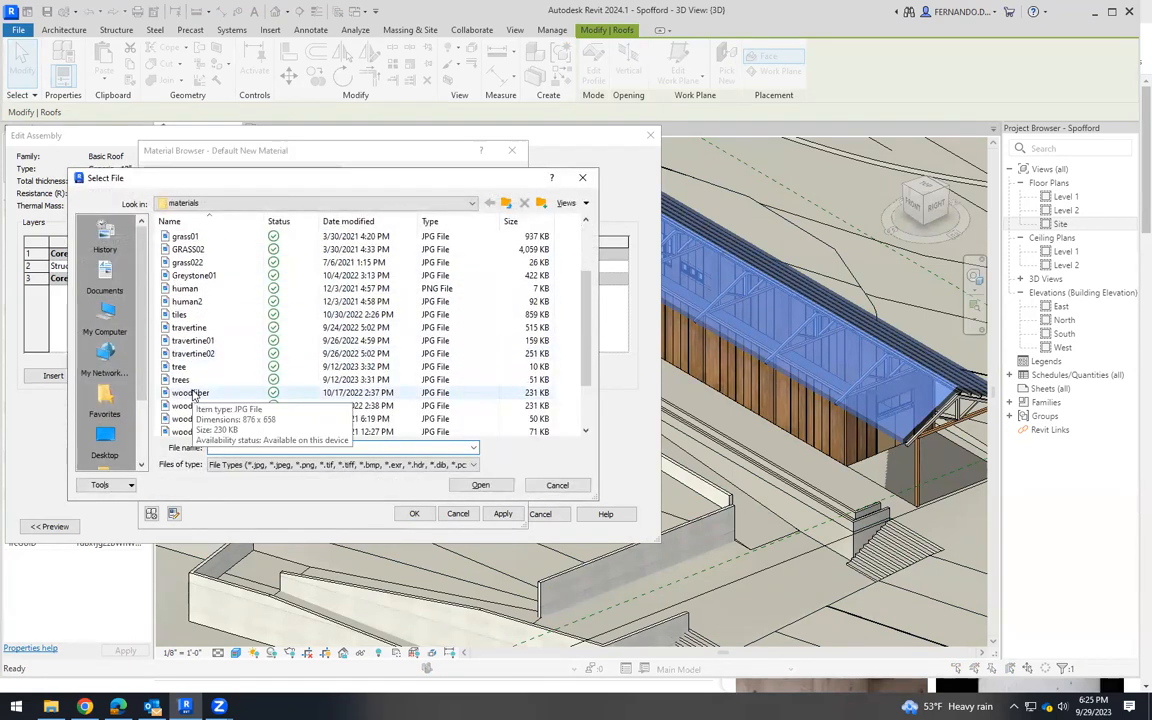
{"action": "scroll", "coordinate": [195, 394], "scroll_direction": "down", "scroll_amount": 2}
{"action": "scroll", "coordinate": [198, 378], "scroll_direction": "up", "scroll_amount": 1}
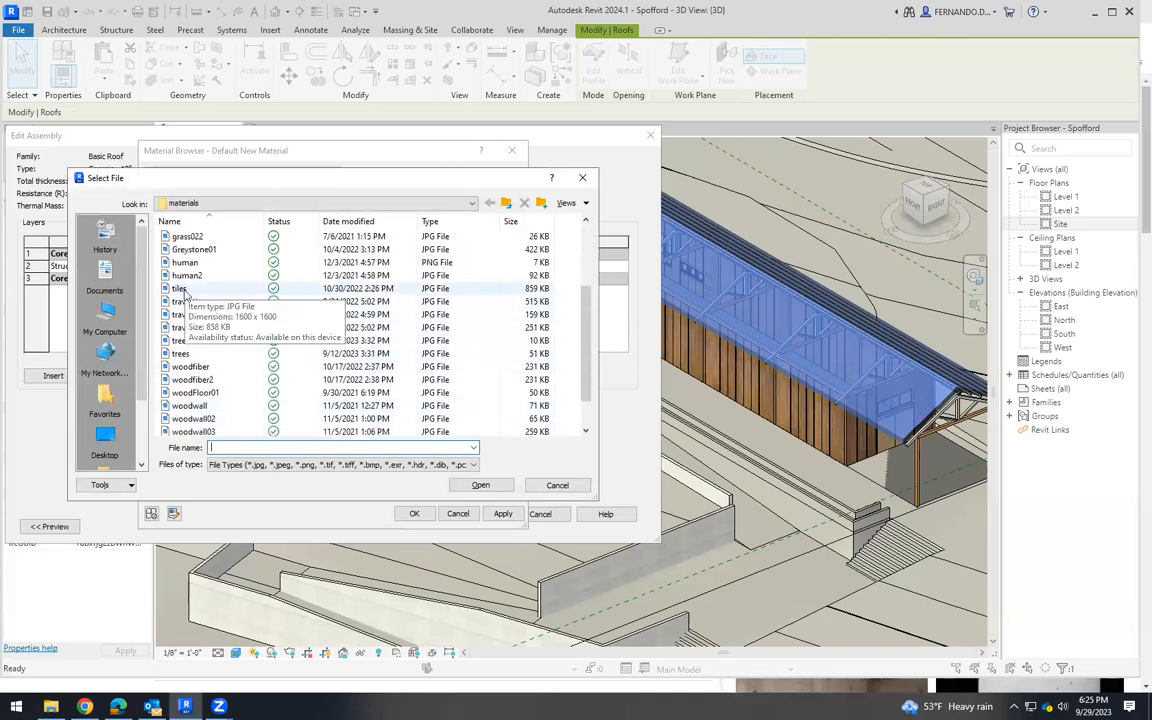
{"action": "scroll", "coordinate": [193, 380], "scroll_direction": "up", "scroll_amount": 2}
{"action": "scroll", "coordinate": [195, 358], "scroll_direction": "up", "scroll_amount": 1}
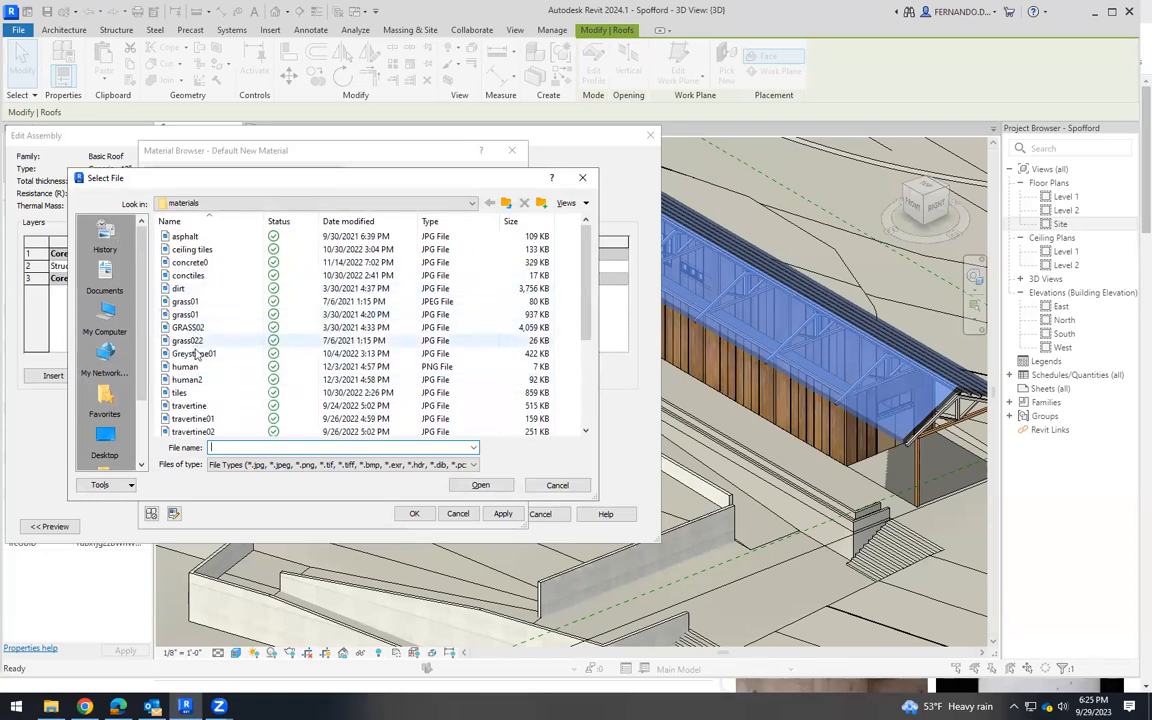
{"action": "scroll", "coordinate": [196, 355], "scroll_direction": "down", "scroll_amount": 4}
{"action": "left_click", "coordinate": [177, 420]}
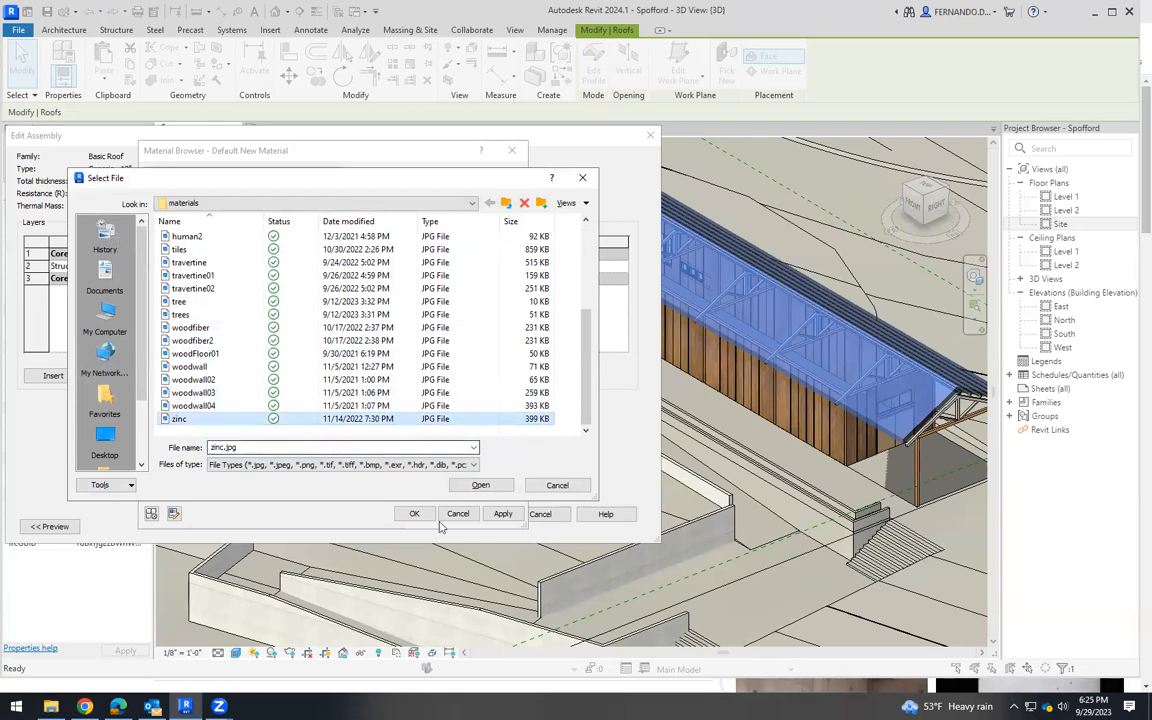
{"action": "left_click", "coordinate": [480, 485]}
Set the zinc texture's sample size to 10'-0" wide and 10'-0" high and finish the texture edit.
{"action": "left_click", "coordinate": [478, 362]}
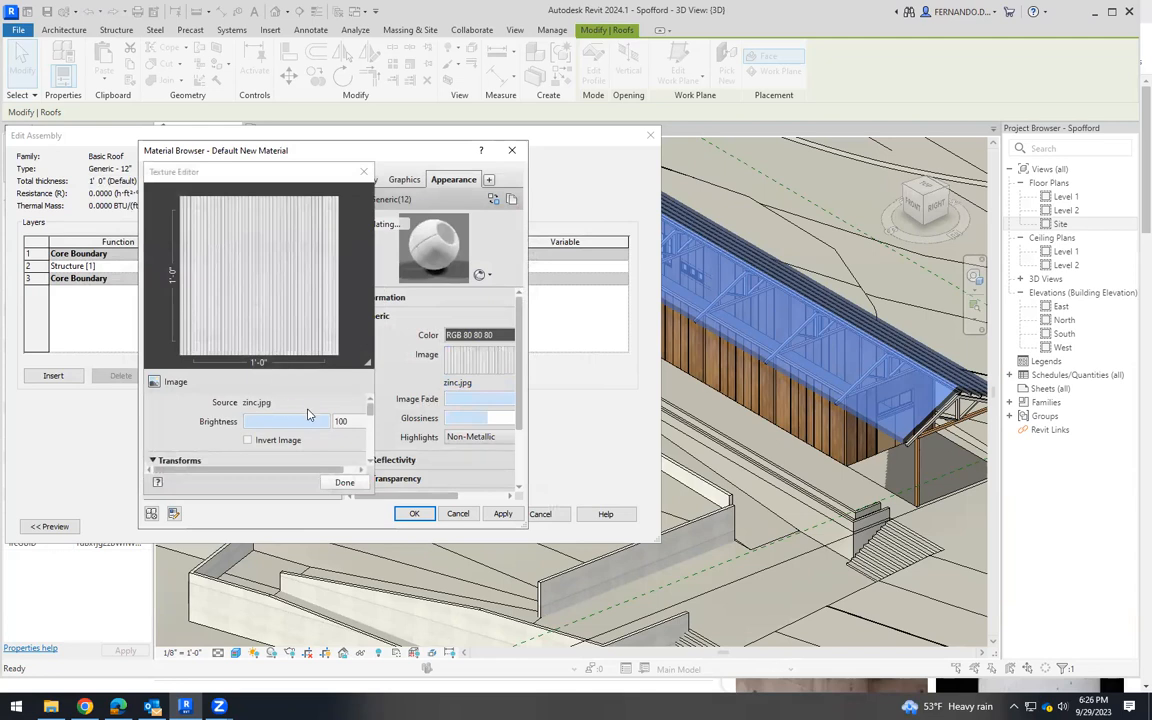
{"action": "scroll", "coordinate": [367, 418], "scroll_direction": "down", "scroll_amount": 5}
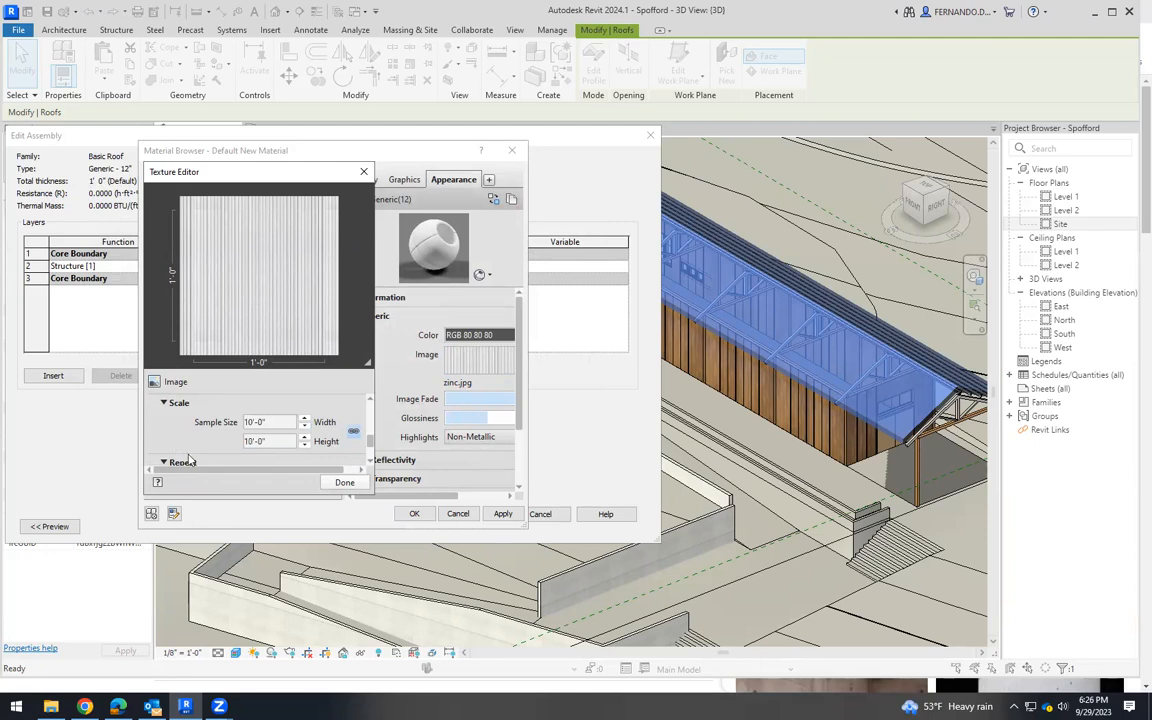
{"action": "left_click", "coordinate": [346, 482]}
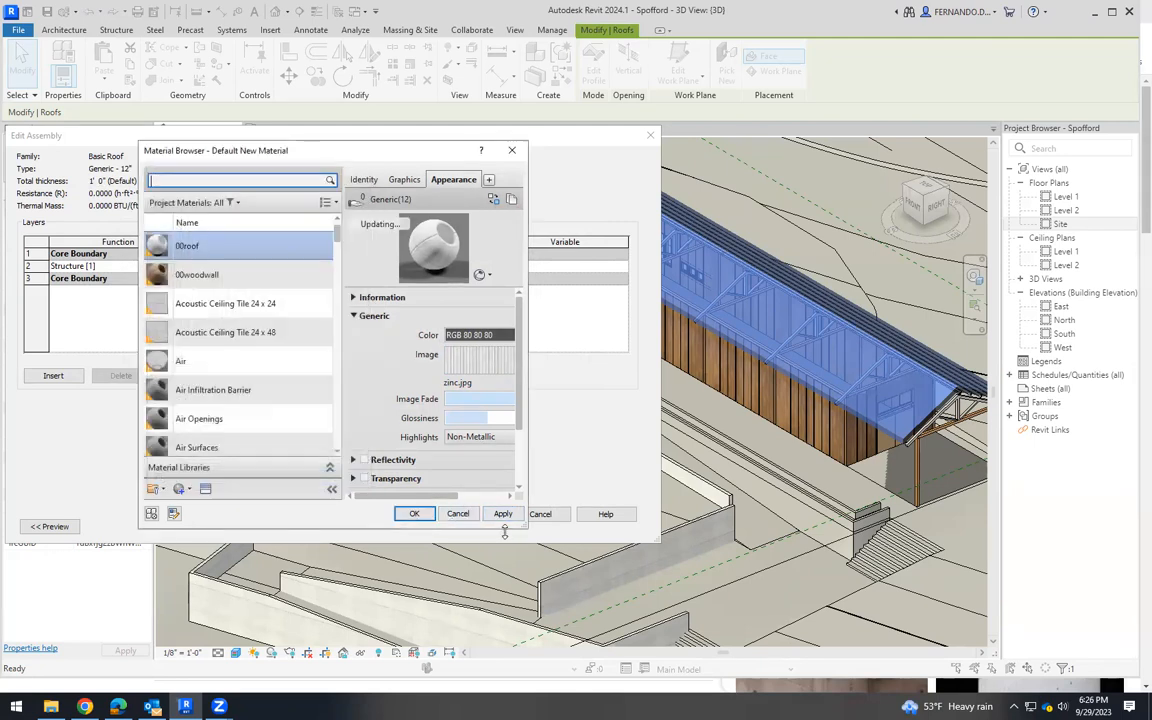
Assign the 00roof material to the structure layer of the Generic - 12" roof type and finish the type edit.
{"action": "left_click", "coordinate": [413, 513]}
{"action": "left_click", "coordinate": [487, 518]}
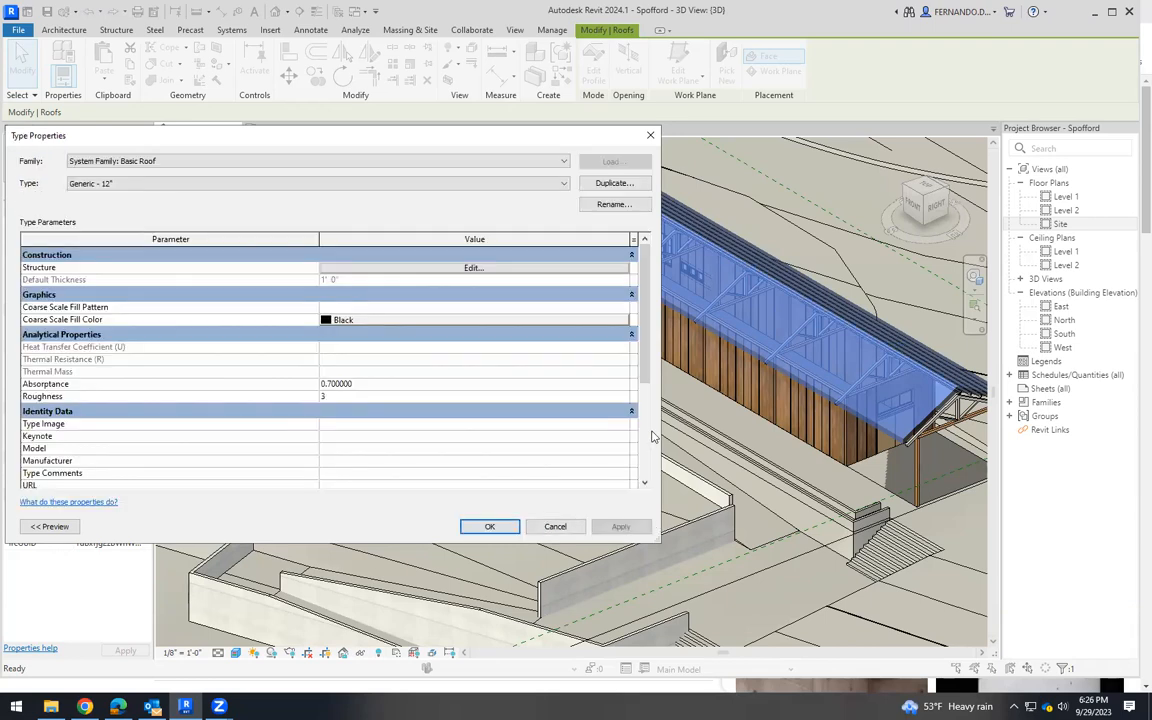
{"action": "left_click", "coordinate": [490, 527]}
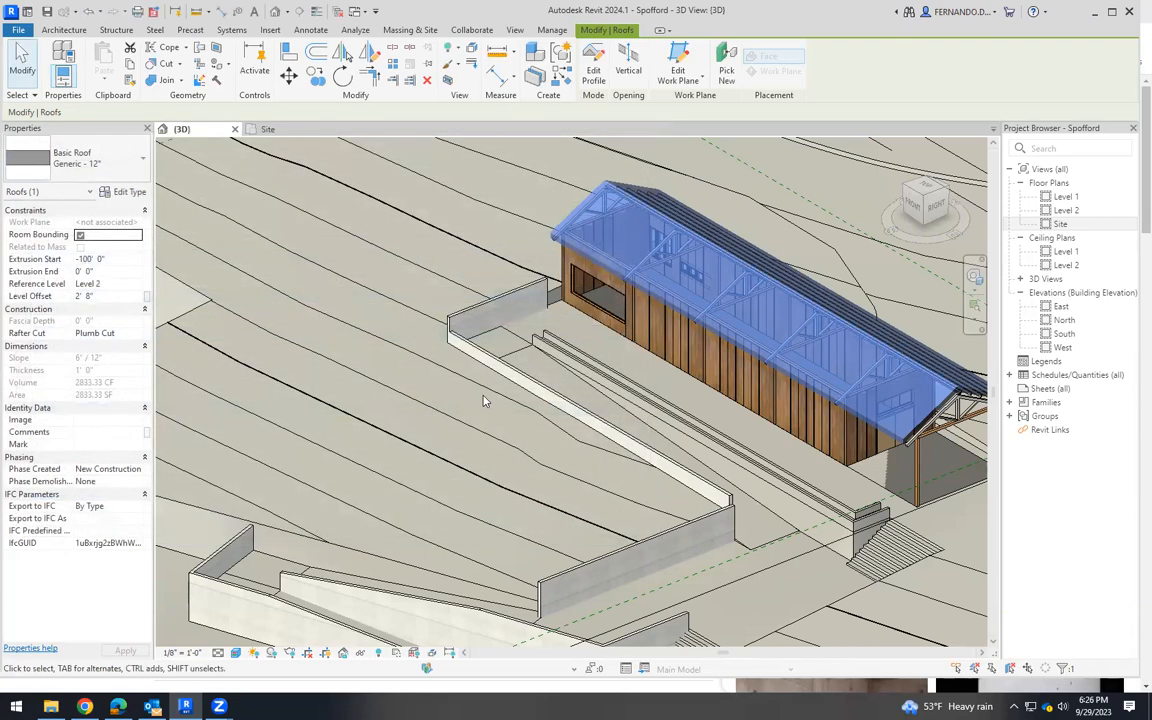
{"action": "scroll", "coordinate": [483, 401], "scroll_direction": "down", "scroll_amount": 5}
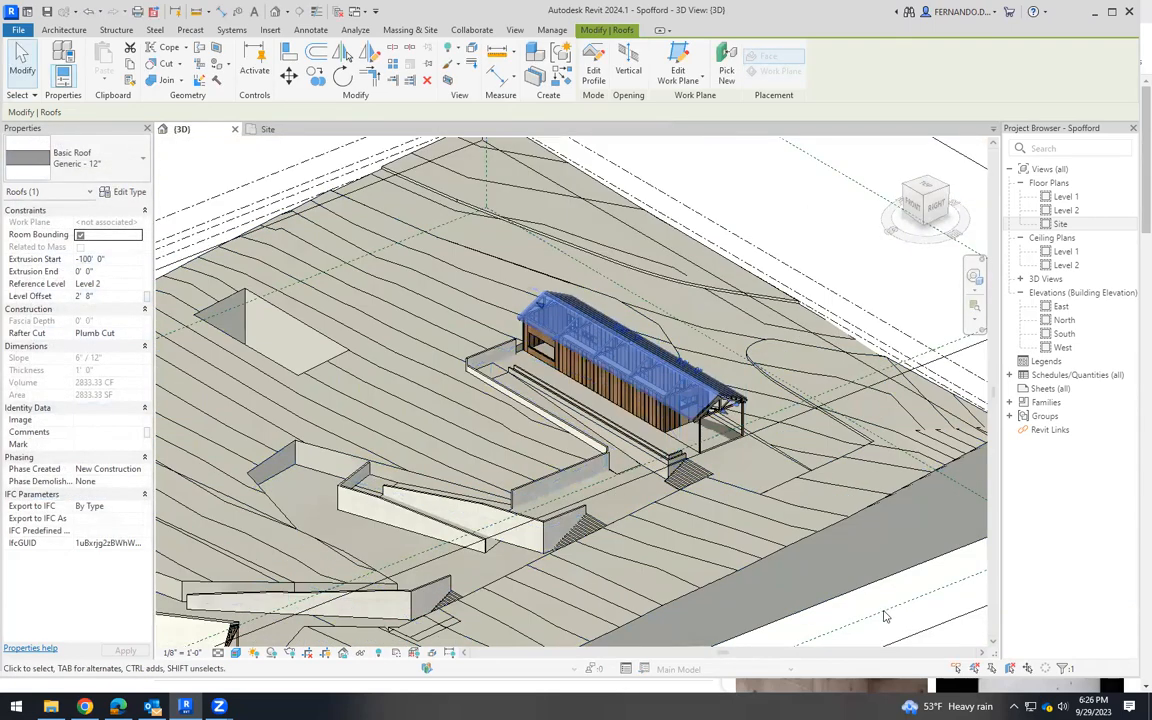
{"action": "key", "text": "Escape"}
Examine the zinc texture on the roof surfaces and edges of both buildings, up close and from a distance.
{"action": "scroll", "coordinate": [626, 388], "scroll_direction": "up", "scroll_amount": 8}
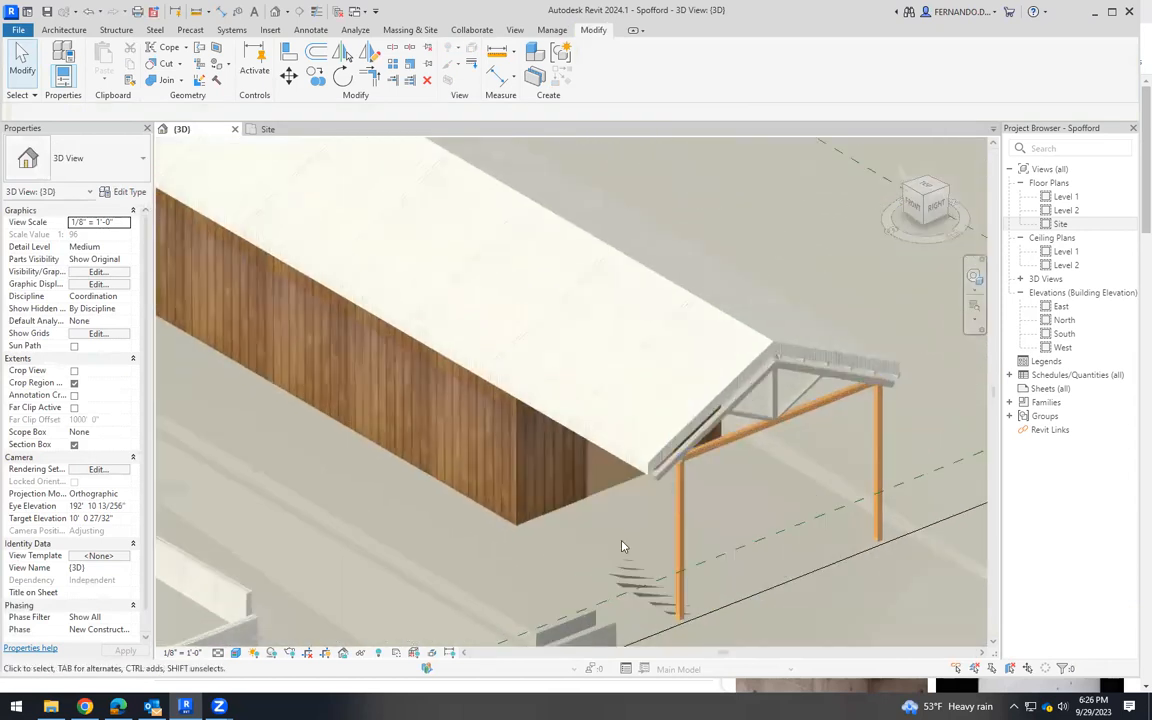
{"action": "scroll", "coordinate": [620, 537], "scroll_direction": "up", "scroll_amount": 5}
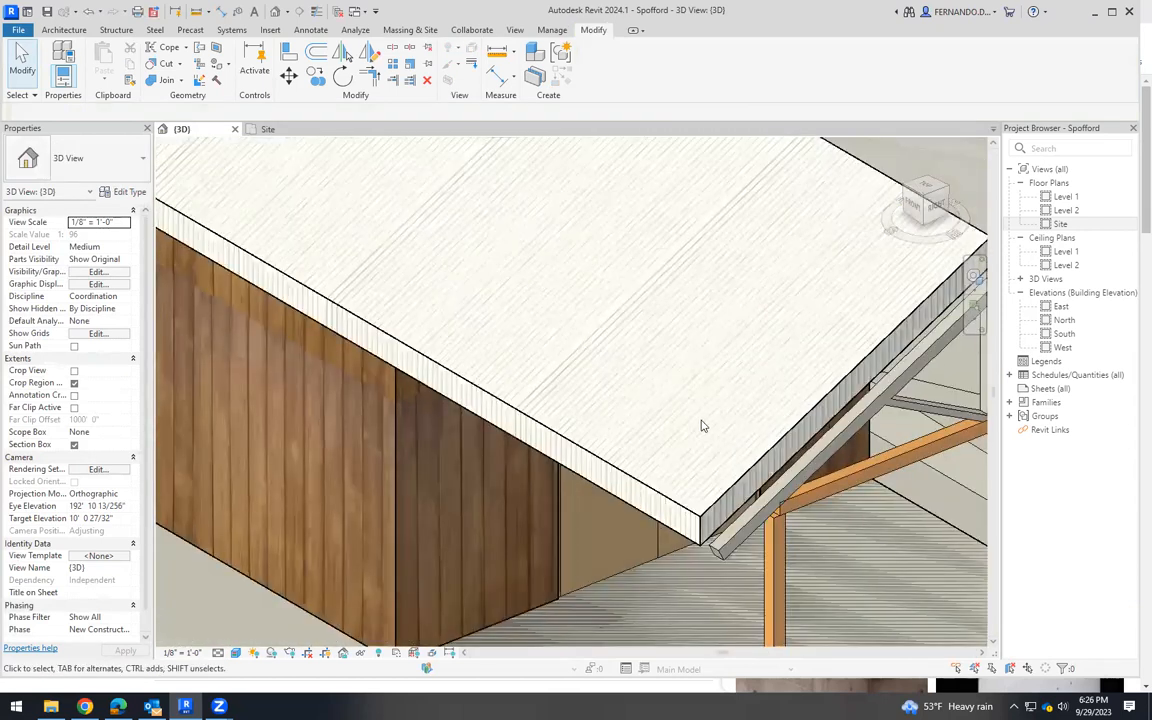
{"action": "scroll", "coordinate": [702, 426], "scroll_direction": "down", "scroll_amount": 6}
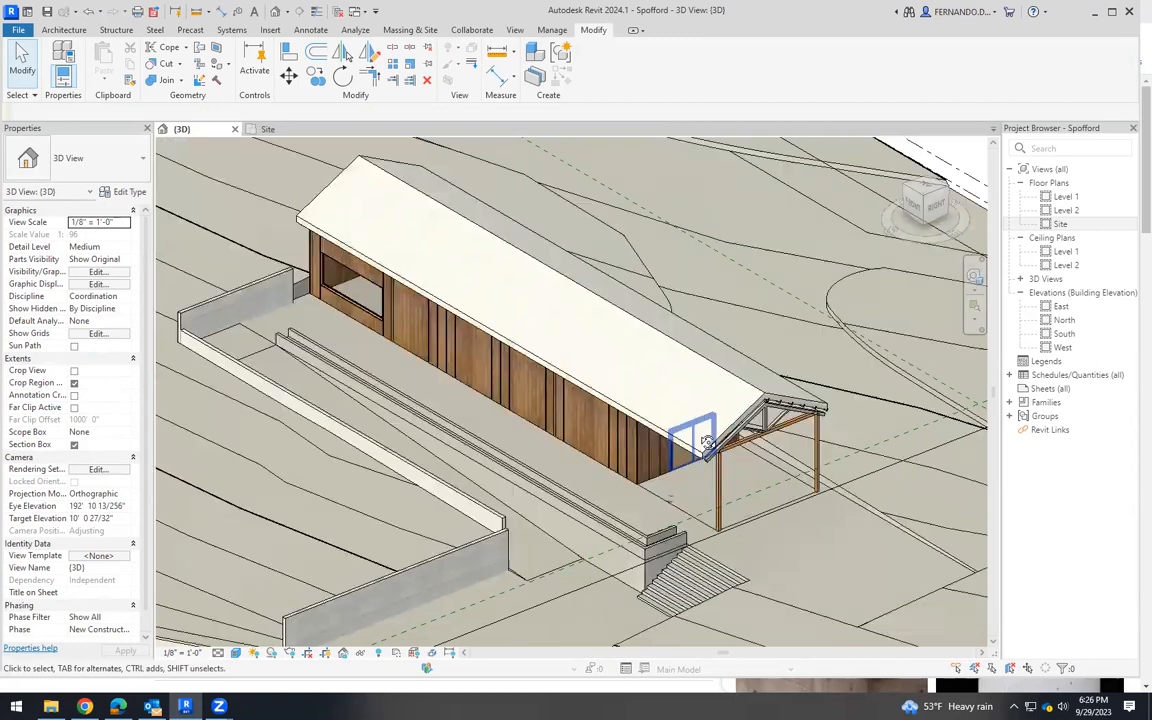
{"action": "scroll", "coordinate": [706, 443], "scroll_direction": "down", "scroll_amount": 3}
{"action": "scroll", "coordinate": [706, 443], "scroll_direction": "down", "scroll_amount": 4}
{"action": "middle_click_drag", "start_coordinate": [706, 443], "coordinate": [473, 522], "text": "shift"}
{"action": "scroll", "coordinate": [330, 528], "scroll_direction": "up", "scroll_amount": 3}
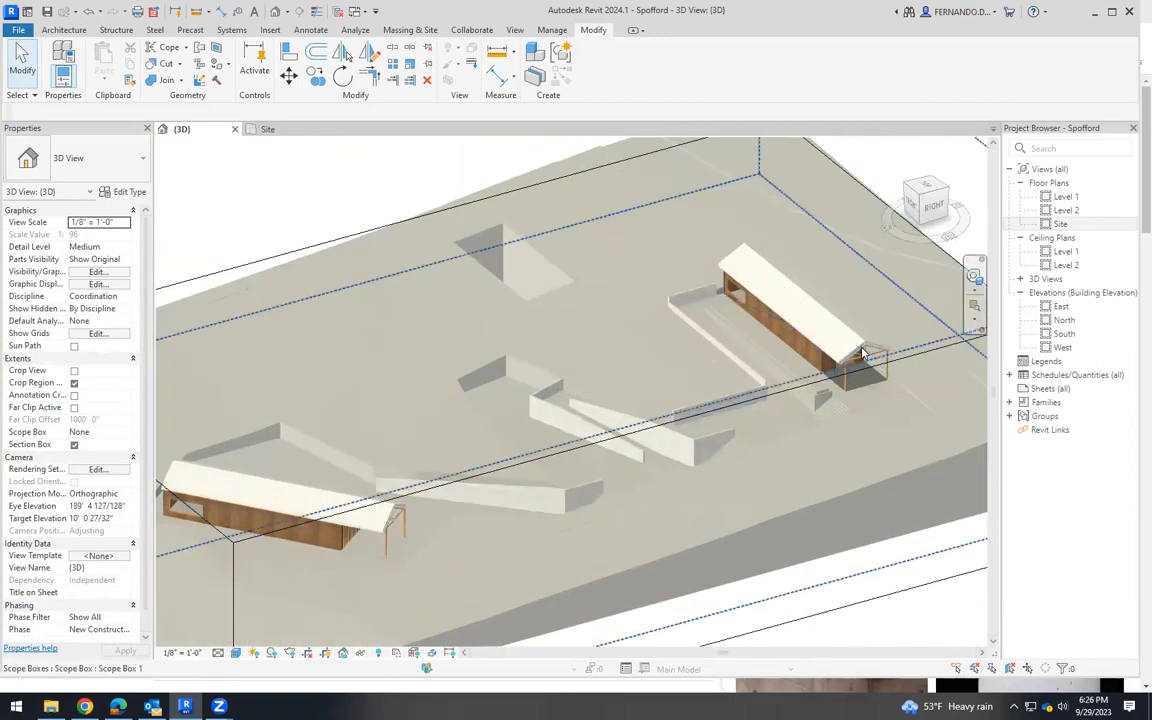
{"action": "scroll", "coordinate": [864, 353], "scroll_direction": "up", "scroll_amount": 6}
{"action": "scroll", "coordinate": [825, 440], "scroll_direction": "down", "scroll_amount": 8}
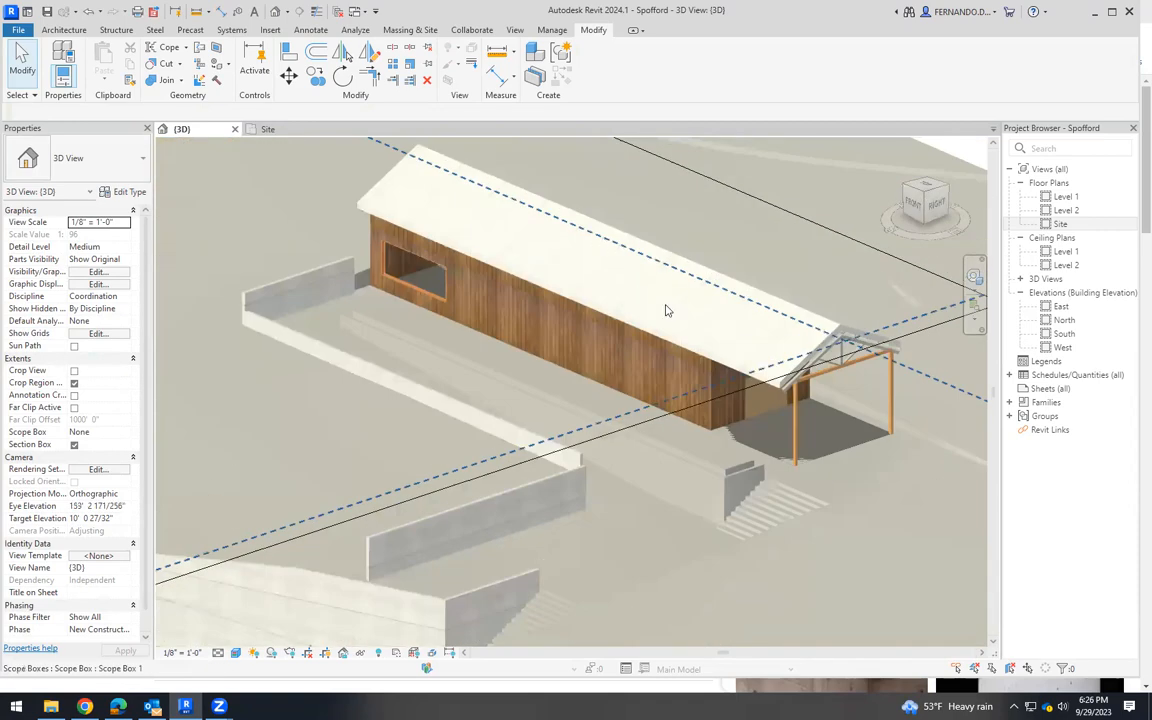
{"action": "scroll", "coordinate": [666, 310], "scroll_direction": "up", "scroll_amount": 5}
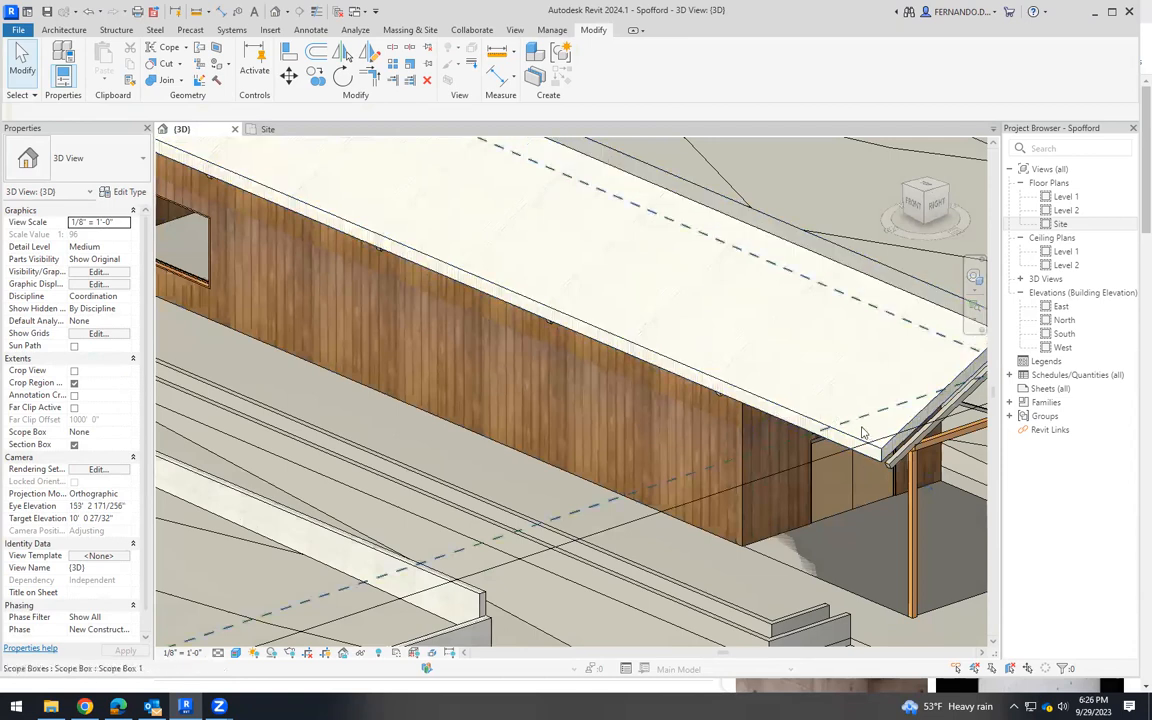
{"action": "scroll", "coordinate": [862, 432], "scroll_direction": "up", "scroll_amount": 4}
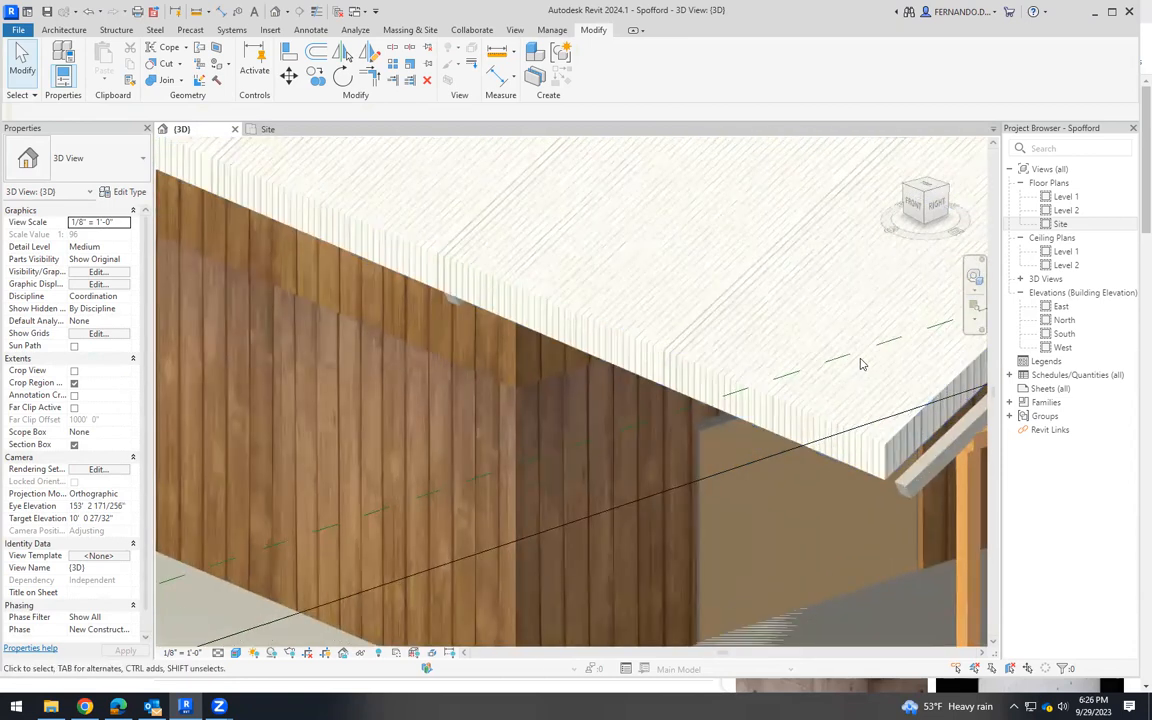
{"action": "scroll", "coordinate": [845, 340], "scroll_direction": "up", "scroll_amount": 2}
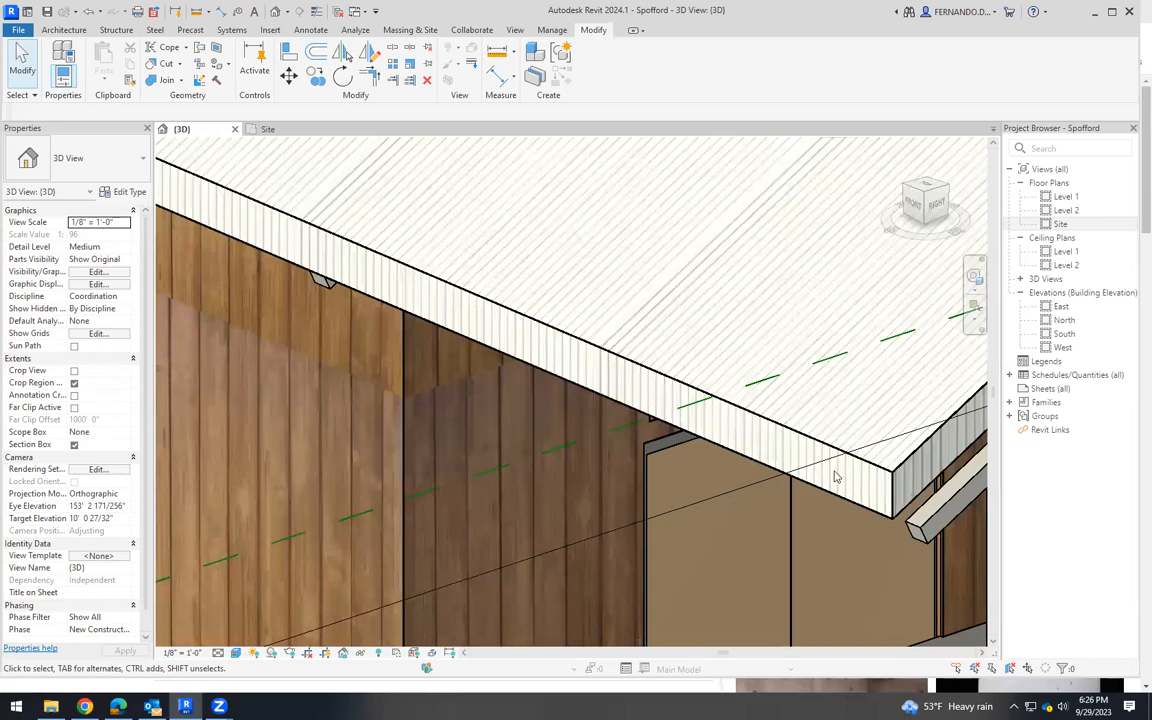
{"action": "scroll", "coordinate": [648, 411], "scroll_direction": "down", "scroll_amount": 8}
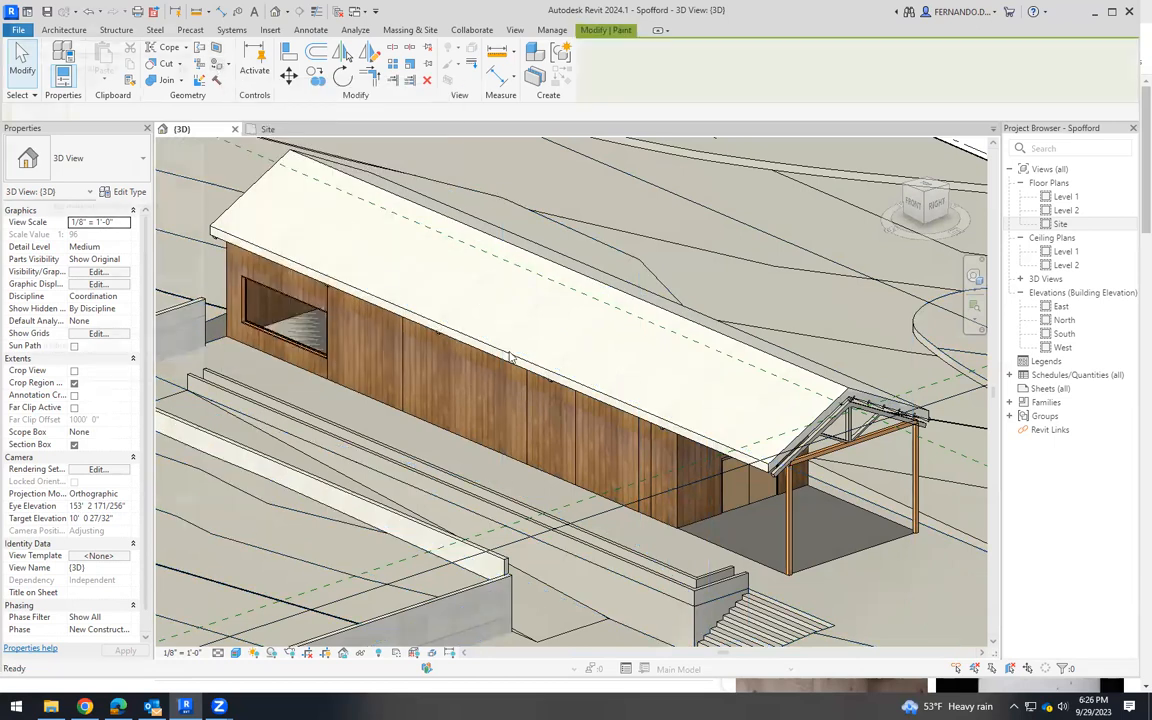
Start the Paint tool and choose Concrete, Precast as the paint material.
{"action": "left_click", "coordinate": [218, 64]}
{"action": "scroll", "coordinate": [780, 470], "scroll_direction": "up", "scroll_amount": 4}
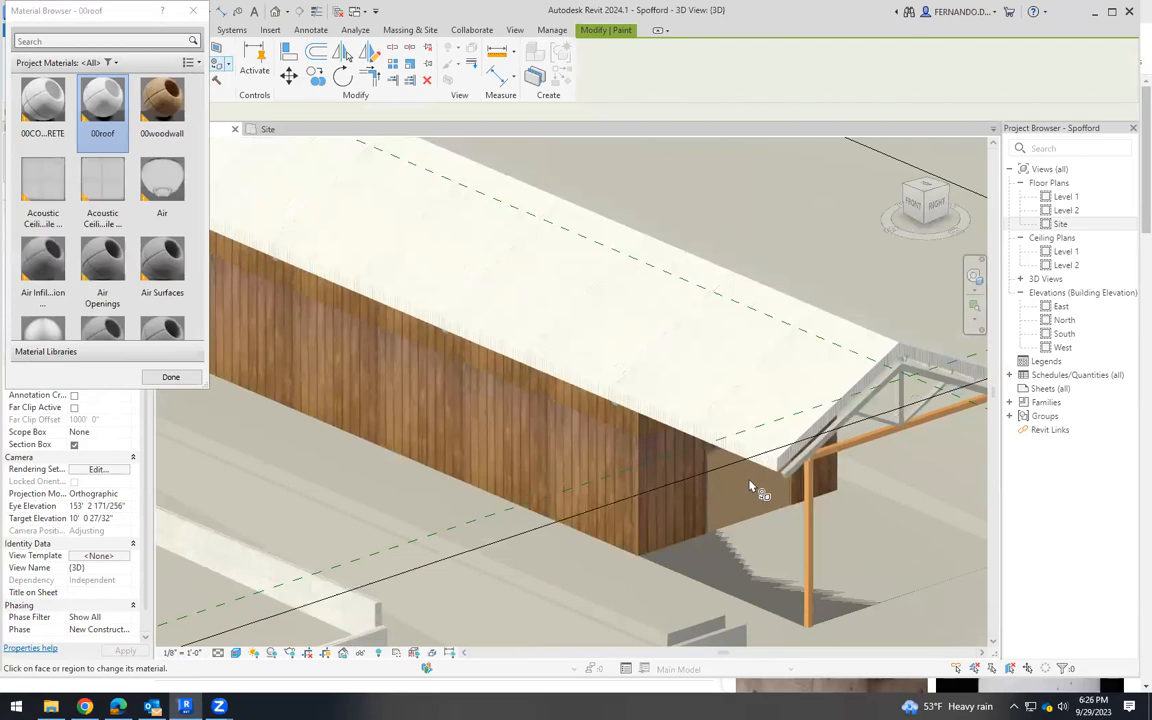
{"action": "scroll", "coordinate": [778, 468], "scroll_direction": "up", "scroll_amount": 2}
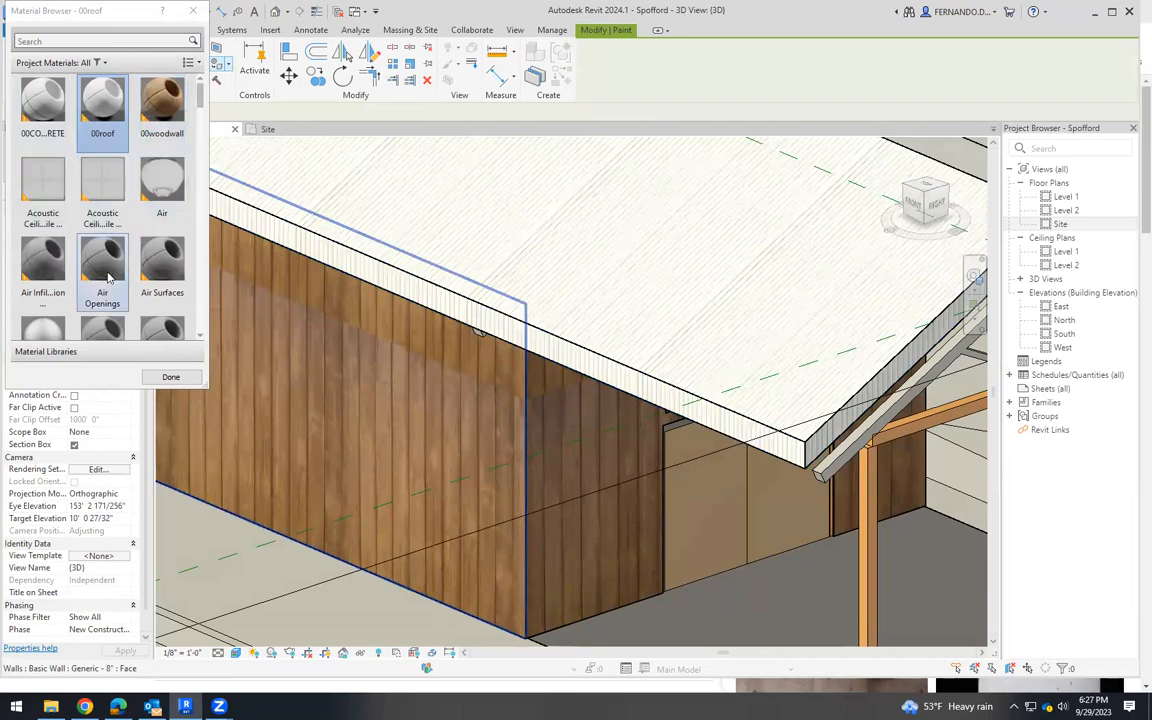
{"action": "scroll", "coordinate": [108, 278], "scroll_direction": "down", "scroll_amount": 5}
{"action": "scroll", "coordinate": [120, 285], "scroll_direction": "up", "scroll_amount": 4}
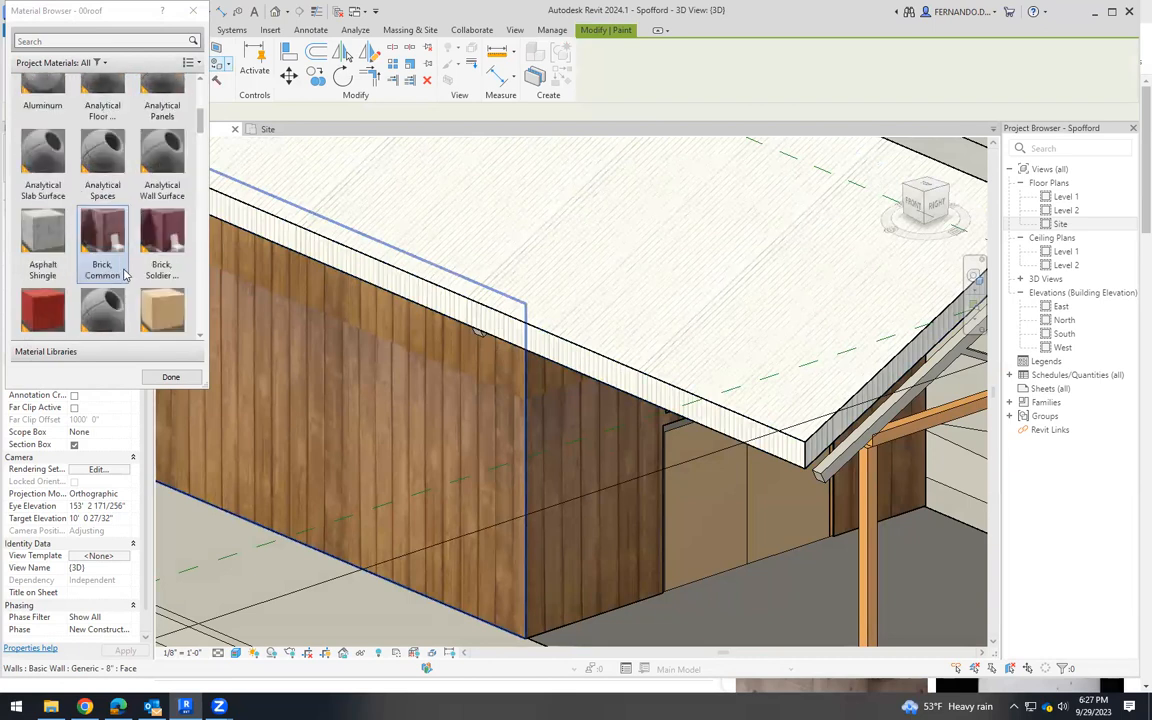
{"action": "scroll", "coordinate": [115, 293], "scroll_direction": "down", "scroll_amount": 1}
{"action": "scroll", "coordinate": [117, 285], "scroll_direction": "down", "scroll_amount": 4}
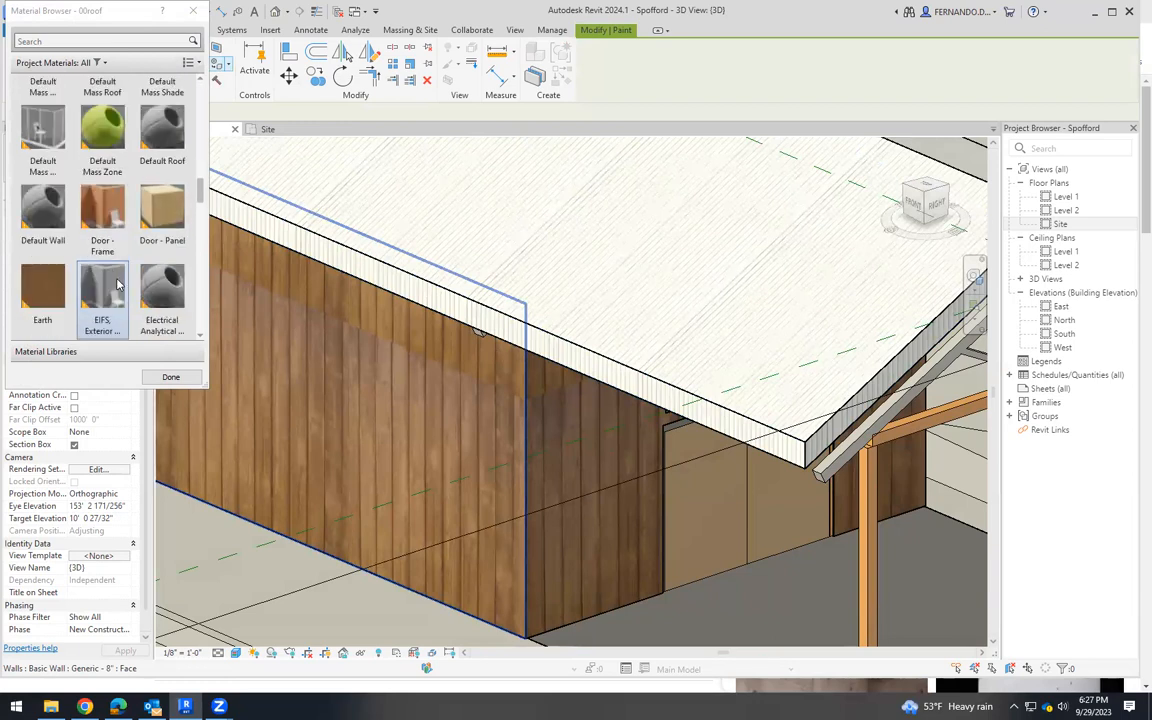
{"action": "scroll", "coordinate": [117, 285], "scroll_direction": "up", "scroll_amount": 4}
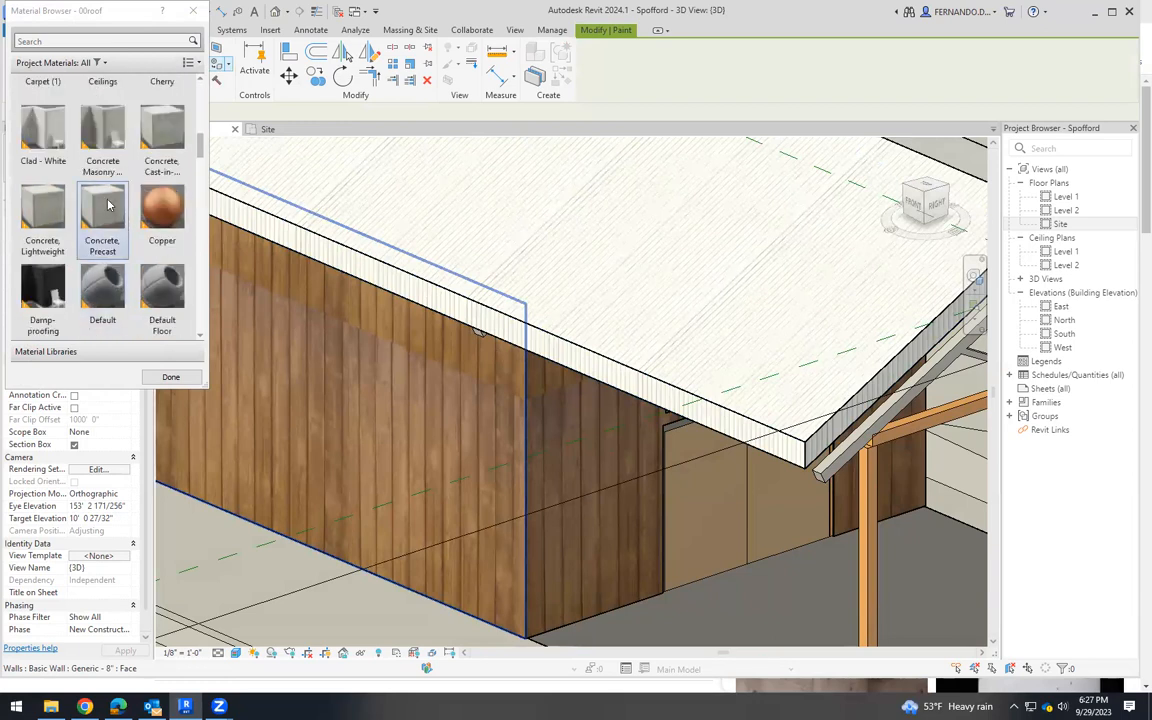
{"action": "left_click", "coordinate": [104, 208]}
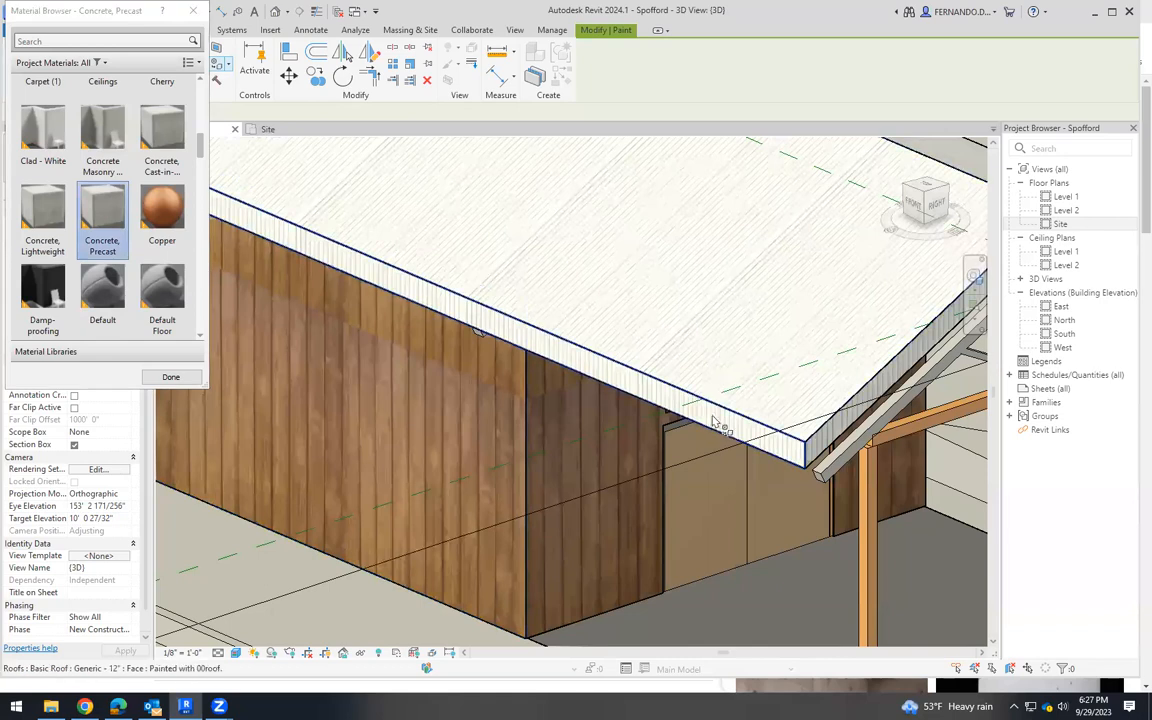
Paint the front eave edge and the porch-side gable edges of the upper building's roof with Concrete, Precast.
{"action": "middle_click_drag", "start_coordinate": [720, 430], "coordinate": [762, 410], "text": "shift"}
{"action": "scroll", "coordinate": [761, 407], "scroll_direction": "up", "scroll_amount": 4}
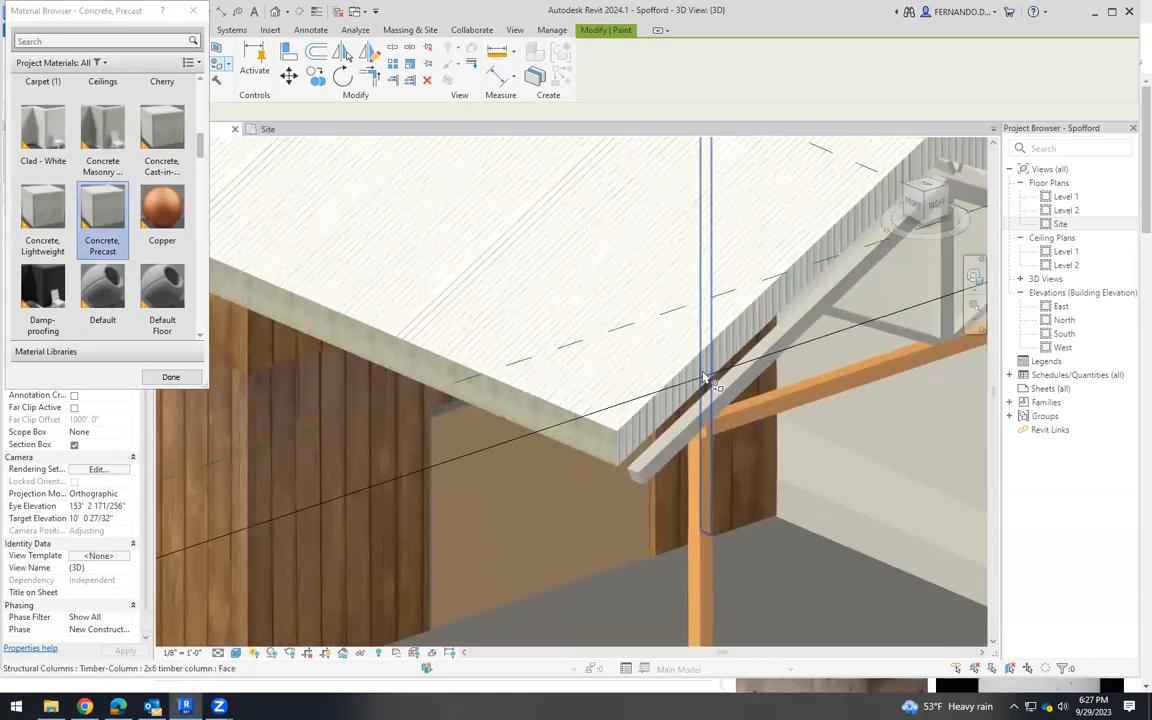
{"action": "left_click", "coordinate": [686, 385]}
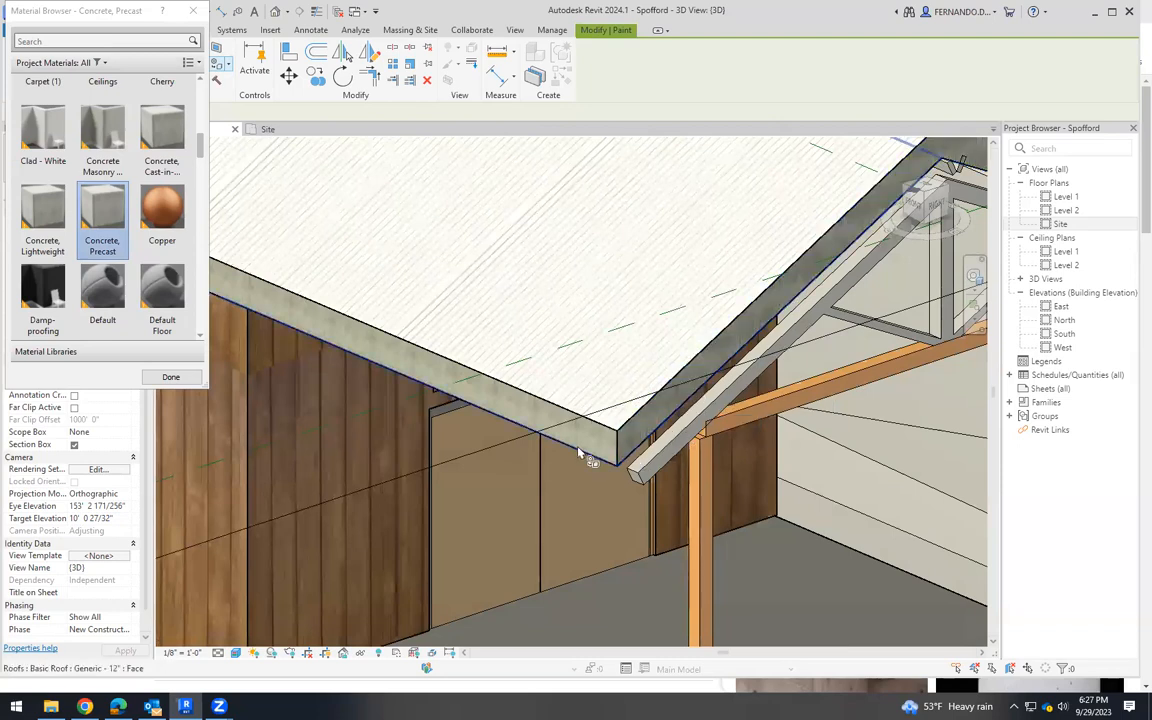
{"action": "scroll", "coordinate": [758, 408], "scroll_direction": "down", "scroll_amount": 3}
{"action": "scroll", "coordinate": [757, 408], "scroll_direction": "down", "scroll_amount": 5}
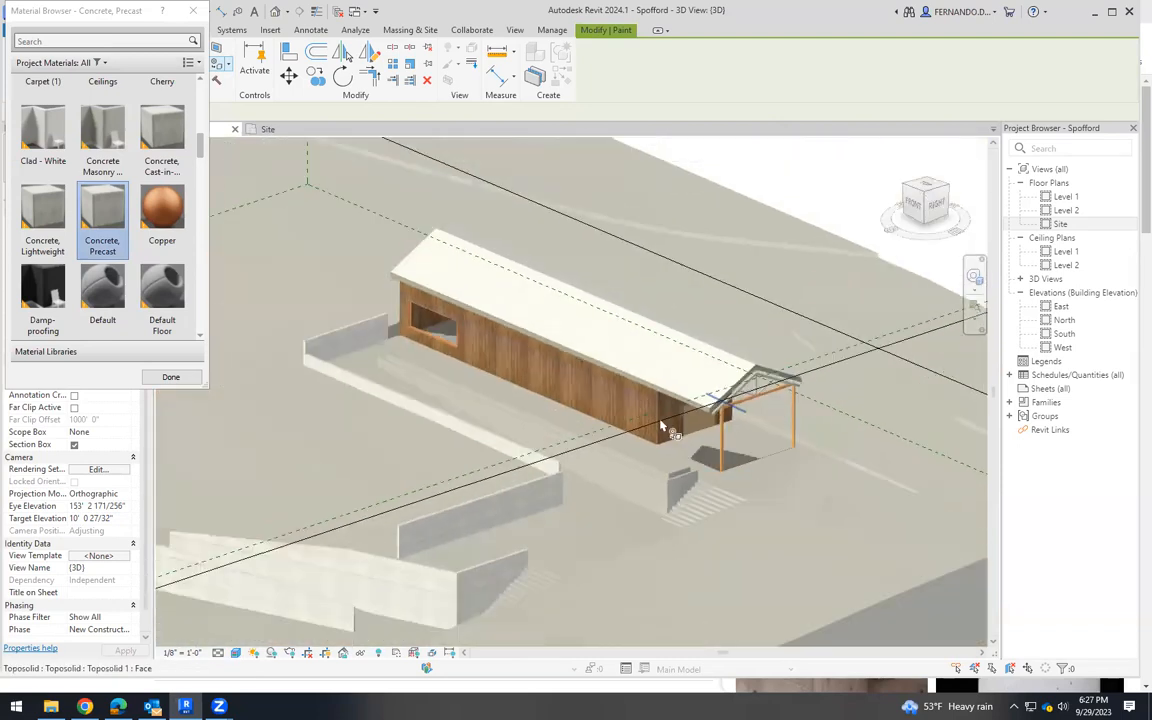
{"action": "scroll", "coordinate": [698, 430], "scroll_direction": "up", "scroll_amount": 4}
{"action": "scroll", "coordinate": [698, 430], "scroll_direction": "up", "scroll_amount": 5}
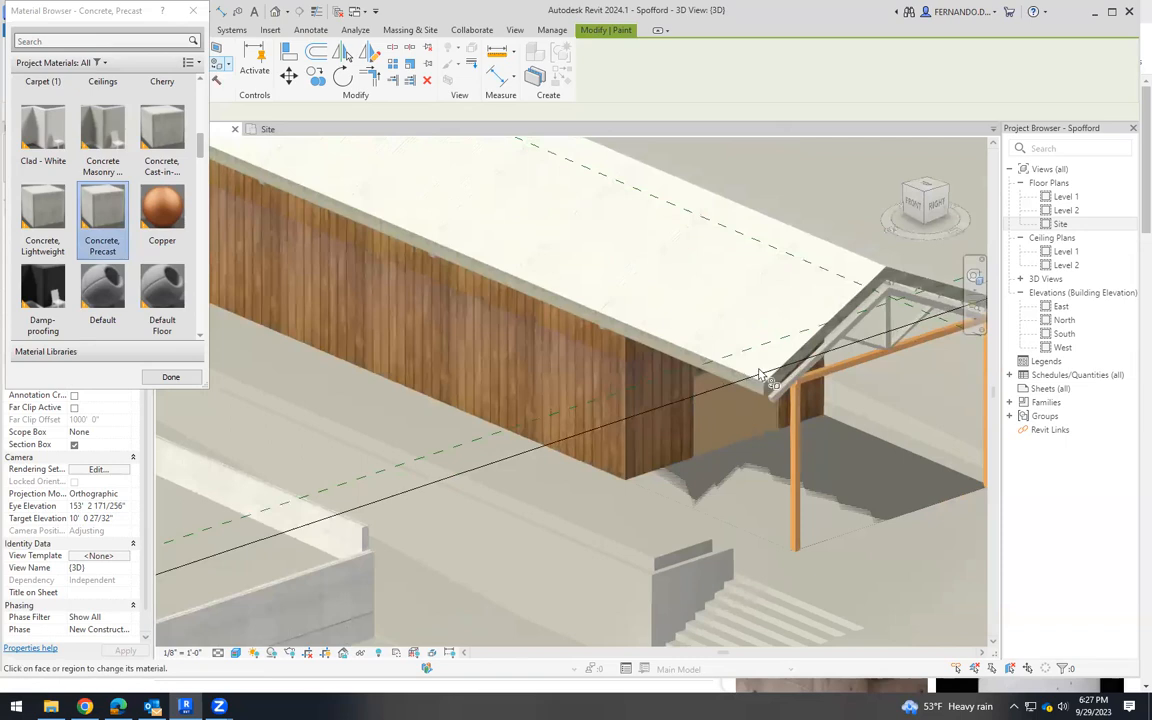
Paint the front eave edge and the porch-side gable edges of the lower building's roof with Concrete, Precast.
{"action": "scroll", "coordinate": [748, 407], "scroll_direction": "down", "scroll_amount": 8}
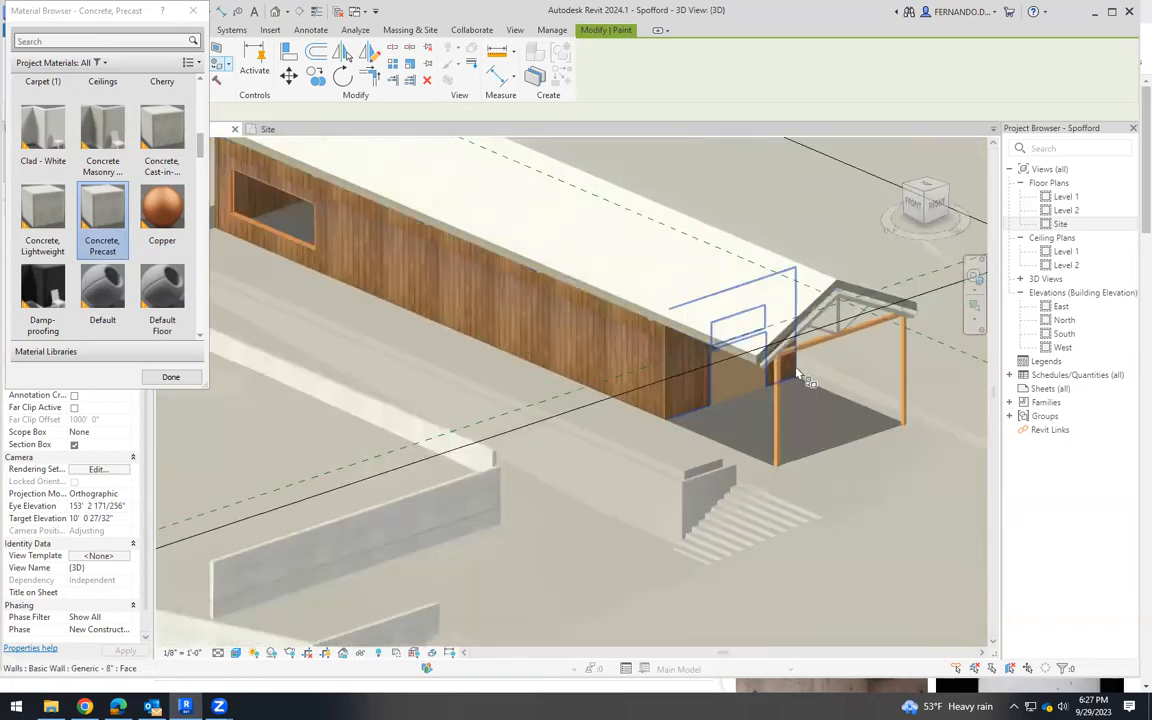
{"action": "scroll", "coordinate": [325, 541], "scroll_direction": "up", "scroll_amount": 8}
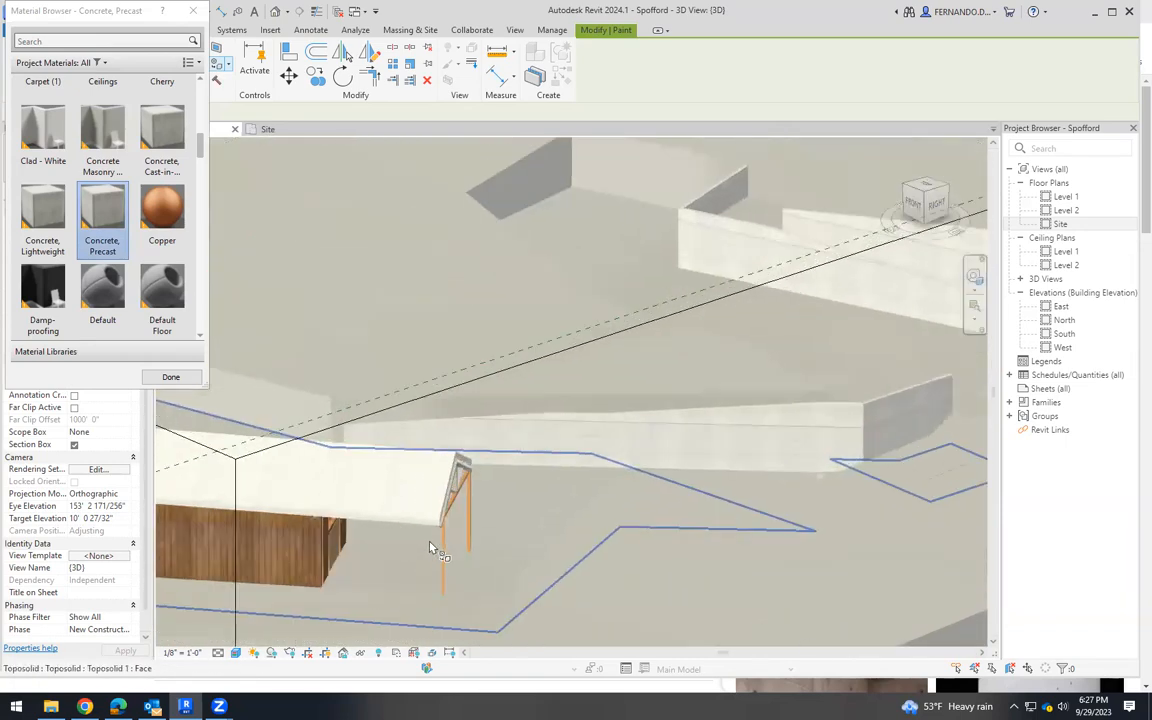
{"action": "scroll", "coordinate": [452, 519], "scroll_direction": "up", "scroll_amount": 2}
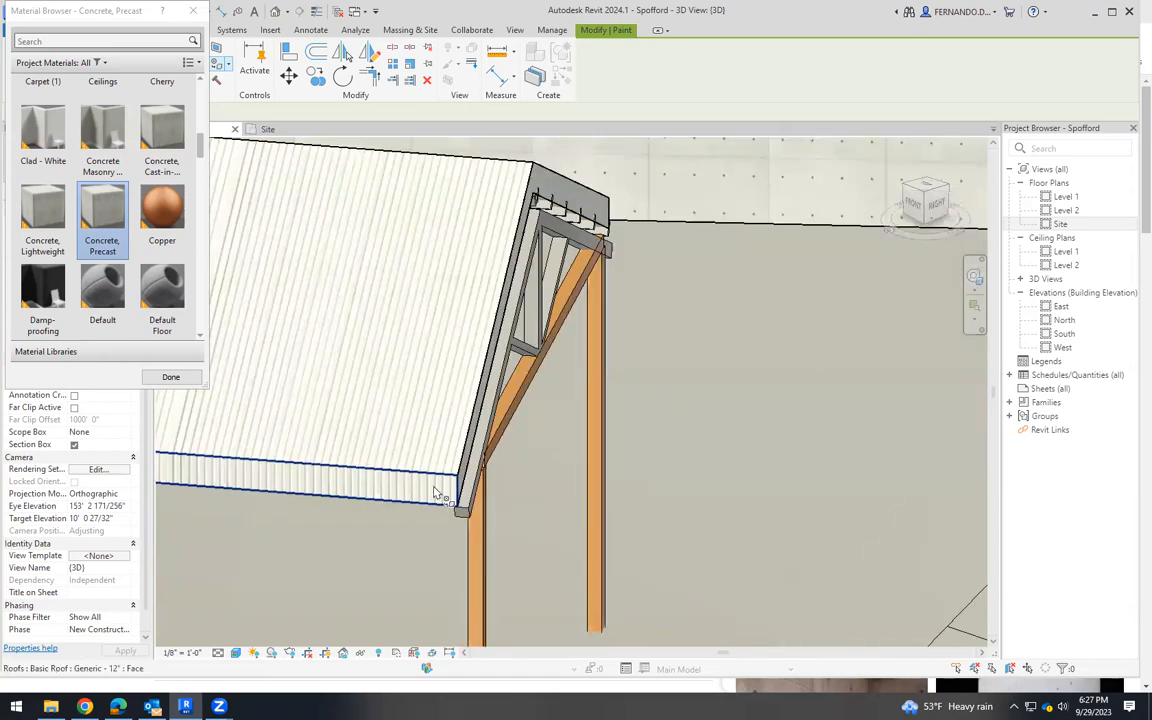
{"action": "scroll", "coordinate": [556, 508], "scroll_direction": "up", "scroll_amount": 6}
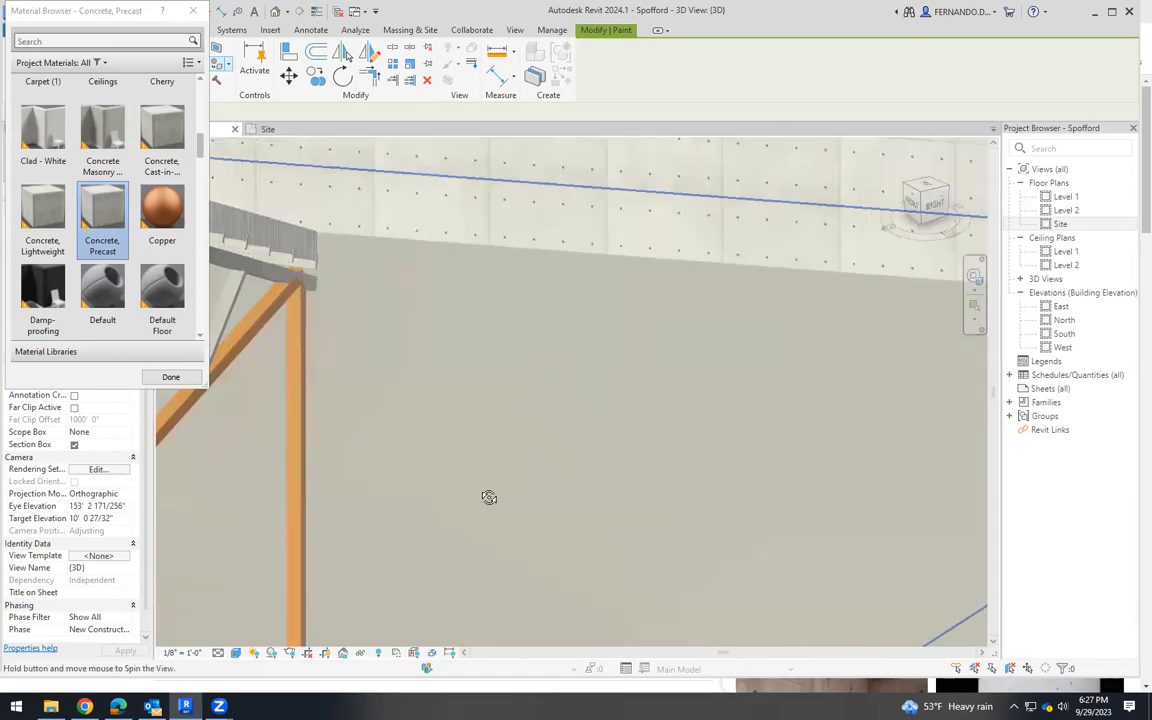
{"action": "scroll", "coordinate": [327, 380], "scroll_direction": "down", "scroll_amount": 3}
{"action": "scroll", "coordinate": [278, 288], "scroll_direction": "up", "scroll_amount": 5}
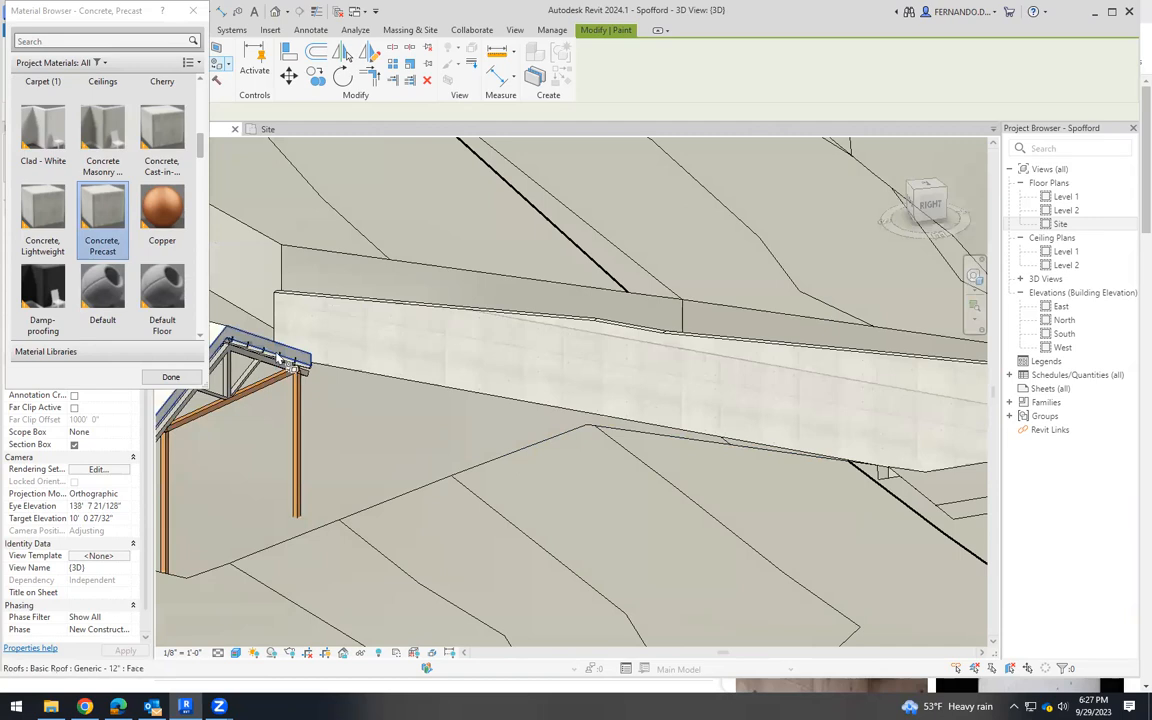
{"action": "scroll", "coordinate": [316, 414], "scroll_direction": "up", "scroll_amount": 2}
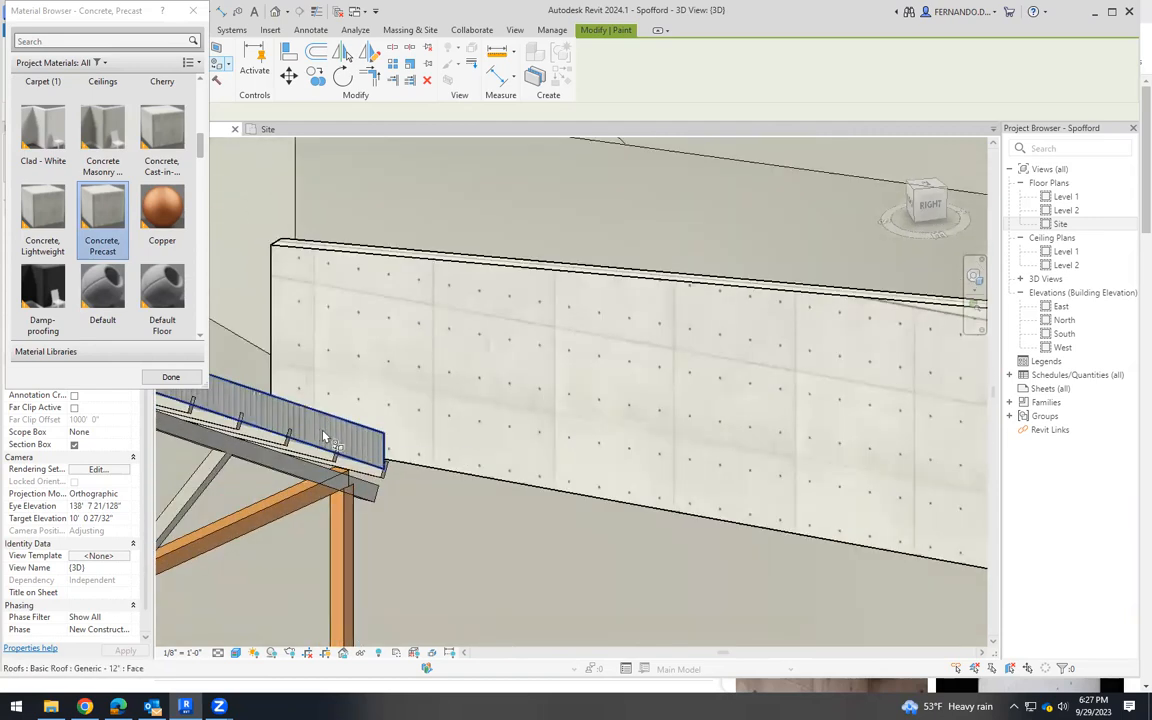
{"action": "scroll", "coordinate": [410, 500], "scroll_direction": "down", "scroll_amount": 8}
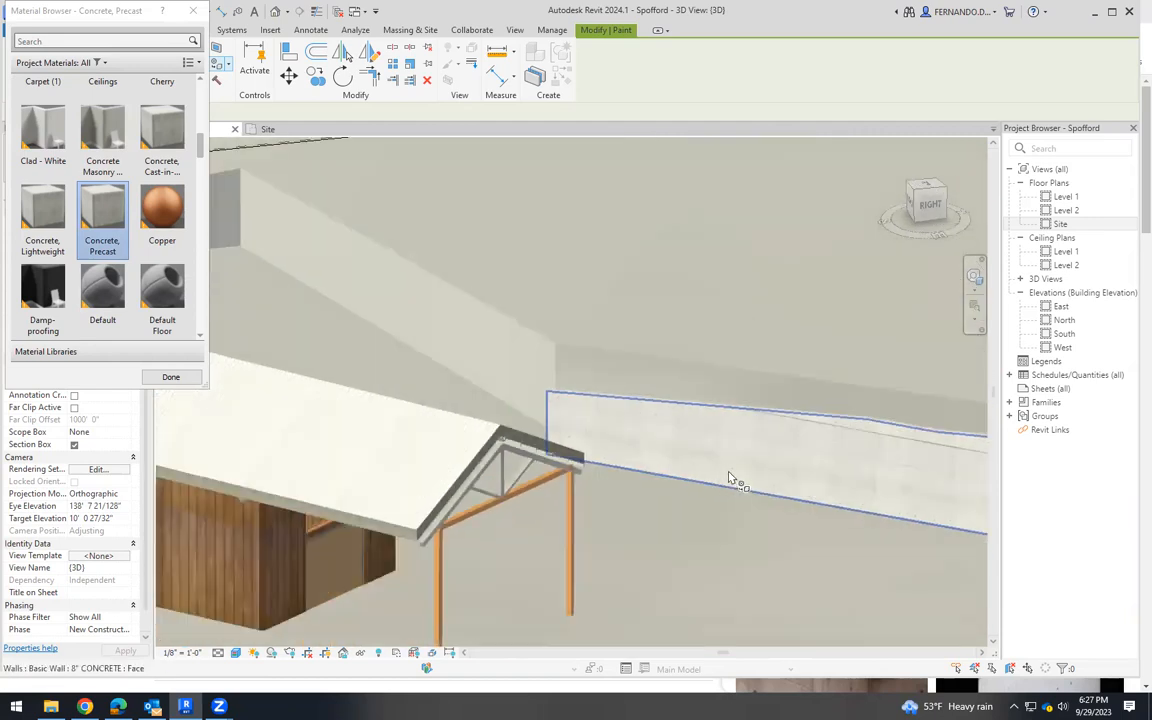
{"action": "scroll", "coordinate": [735, 486], "scroll_direction": "down", "scroll_amount": 1}
Paint the rear eave edge and the far gable edges of the lower building's roof with Concrete, Precast.
{"action": "middle_click_drag", "start_coordinate": [502, 470], "coordinate": [812, 468], "text": "shift"}
{"action": "scroll", "coordinate": [553, 355], "scroll_direction": "down", "scroll_amount": 4}
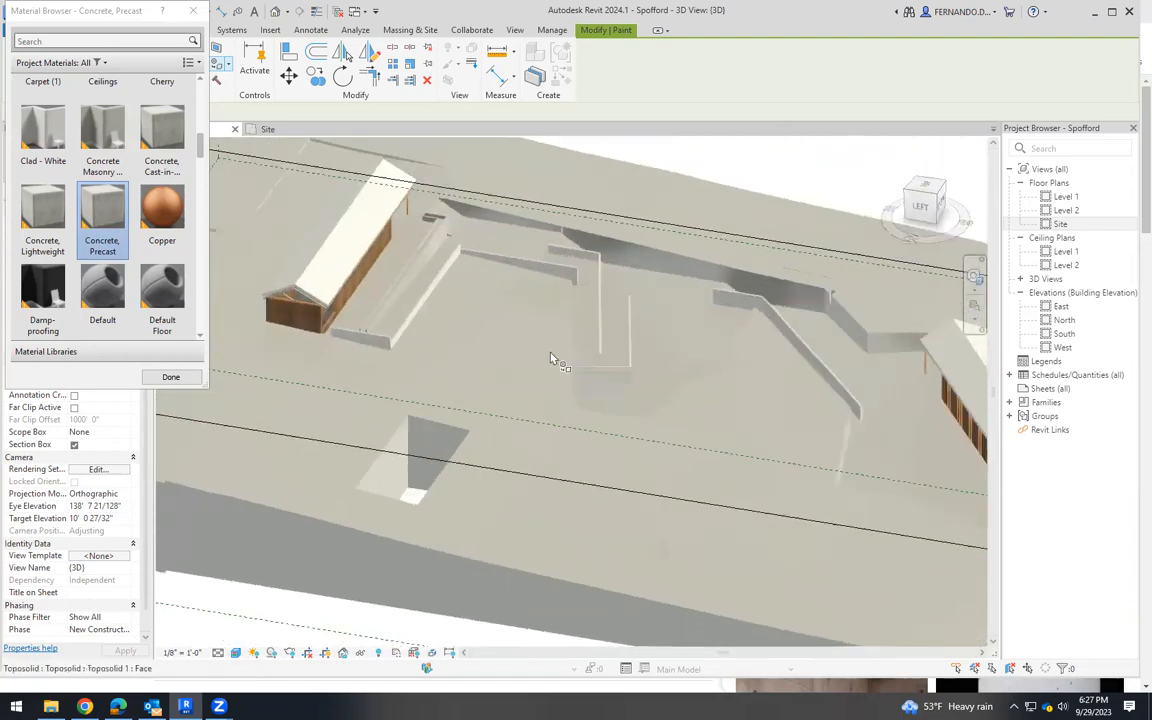
{"action": "scroll", "coordinate": [858, 444], "scroll_direction": "up", "scroll_amount": 4}
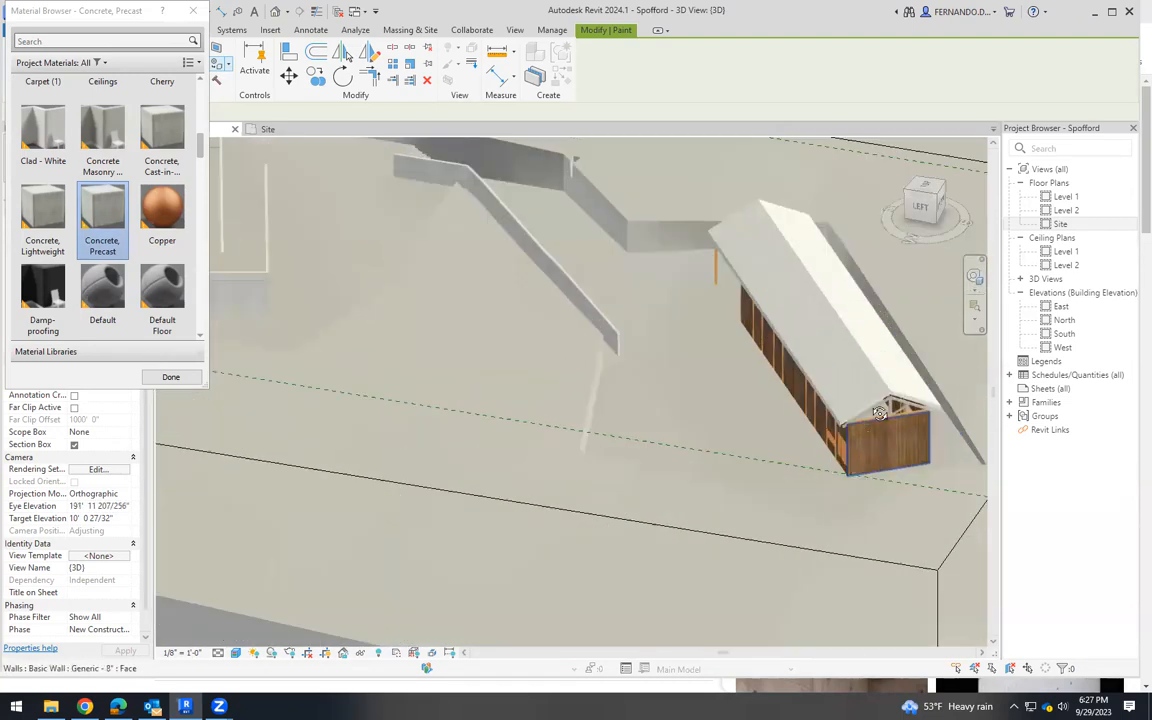
{"action": "middle_click_drag", "start_coordinate": [879, 413], "coordinate": [881, 406], "text": "shift"}
{"action": "scroll", "coordinate": [858, 390], "scroll_direction": "up", "scroll_amount": 5}
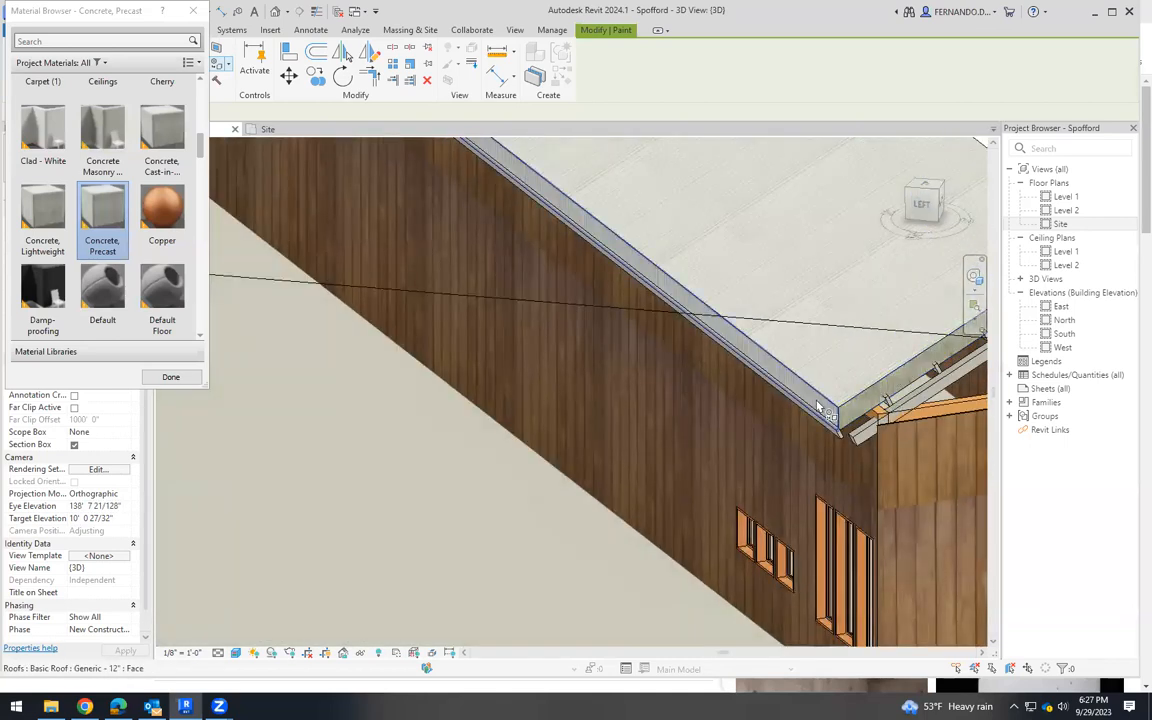
{"action": "scroll", "coordinate": [663, 468], "scroll_direction": "down", "scroll_amount": 8}
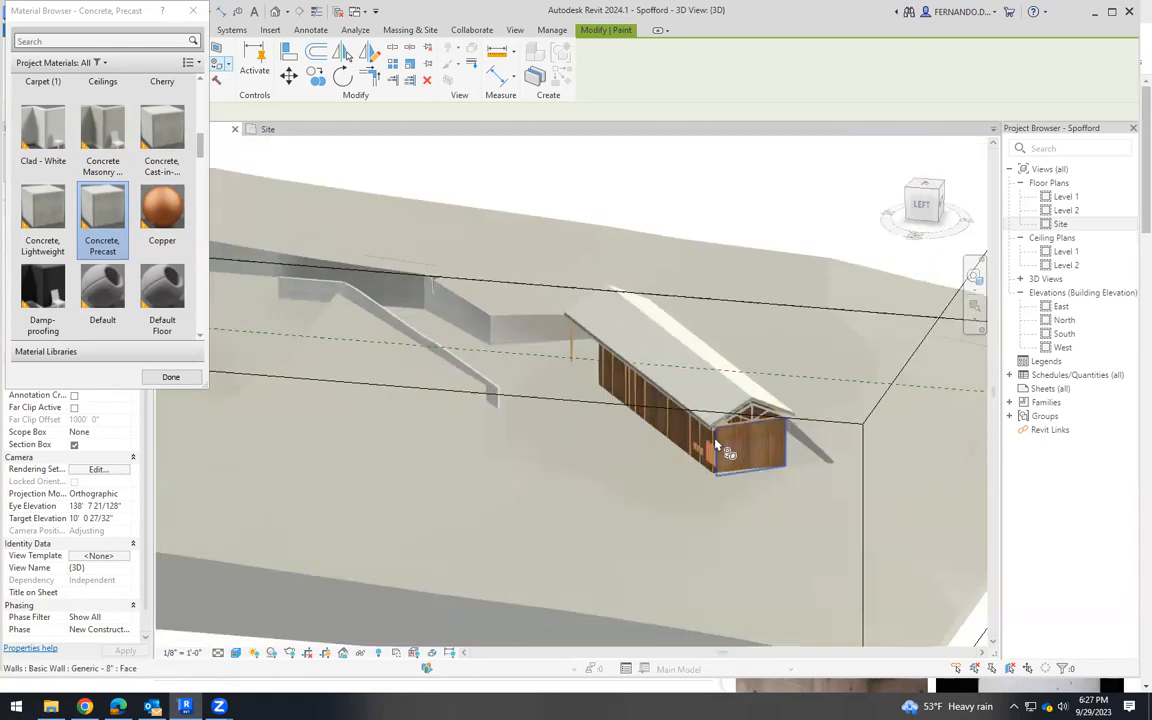
Paint the rear eave edge and far gable edges of the upper building's roof with Concrete, Precast, and end painting.
{"action": "middle_click_drag", "start_coordinate": [700, 455], "coordinate": [527, 386], "text": "shift"}
{"action": "scroll", "coordinate": [478, 458], "scroll_direction": "up", "scroll_amount": 6}
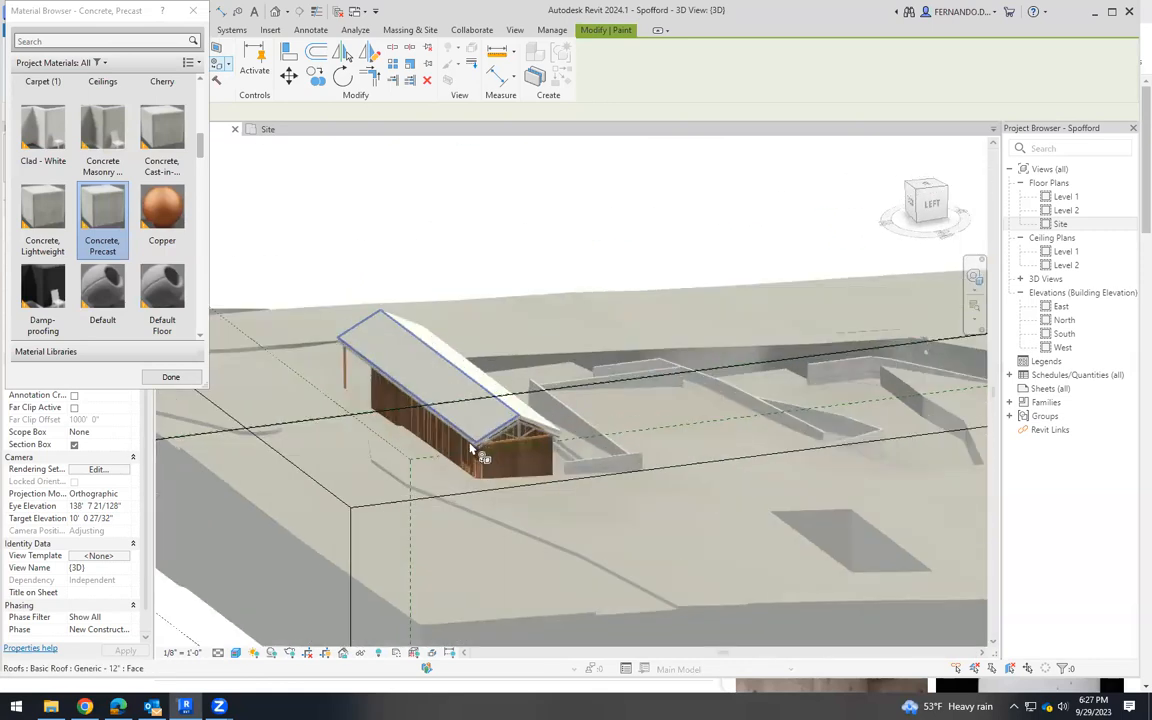
{"action": "scroll", "coordinate": [478, 458], "scroll_direction": "up", "scroll_amount": 5}
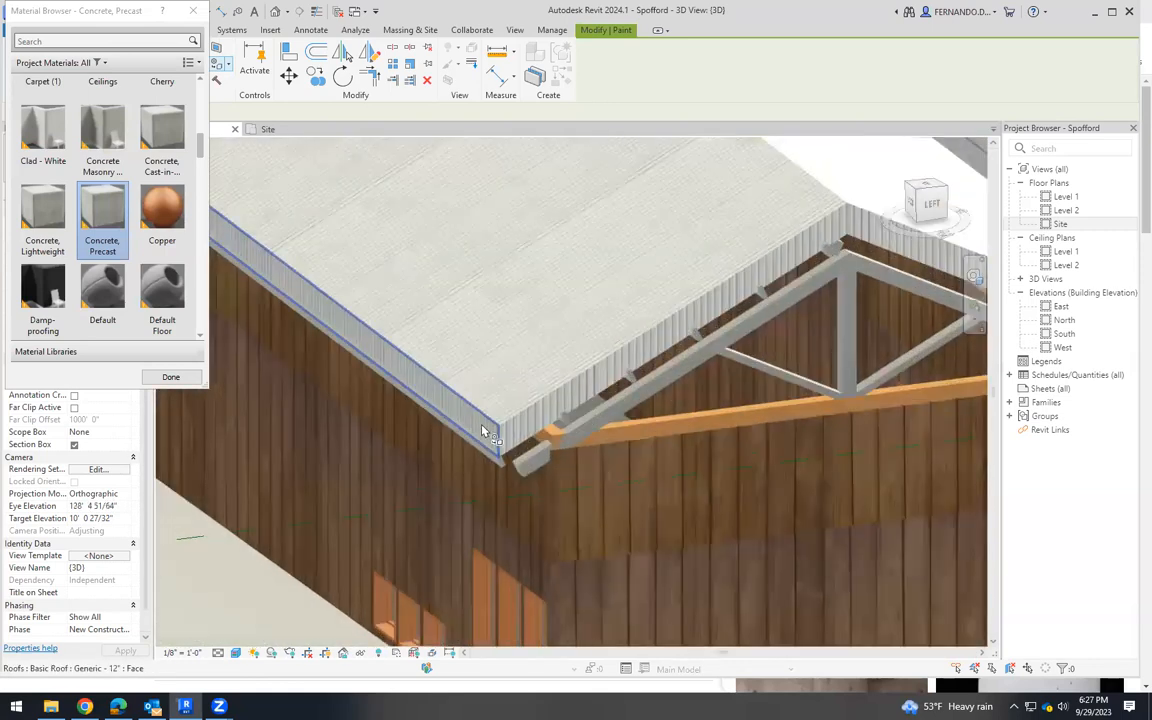
{"action": "left_click", "coordinate": [497, 449]}
{"action": "left_click", "coordinate": [533, 483]}
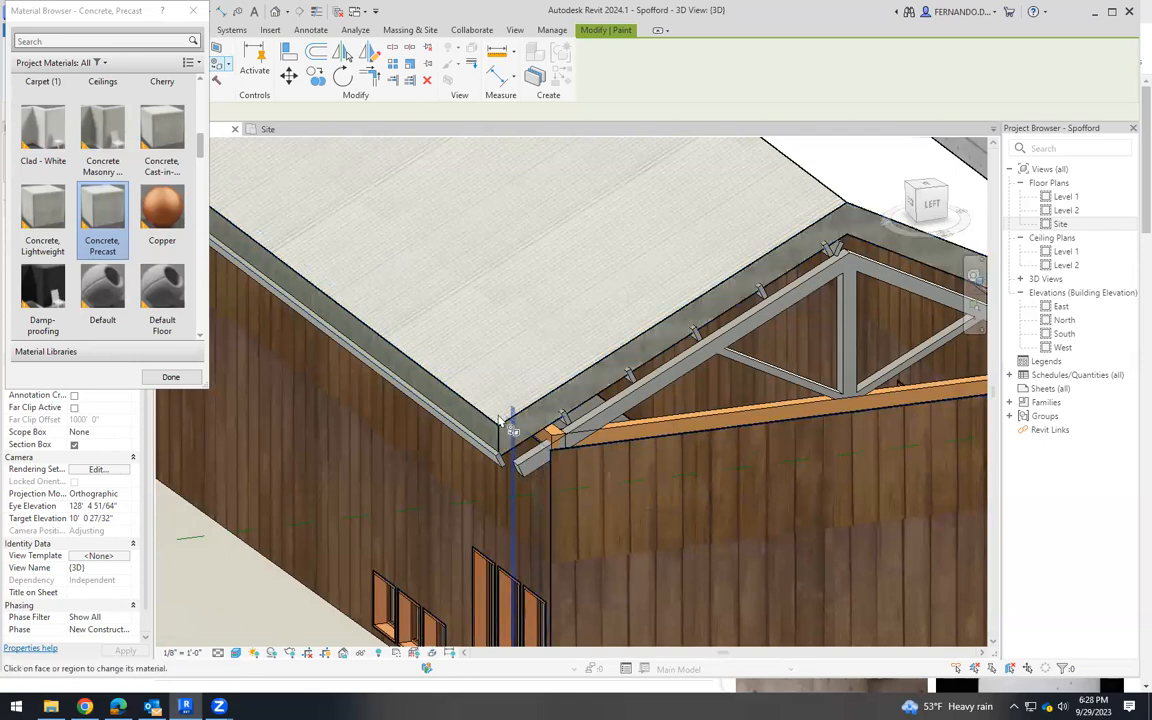
{"action": "scroll", "coordinate": [510, 455], "scroll_direction": "down", "scroll_amount": 5}
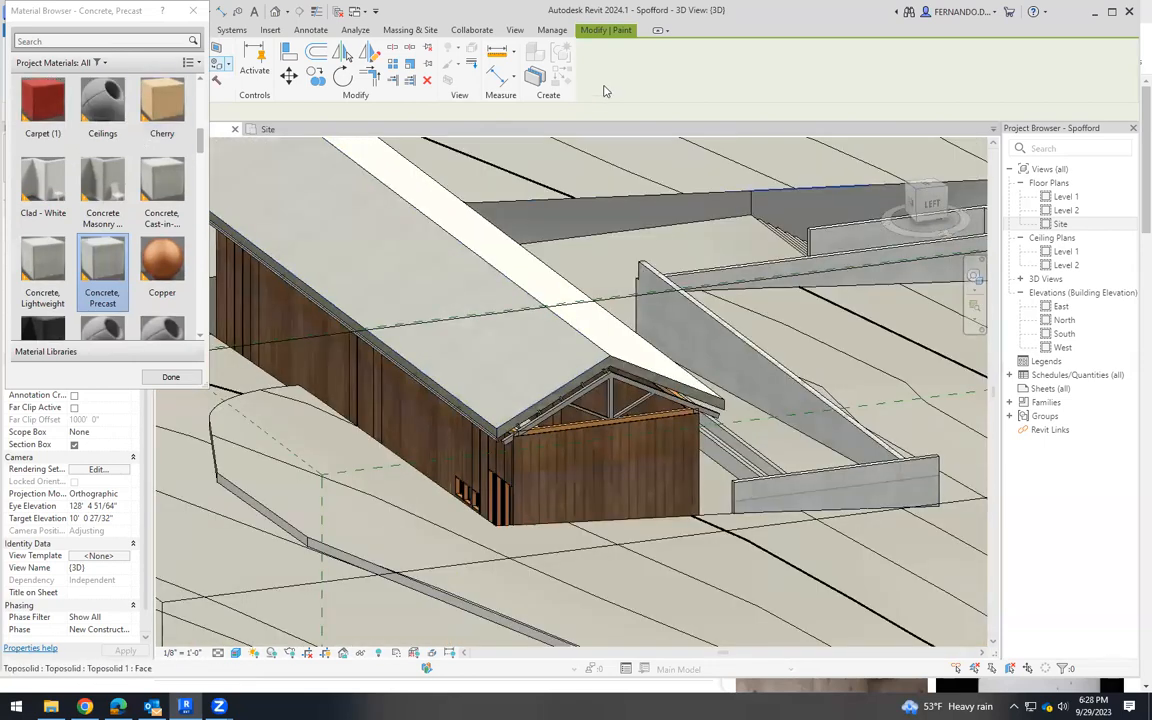
{"action": "scroll", "coordinate": [587, 417], "scroll_direction": "down", "scroll_amount": 5}
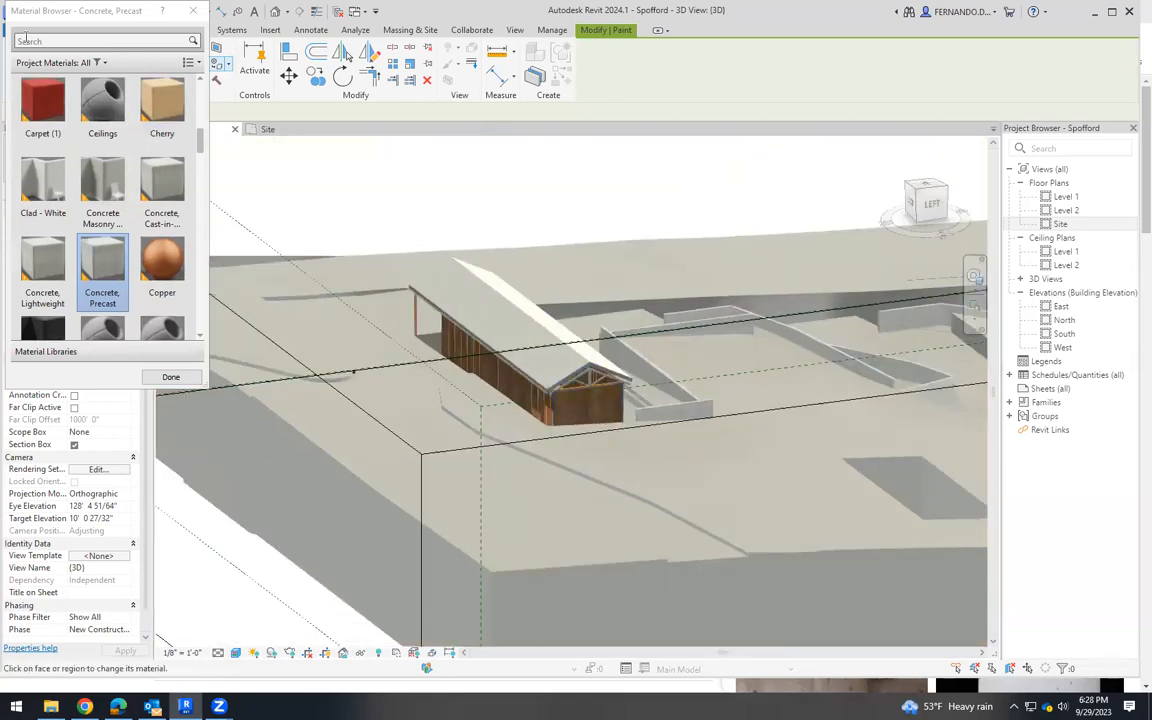
{"action": "left_click", "coordinate": [192, 10]}
Examine the upper building's roof edges and the toposolid faces around the terrace and stairs.
{"action": "middle_click_drag", "start_coordinate": [490, 327], "coordinate": [303, 373], "text": "shift"}
{"action": "scroll", "coordinate": [303, 373], "scroll_direction": "down", "scroll_amount": 3}
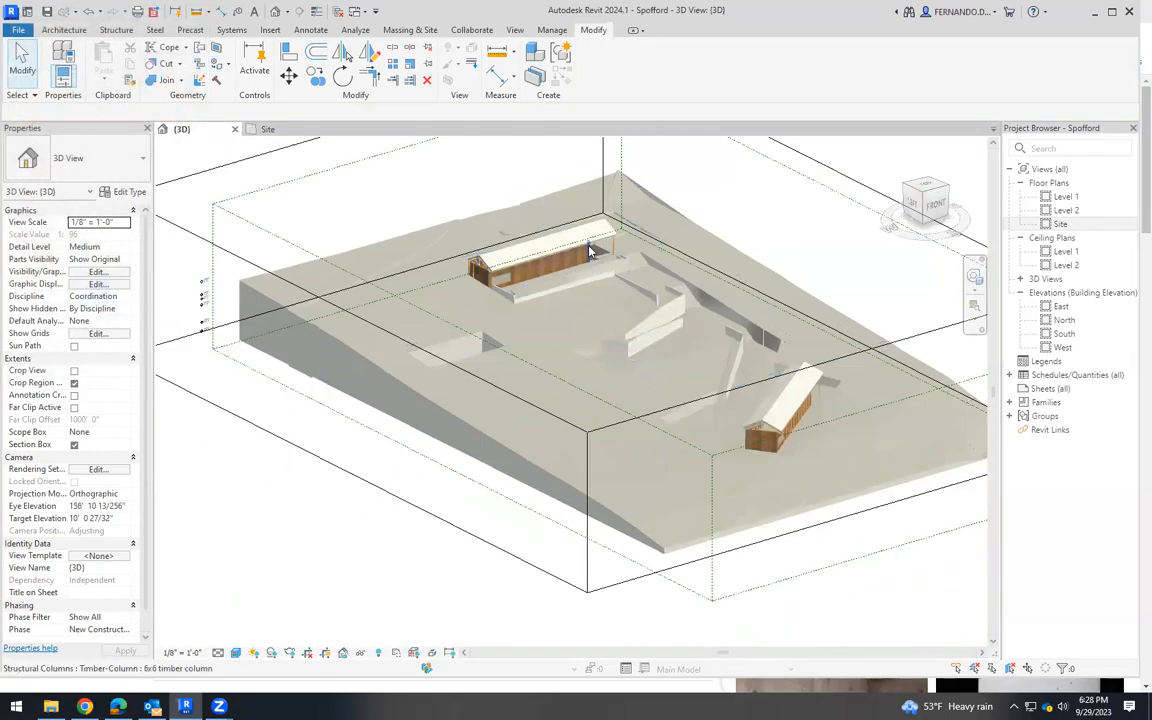
{"action": "scroll", "coordinate": [590, 250], "scroll_direction": "up", "scroll_amount": 10}
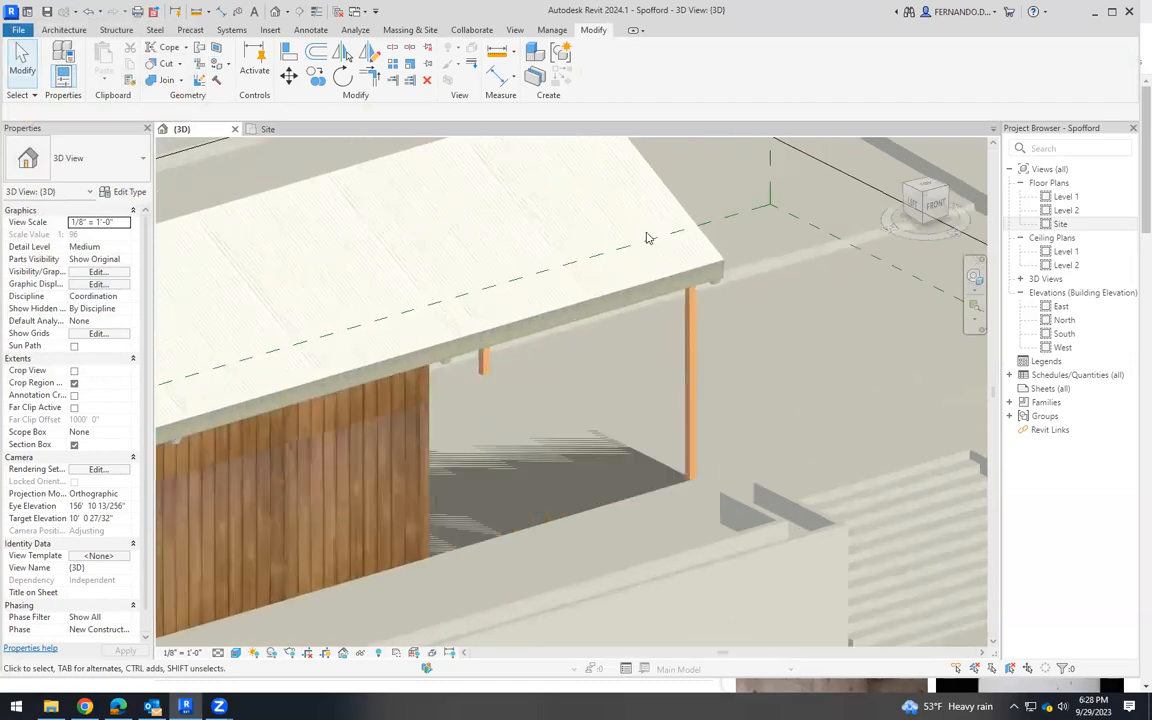
{"action": "scroll", "coordinate": [646, 238], "scroll_direction": "up", "scroll_amount": 2}
{"action": "scroll", "coordinate": [650, 308], "scroll_direction": "down", "scroll_amount": 8}
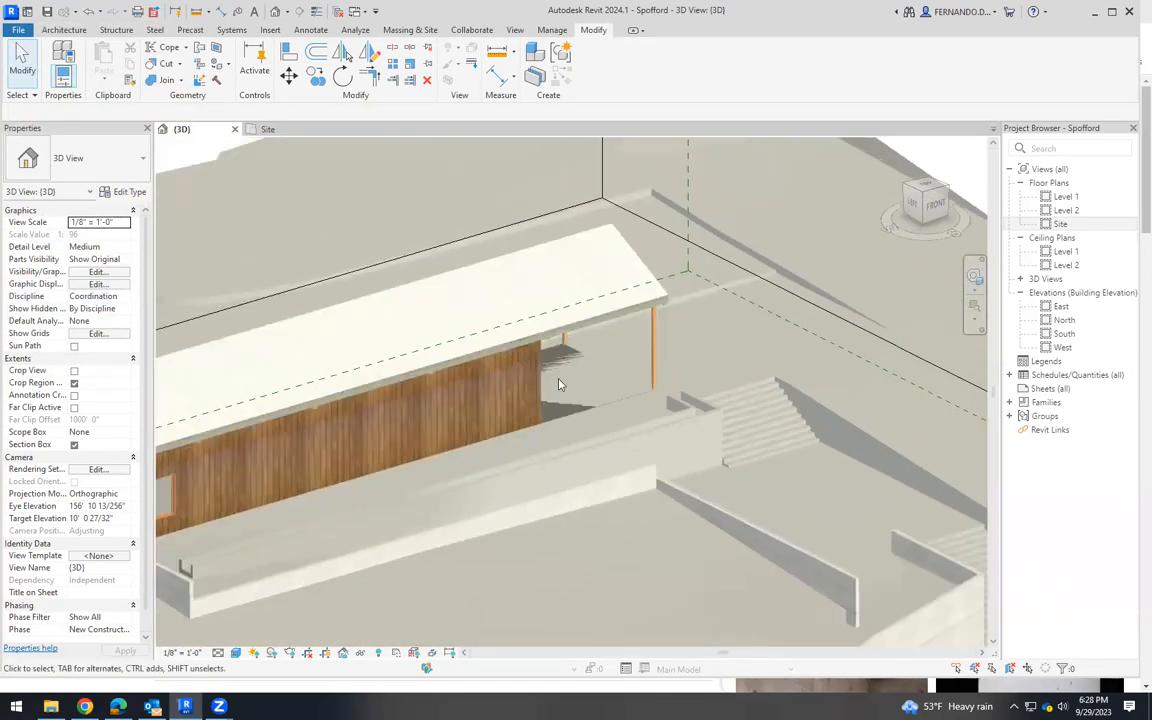
{"action": "scroll", "coordinate": [559, 385], "scroll_direction": "down", "scroll_amount": 4}
{"action": "middle_click_drag", "start_coordinate": [703, 385], "coordinate": [822, 446], "text": "shift"}
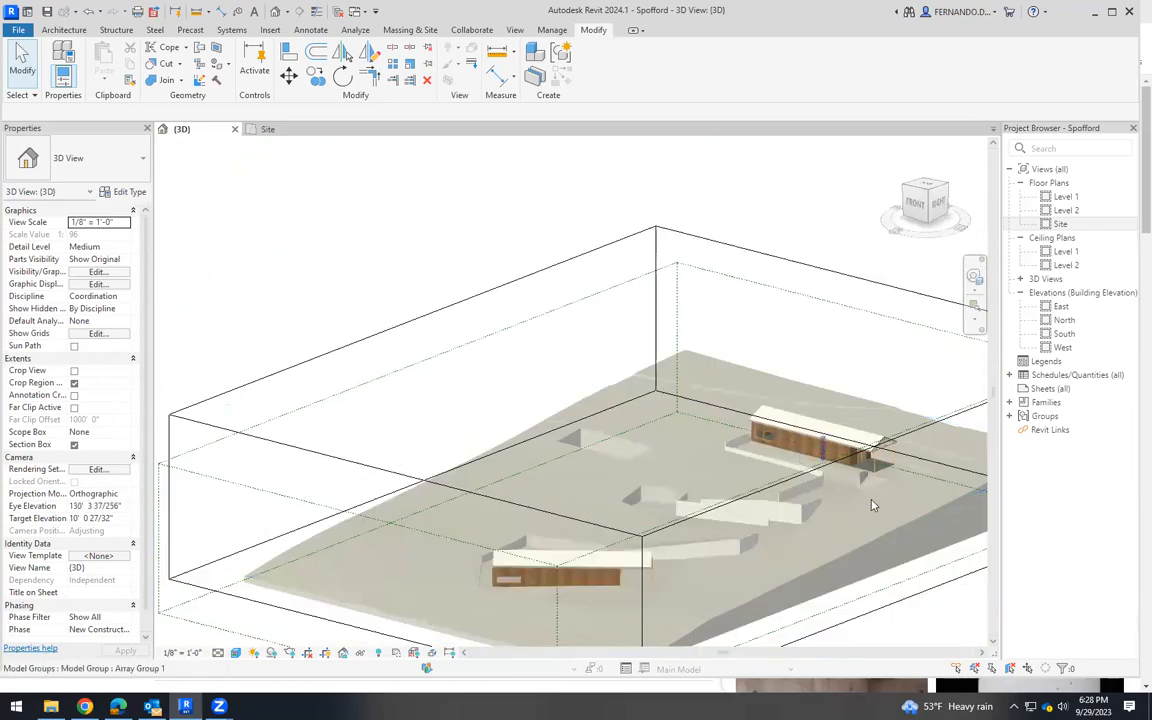
{"action": "scroll", "coordinate": [872, 505], "scroll_direction": "up", "scroll_amount": 5}
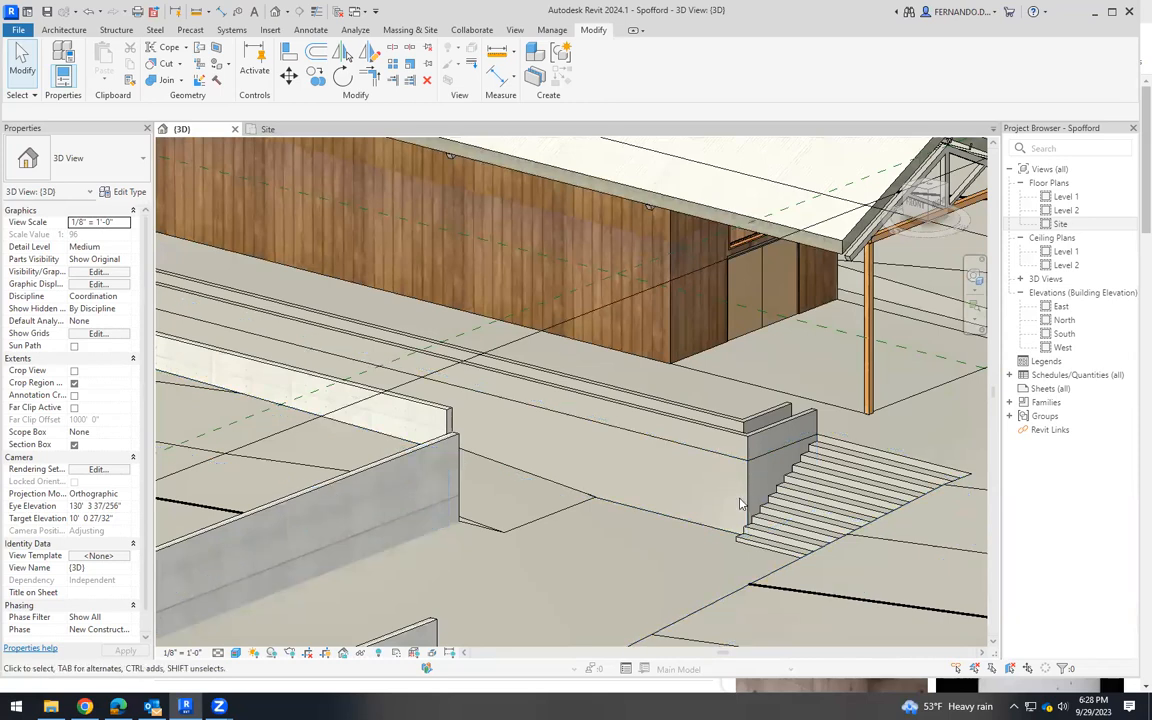
{"action": "left_click", "coordinate": [640, 507]}
{"action": "scroll", "coordinate": [615, 436], "scroll_direction": "down", "scroll_amount": 5}
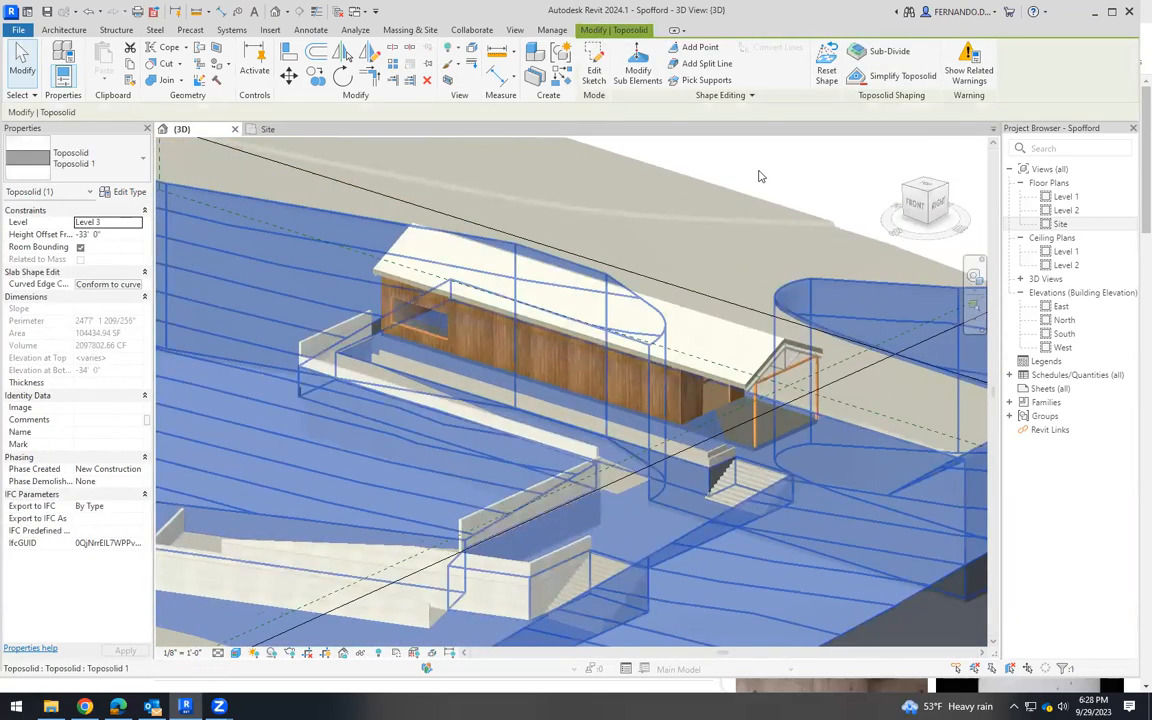
{"action": "key", "text": "Escape"}
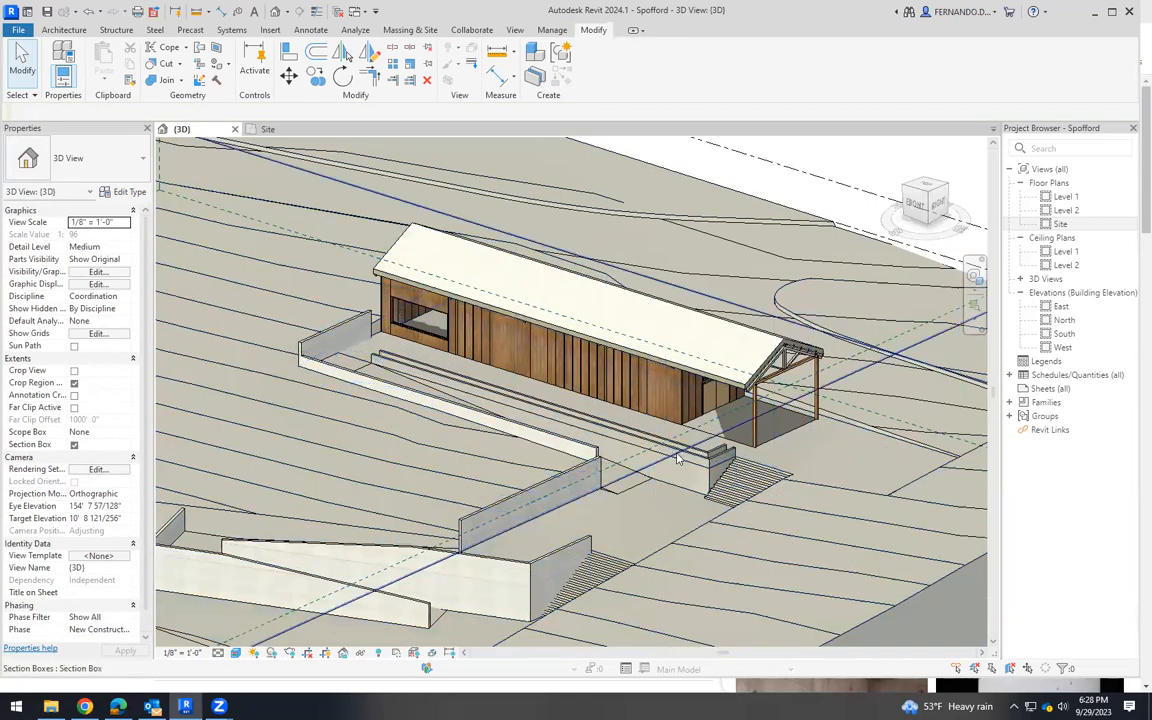
Paint the toposolid's vertical faces below the upper building's terrace curb and beside the stairs with 00CONCRETE.
{"action": "scroll", "coordinate": [678, 458], "scroll_direction": "up", "scroll_amount": 4}
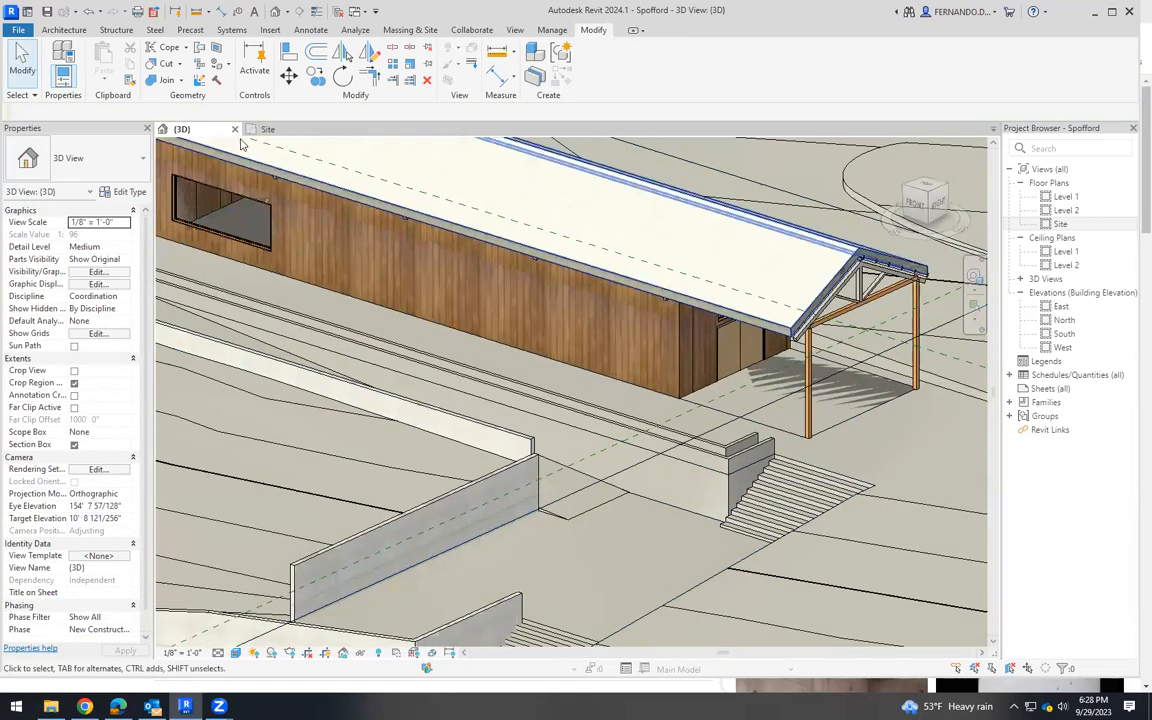
{"action": "left_click", "coordinate": [216, 66]}
{"action": "left_click_drag", "start_coordinate": [196, 152], "coordinate": [205, 90]}
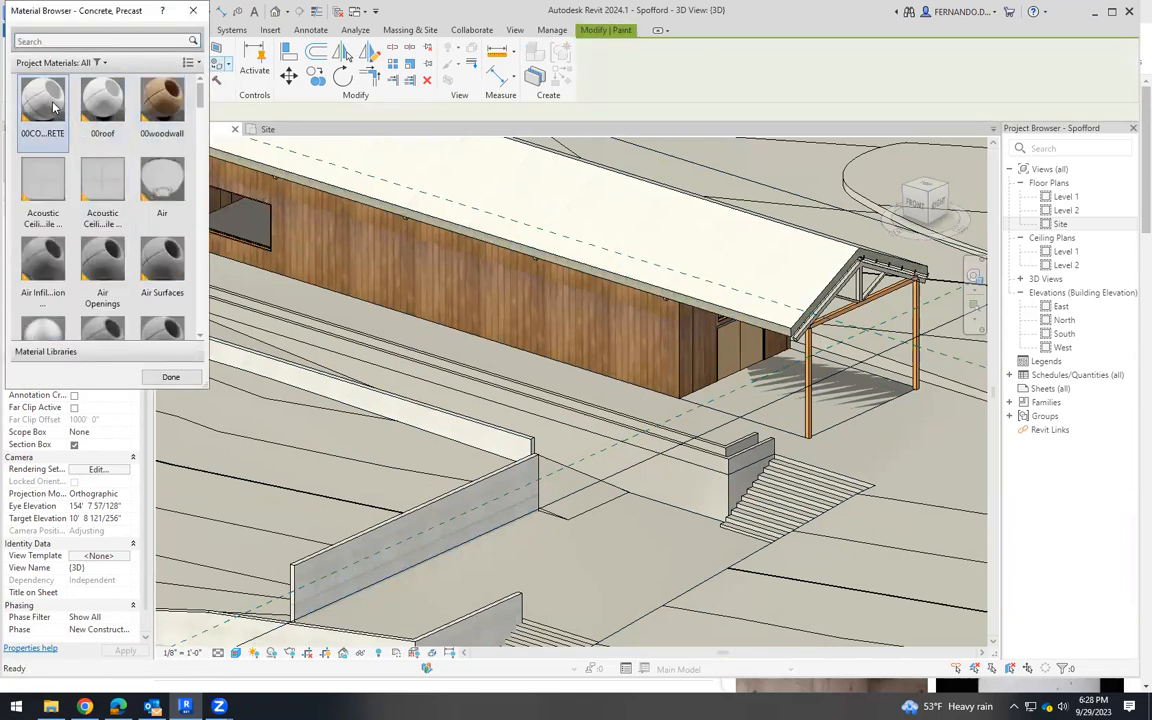
{"action": "left_click", "coordinate": [55, 107]}
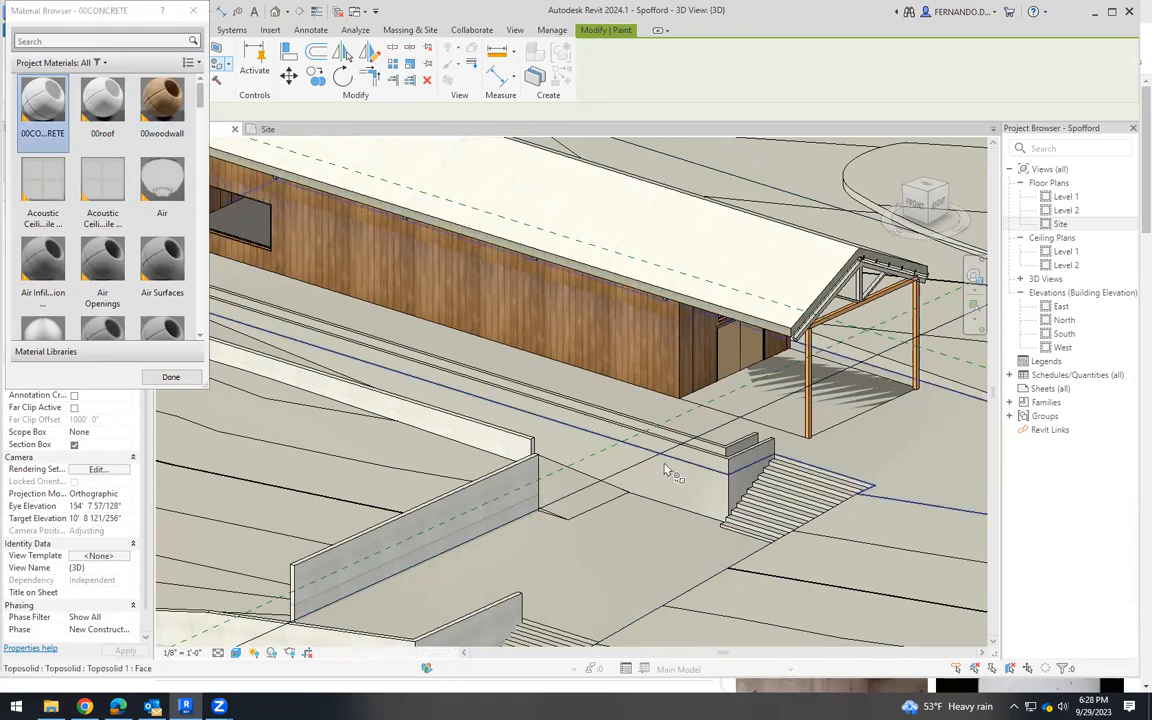
{"action": "left_click", "coordinate": [703, 511]}
{"action": "scroll", "coordinate": [745, 483], "scroll_direction": "up", "scroll_amount": 3}
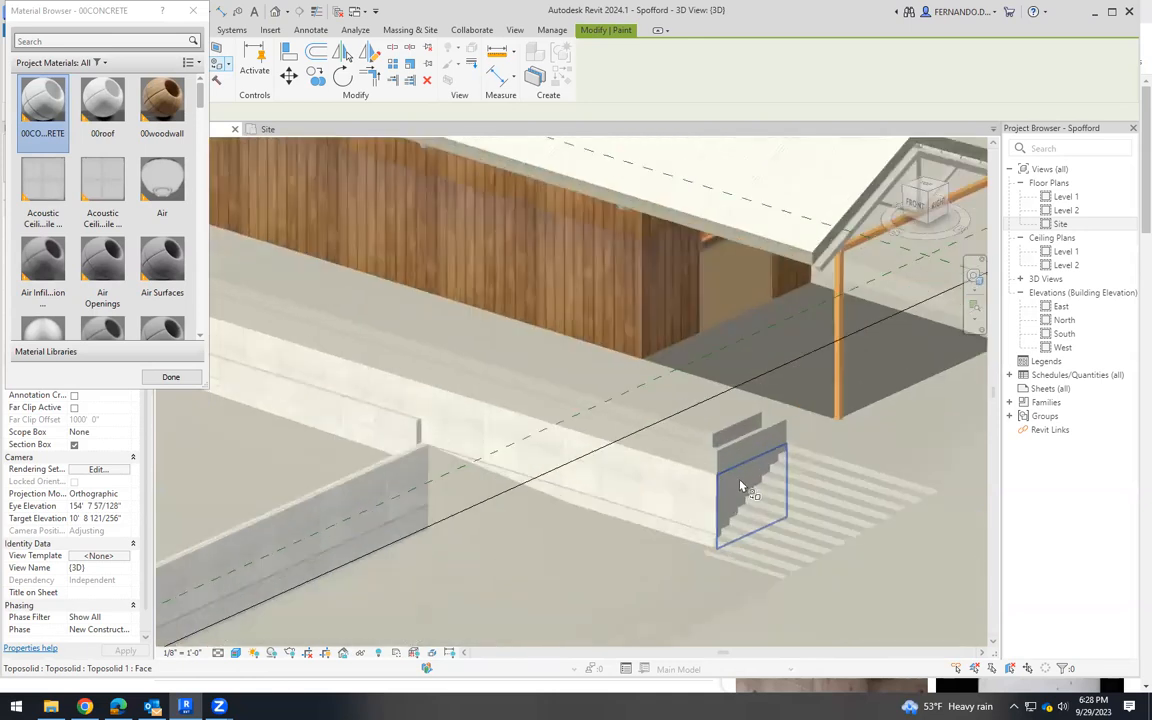
{"action": "scroll", "coordinate": [741, 483], "scroll_direction": "down", "scroll_amount": 4}
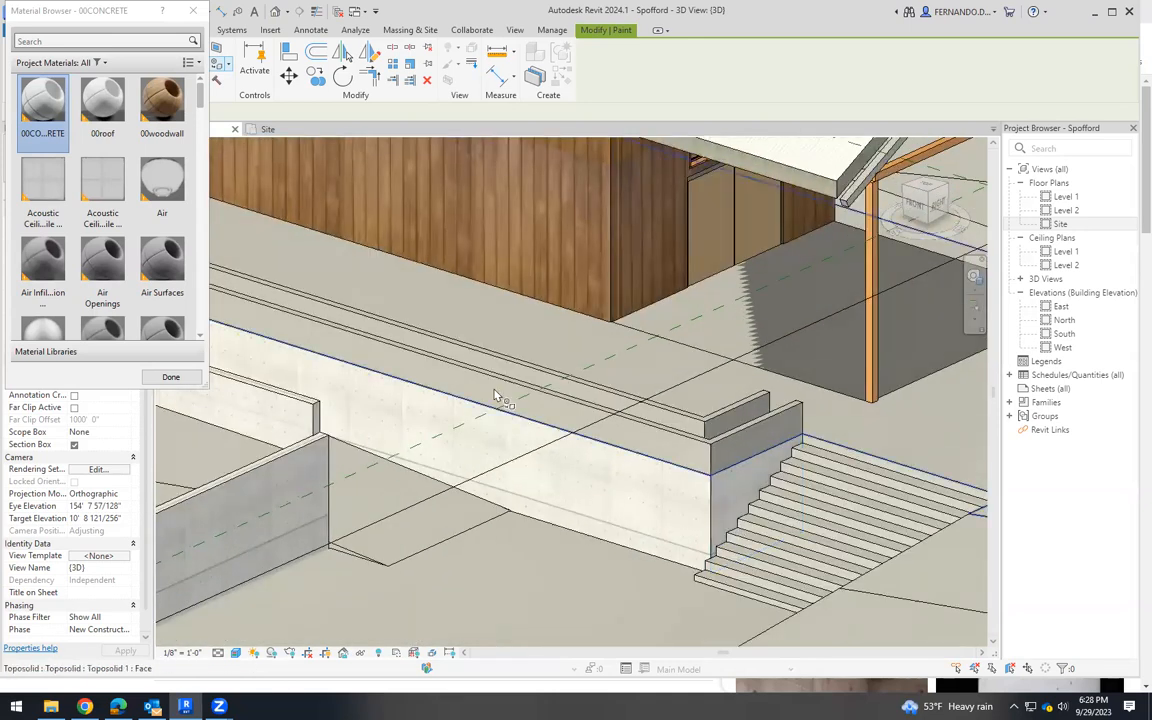
{"action": "scroll", "coordinate": [611, 430], "scroll_direction": "up", "scroll_amount": 2}
{"action": "scroll", "coordinate": [611, 430], "scroll_direction": "down", "scroll_amount": 3}
{"action": "scroll", "coordinate": [586, 404], "scroll_direction": "up", "scroll_amount": 5}
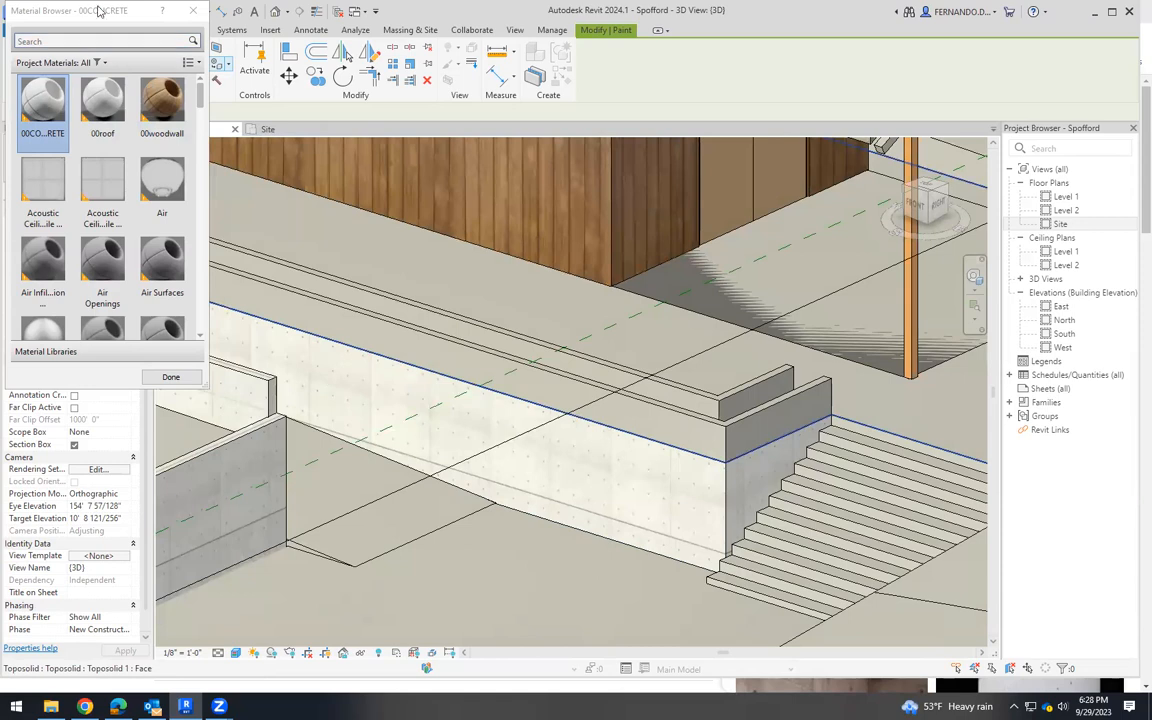
{"action": "left_click", "coordinate": [193, 12]}
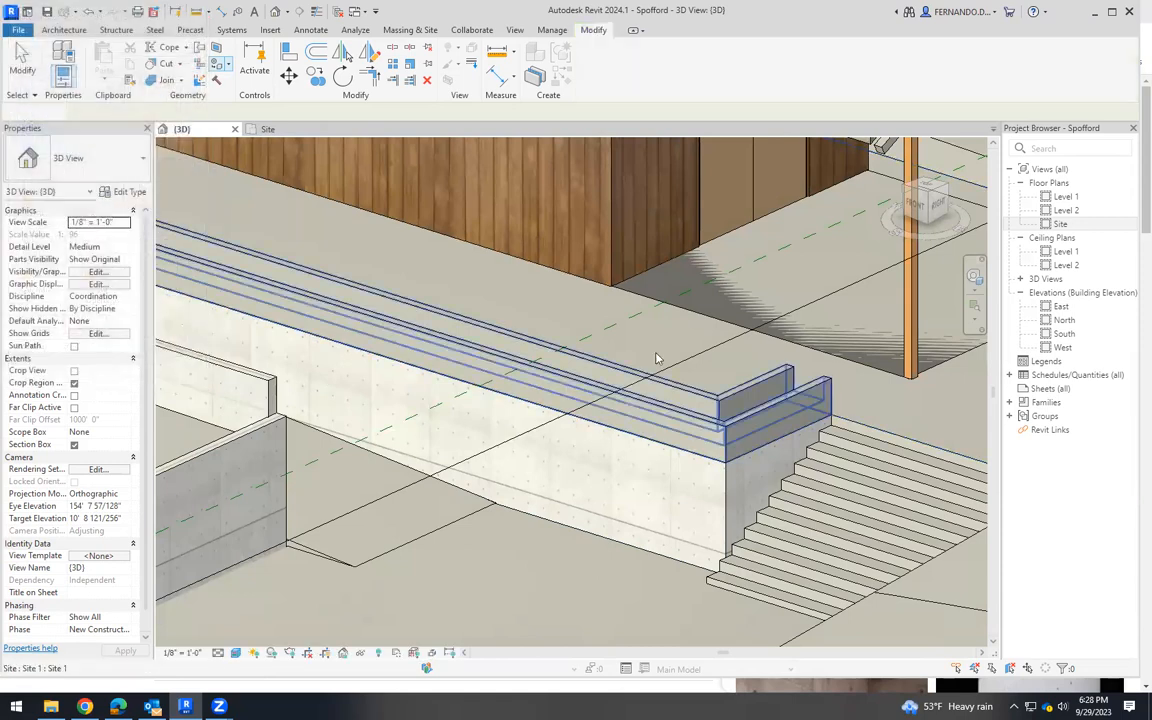
Edit the terrace curb in place, assign 00CONCRETE as its sweep's material, and finish the model.
{"action": "left_click", "coordinate": [650, 427]}
{"action": "middle_click_drag", "start_coordinate": [656, 452], "coordinate": [606, 498], "text": "shift"}
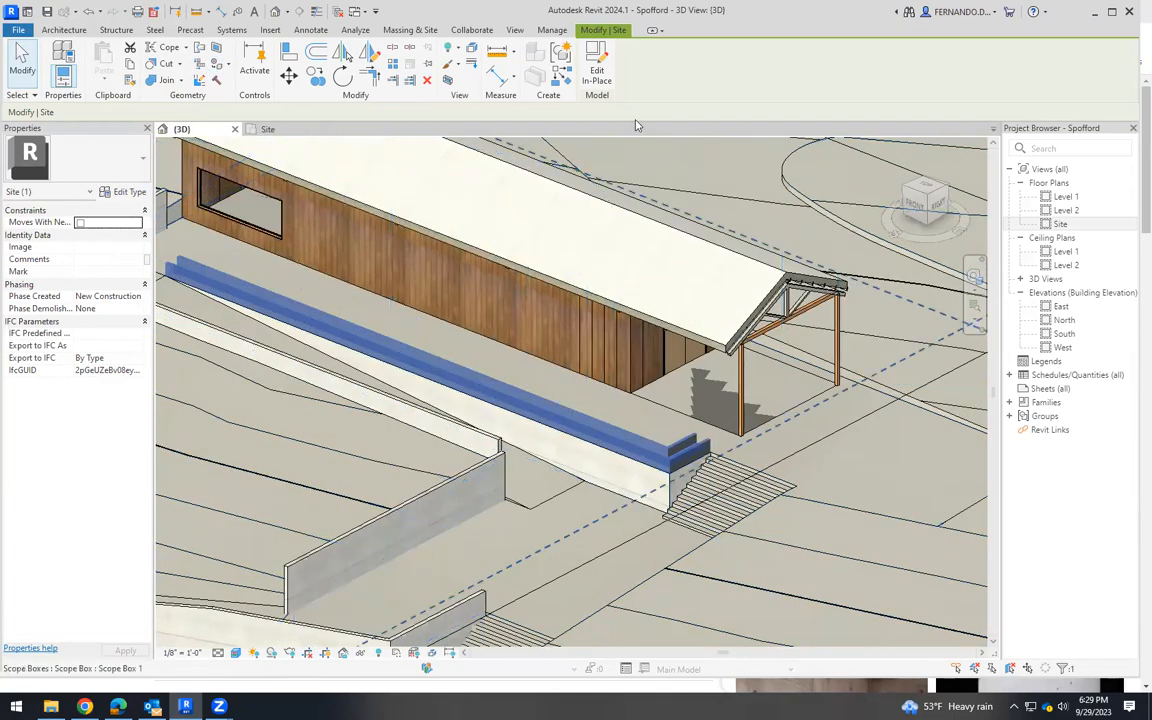
{"action": "left_click", "coordinate": [598, 68]}
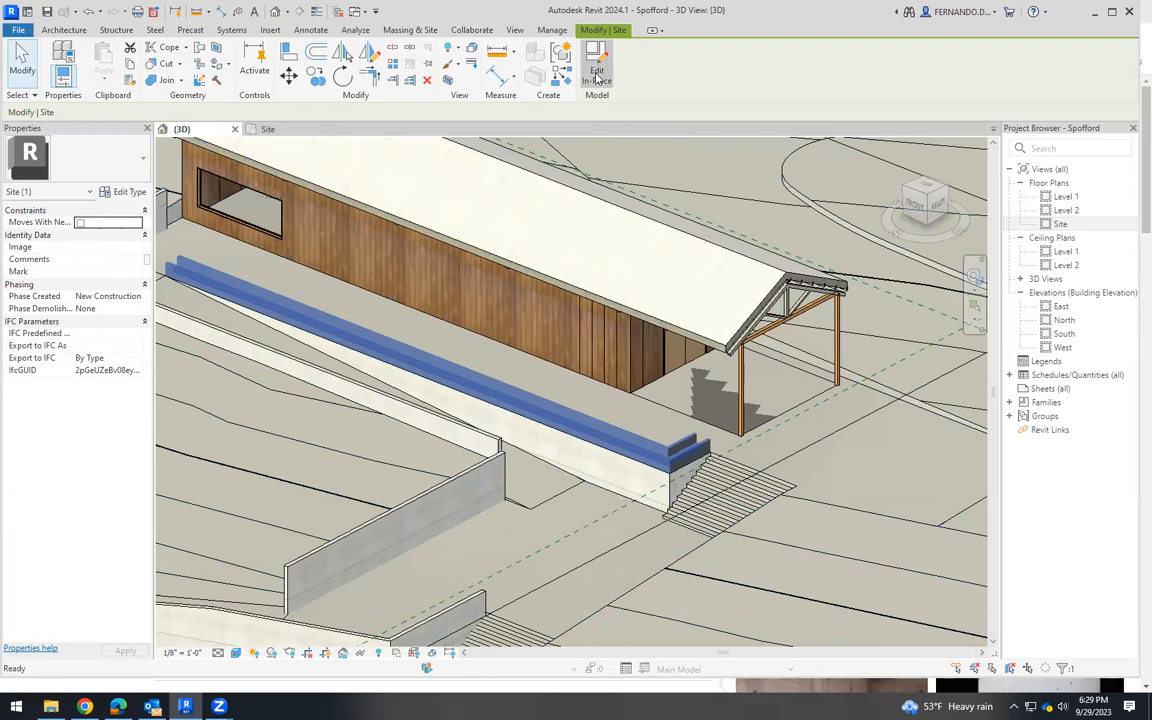
{"action": "left_click", "coordinate": [620, 447]}
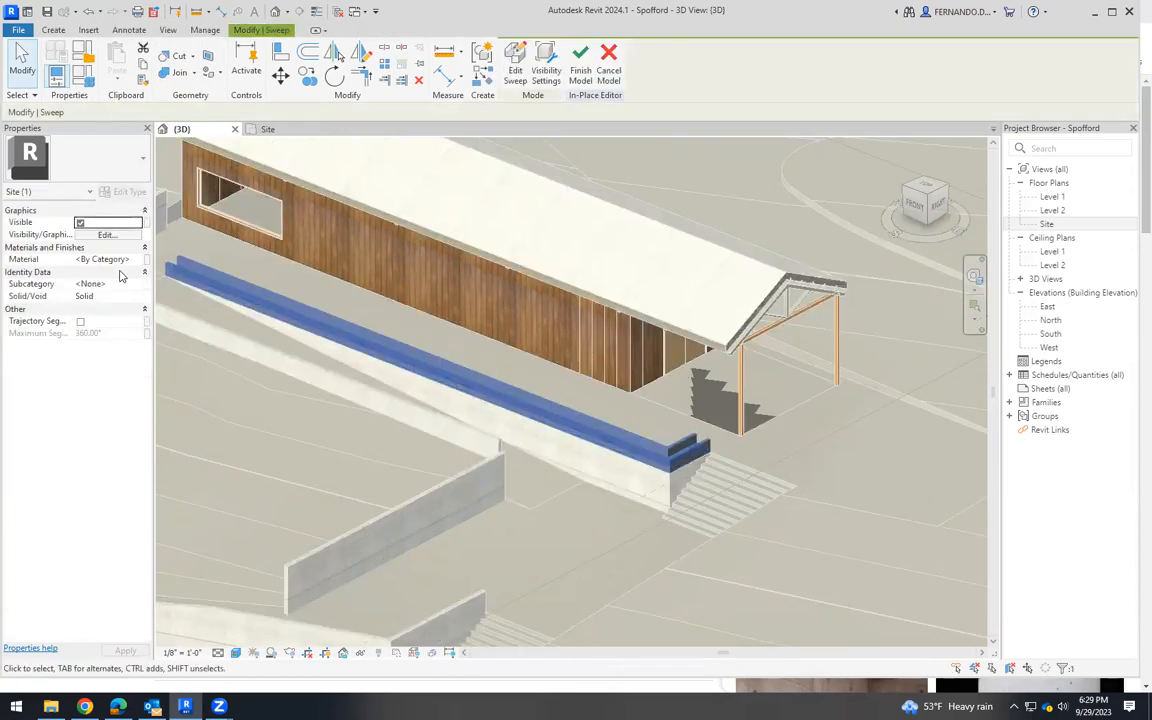
{"action": "left_click", "coordinate": [137, 260]}
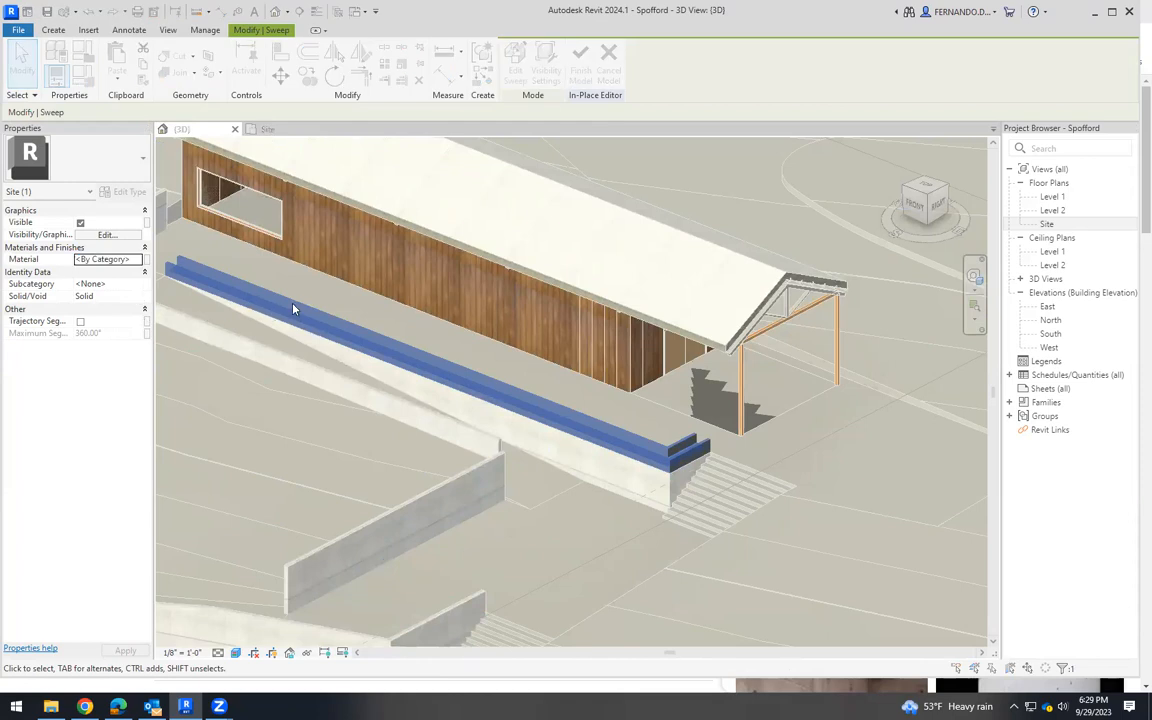
{"action": "left_click", "coordinate": [436, 248]}
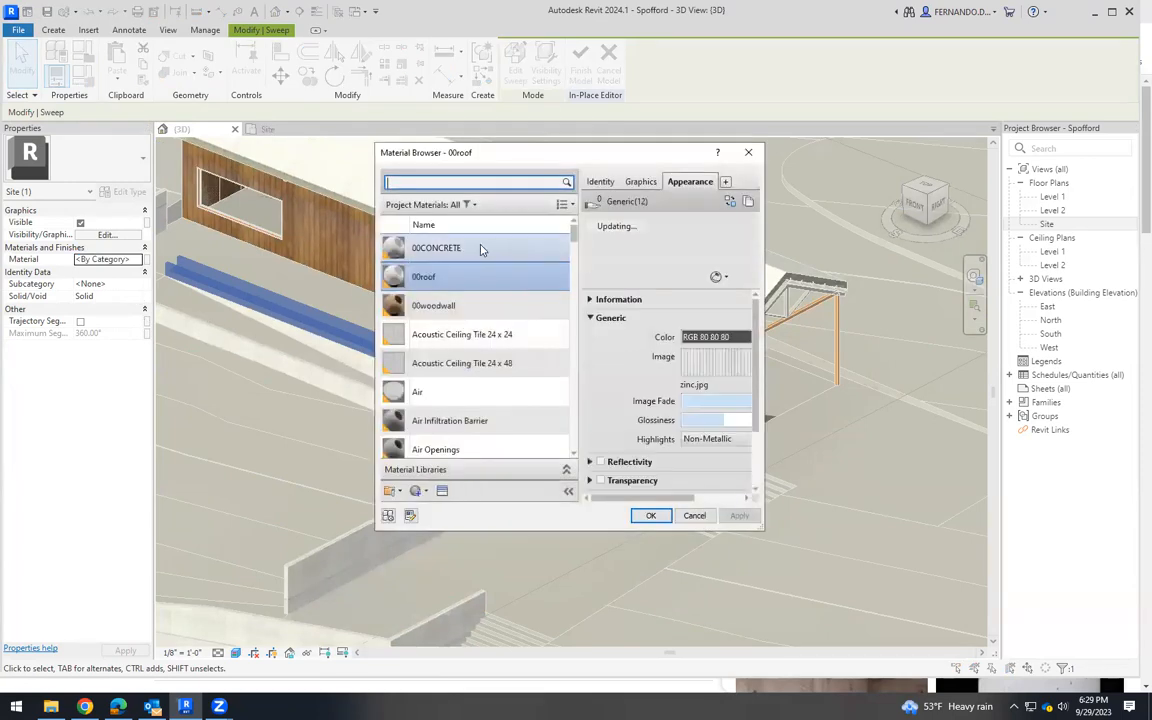
{"action": "left_click", "coordinate": [650, 515]}
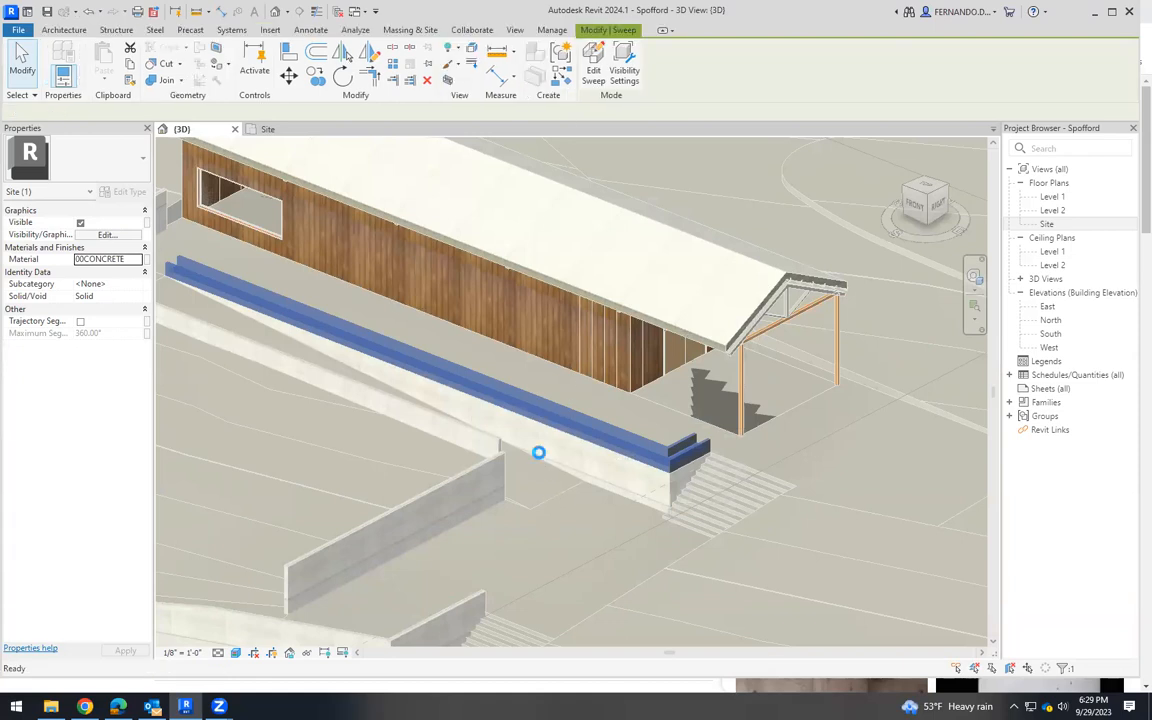
{"action": "key", "text": "Escape"}
{"action": "scroll", "coordinate": [560, 470], "scroll_direction": "down", "scroll_amount": 6}
{"action": "scroll", "coordinate": [586, 492], "scroll_direction": "up", "scroll_amount": 5}
{"action": "scroll", "coordinate": [521, 502], "scroll_direction": "up", "scroll_amount": 5}
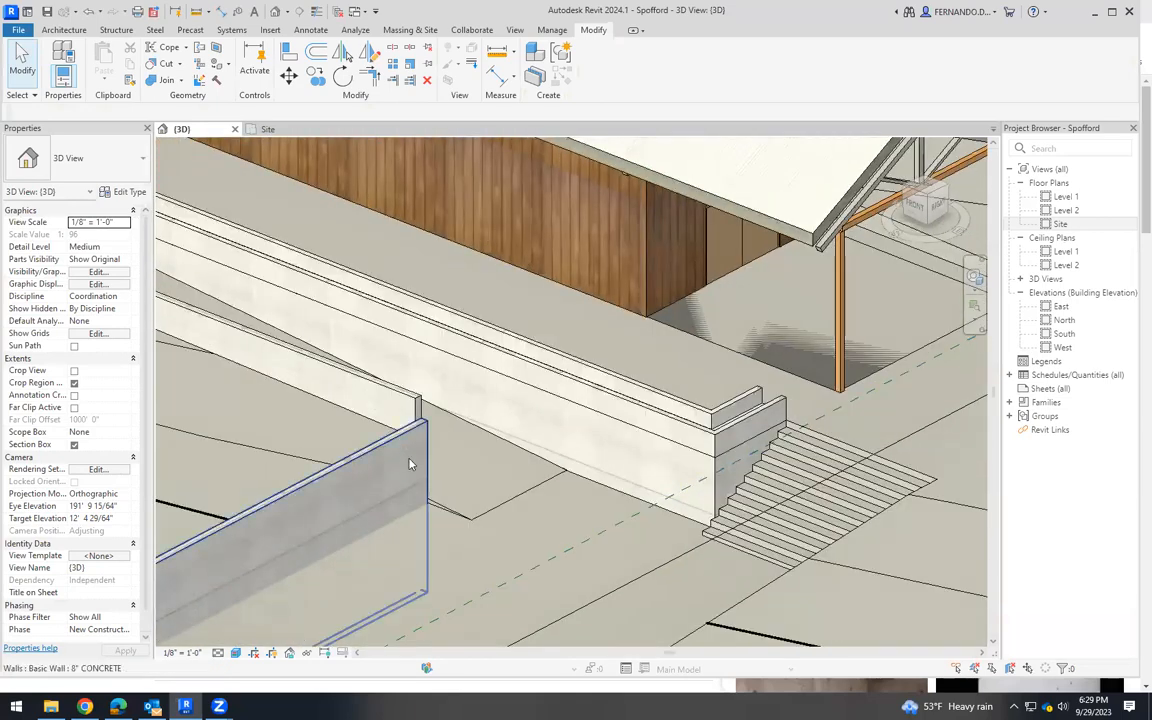
Check the structure layer's material in the 8" CONCRETE type of the retaining wall below the terrace.
{"action": "left_click", "coordinate": [372, 455]}
{"action": "left_click", "coordinate": [128, 193]}
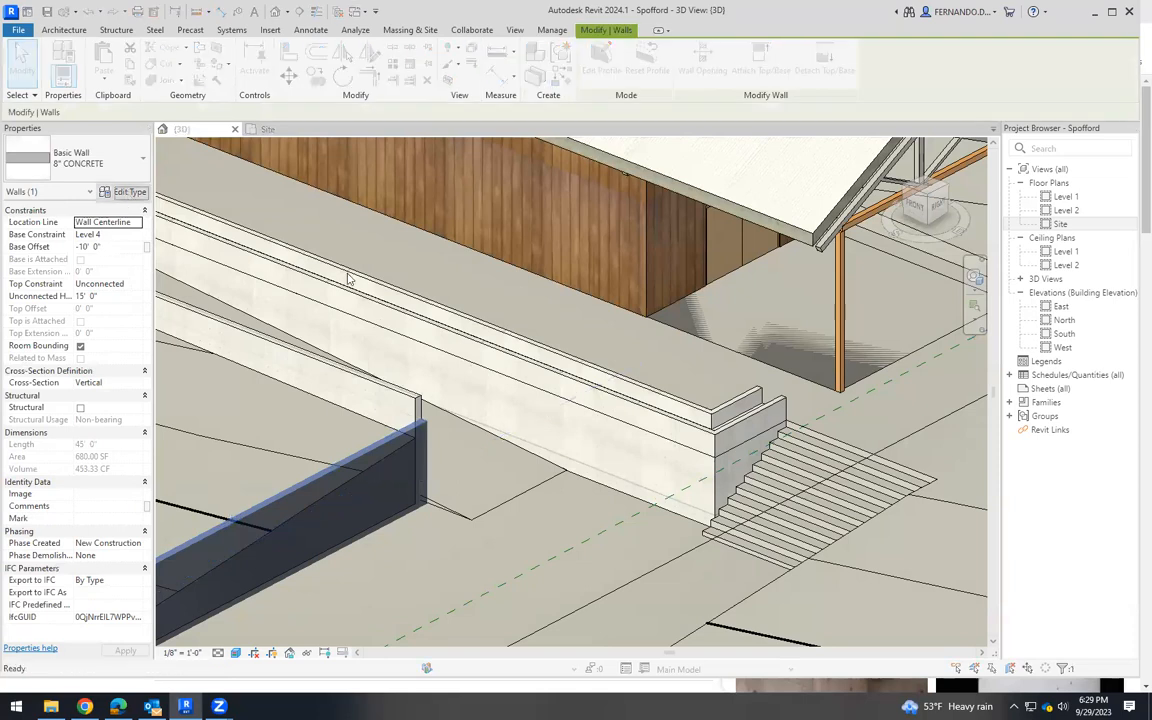
{"action": "left_click", "coordinate": [472, 269]}
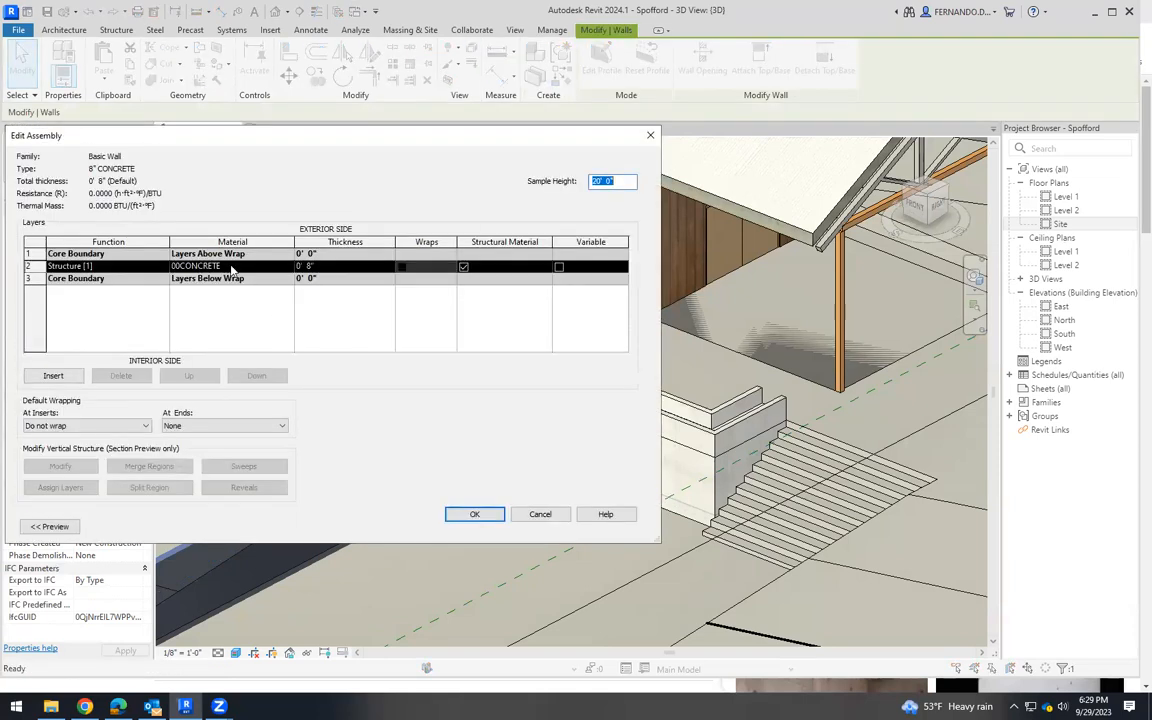
{"action": "left_click", "coordinate": [548, 516]}
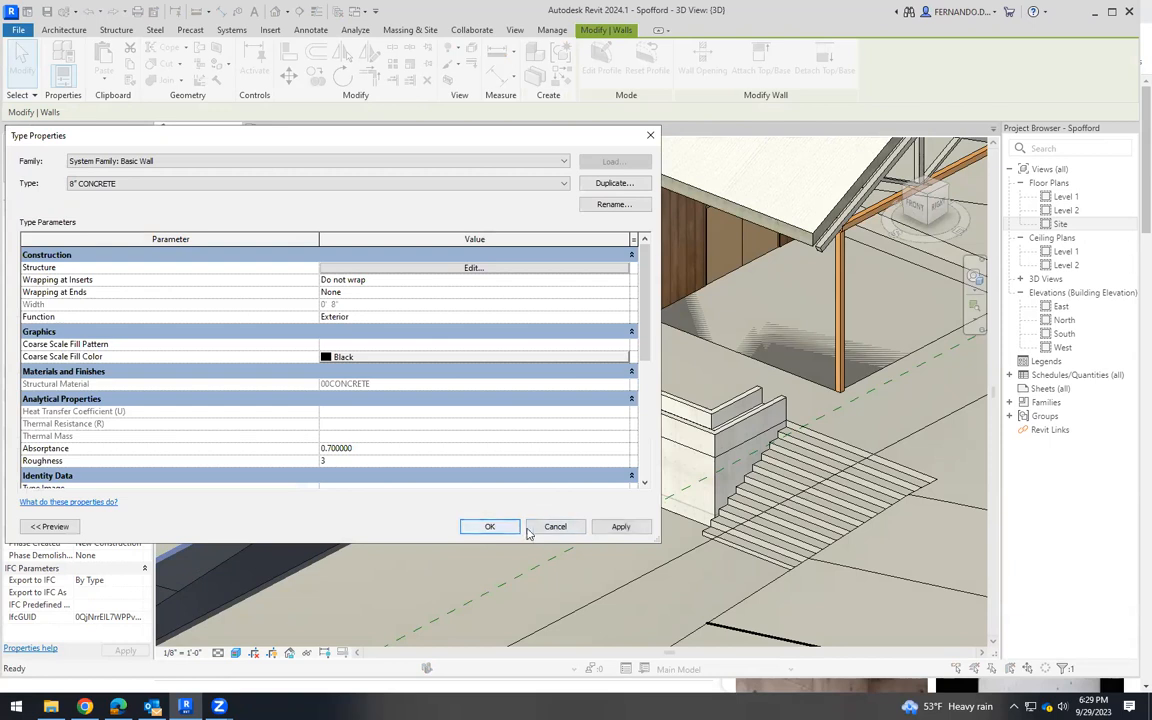
{"action": "left_click", "coordinate": [536, 533]}
{"action": "scroll", "coordinate": [525, 543], "scroll_direction": "down", "scroll_amount": 2}
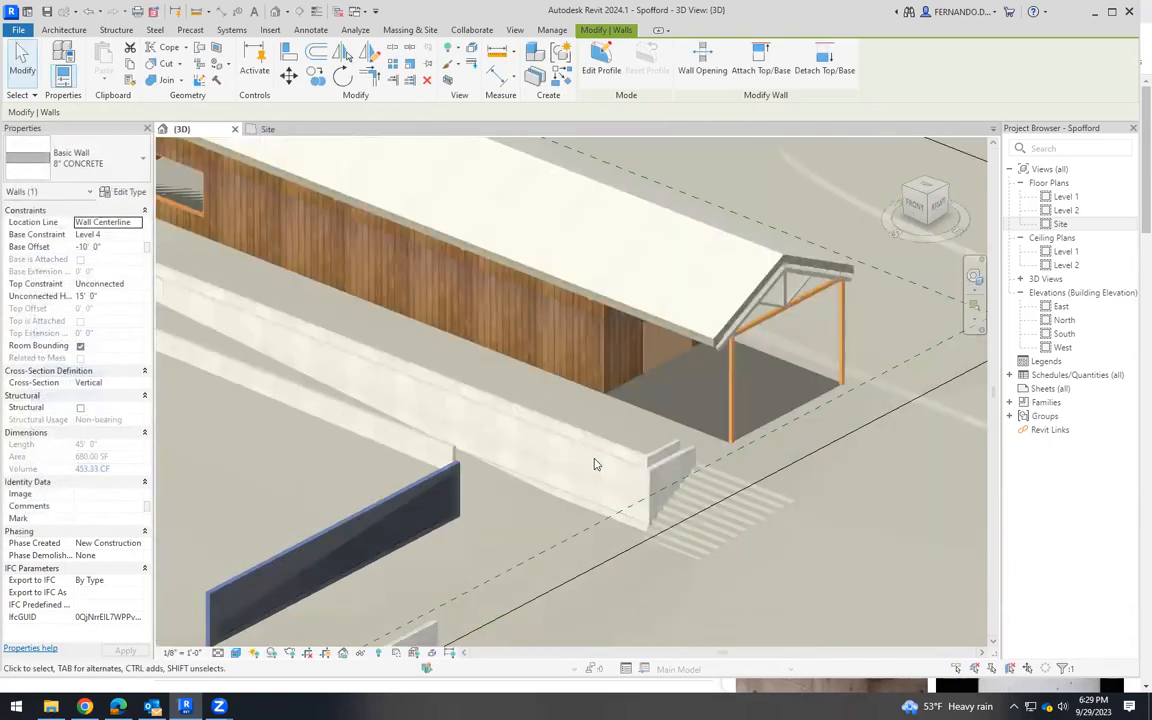
Reopen the terrace curb for in-place editing, check its sweep's material, and leave the in-place editor.
{"action": "scroll", "coordinate": [594, 464], "scroll_direction": "up", "scroll_amount": 4}
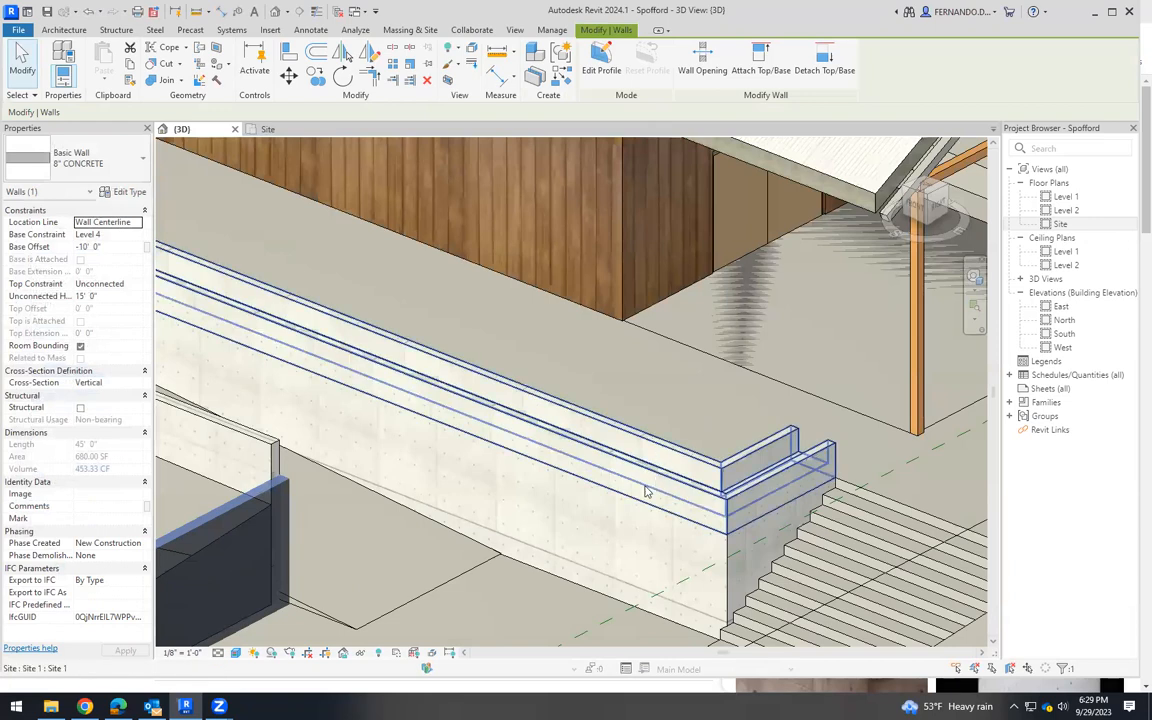
{"action": "left_click", "coordinate": [640, 491]}
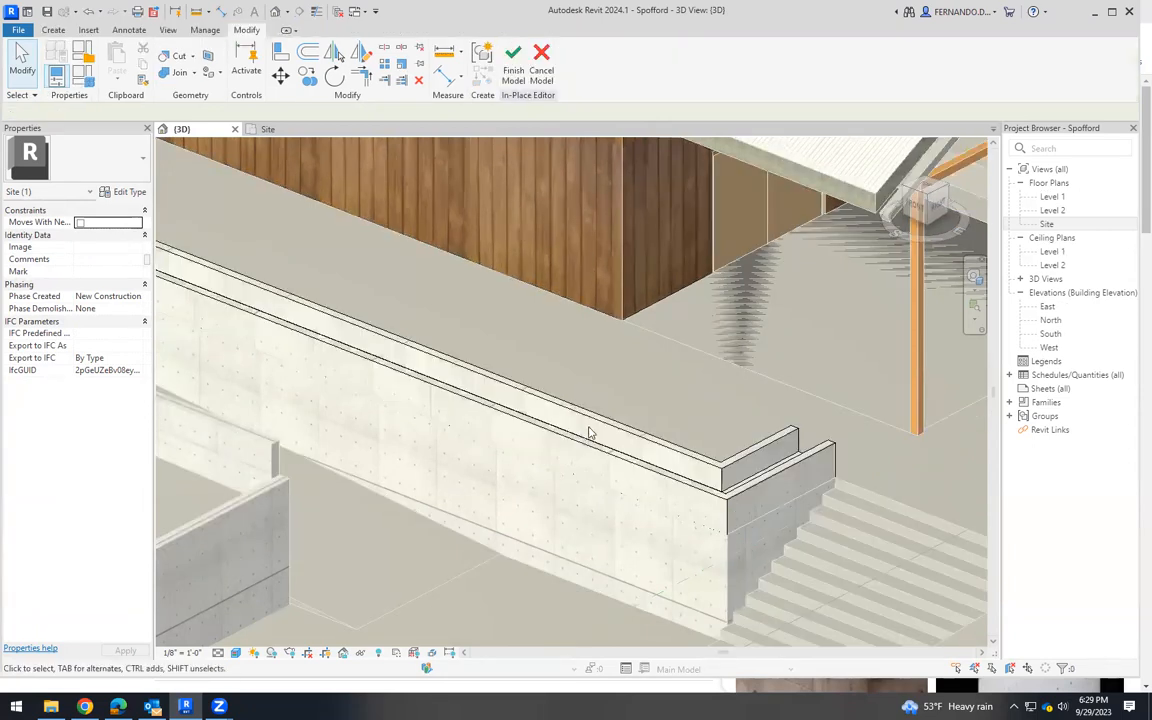
{"action": "left_click", "coordinate": [324, 376]}
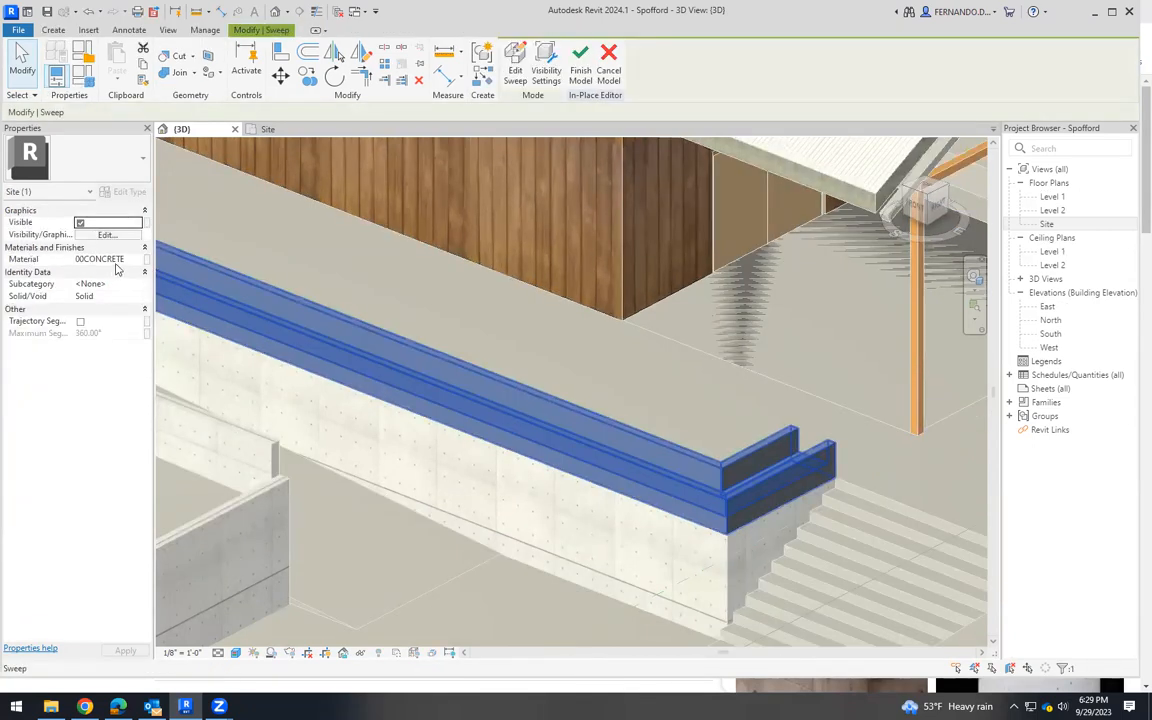
{"action": "key", "text": "Escape"}
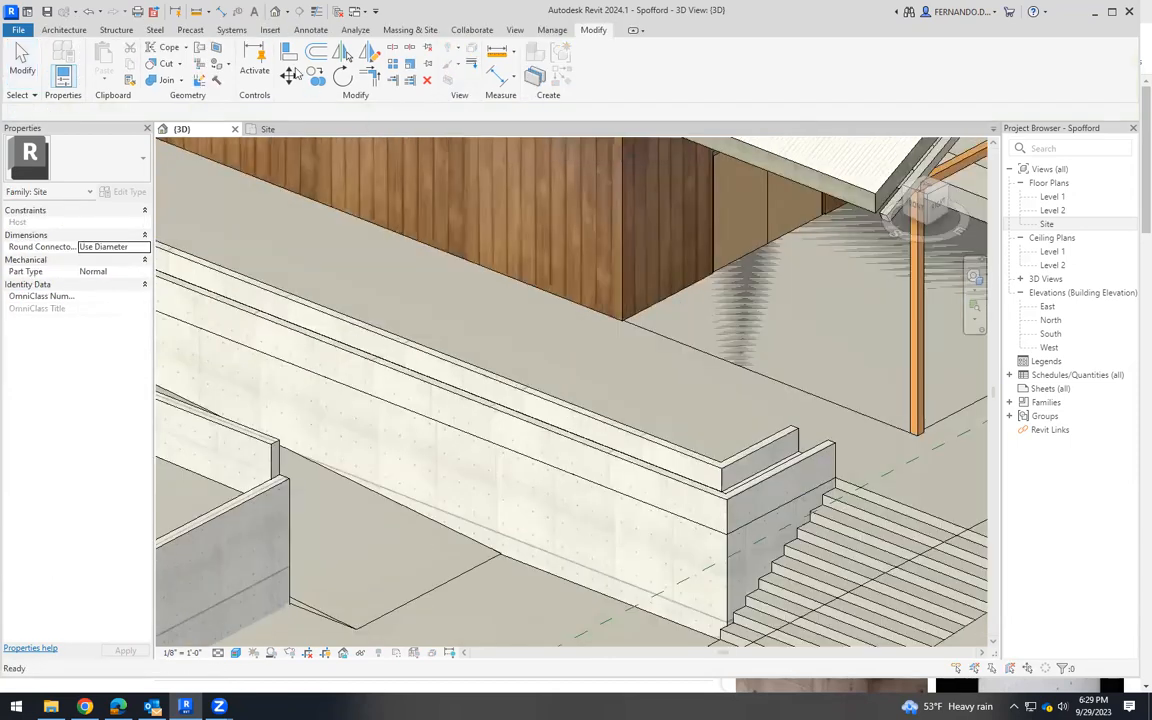
{"action": "left_click", "coordinate": [646, 409]}
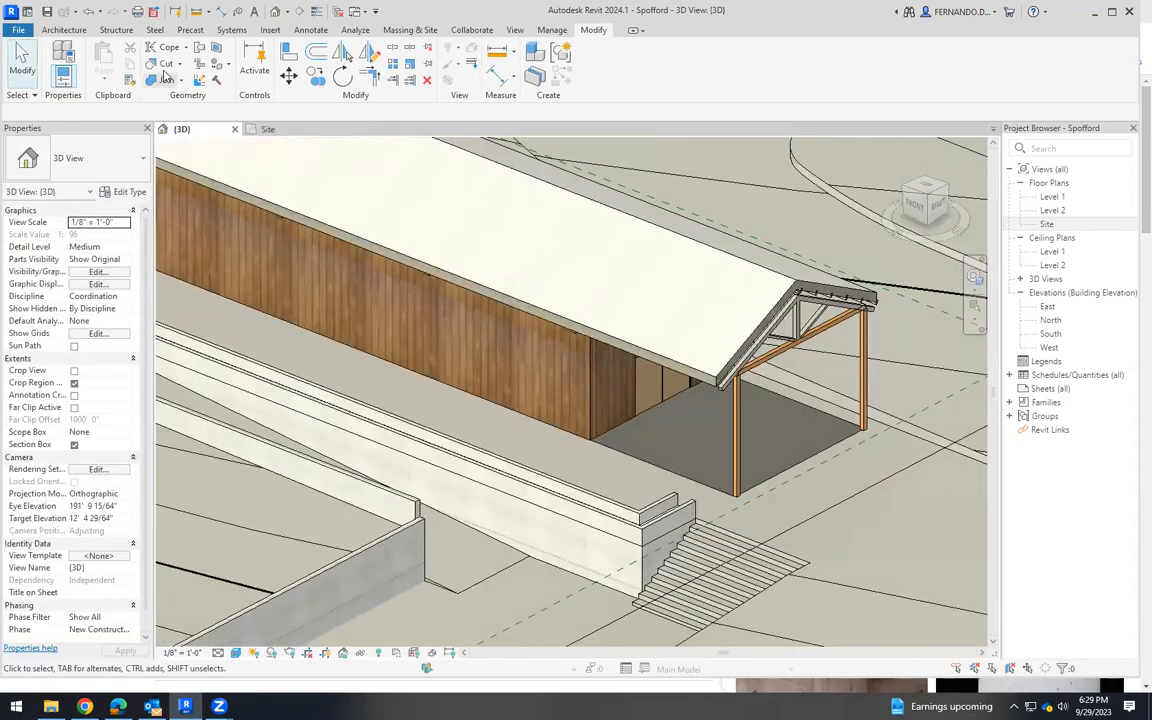
Examine the upper building, its terrace, ramp and stairs from several angles for surfaces still lacking a material.
{"action": "left_click", "coordinate": [217, 66]}
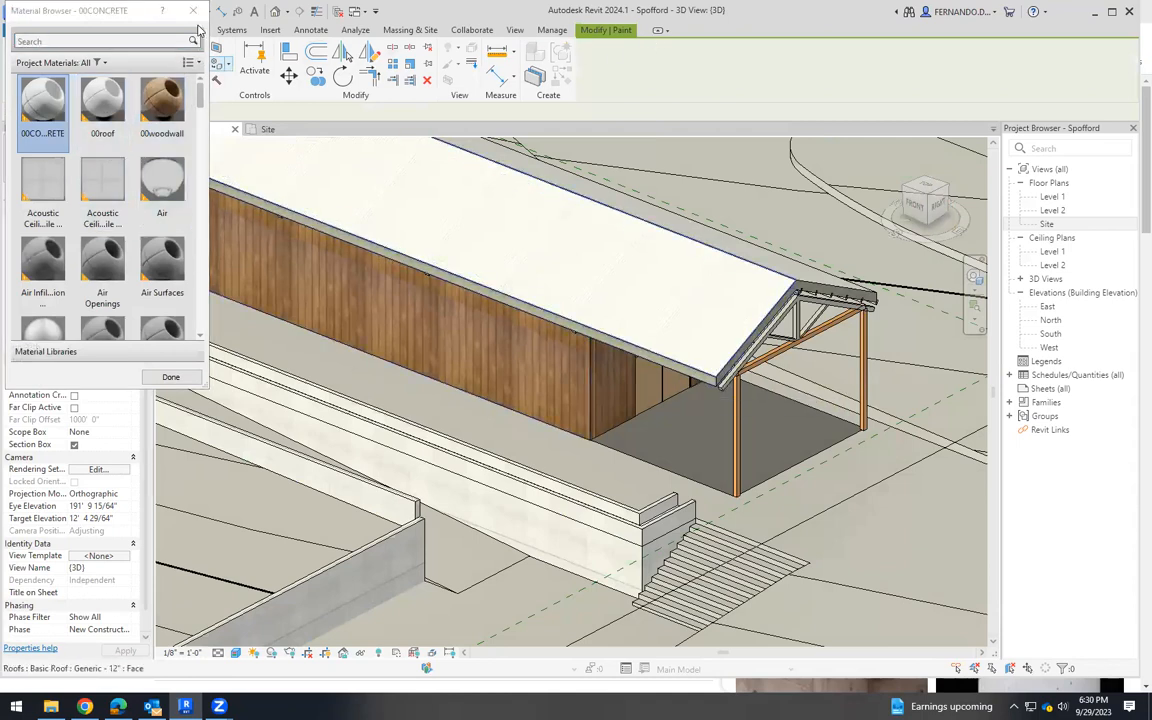
{"action": "left_click", "coordinate": [193, 11]}
{"action": "scroll", "coordinate": [629, 417], "scroll_direction": "down", "scroll_amount": 6}
{"action": "middle_click_drag", "start_coordinate": [594, 510], "coordinate": [784, 488], "text": "shift"}
{"action": "scroll", "coordinate": [761, 463], "scroll_direction": "up", "scroll_amount": 5}
{"action": "middle_click_drag", "start_coordinate": [511, 461], "coordinate": [561, 424], "text": "shift"}
{"action": "scroll", "coordinate": [593, 428], "scroll_direction": "down", "scroll_amount": 3}
{"action": "middle_click_drag", "start_coordinate": [604, 488], "coordinate": [738, 545], "text": "shift"}
{"action": "scroll", "coordinate": [662, 418], "scroll_direction": "down", "scroll_amount": 3}
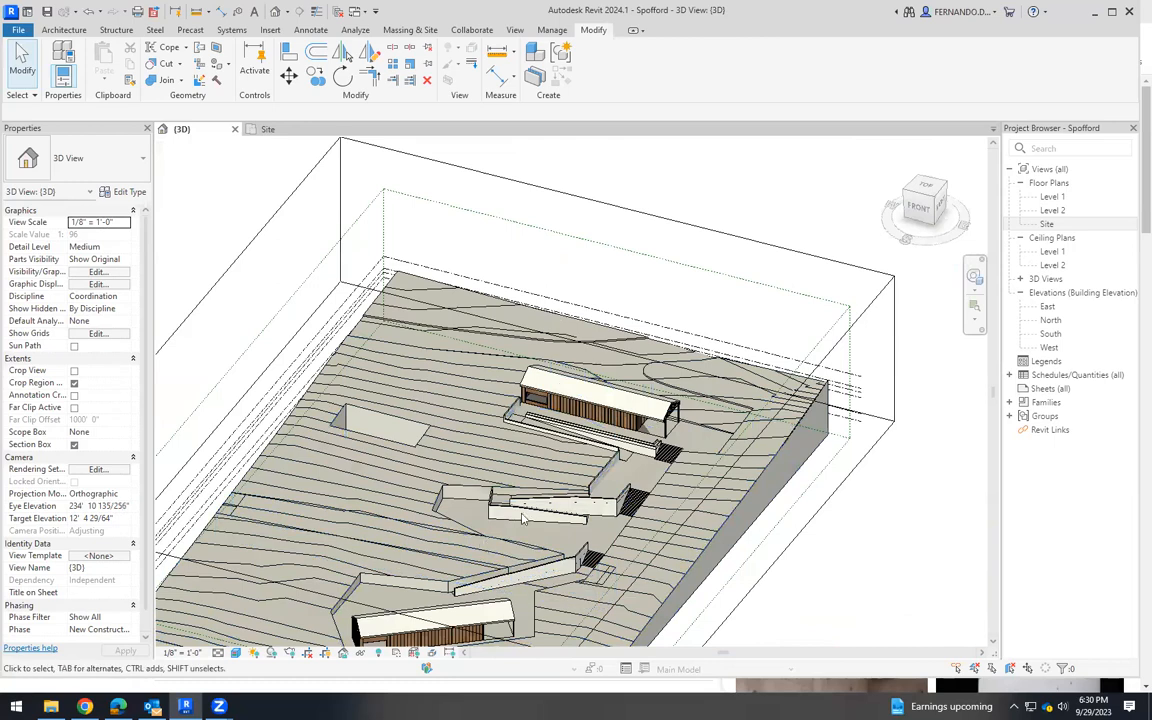
{"action": "scroll", "coordinate": [590, 411], "scroll_direction": "up", "scroll_amount": 4}
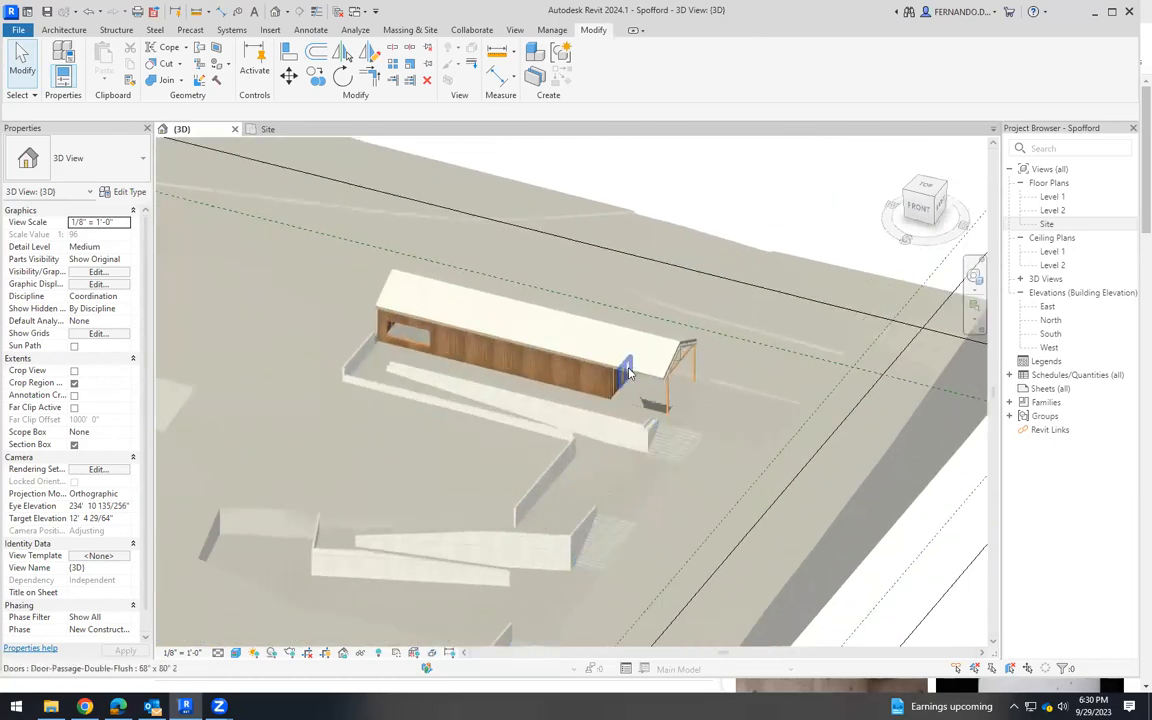
{"action": "scroll", "coordinate": [641, 370], "scroll_direction": "up", "scroll_amount": 2}
{"action": "scroll", "coordinate": [610, 440], "scroll_direction": "down", "scroll_amount": 3}
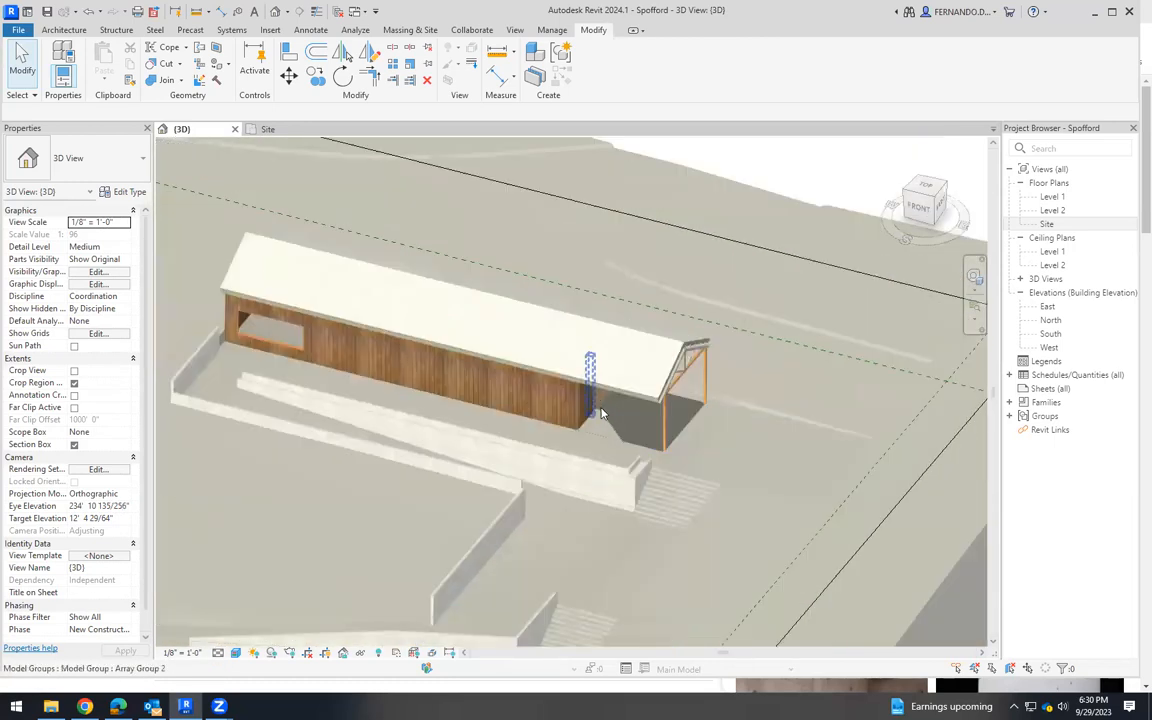
{"action": "scroll", "coordinate": [612, 437], "scroll_direction": "down", "scroll_amount": 3}
{"action": "middle_click_drag", "start_coordinate": [612, 437], "coordinate": [610, 505], "text": "shift"}
{"action": "scroll", "coordinate": [592, 492], "scroll_direction": "up", "scroll_amount": 5}
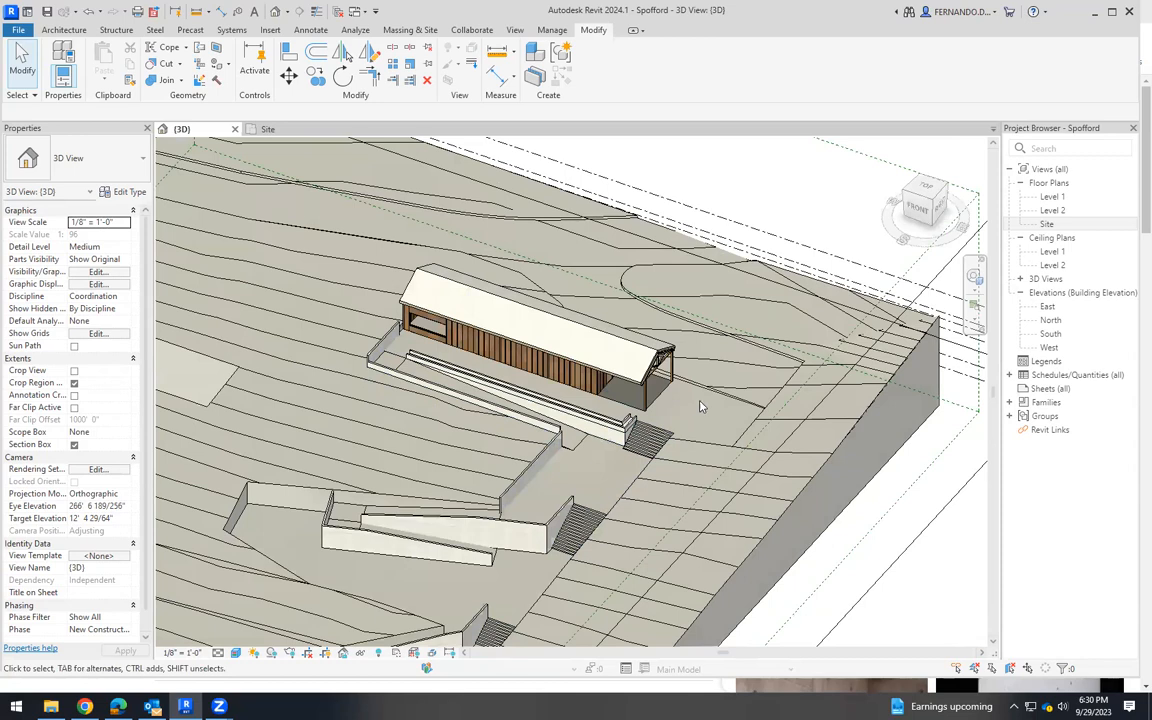
{"action": "scroll", "coordinate": [690, 410], "scroll_direction": "up", "scroll_amount": 3}
{"action": "middle_click_drag", "start_coordinate": [697, 389], "coordinate": [630, 440], "text": "shift"}
{"action": "scroll", "coordinate": [490, 400], "scroll_direction": "down", "scroll_amount": 2}
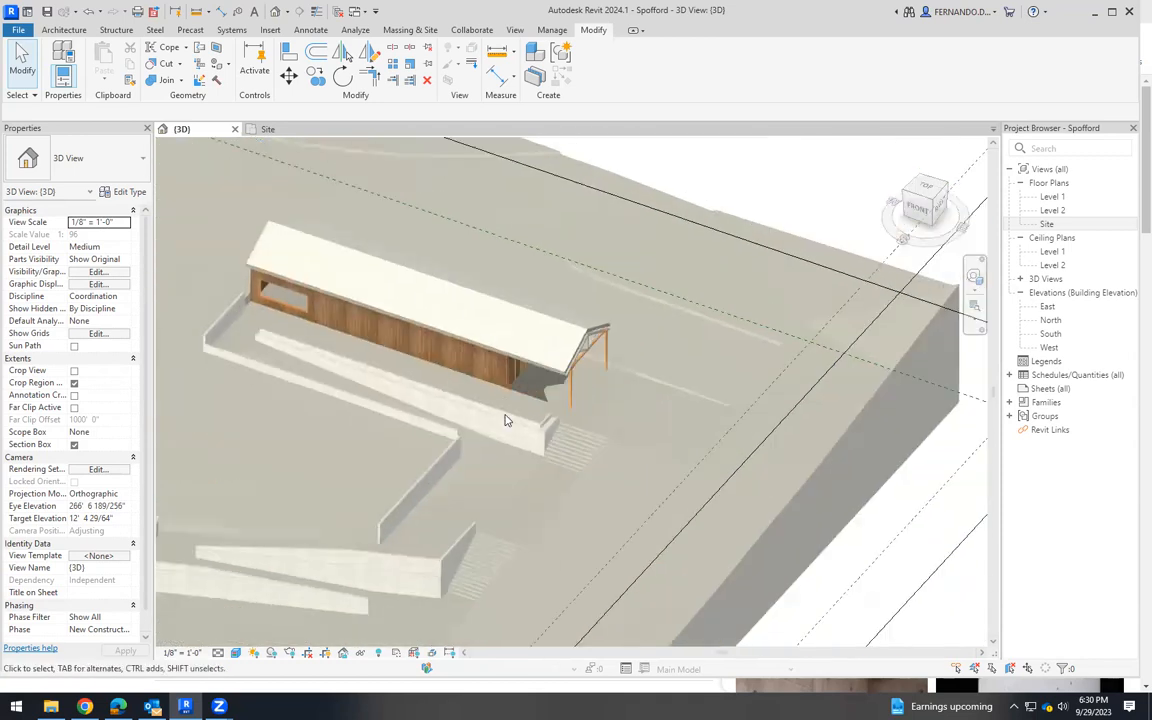
{"action": "scroll", "coordinate": [459, 440], "scroll_direction": "down", "scroll_amount": 2}
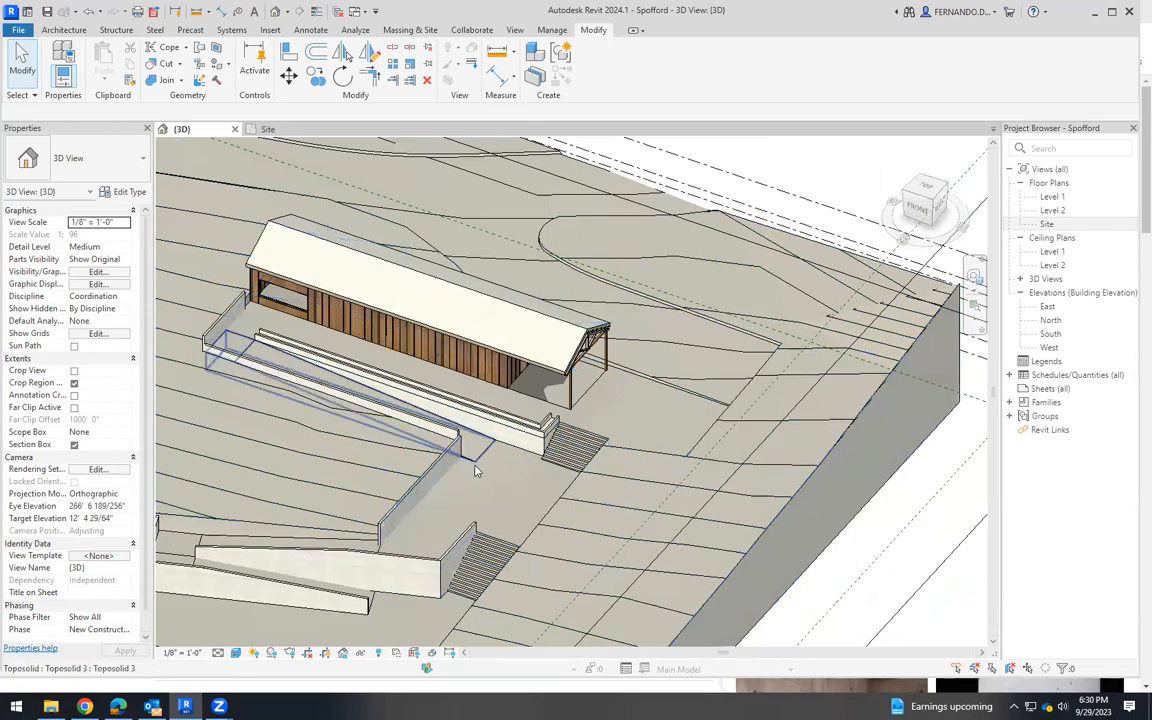
{"action": "scroll", "coordinate": [463, 445], "scroll_direction": "up", "scroll_amount": 4}
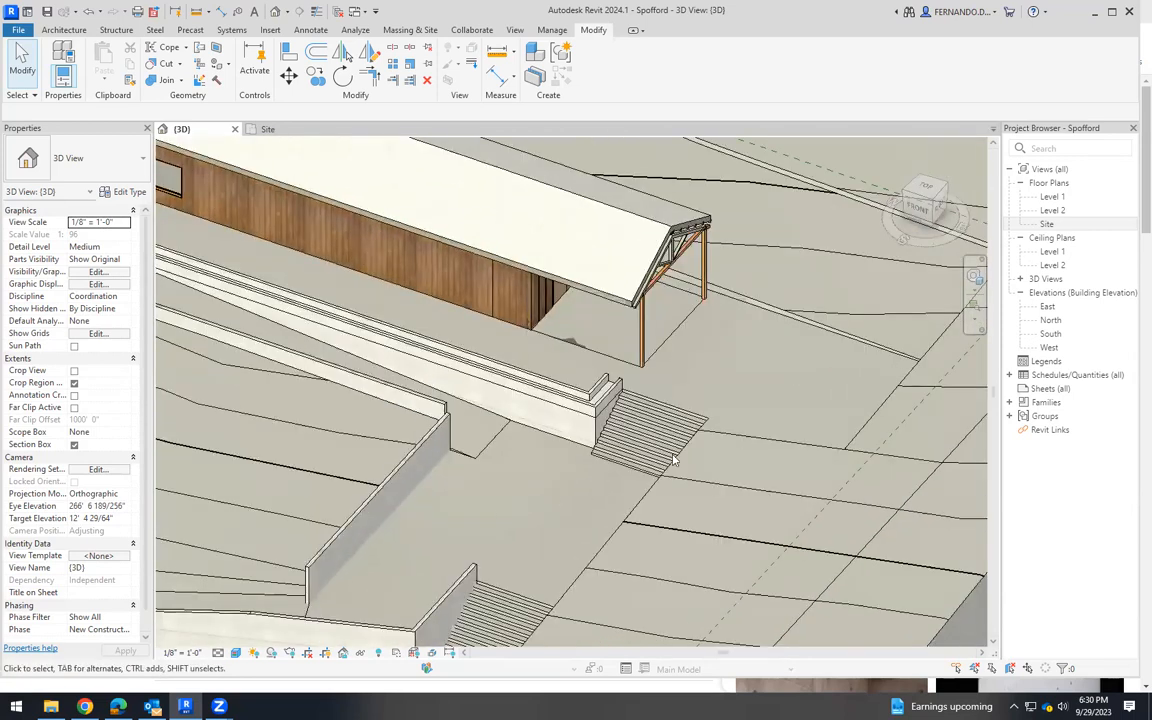
{"action": "scroll", "coordinate": [770, 426], "scroll_direction": "down", "scroll_amount": 1}
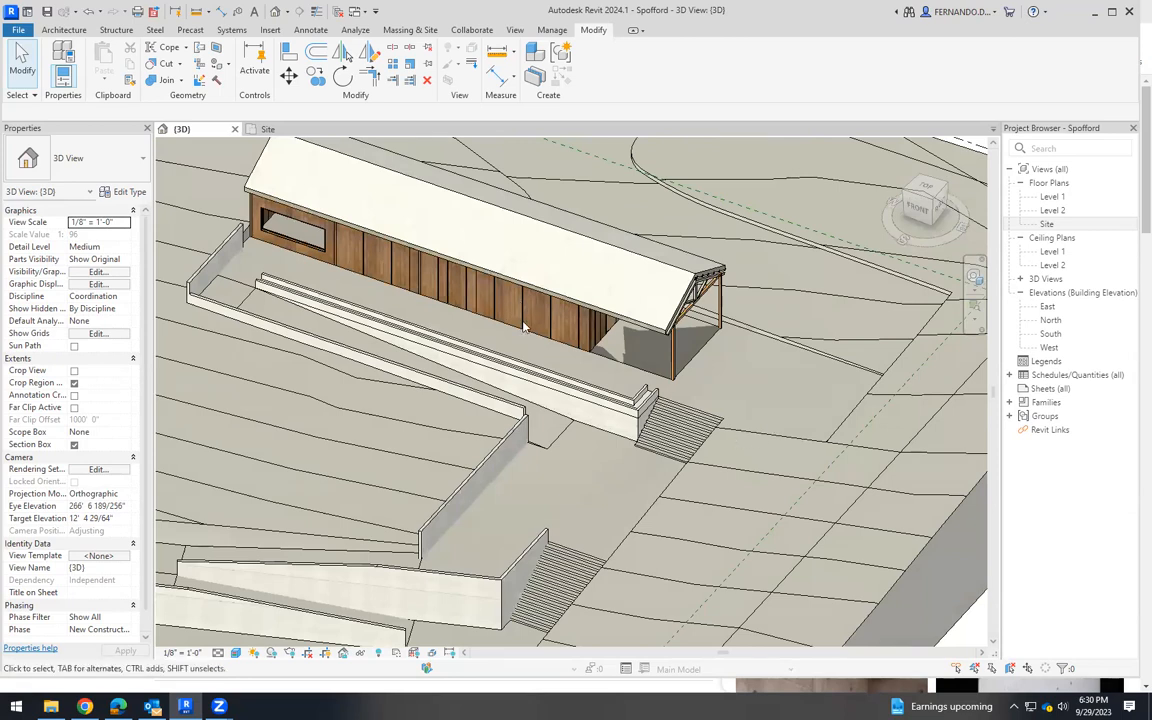
{"action": "scroll", "coordinate": [248, 305], "scroll_direction": "up", "scroll_amount": 3}
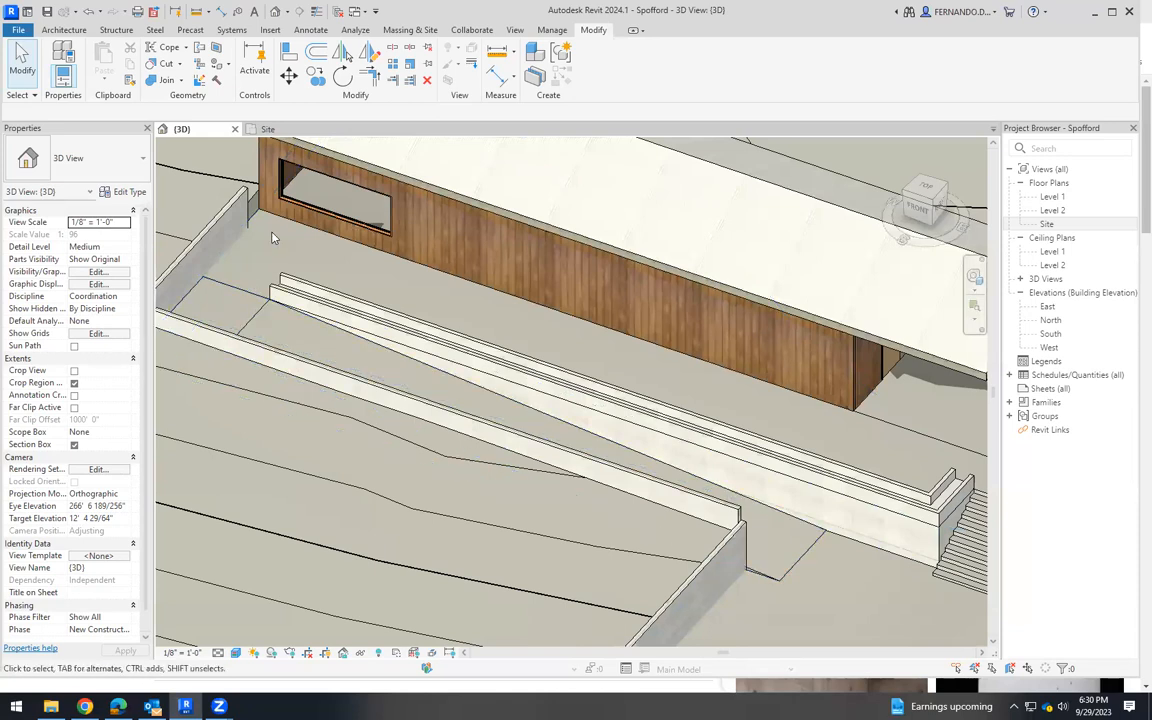
Check the type properties of the toposolid ramp below the terrace for a material setting, leaving them unchanged.
{"action": "left_click", "coordinate": [262, 317]}
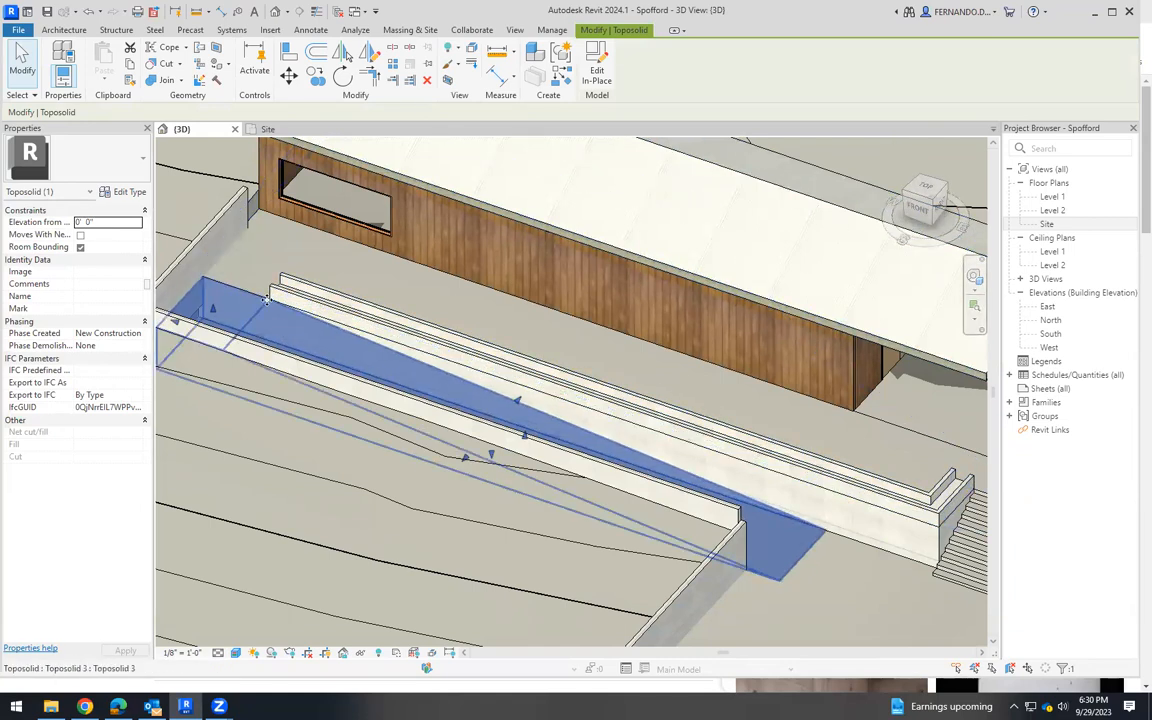
{"action": "left_click", "coordinate": [129, 192]}
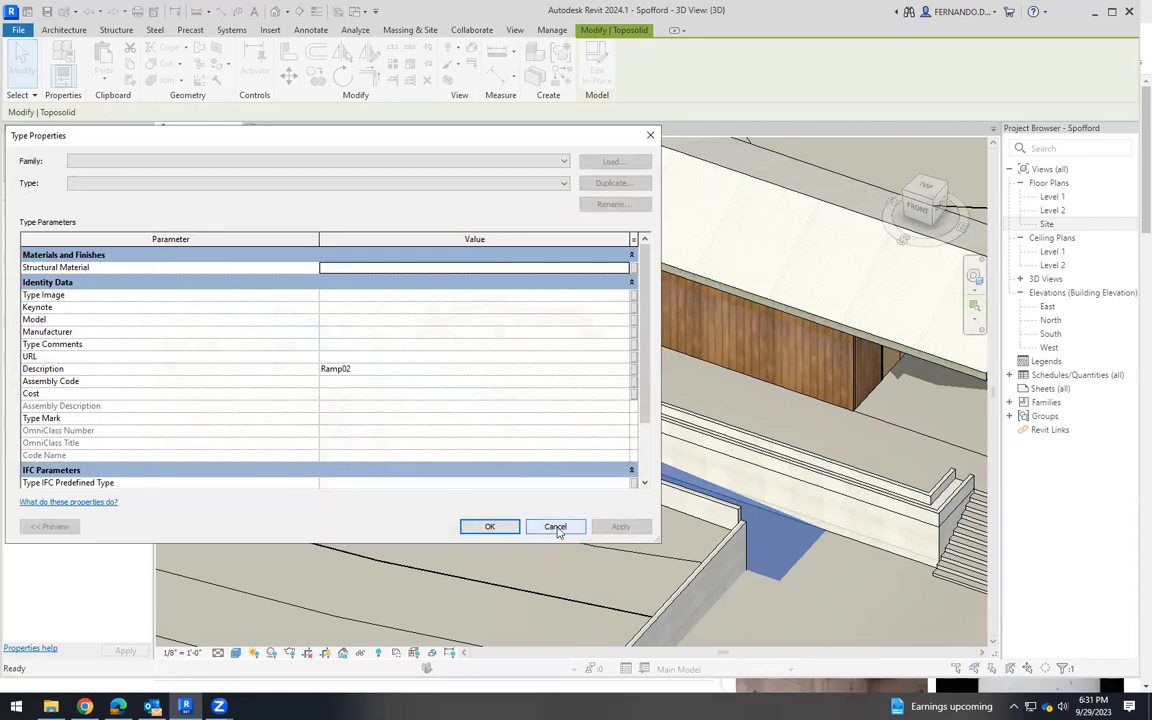
{"action": "scroll", "coordinate": [320, 447], "scroll_direction": "down", "scroll_amount": 2}
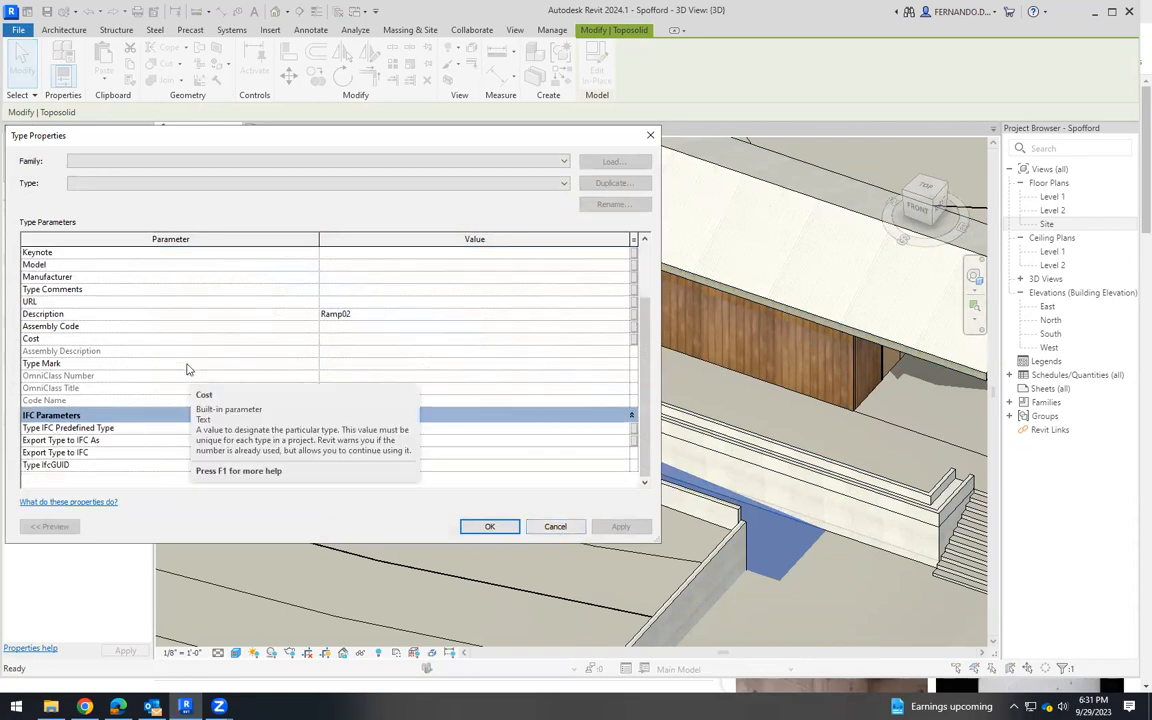
{"action": "scroll", "coordinate": [140, 380], "scroll_direction": "up", "scroll_amount": 2}
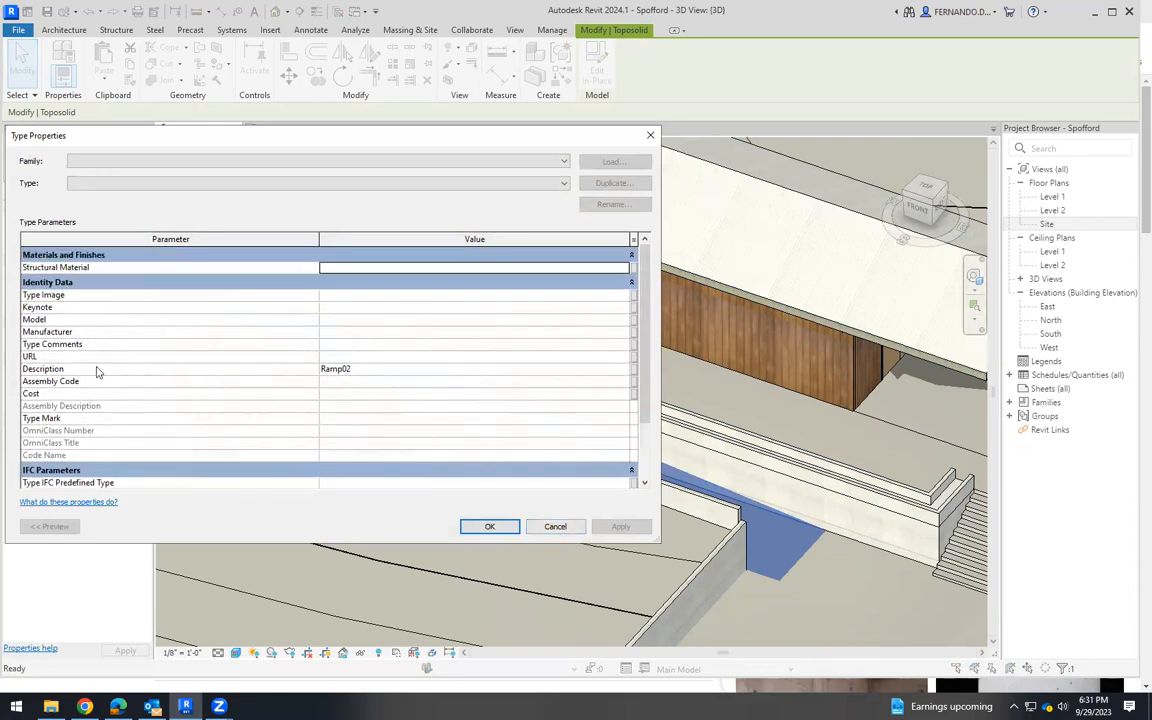
{"action": "left_click", "coordinate": [547, 527]}
Edit the upper ramp in place and open the material selection for its extrusion.
{"action": "left_click", "coordinate": [597, 70]}
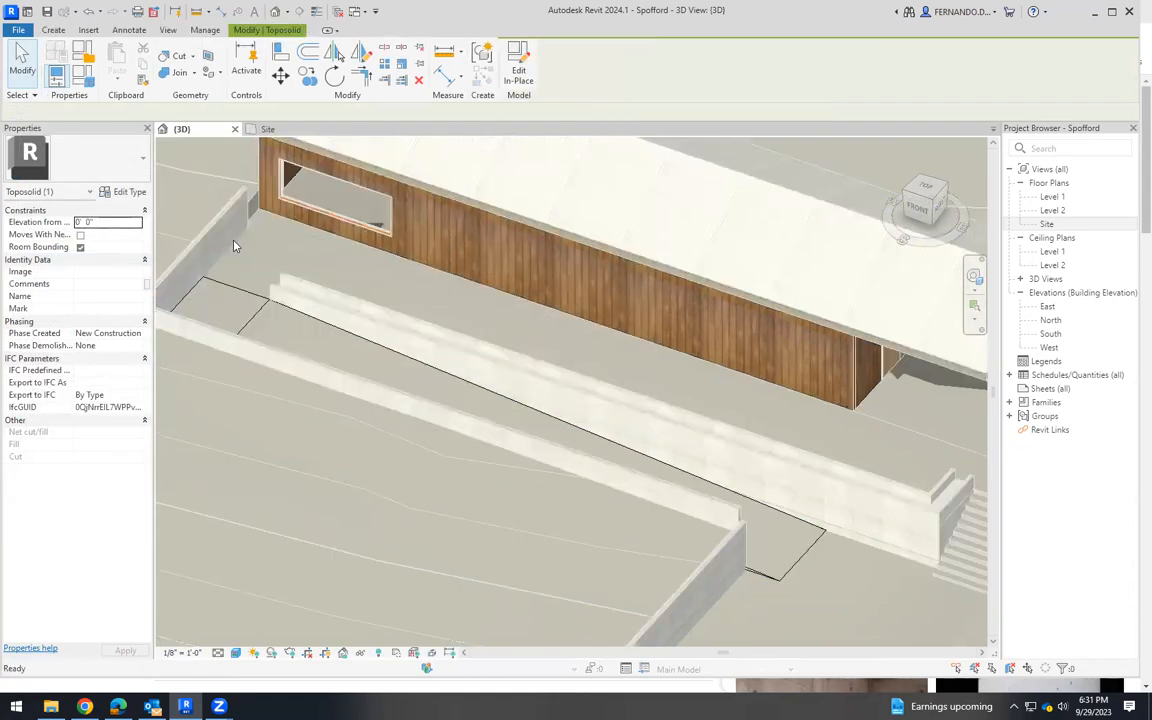
{"action": "left_click", "coordinate": [184, 300]}
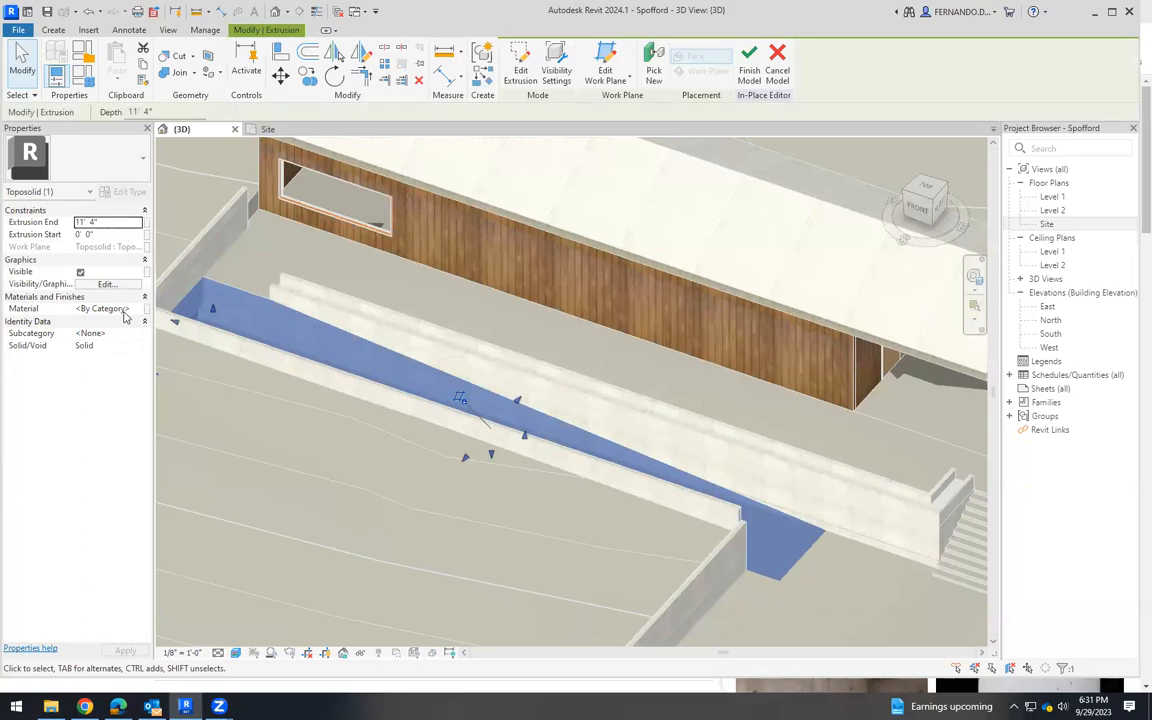
{"action": "left_click", "coordinate": [138, 311]}
{"action": "left_click", "coordinate": [141, 308]}
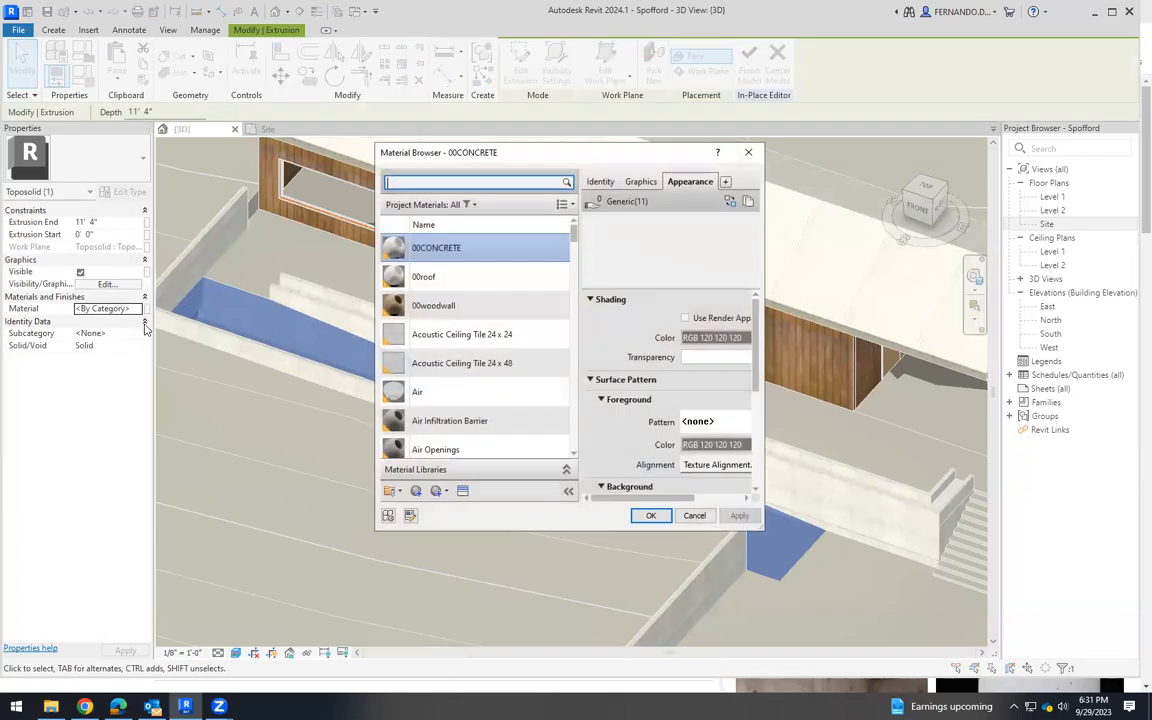
Create a new project material and name it 00stone.
{"action": "scroll", "coordinate": [568, 360], "scroll_direction": "down", "scroll_amount": 10}
{"action": "scroll", "coordinate": [568, 360], "scroll_direction": "down", "scroll_amount": 5}
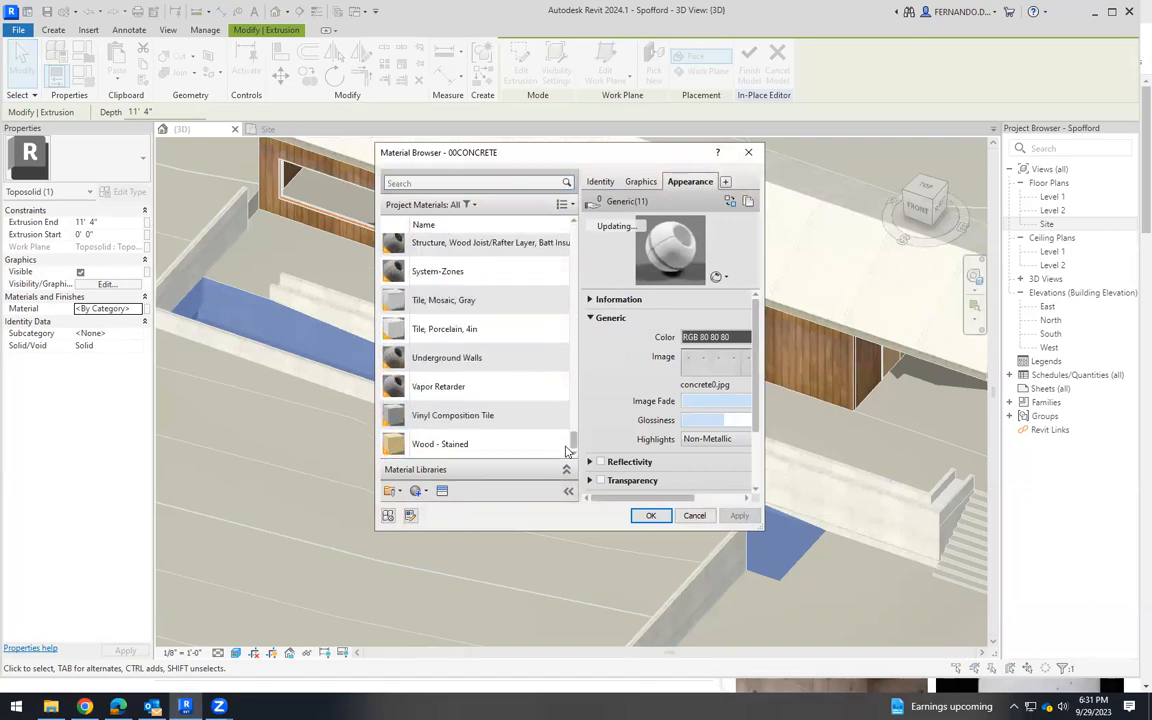
{"action": "left_click", "coordinate": [418, 490]}
{"action": "left_click", "coordinate": [431, 509]}
{"action": "left_click", "coordinate": [604, 181]}
{"action": "left_click", "coordinate": [694, 204]}
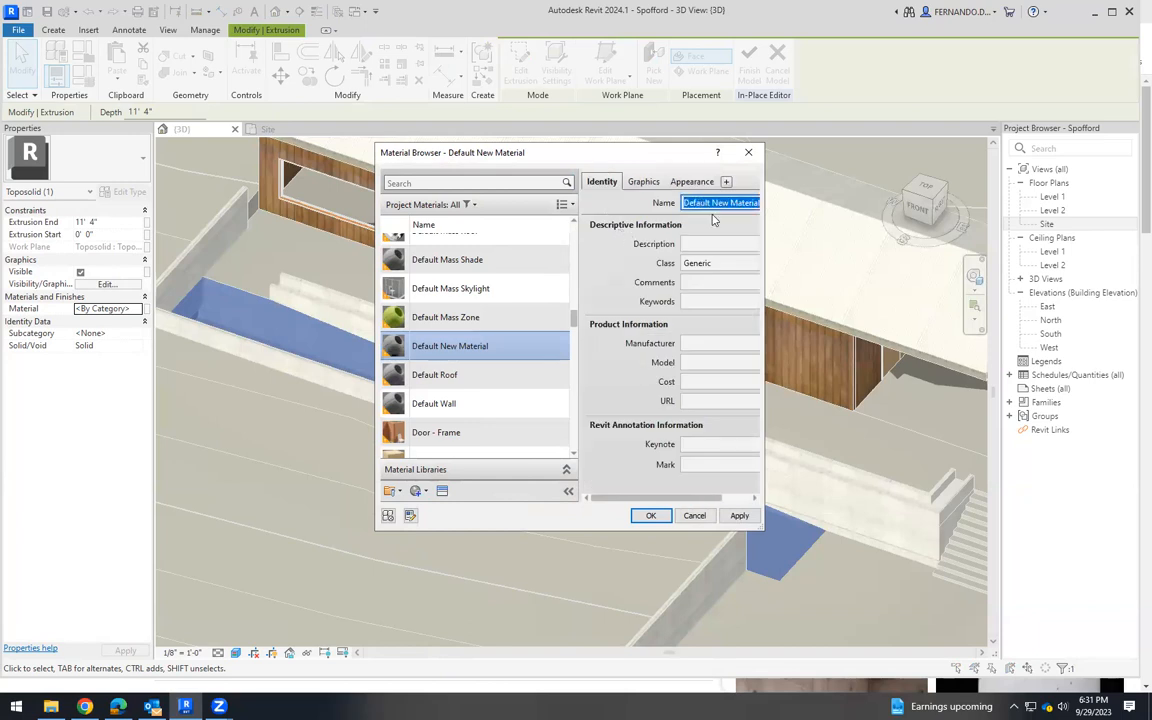
{"action": "type", "text": "00stone"}
Load travertine01.jpg as the appearance image of the 00stone material.
{"action": "left_click", "coordinate": [696, 183]}
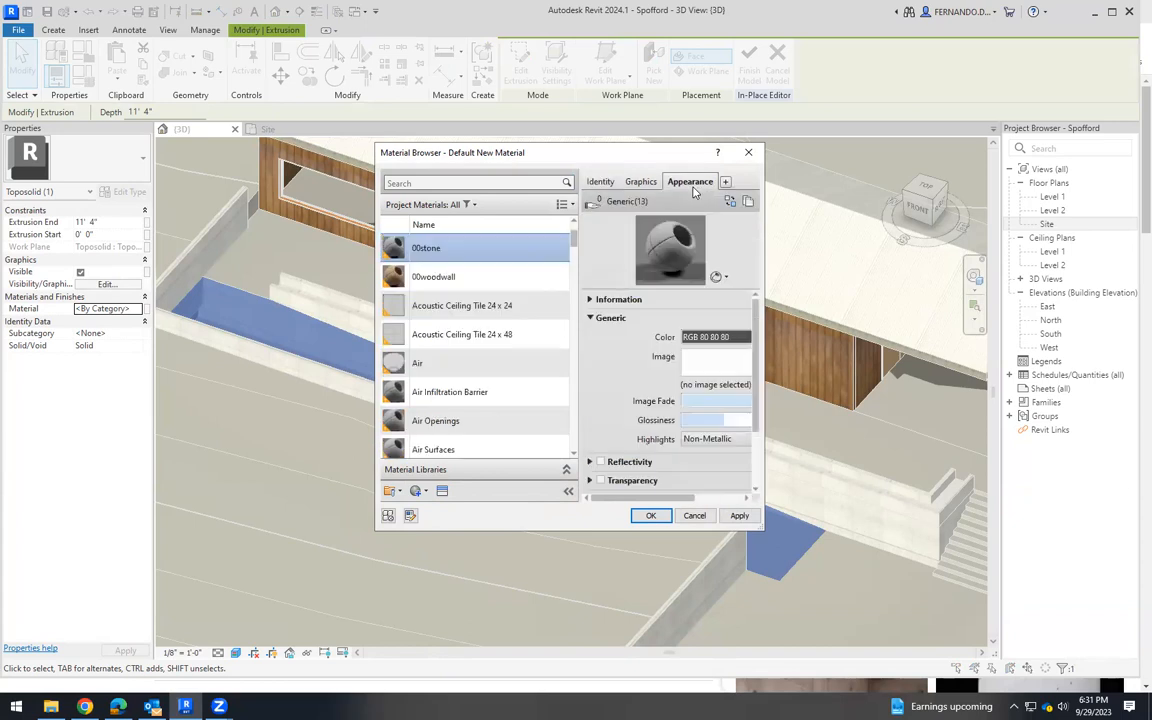
{"action": "left_click", "coordinate": [706, 368]}
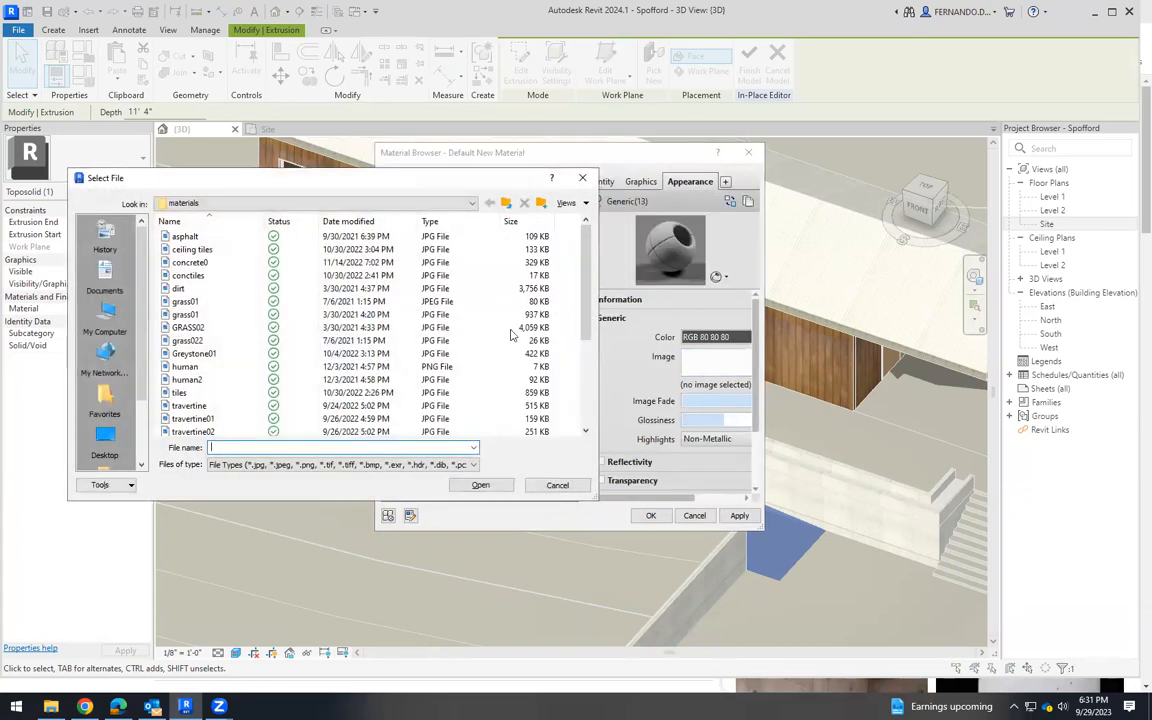
{"action": "left_click", "coordinate": [193, 425]}
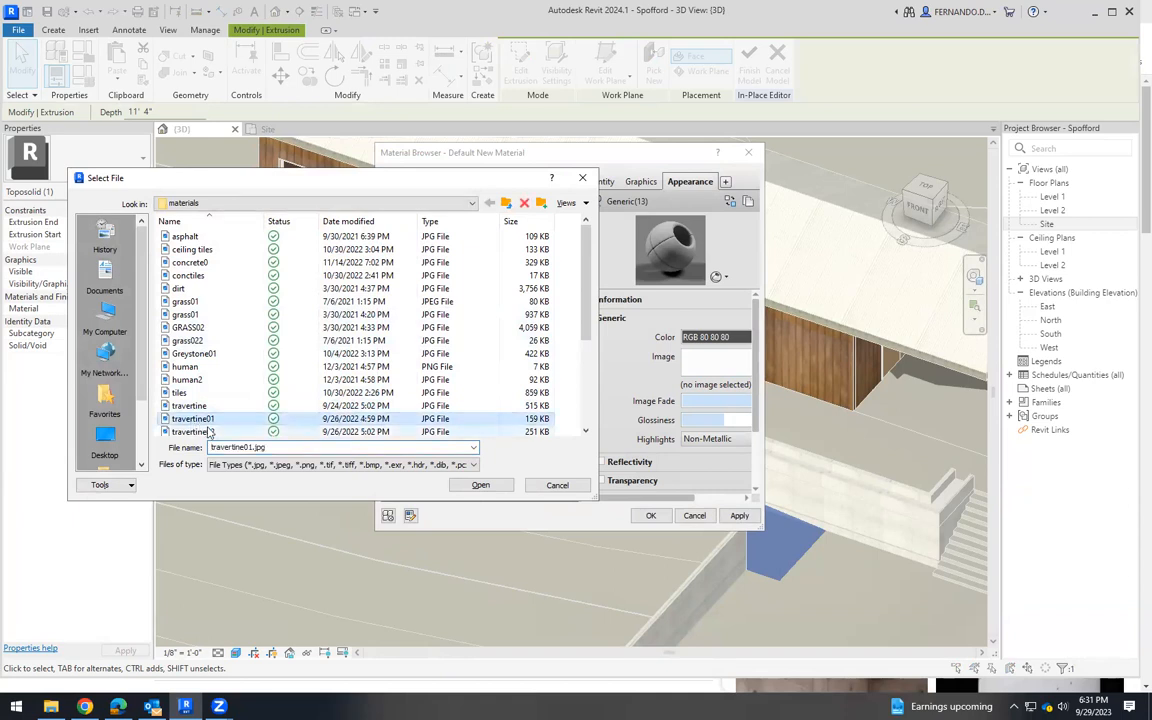
{"action": "left_click", "coordinate": [483, 486]}
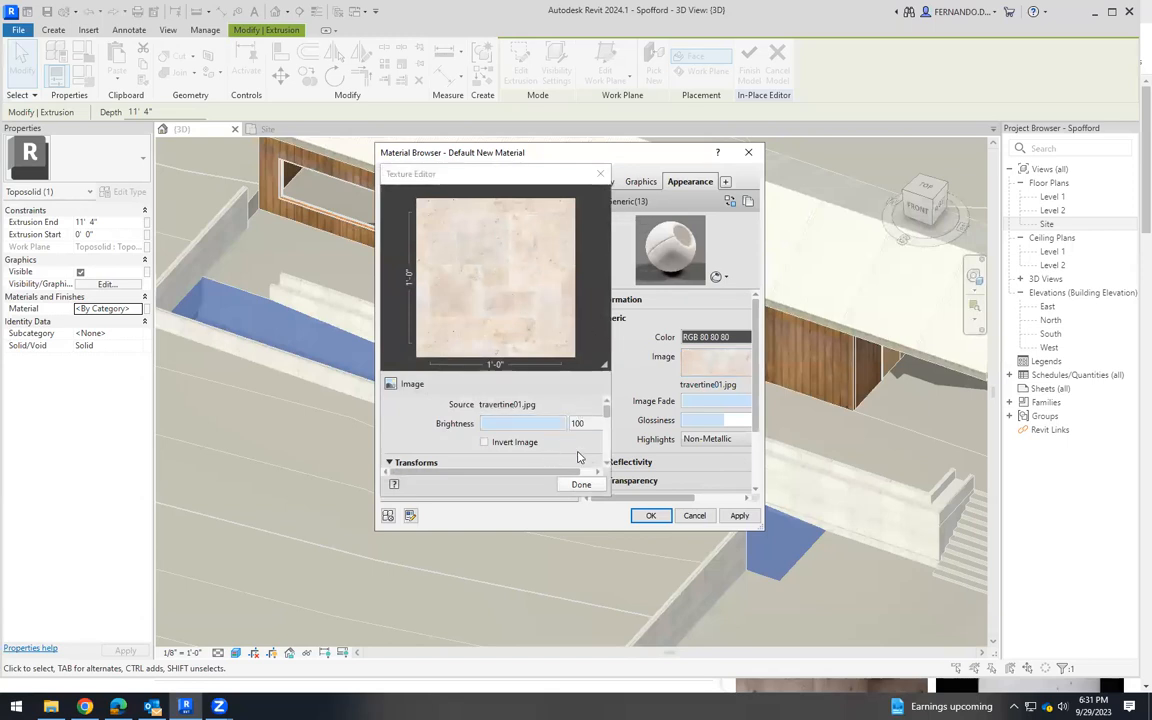
Set the travertine texture's sample size to 15'-0" by 15'-0" and assign 00stone to the ramp's extrusion, finishing the in-place model.
{"action": "left_click_drag", "start_coordinate": [610, 415], "coordinate": [610, 443]}
{"action": "left_click", "coordinate": [518, 420]}
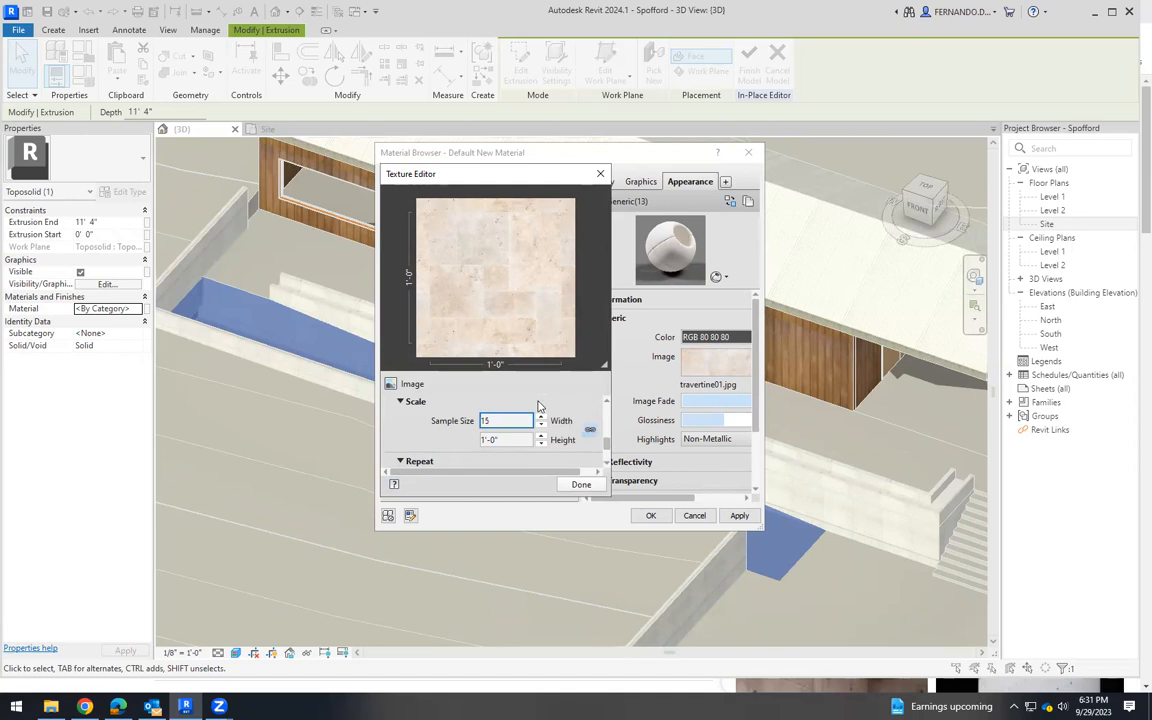
{"action": "left_click", "coordinate": [438, 444]}
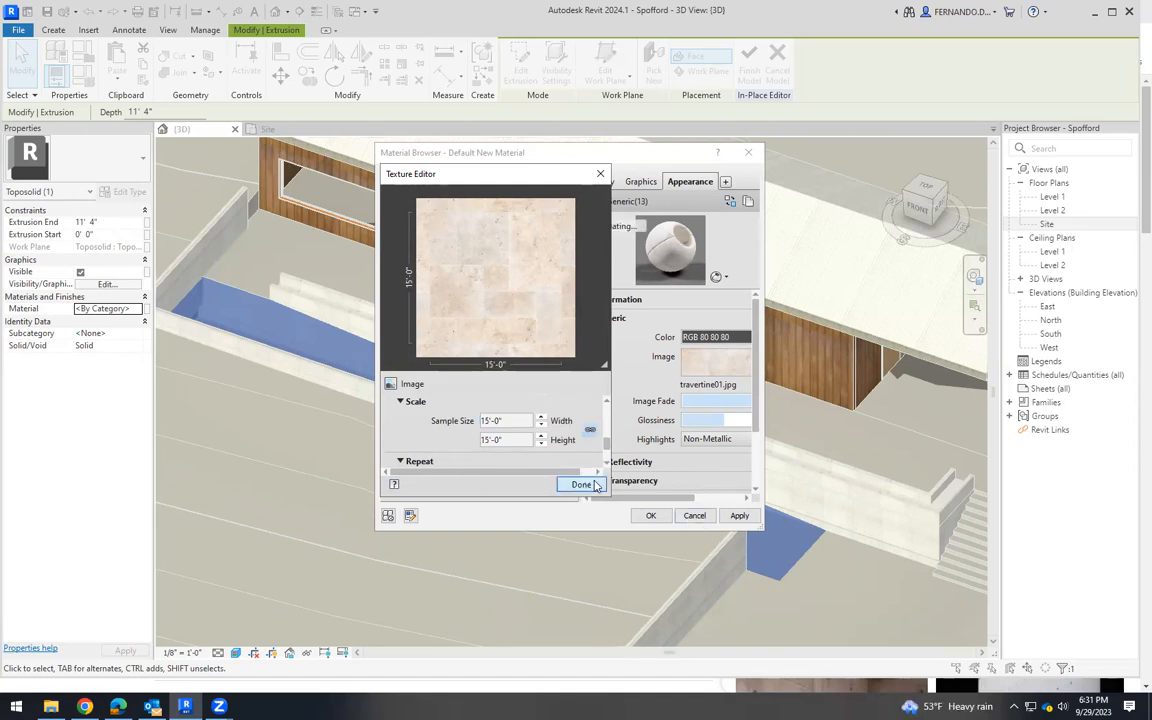
{"action": "left_click", "coordinate": [581, 485]}
{"action": "left_click", "coordinate": [738, 518]}
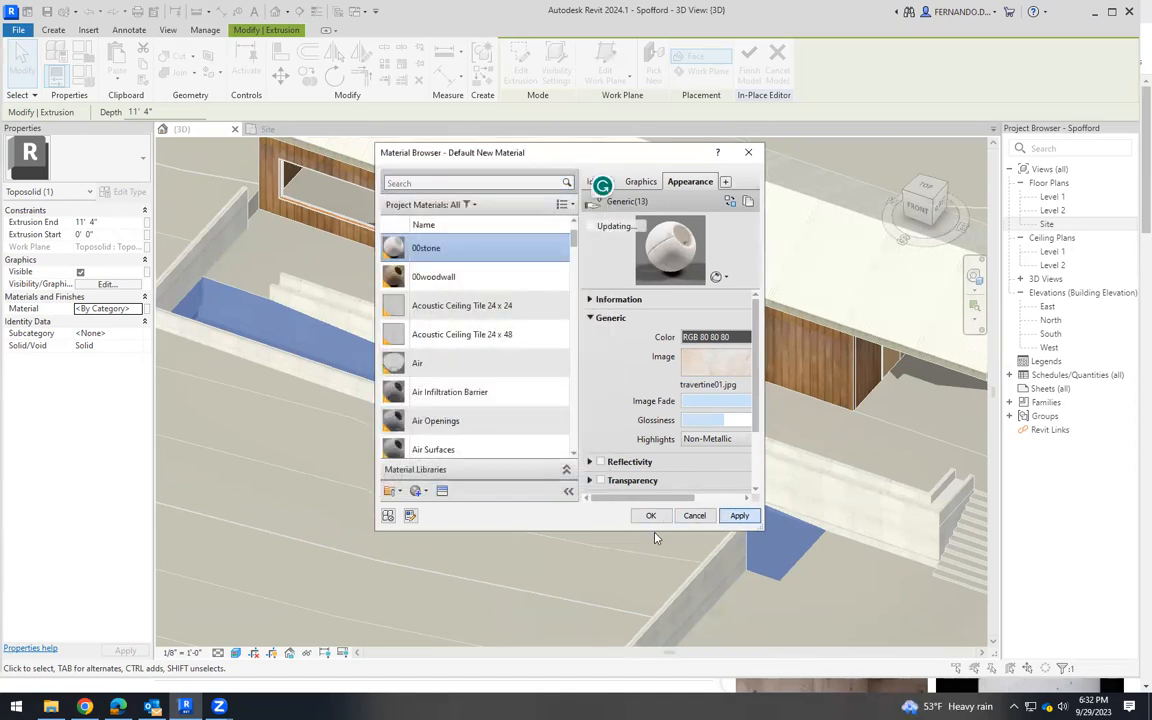
{"action": "left_click", "coordinate": [652, 516]}
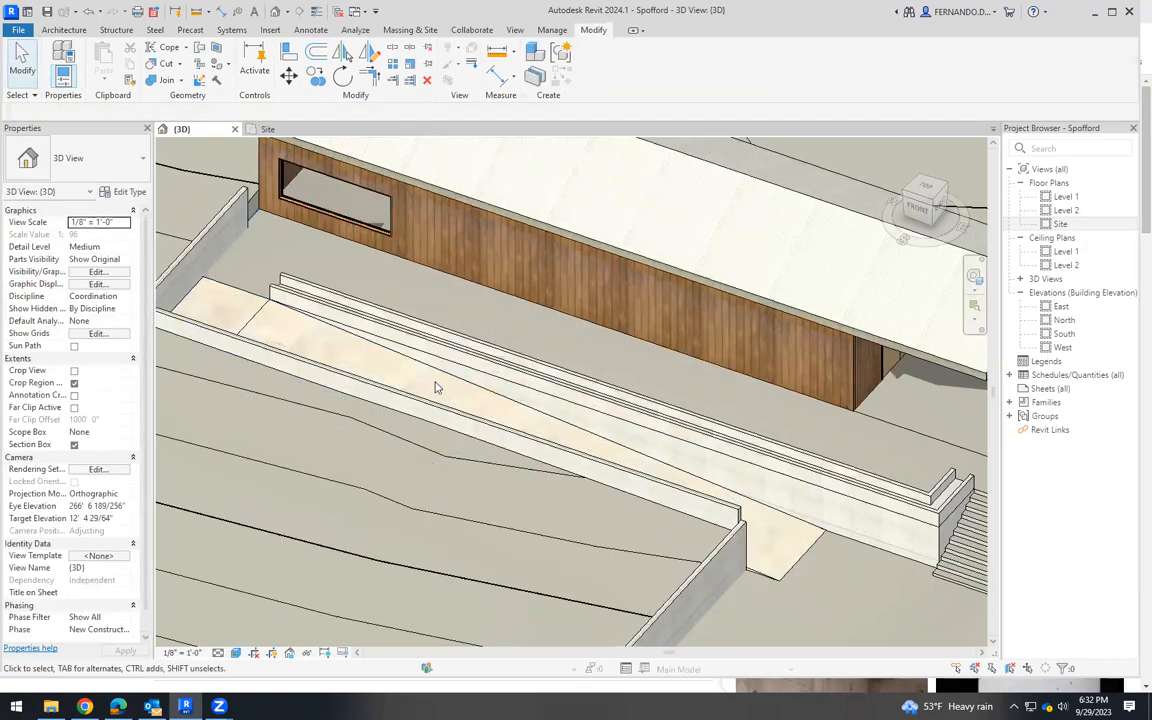
Inspect the stone texture on the upper ramp, its edges along the concrete walls, and the surrounding terrace.
{"action": "scroll", "coordinate": [760, 546], "scroll_direction": "down", "scroll_amount": 5}
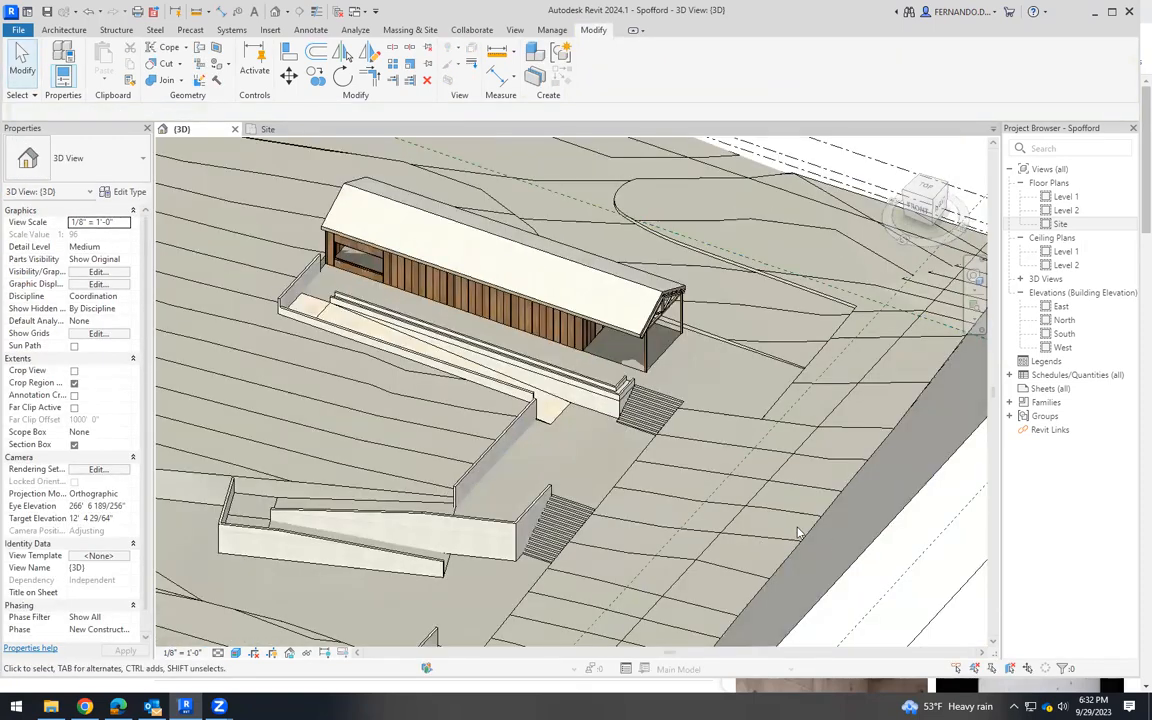
{"action": "middle_click_drag", "start_coordinate": [657, 476], "coordinate": [575, 431], "text": "shift"}
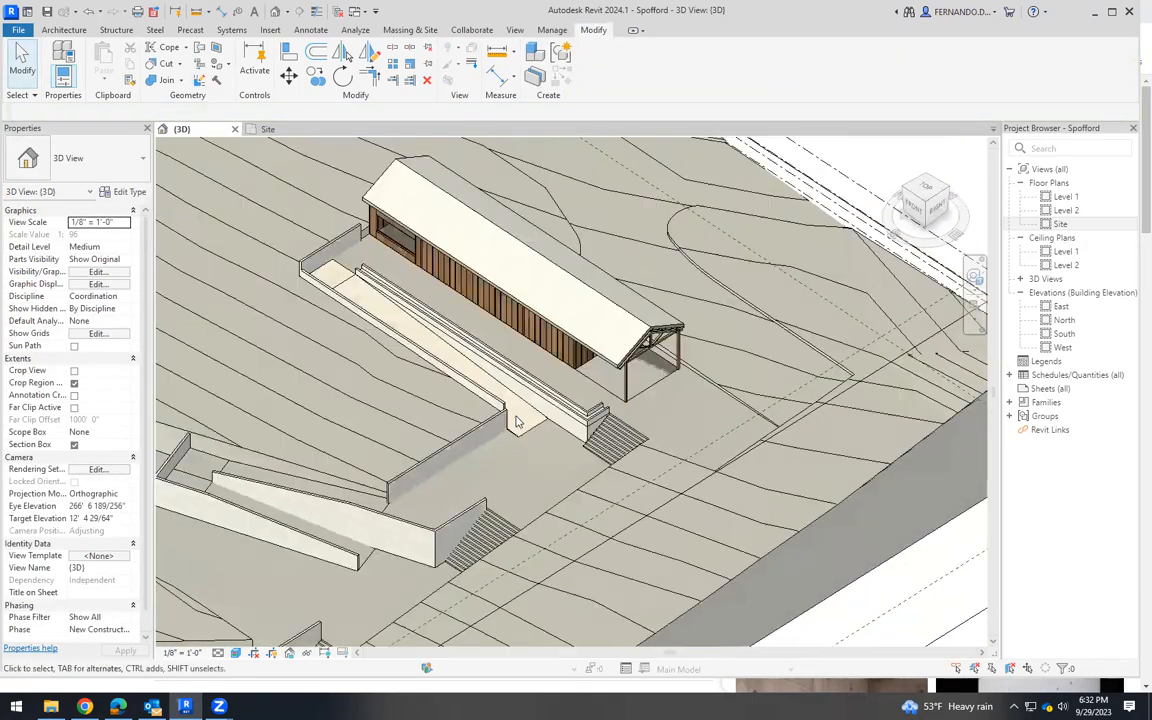
{"action": "scroll", "coordinate": [547, 456], "scroll_direction": "up", "scroll_amount": 4}
{"action": "scroll", "coordinate": [547, 456], "scroll_direction": "up", "scroll_amount": 4}
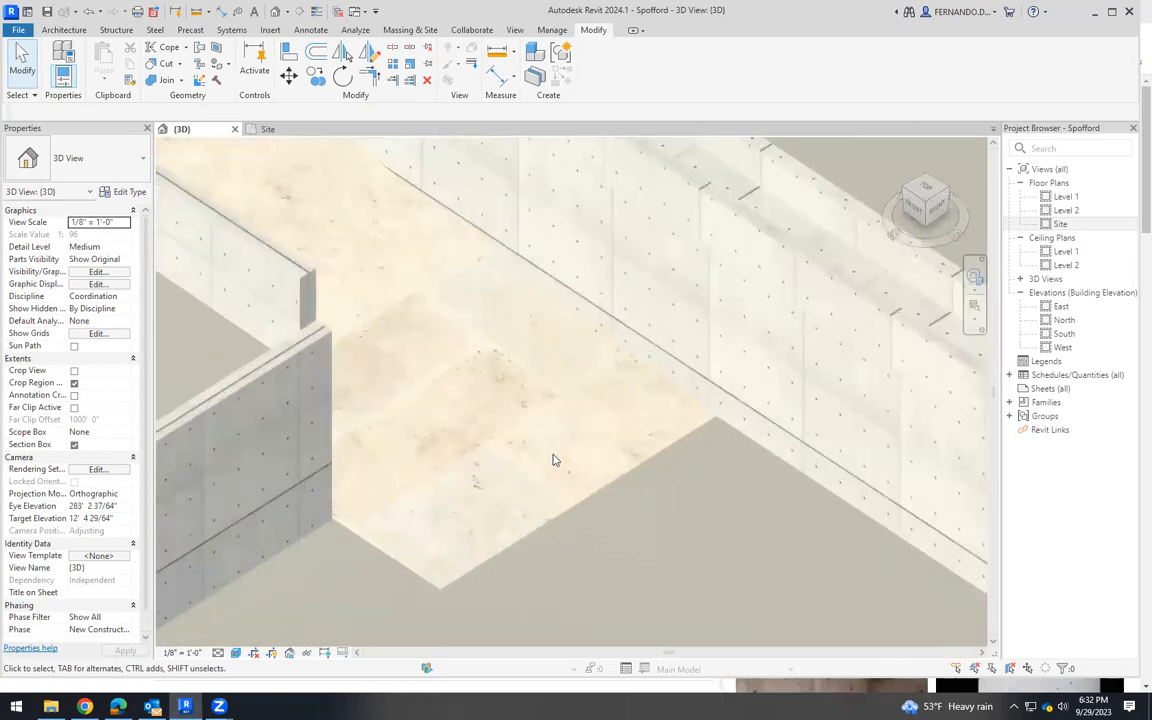
{"action": "middle_click_drag", "start_coordinate": [561, 455], "coordinate": [586, 463], "text": "shift"}
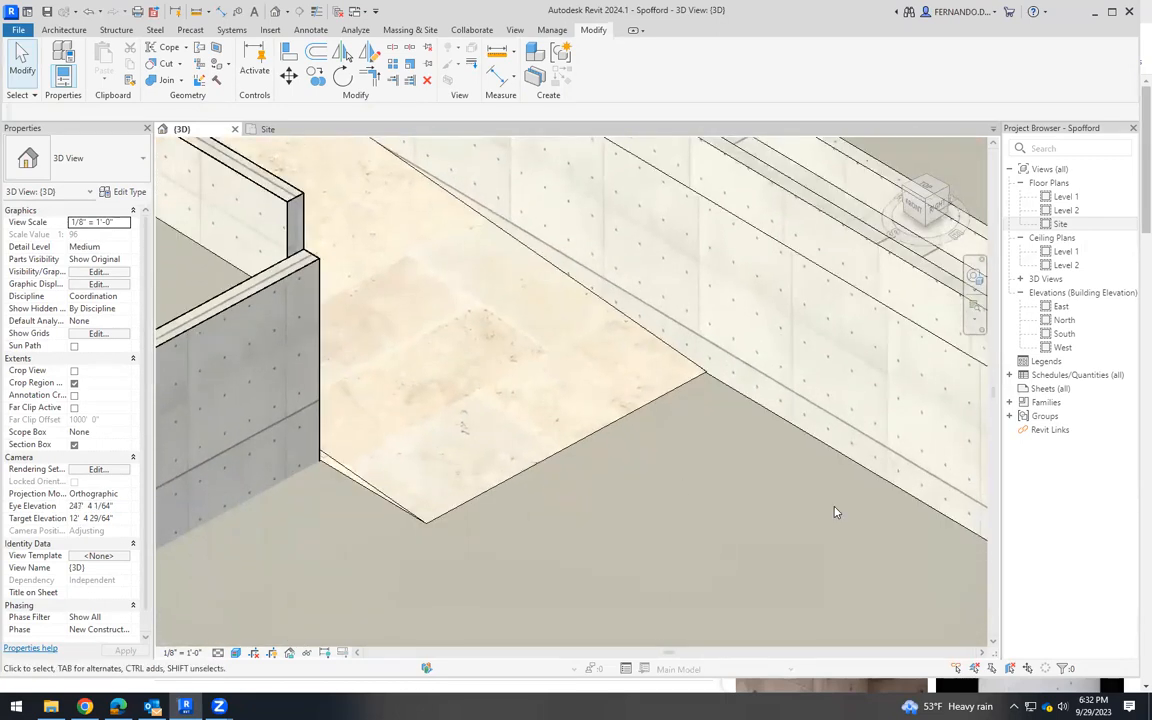
{"action": "scroll", "coordinate": [545, 492], "scroll_direction": "down", "scroll_amount": 2}
{"action": "middle_click_drag", "start_coordinate": [510, 406], "coordinate": [470, 362], "text": "shift"}
{"action": "scroll", "coordinate": [522, 382], "scroll_direction": "down", "scroll_amount": 4}
{"action": "scroll", "coordinate": [311, 163], "scroll_direction": "up", "scroll_amount": 5}
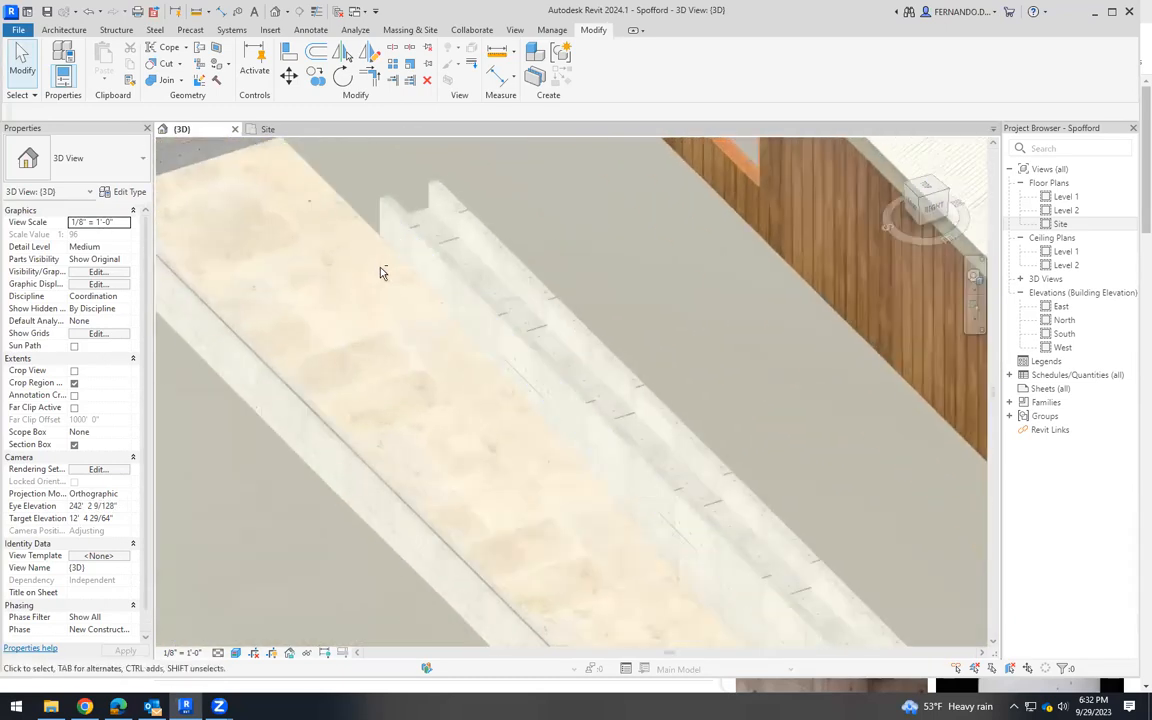
{"action": "scroll", "coordinate": [295, 265], "scroll_direction": "up", "scroll_amount": 3}
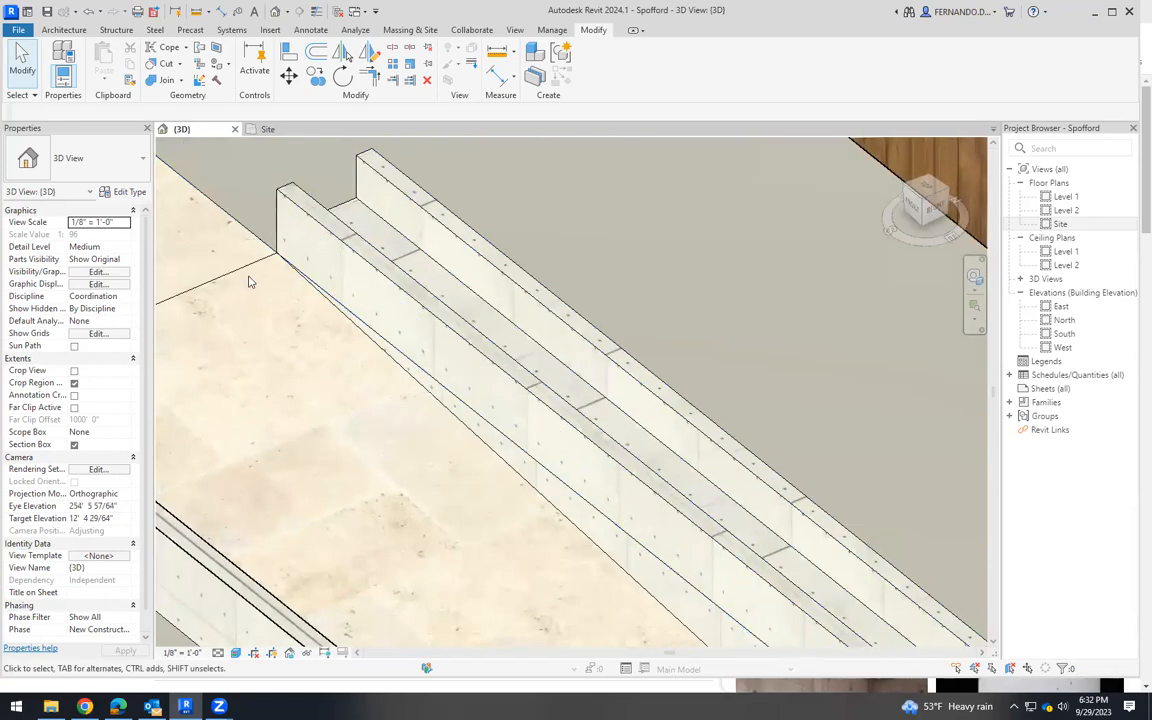
{"action": "middle_click_drag", "start_coordinate": [241, 277], "coordinate": [278, 288], "text": "shift"}
{"action": "scroll", "coordinate": [645, 443], "scroll_direction": "up", "scroll_amount": 1}
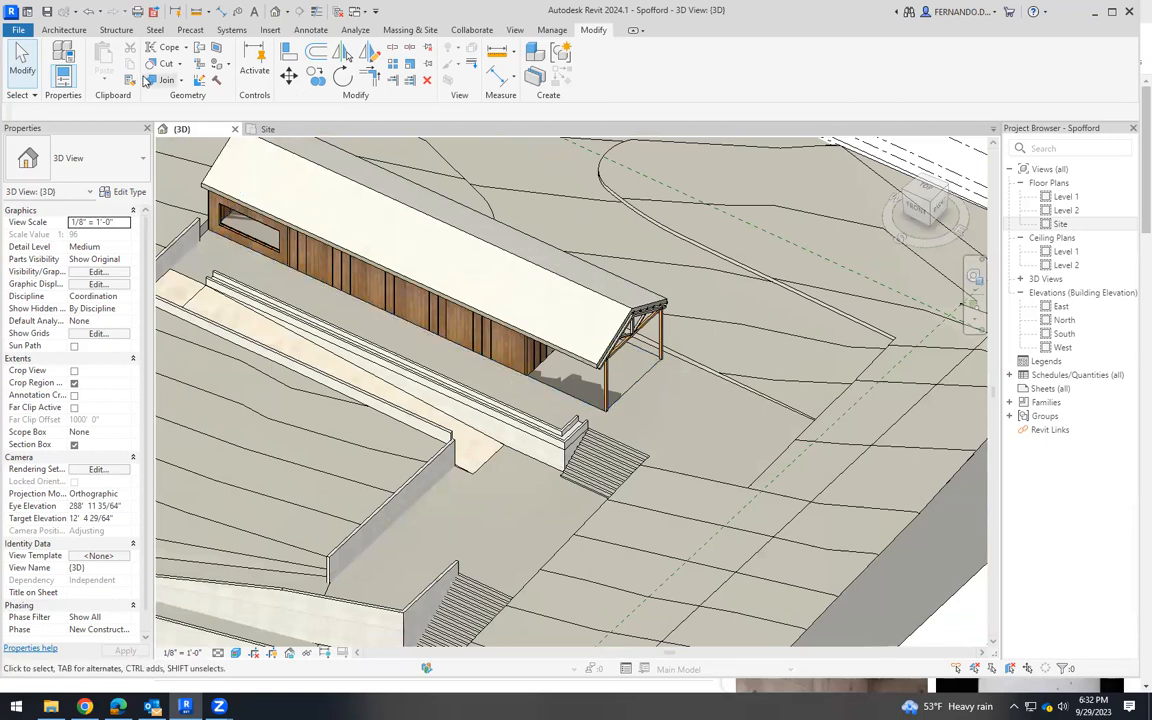
Paint the top faces of the upper terrace and the terrace at the foot of its stairs with 00stone.
{"action": "left_click", "coordinate": [217, 66]}
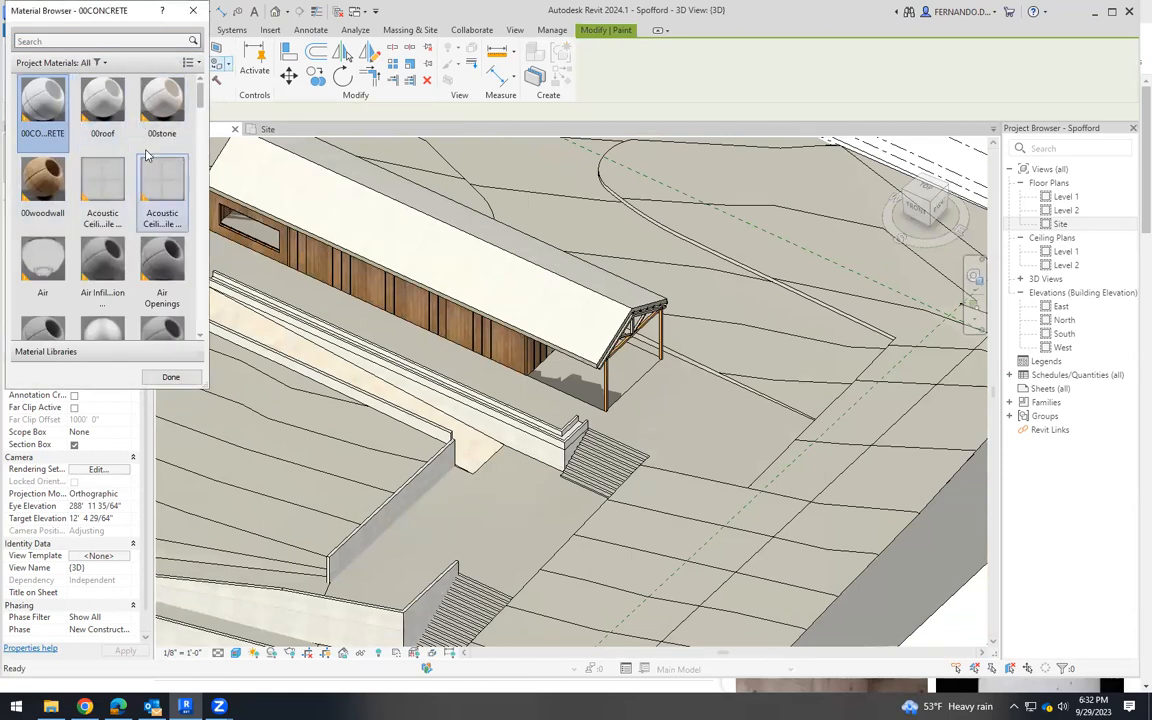
{"action": "left_click", "coordinate": [163, 103]}
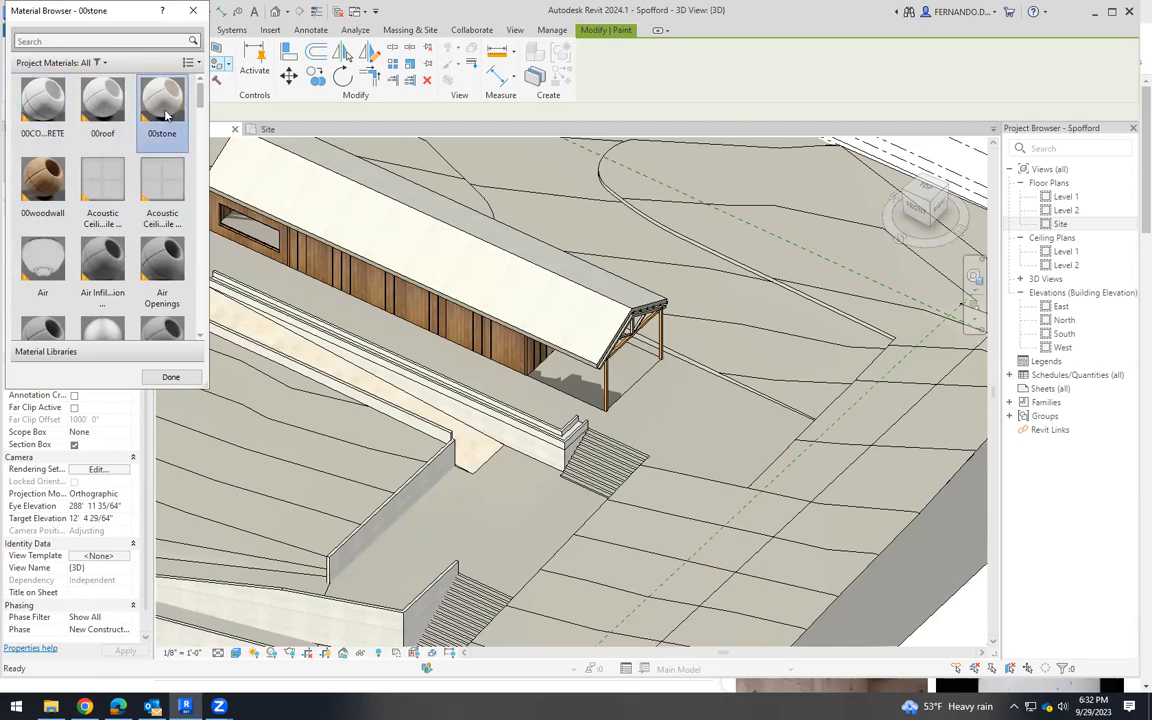
{"action": "left_click", "coordinate": [683, 405]}
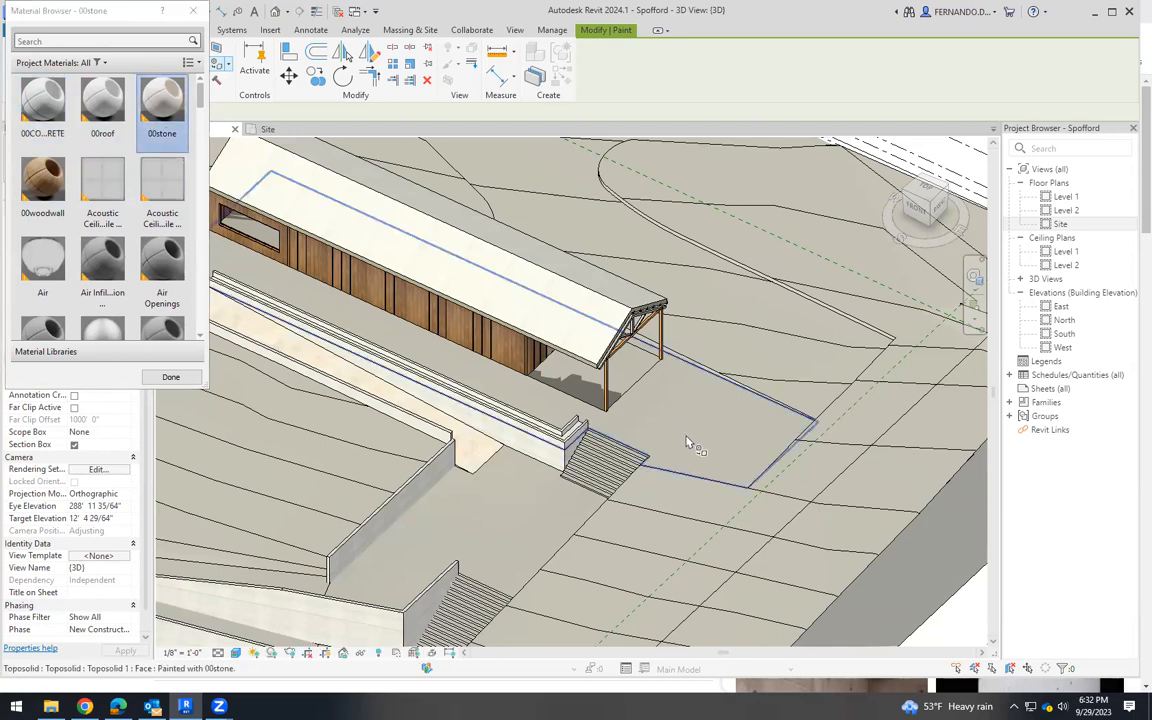
{"action": "left_click", "coordinate": [686, 443]}
{"action": "scroll", "coordinate": [641, 337], "scroll_direction": "down", "scroll_amount": 3}
{"action": "scroll", "coordinate": [560, 490], "scroll_direction": "up", "scroll_amount": 4}
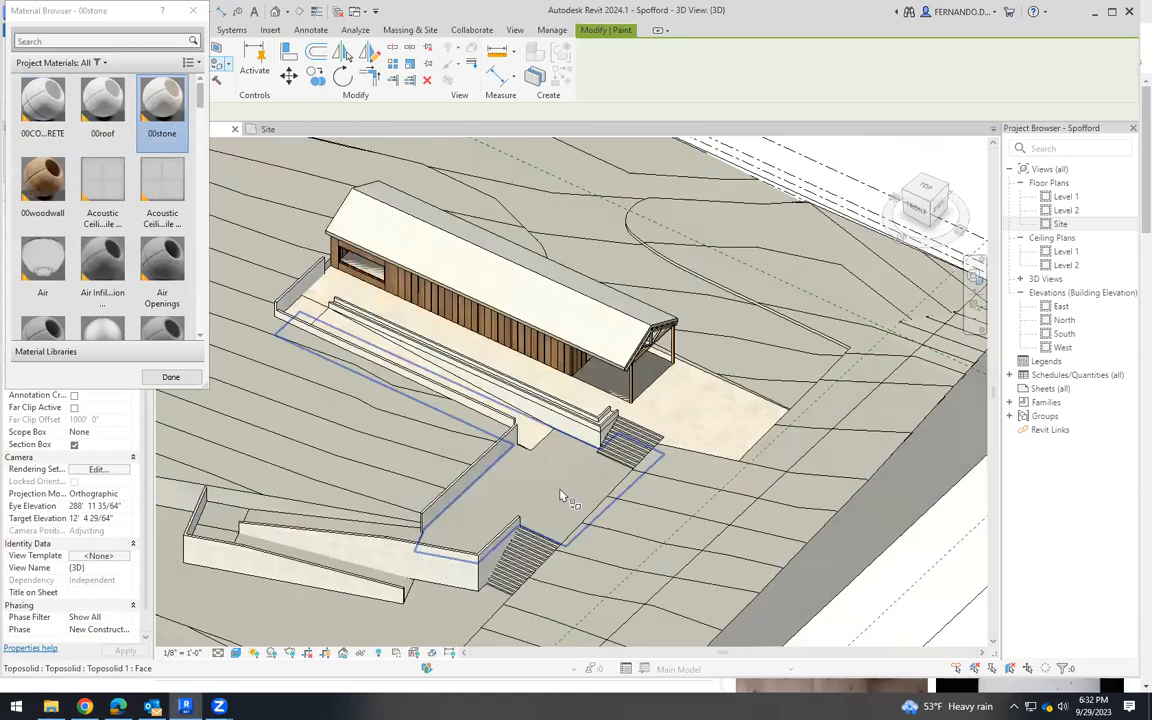
{"action": "left_click", "coordinate": [563, 494]}
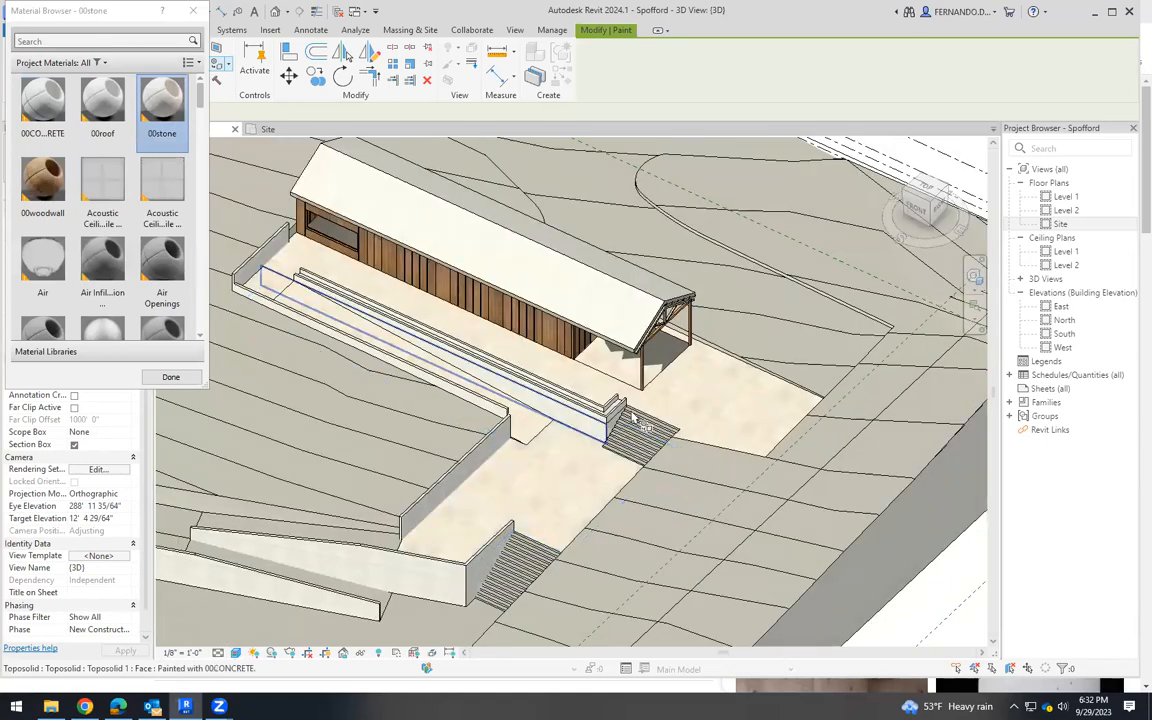
Paint the remaining lower terraces, including the ground around the lower building and the small face by its stairs, with 00stone and finish painting.
{"action": "scroll", "coordinate": [545, 500], "scroll_direction": "down", "scroll_amount": 3}
{"action": "middle_click_drag", "start_coordinate": [540, 505], "coordinate": [602, 497], "text": "shift"}
{"action": "scroll", "coordinate": [601, 497], "scroll_direction": "up", "scroll_amount": 6}
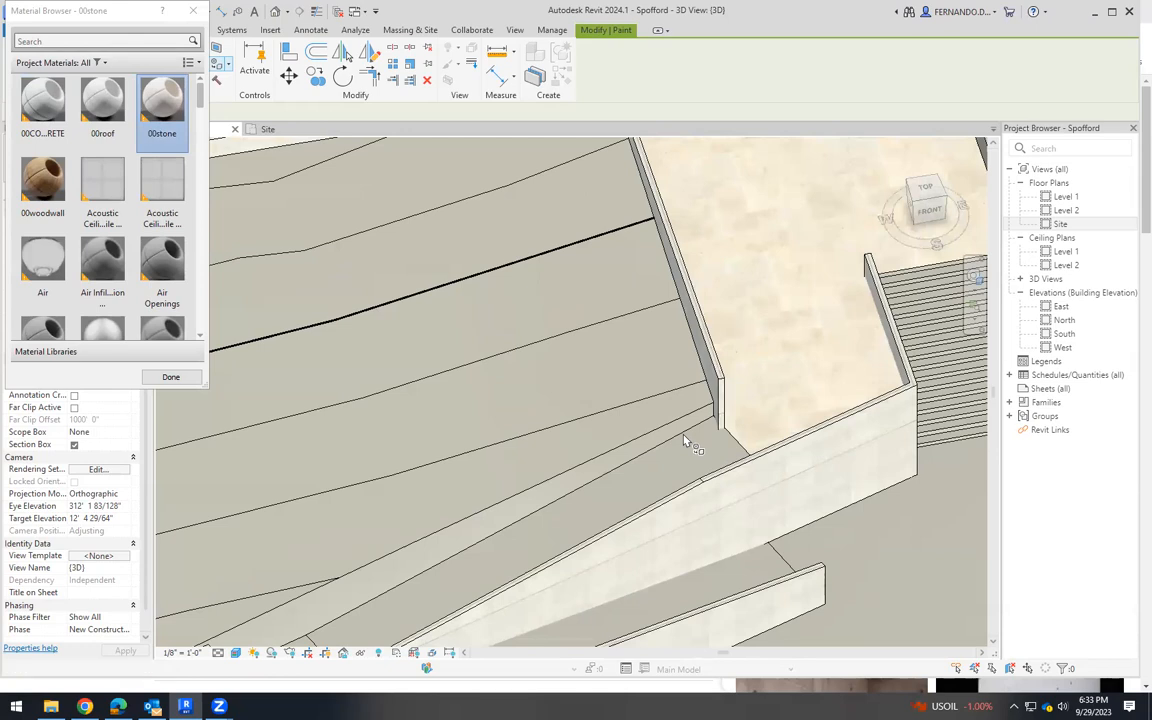
{"action": "scroll", "coordinate": [686, 441], "scroll_direction": "down", "scroll_amount": 4}
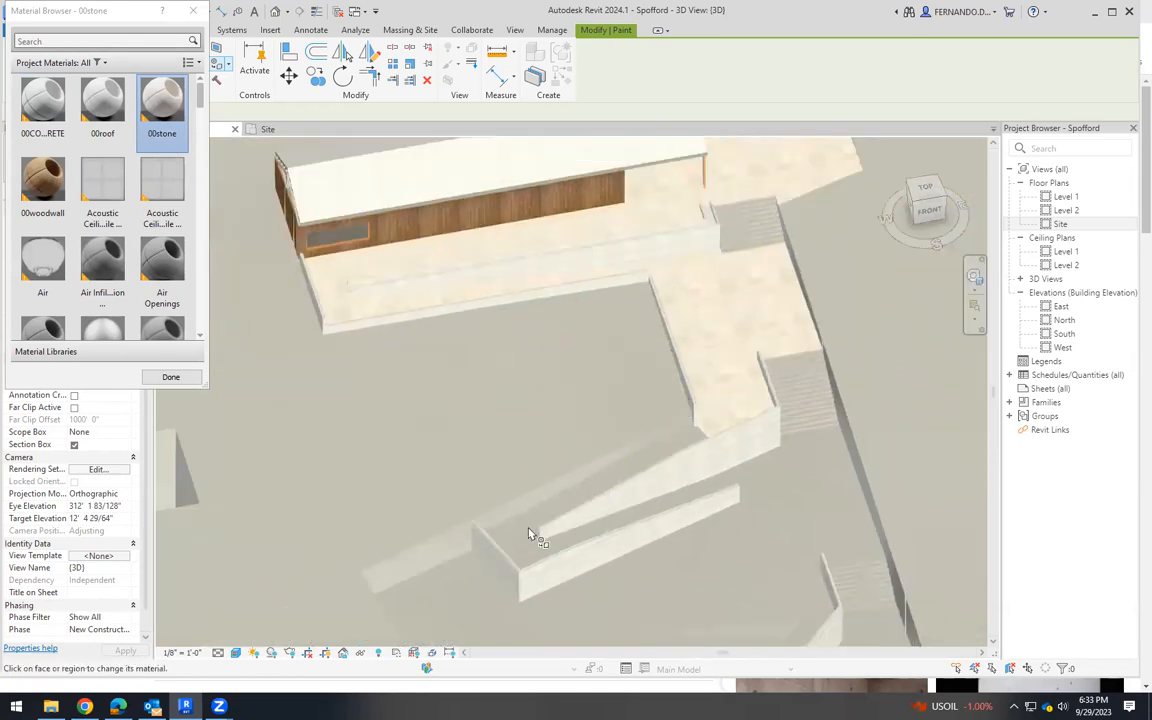
{"action": "left_click", "coordinate": [450, 585]}
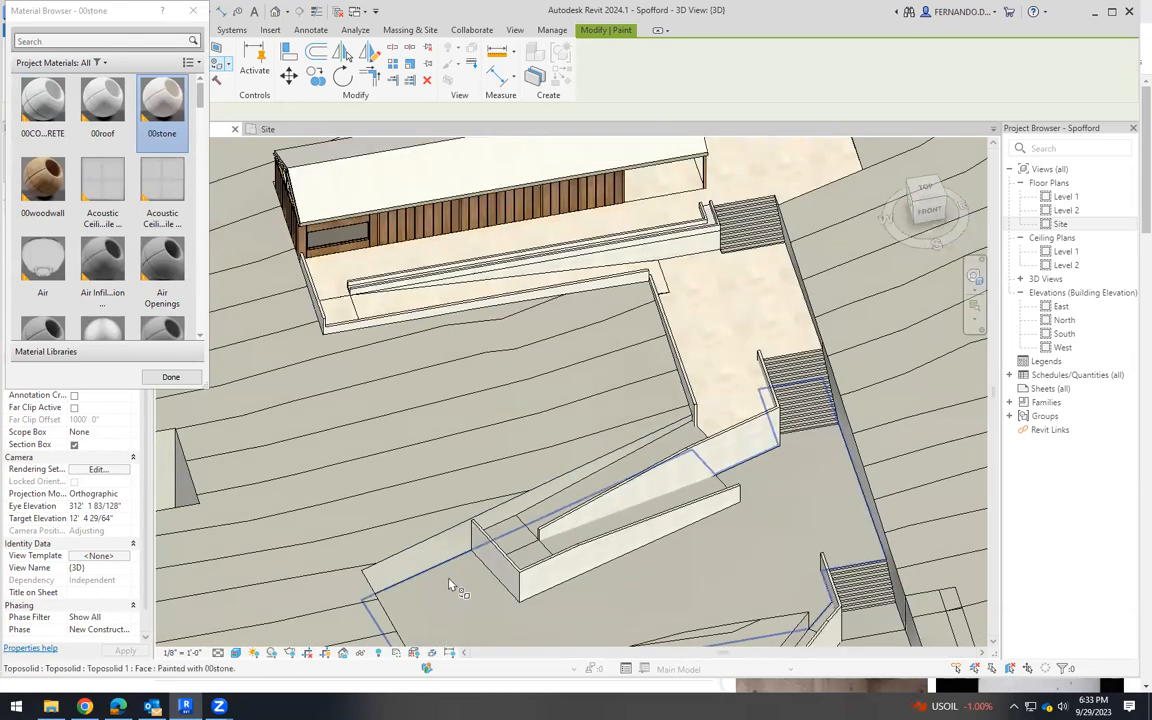
{"action": "scroll", "coordinate": [715, 412], "scroll_direction": "down", "scroll_amount": 2}
{"action": "mouse_move", "coordinate": [761, 530]}
{"action": "middle_mouse_down", "text": "shift"}
{"action": "mouse_move", "coordinate": [707, 535]}
{"action": "mouse_move", "coordinate": [522, 442]}
{"action": "mouse_move", "coordinate": [600, 470]}
{"action": "mouse_move", "coordinate": [630, 527]}
{"action": "mouse_move", "coordinate": [593, 538]}
{"action": "middle_mouse_up", "text": "shift"}
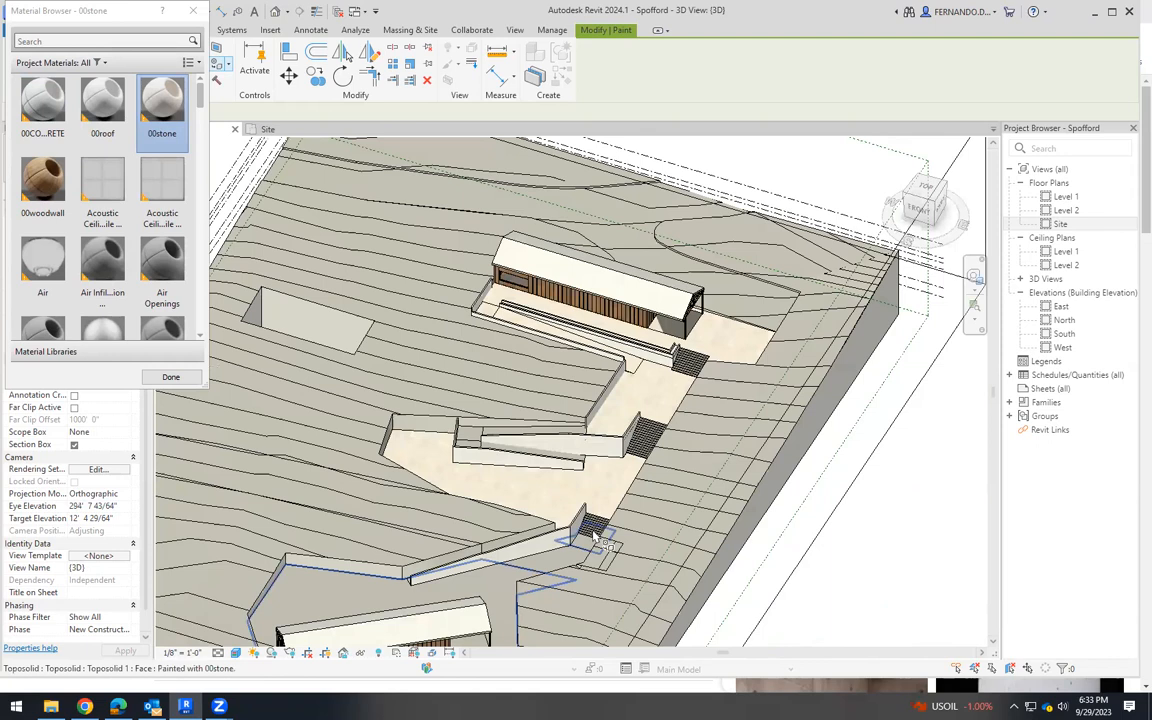
{"action": "scroll", "coordinate": [593, 538], "scroll_direction": "up", "scroll_amount": 3}
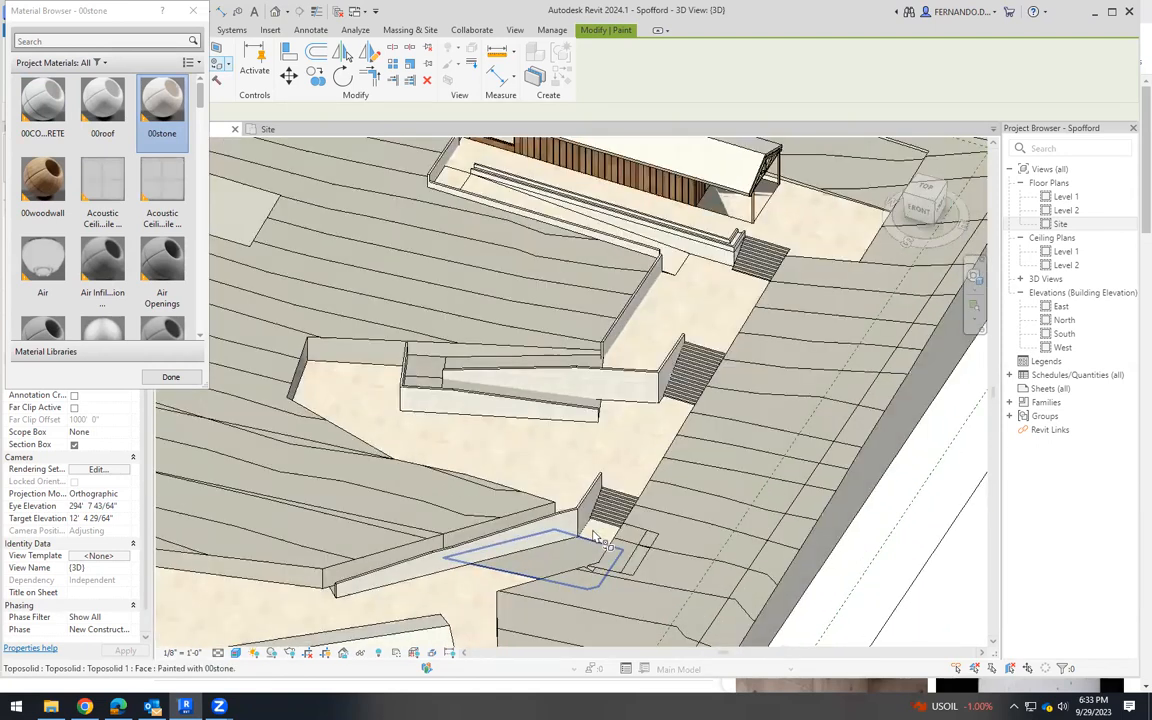
{"action": "scroll", "coordinate": [594, 458], "scroll_direction": "down", "scroll_amount": 5}
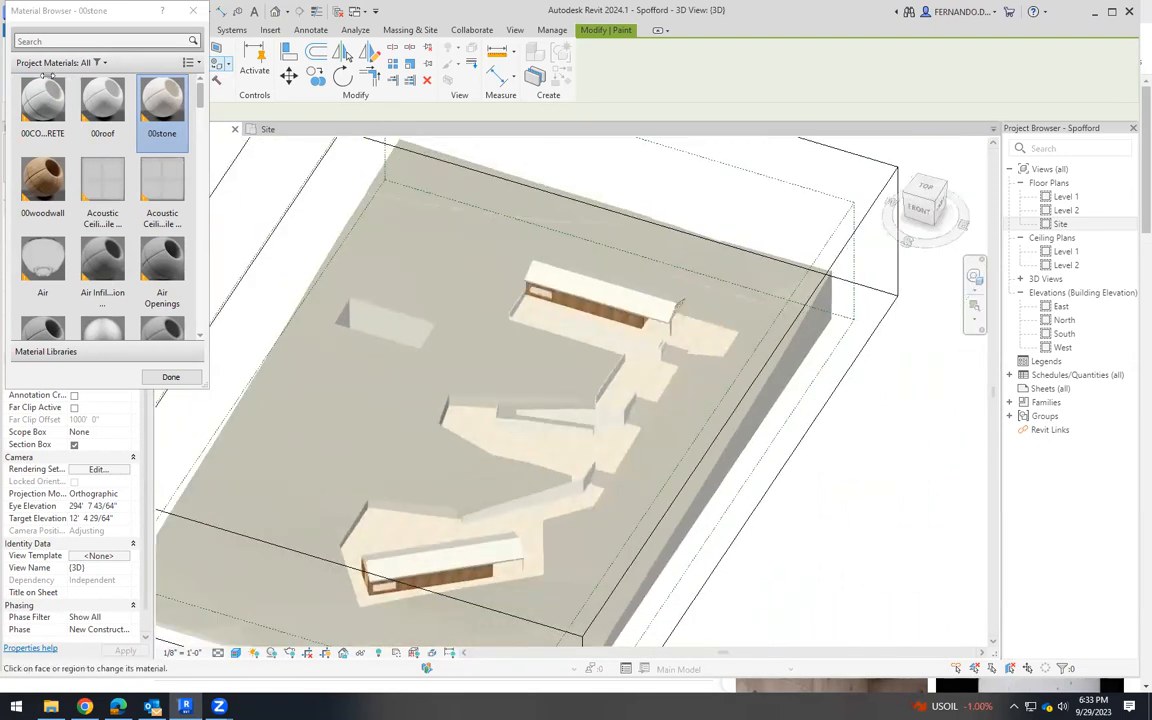
{"action": "left_click", "coordinate": [193, 11]}
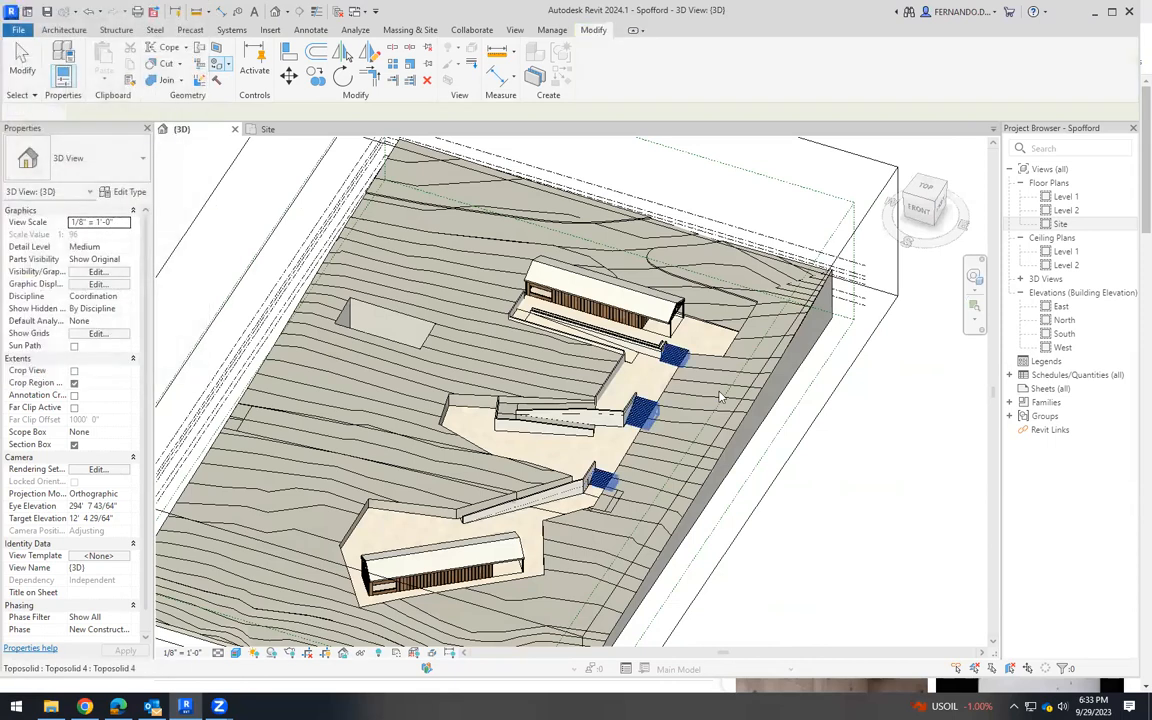
Paint the toposolid's vertical cut face behind the middle terrace's ramp with 00CONCRETE and finish painting.
{"action": "scroll", "coordinate": [650, 495], "scroll_direction": "up", "scroll_amount": 8}
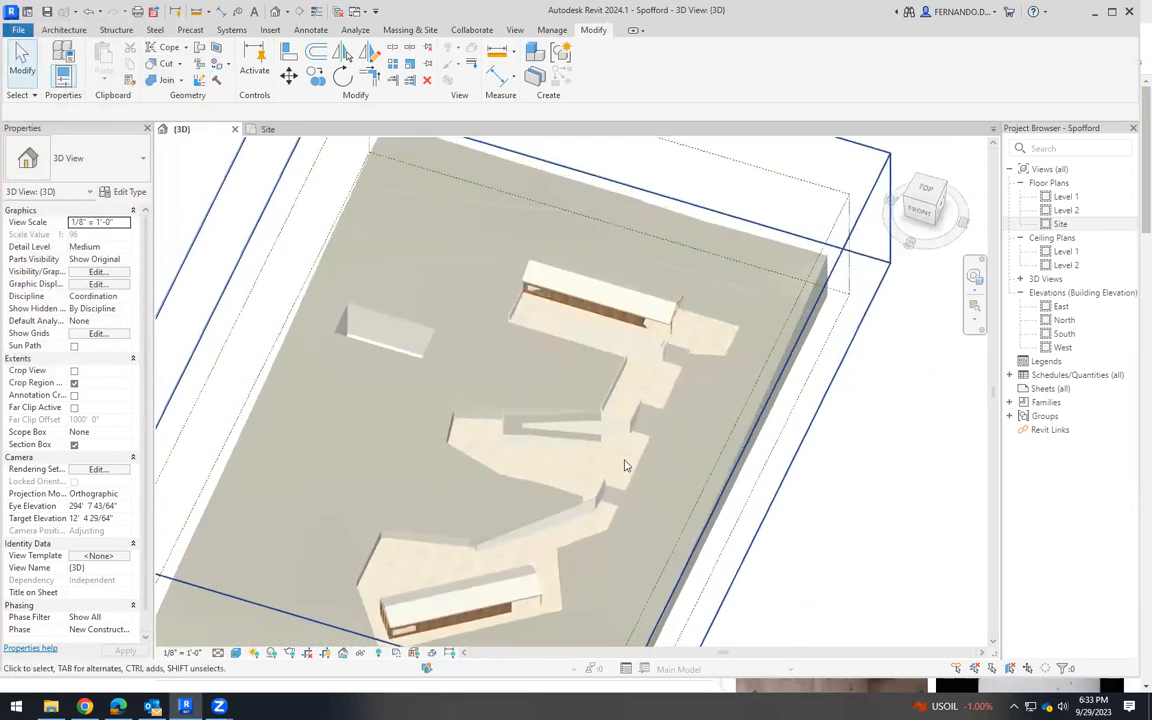
{"action": "scroll", "coordinate": [616, 490], "scroll_direction": "up", "scroll_amount": 2}
{"action": "middle_click_drag", "start_coordinate": [601, 467], "coordinate": [642, 445], "text": "shift"}
{"action": "scroll", "coordinate": [642, 450], "scroll_direction": "down", "scroll_amount": 5}
{"action": "middle_click_drag", "start_coordinate": [597, 391], "coordinate": [430, 335], "text": "shift"}
{"action": "scroll", "coordinate": [414, 342], "scroll_direction": "up", "scroll_amount": 5}
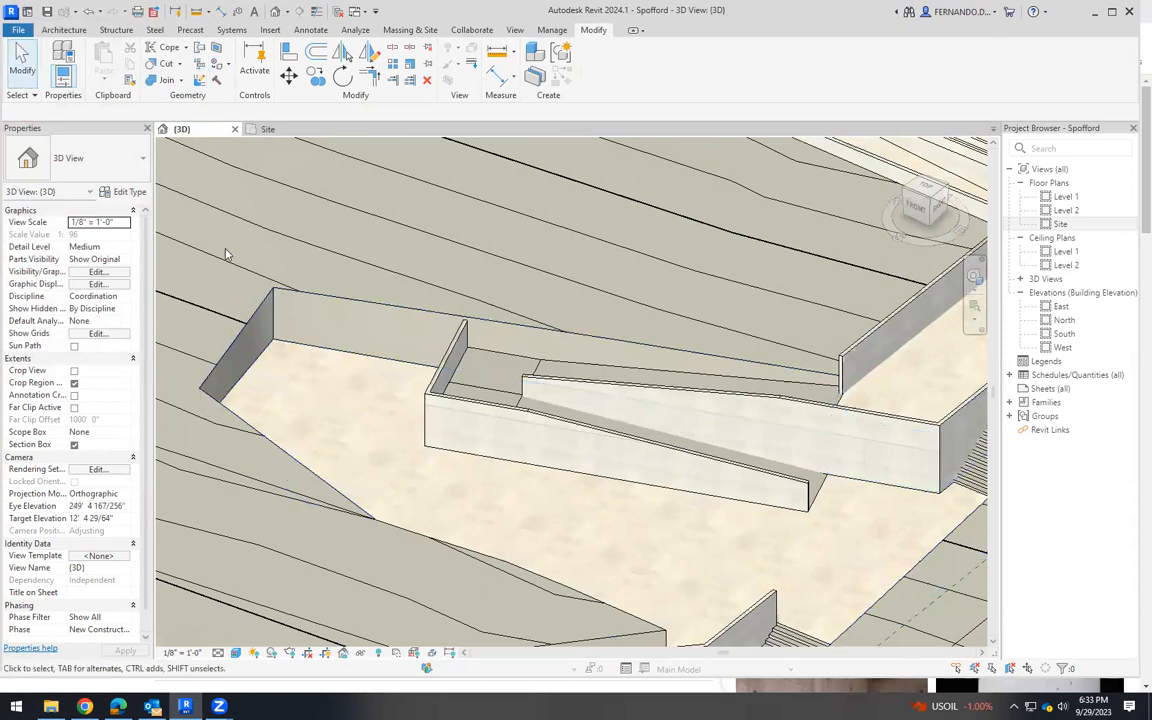
{"action": "left_click", "coordinate": [196, 61]}
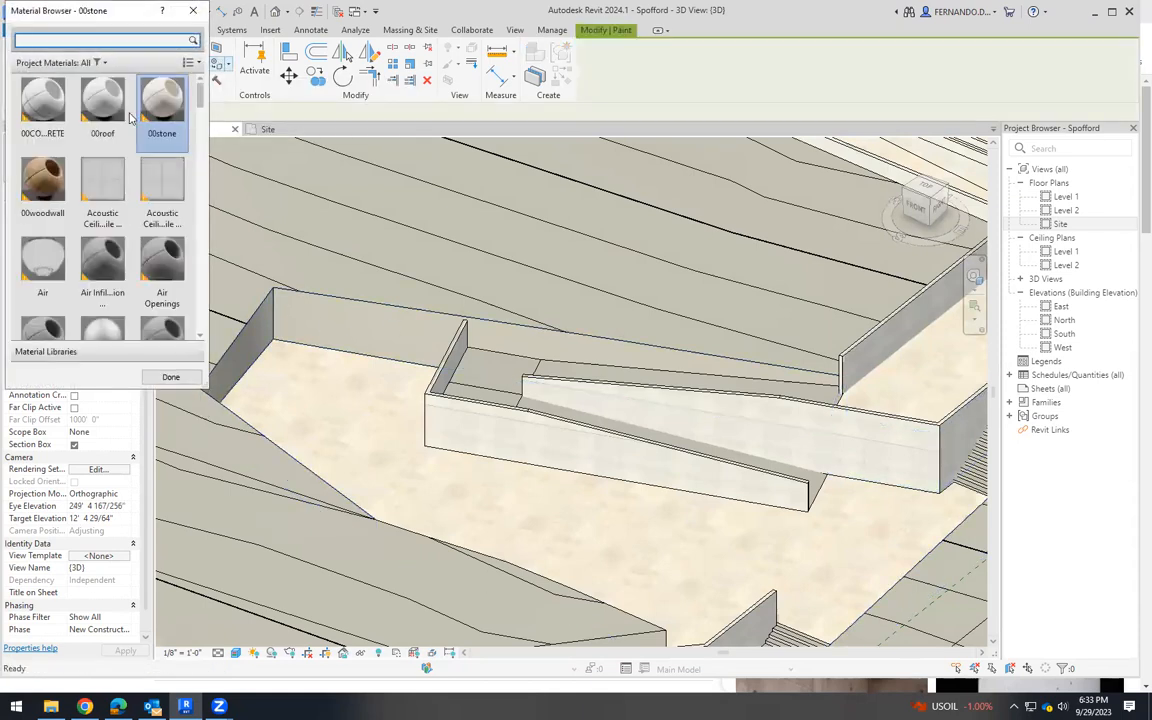
{"action": "left_click", "coordinate": [57, 120]}
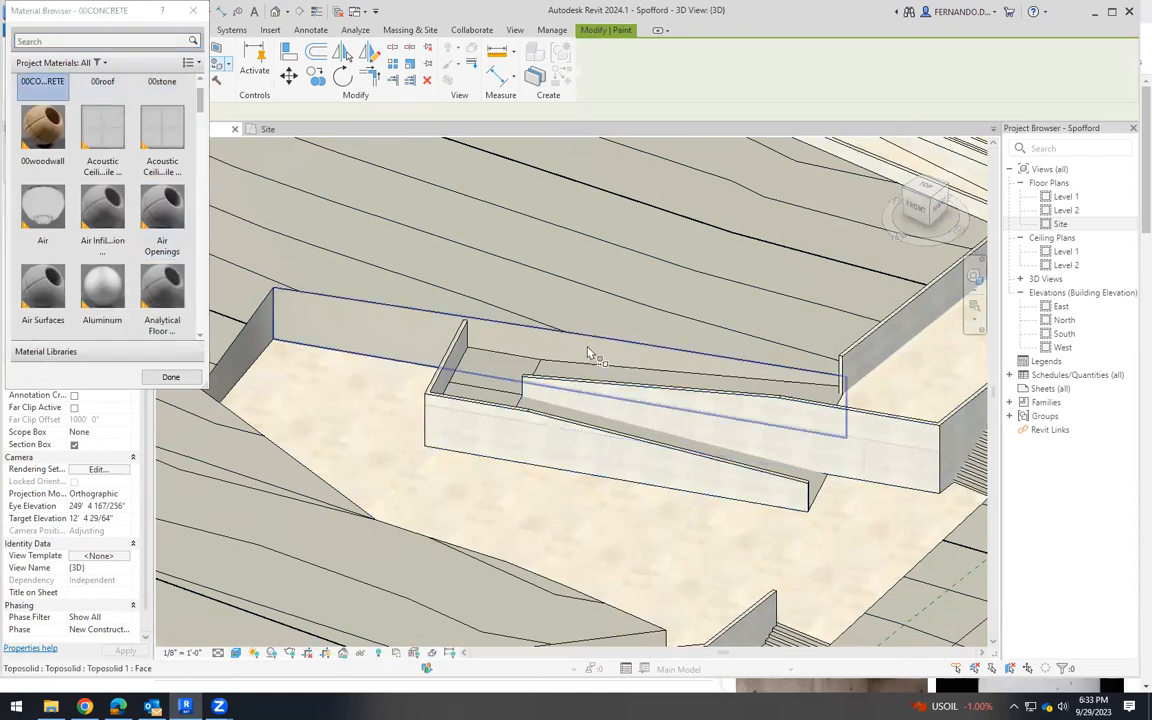
{"action": "left_click", "coordinate": [335, 340]}
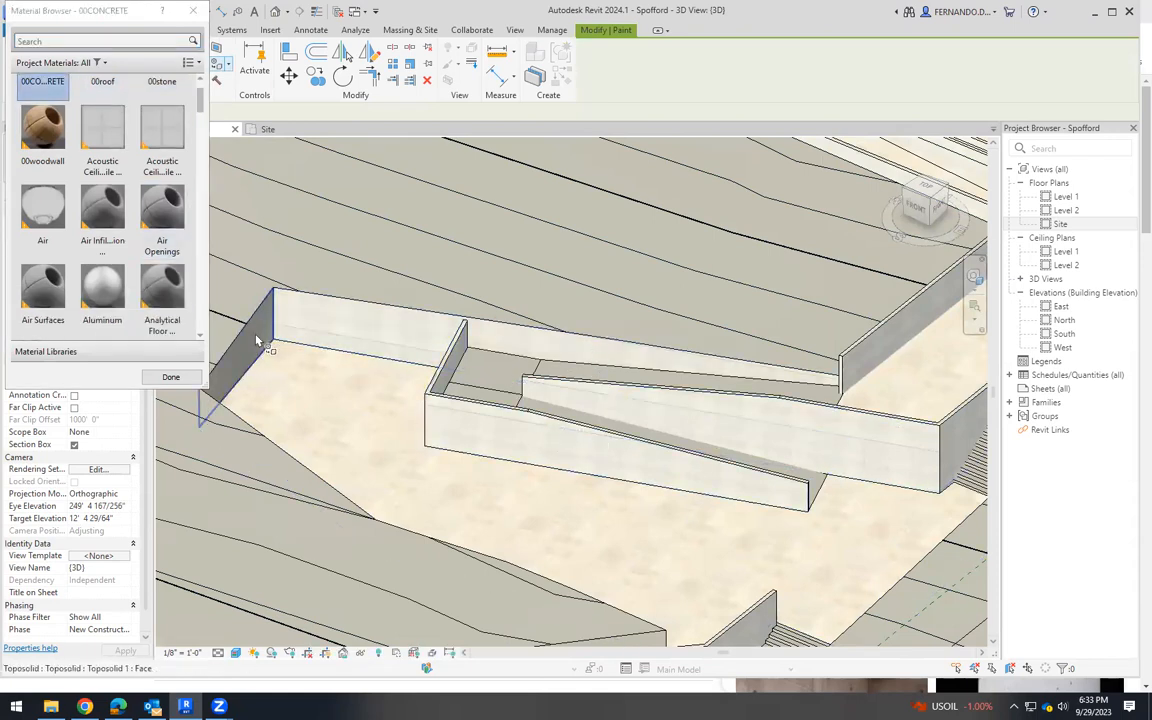
{"action": "scroll", "coordinate": [305, 388], "scroll_direction": "down", "scroll_amount": 5}
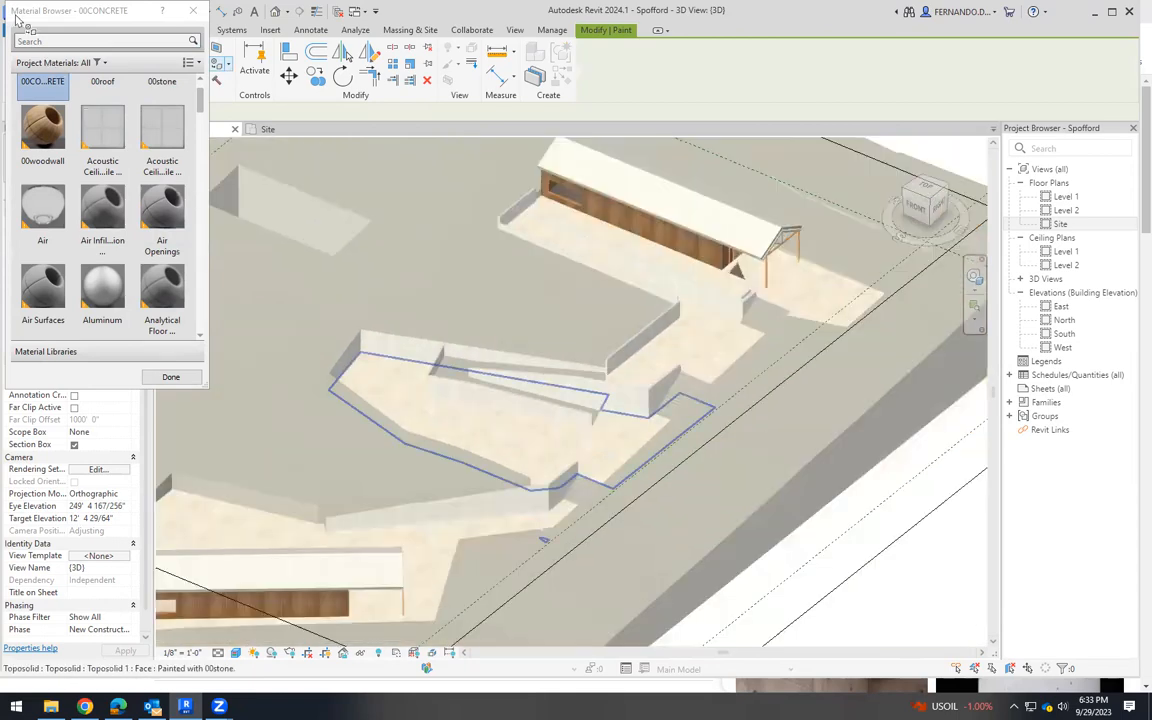
{"action": "left_click", "coordinate": [193, 11]}
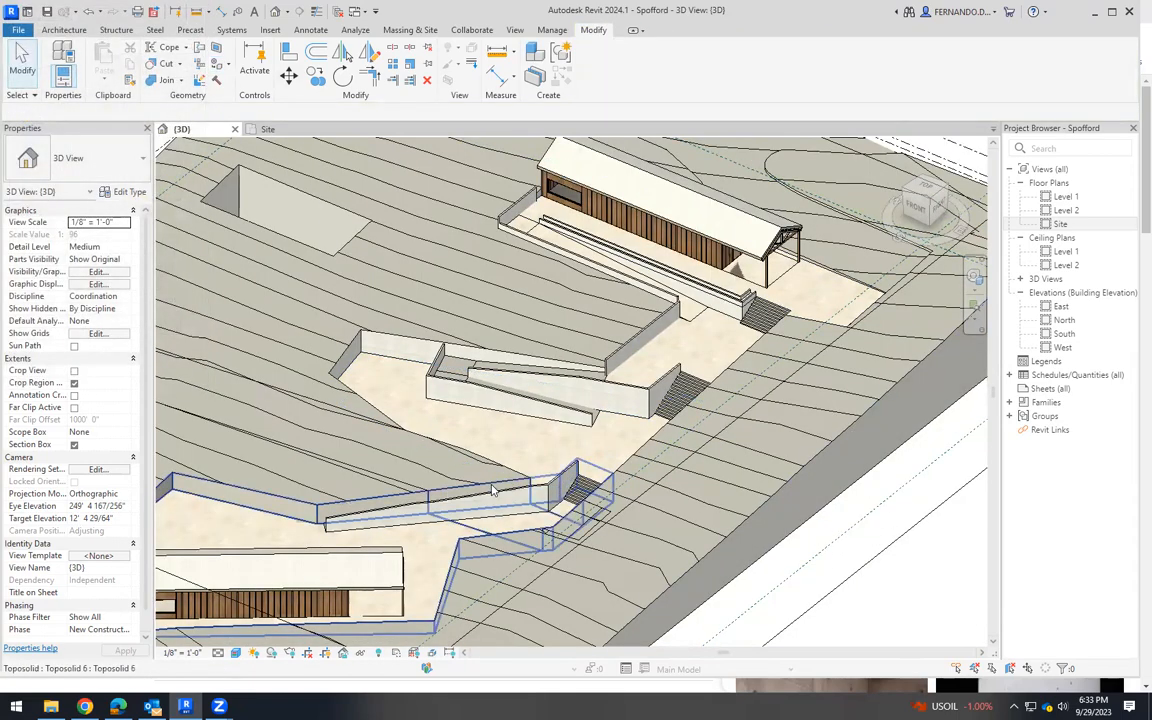
Edit the terrace stairs in place, assign 00CONCRETE to their extrusion, and finish the in-place model.
{"action": "scroll", "coordinate": [505, 445], "scroll_direction": "down", "scroll_amount": 5}
{"action": "middle_click_drag", "start_coordinate": [526, 458], "coordinate": [828, 537], "text": "shift"}
{"action": "scroll", "coordinate": [755, 426], "scroll_direction": "up", "scroll_amount": 10}
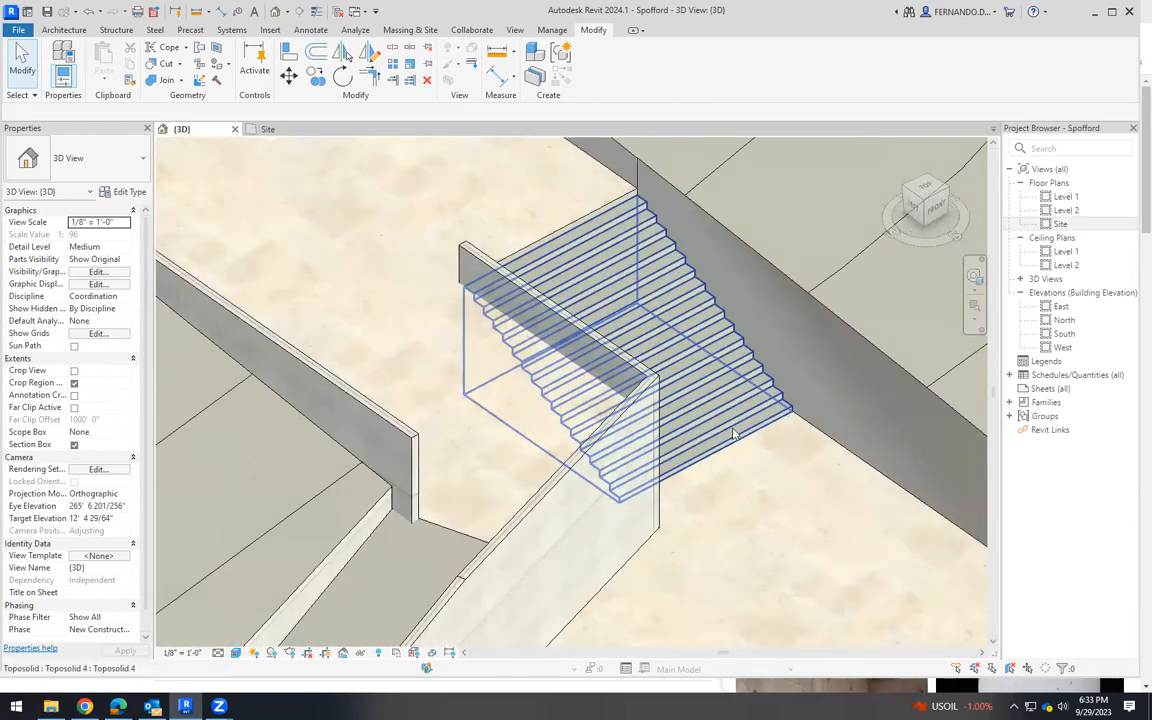
{"action": "left_click", "coordinate": [735, 447]}
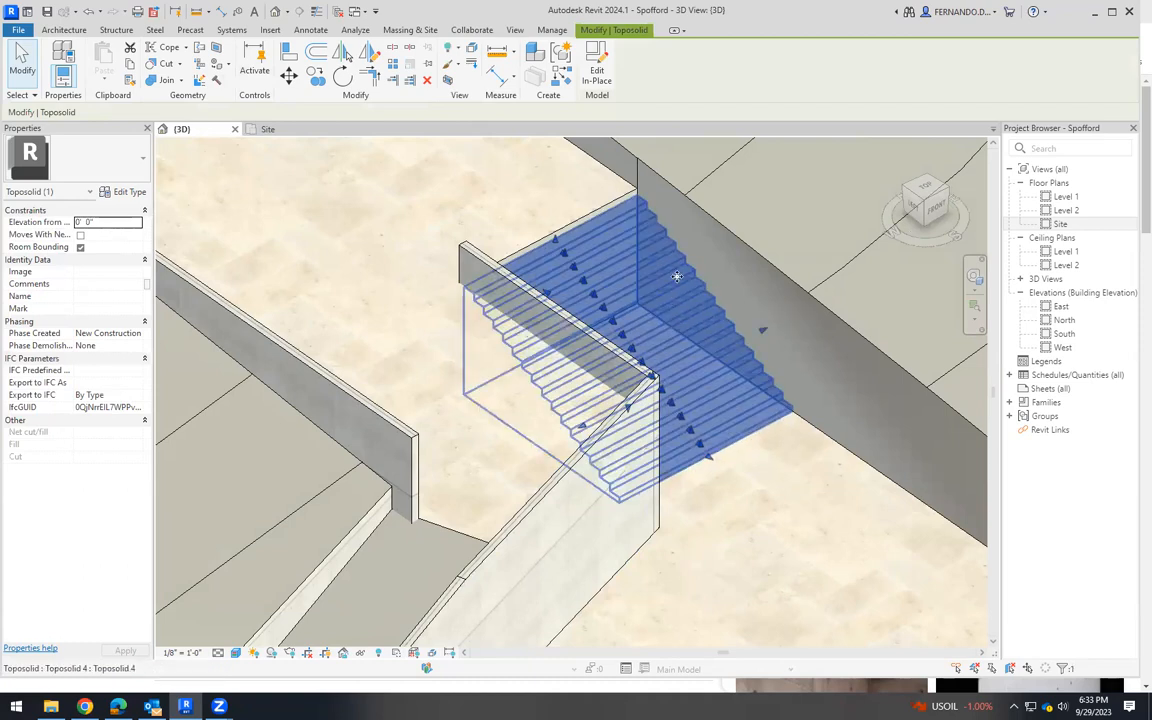
{"action": "left_click", "coordinate": [597, 72]}
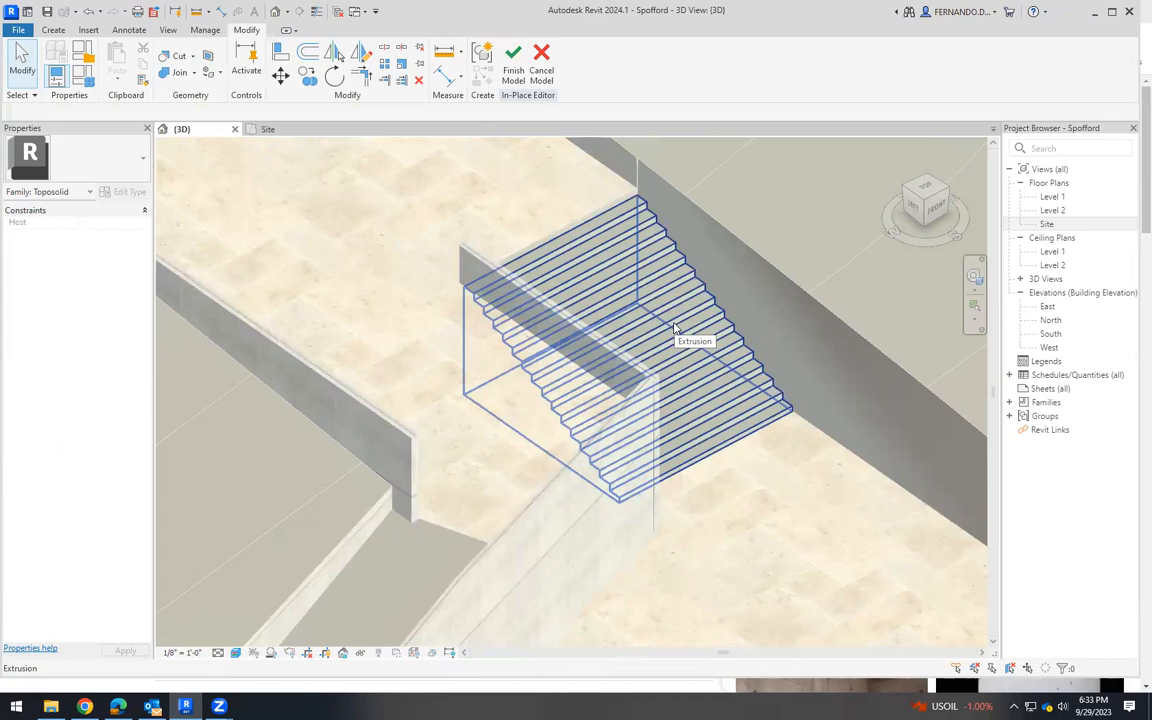
{"action": "left_click", "coordinate": [664, 345]}
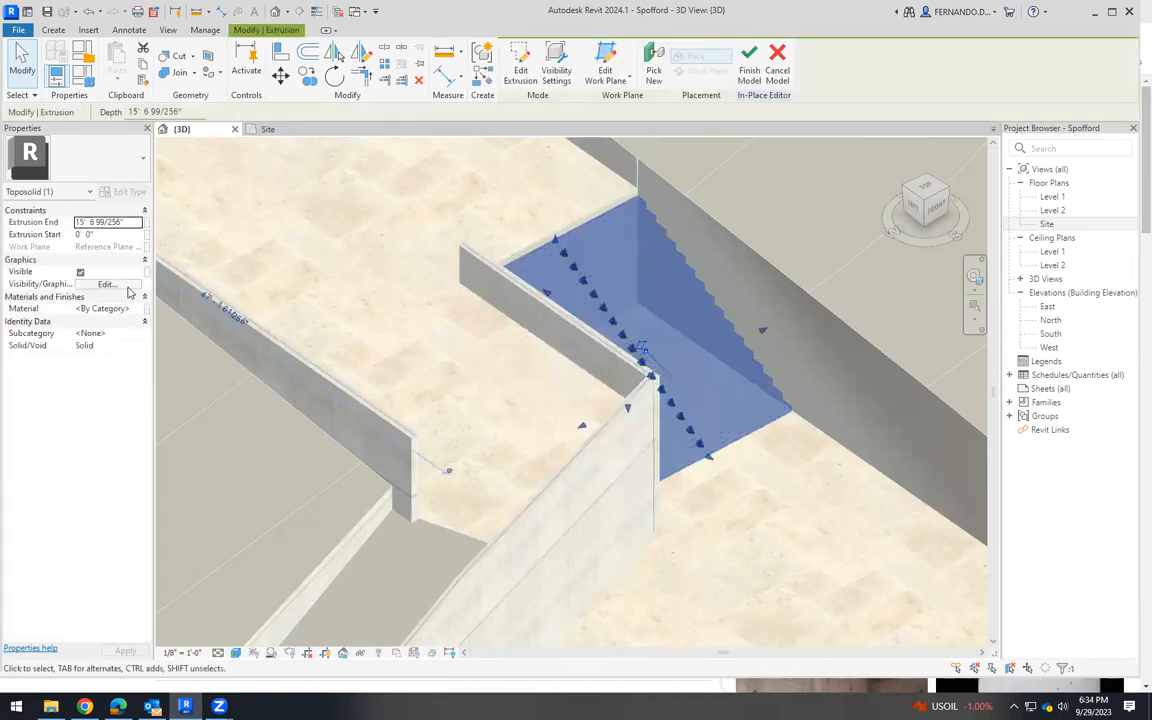
{"action": "left_click", "coordinate": [137, 310]}
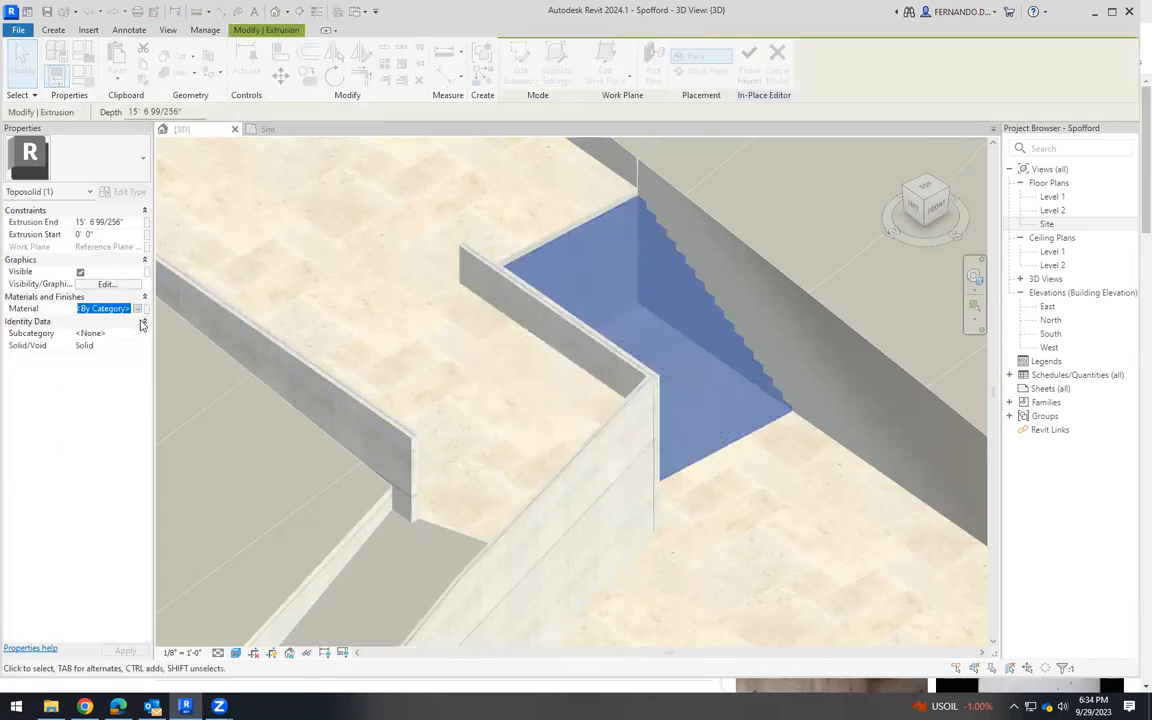
{"action": "left_click", "coordinate": [143, 310]}
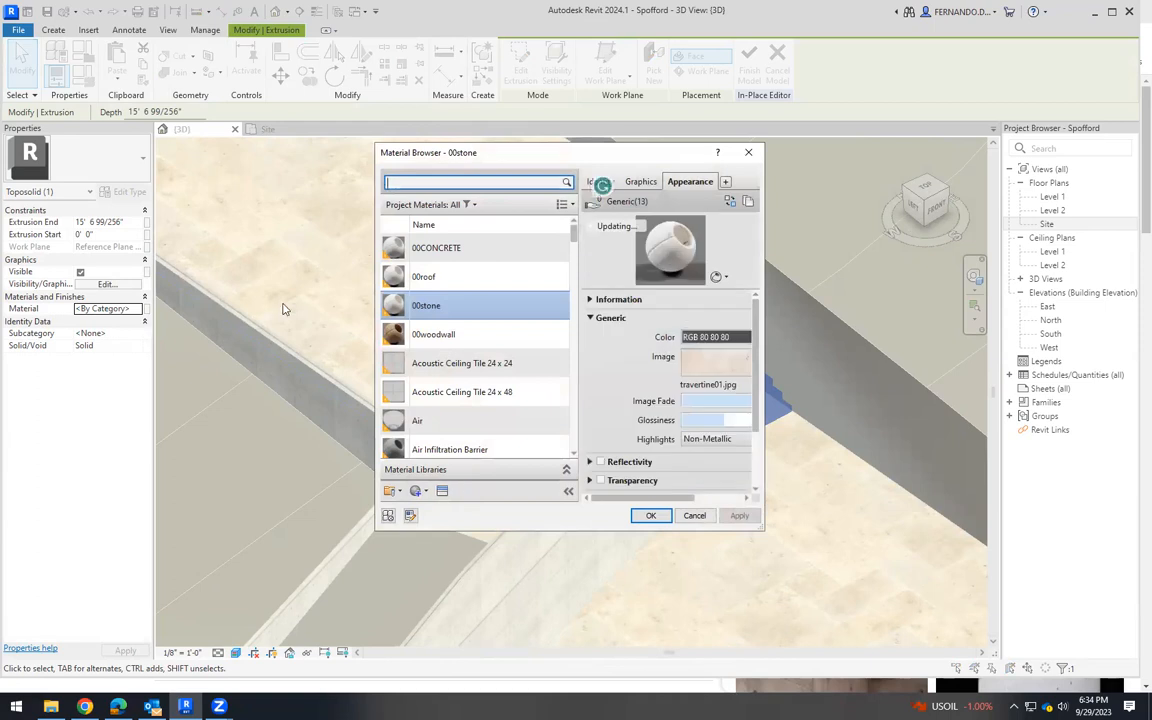
{"action": "left_click", "coordinate": [421, 255]}
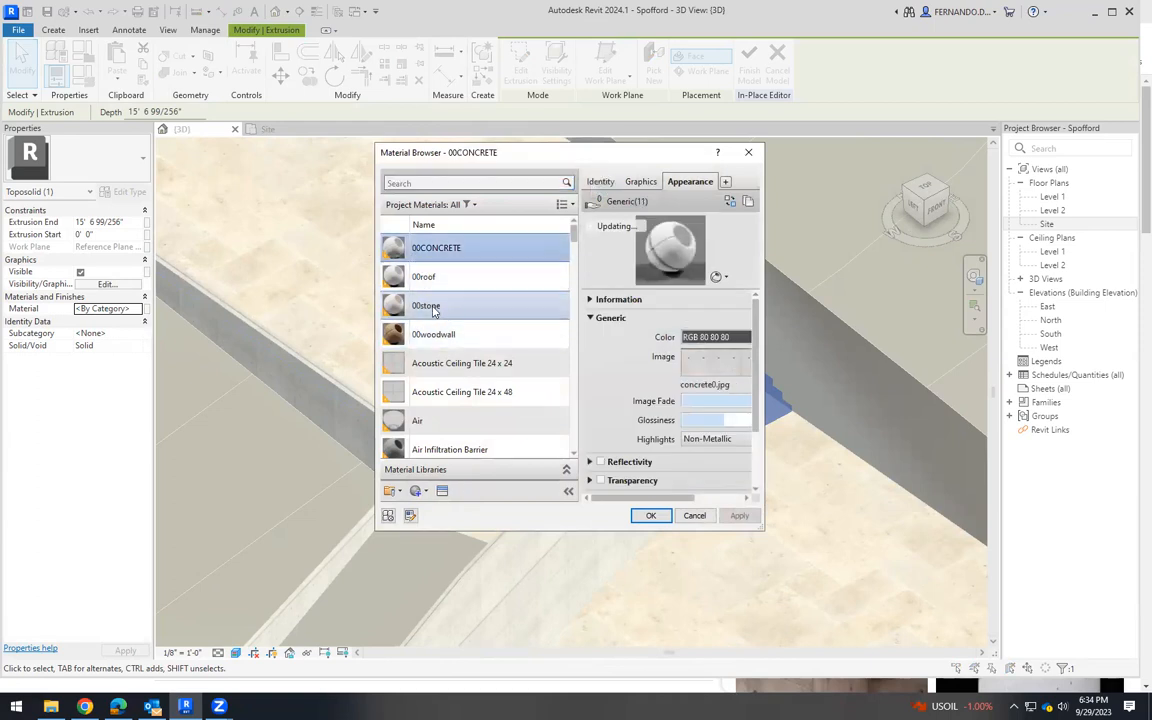
{"action": "left_click", "coordinate": [652, 516]}
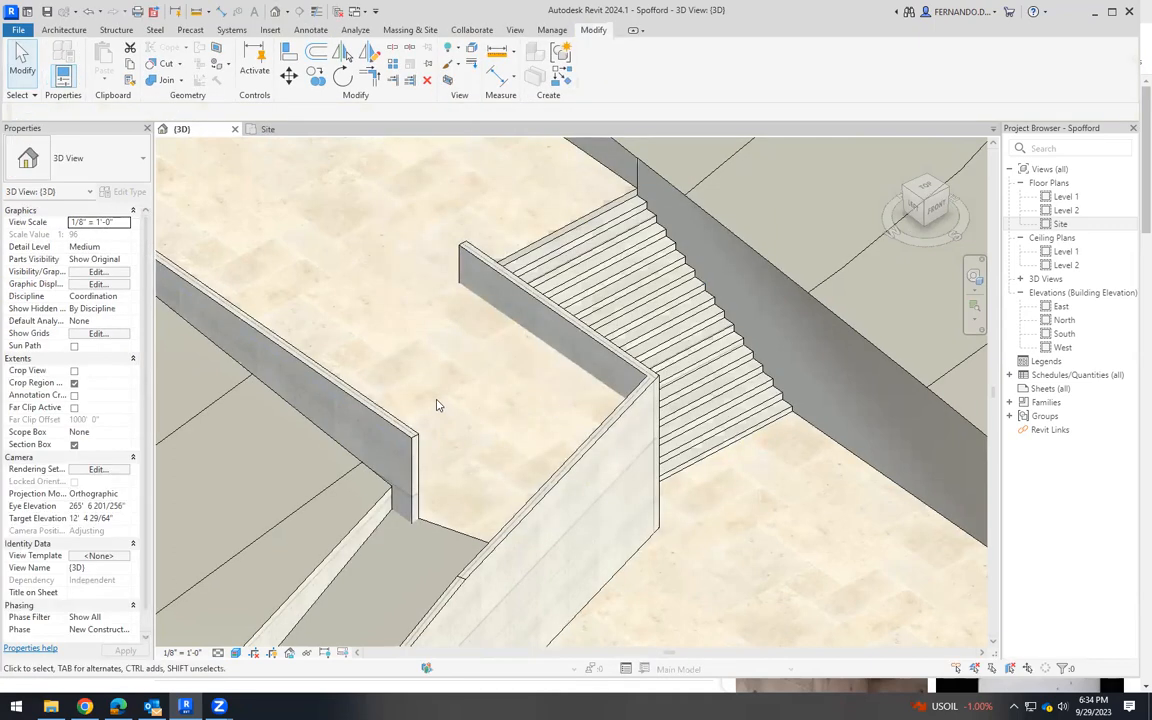
Inspect the concrete texture on the stair treads and where the stairs meet the stone terraces.
{"action": "scroll", "coordinate": [668, 312], "scroll_direction": "up", "scroll_amount": 5}
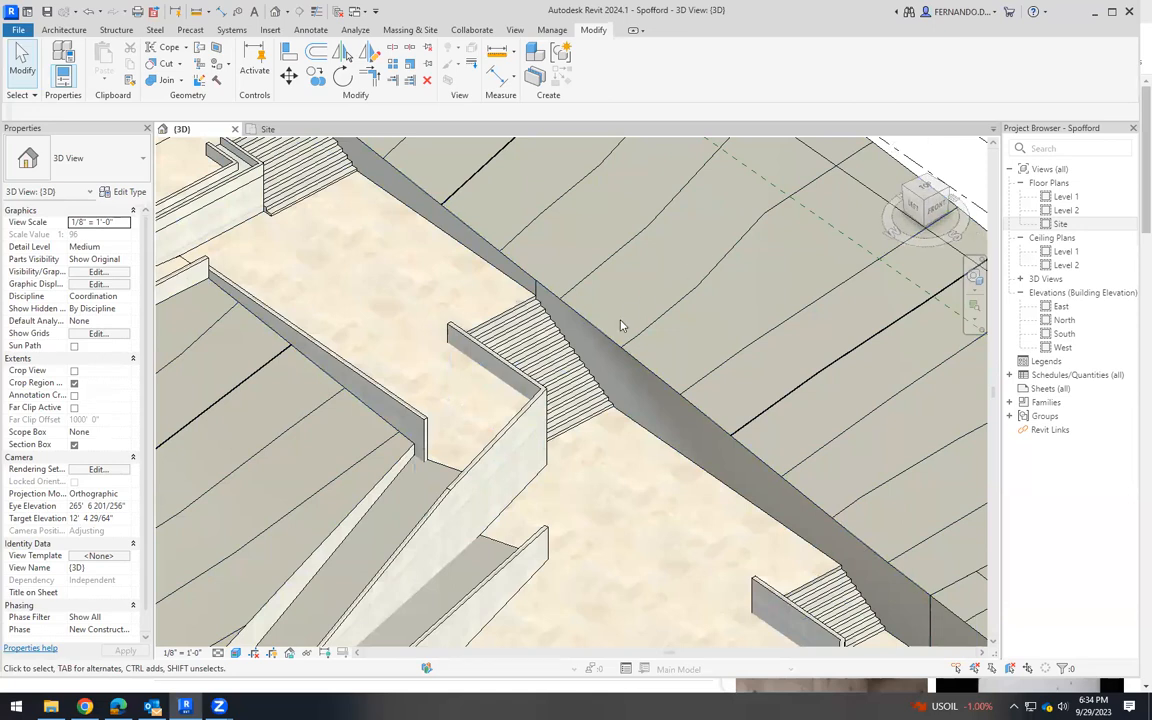
{"action": "scroll", "coordinate": [620, 325], "scroll_direction": "up", "scroll_amount": 6}
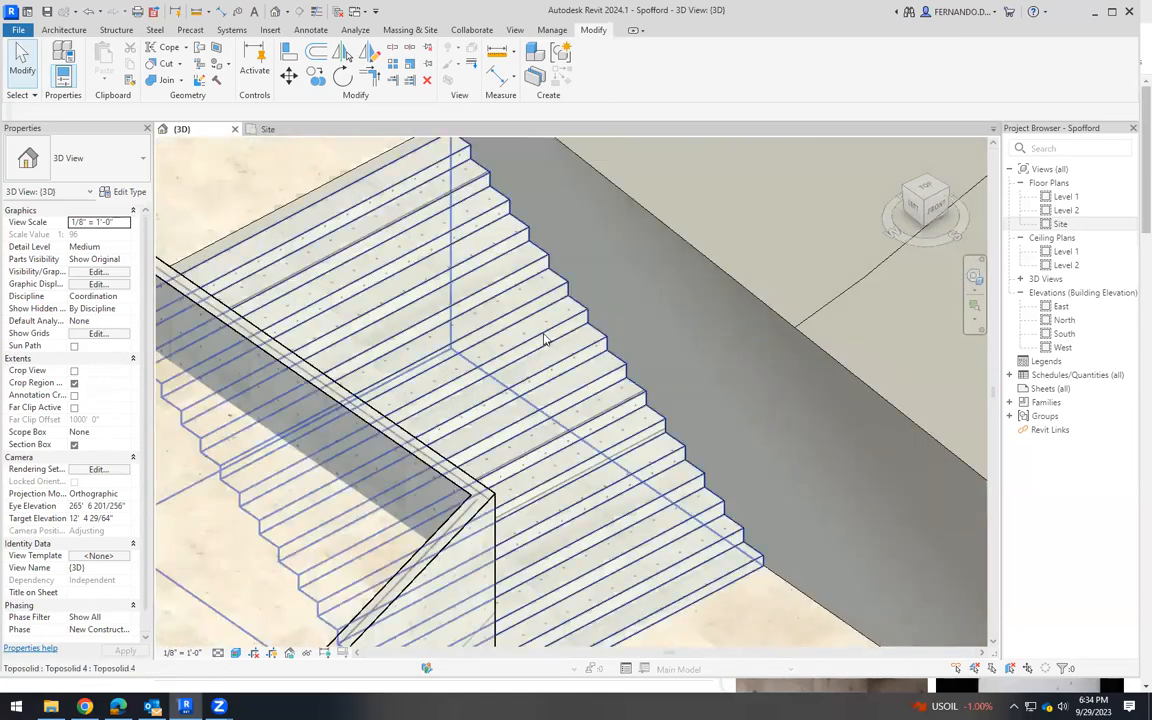
{"action": "scroll", "coordinate": [545, 340], "scroll_direction": "down", "scroll_amount": 8}
{"action": "middle_click_drag", "start_coordinate": [583, 388], "coordinate": [523, 405], "text": "shift"}
{"action": "scroll", "coordinate": [433, 433], "scroll_direction": "up", "scroll_amount": 1}
{"action": "scroll", "coordinate": [533, 424], "scroll_direction": "down", "scroll_amount": 5}
{"action": "scroll", "coordinate": [509, 427], "scroll_direction": "up", "scroll_amount": 2}
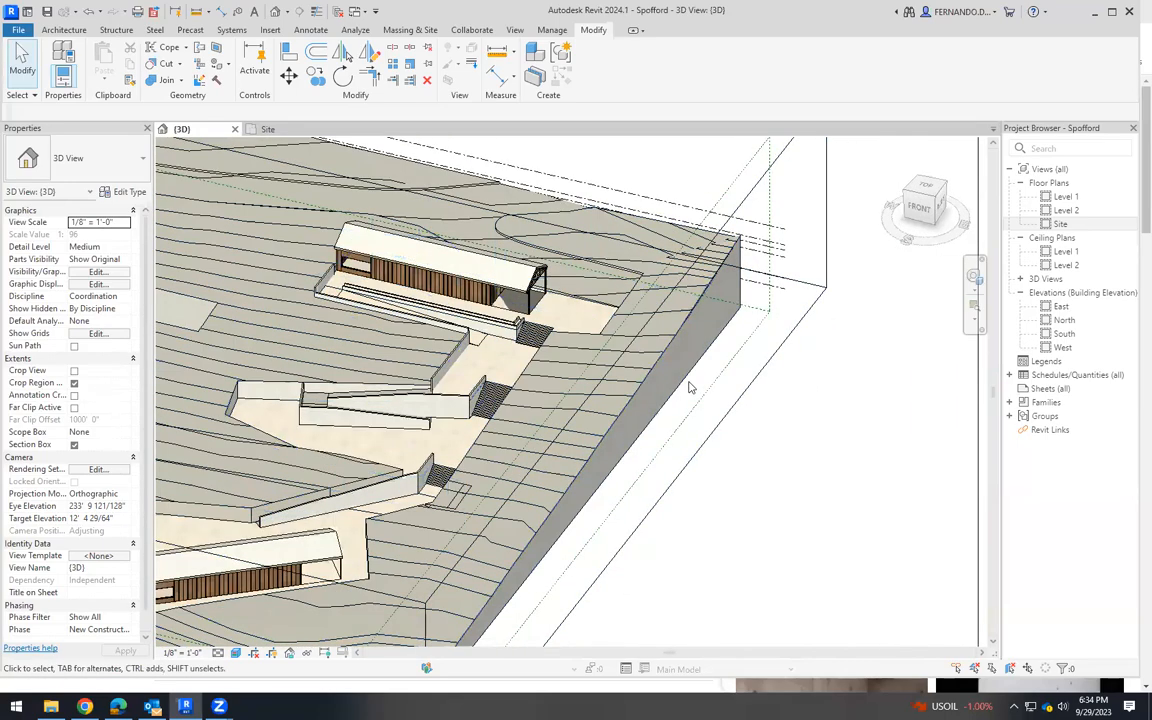
Review the materials across the whole site, checking the terraces, ramps, stairs and the surrounding toposolid.
{"action": "scroll", "coordinate": [689, 387], "scroll_direction": "down", "scroll_amount": 5}
{"action": "scroll", "coordinate": [300, 364], "scroll_direction": "up", "scroll_amount": 3}
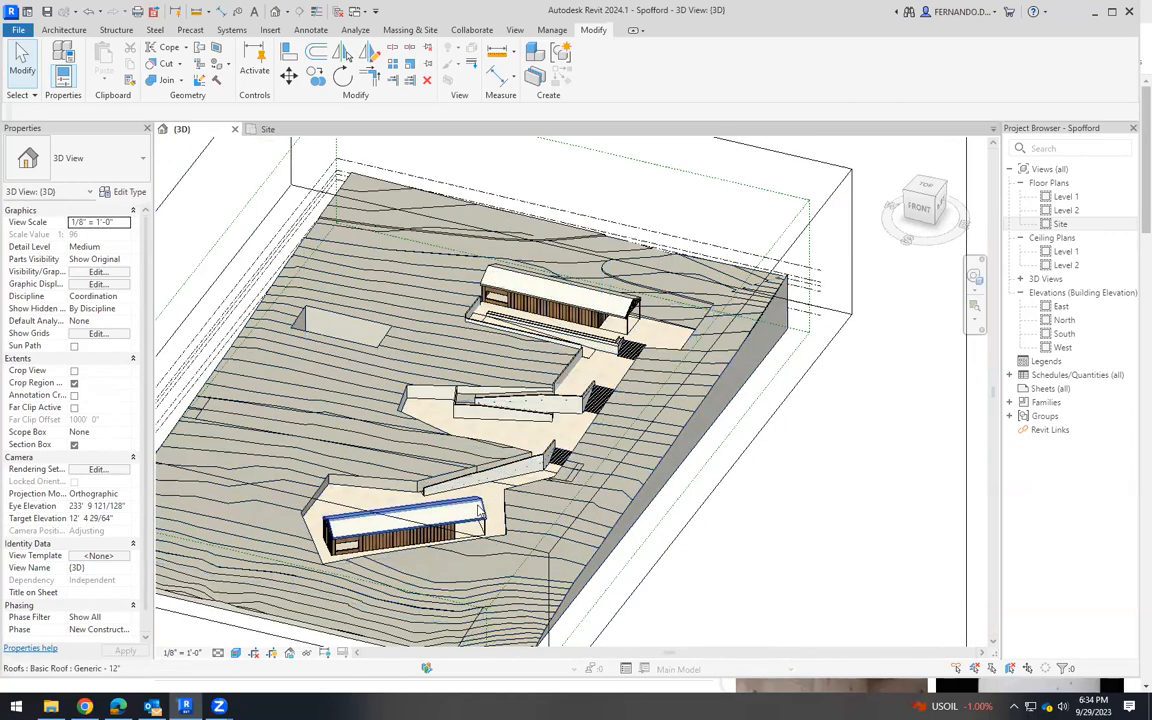
{"action": "scroll", "coordinate": [811, 497], "scroll_direction": "up", "scroll_amount": 4}
{"action": "scroll", "coordinate": [851, 527], "scroll_direction": "down", "scroll_amount": 3}
{"action": "scroll", "coordinate": [734, 360], "scroll_direction": "up", "scroll_amount": 3}
{"action": "scroll", "coordinate": [754, 374], "scroll_direction": "up", "scroll_amount": 3}
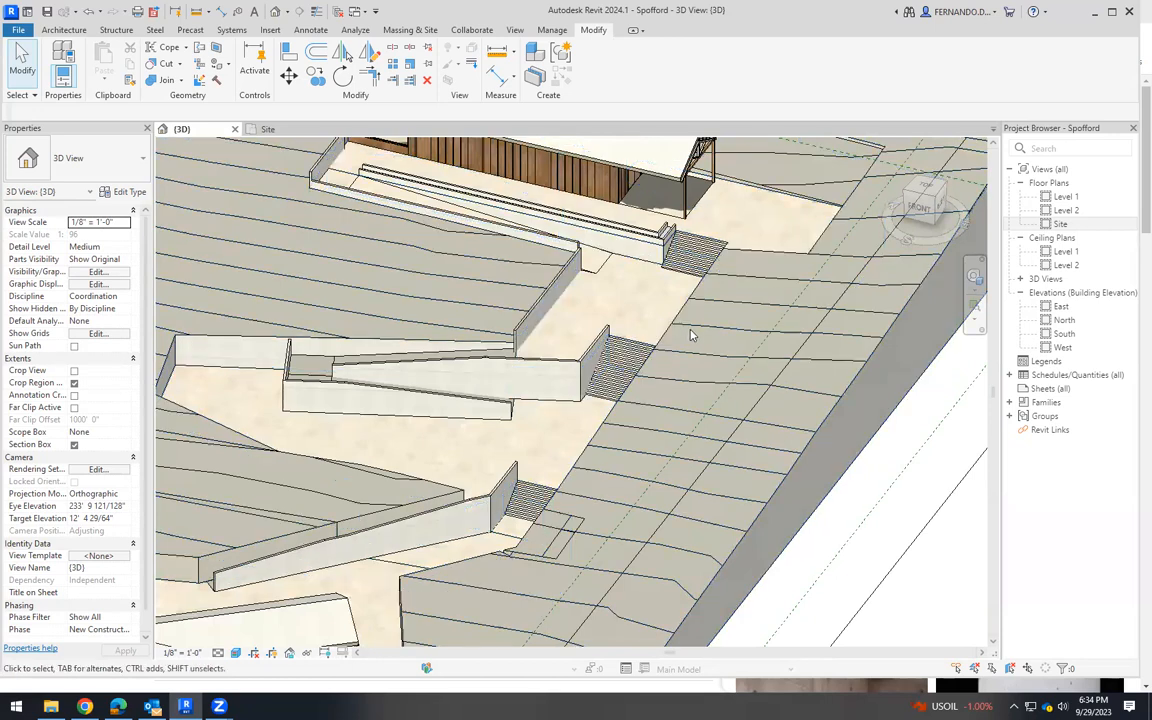
{"action": "left_click", "coordinate": [695, 497]}
{"action": "scroll", "coordinate": [695, 497], "scroll_direction": "down", "scroll_amount": 3}
{"action": "scroll", "coordinate": [712, 379], "scroll_direction": "up", "scroll_amount": 3}
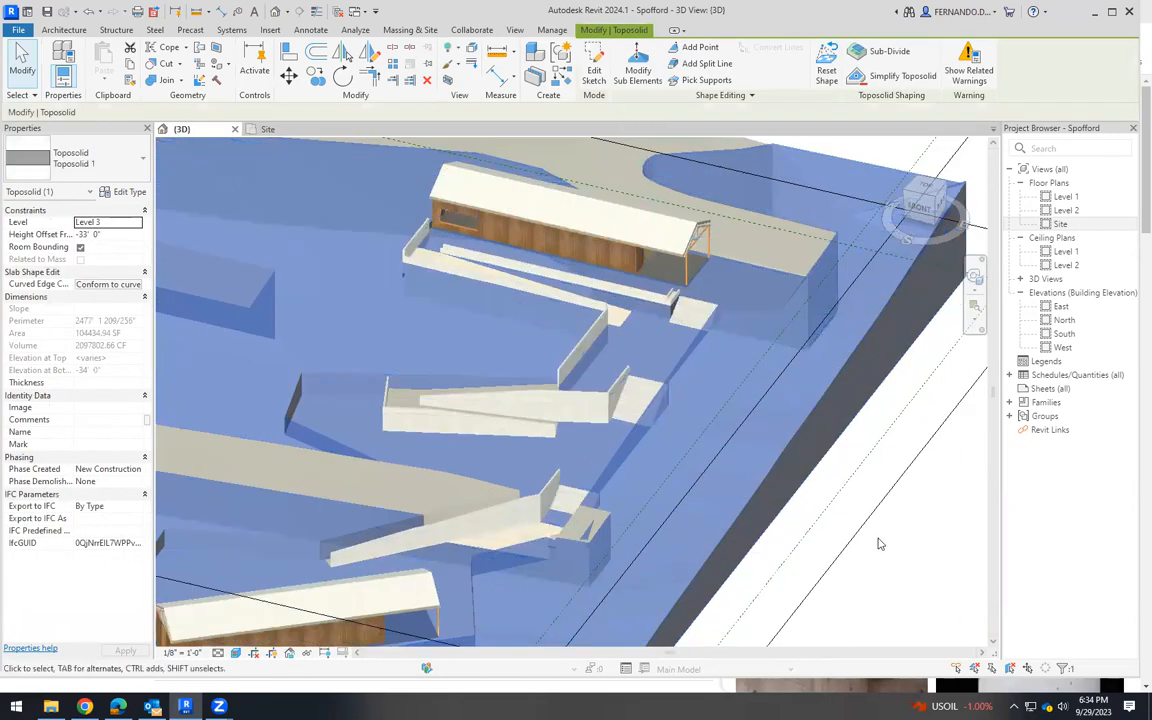
{"action": "scroll", "coordinate": [650, 350], "scroll_direction": "up", "scroll_amount": 2}
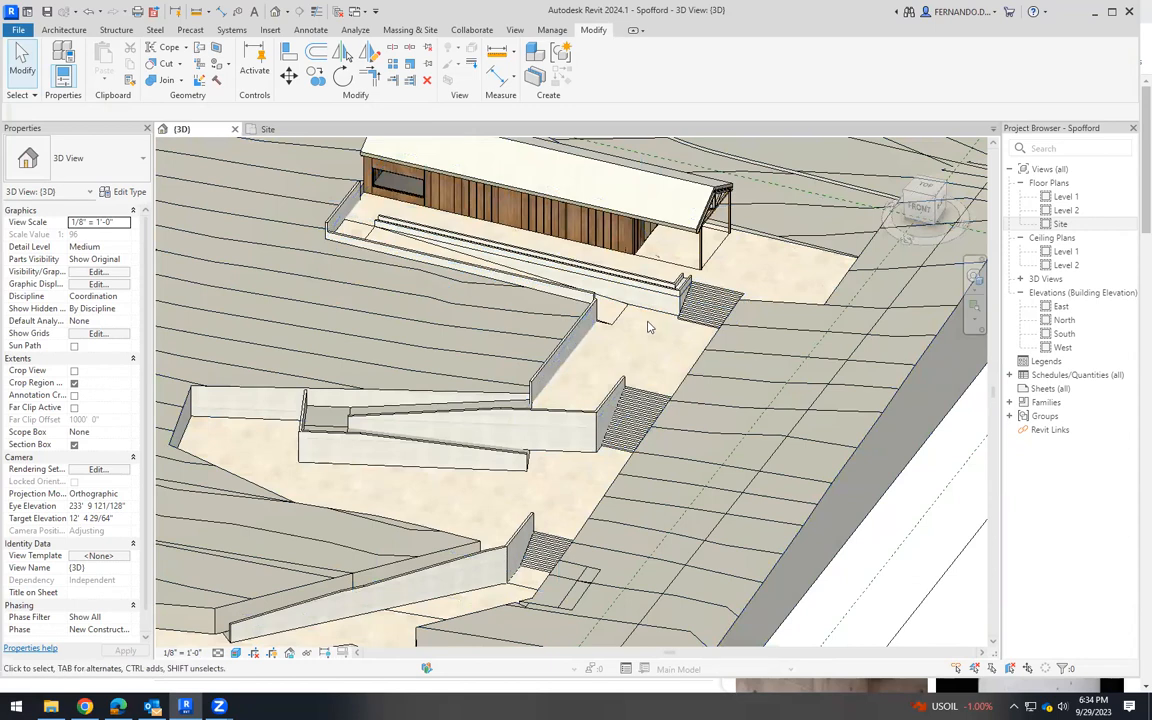
{"action": "scroll", "coordinate": [652, 350], "scroll_direction": "up", "scroll_amount": 3}
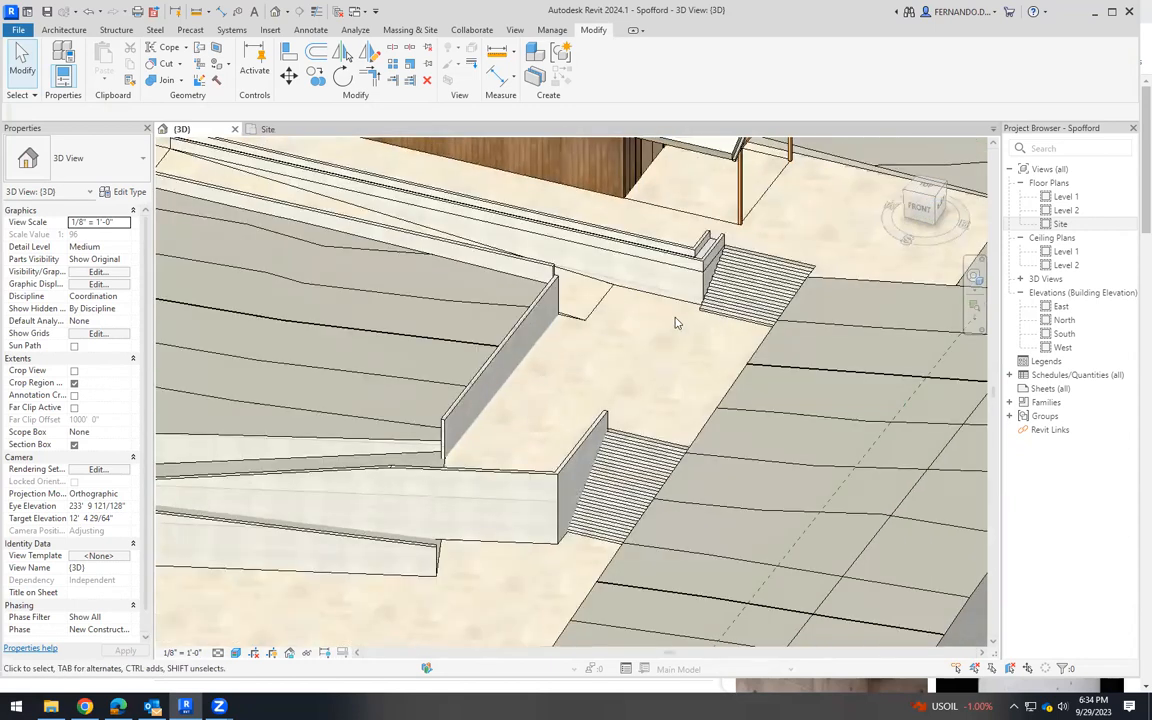
Open the material choice for the structure layer of the main site toposolid's type, Toposolid 1.
{"action": "scroll", "coordinate": [640, 378], "scroll_direction": "down", "scroll_amount": 5}
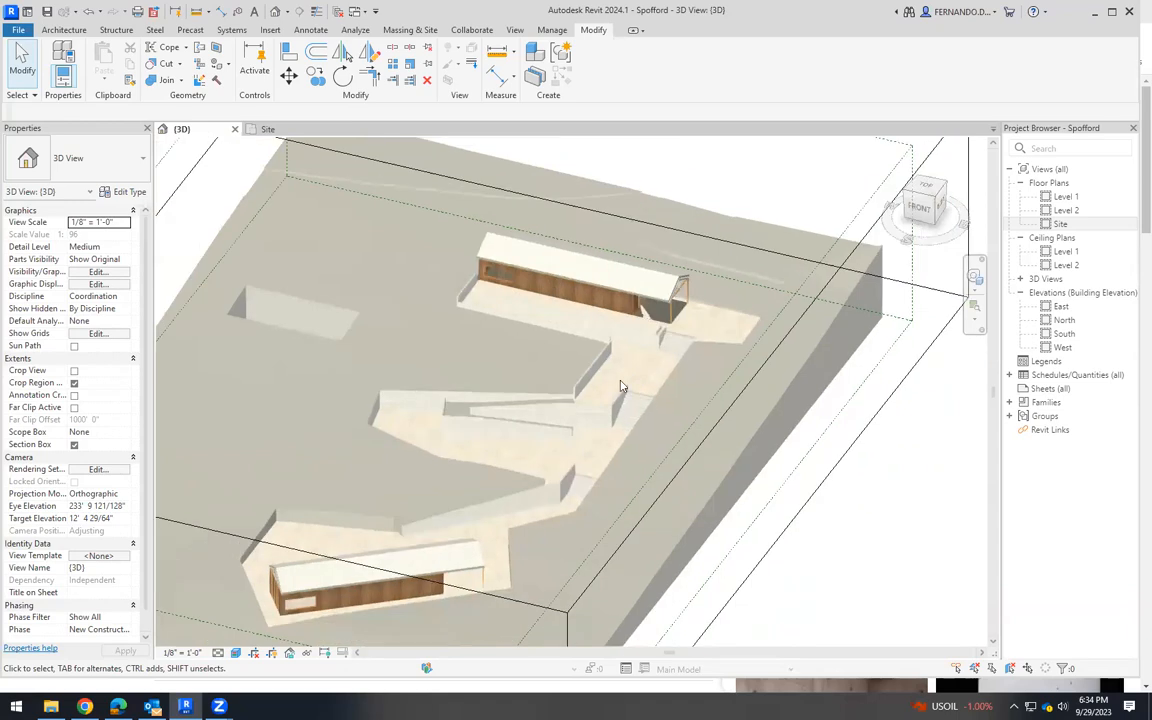
{"action": "middle_click_drag", "start_coordinate": [618, 418], "coordinate": [784, 316], "text": "shift"}
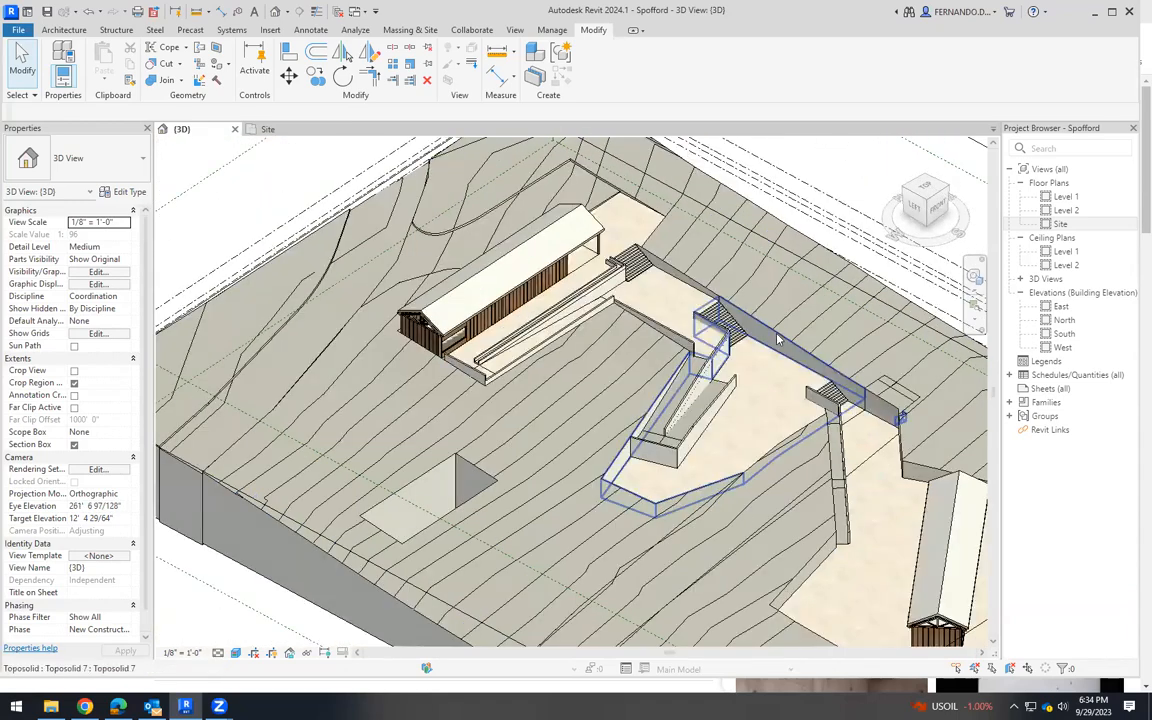
{"action": "left_click", "coordinate": [792, 330]}
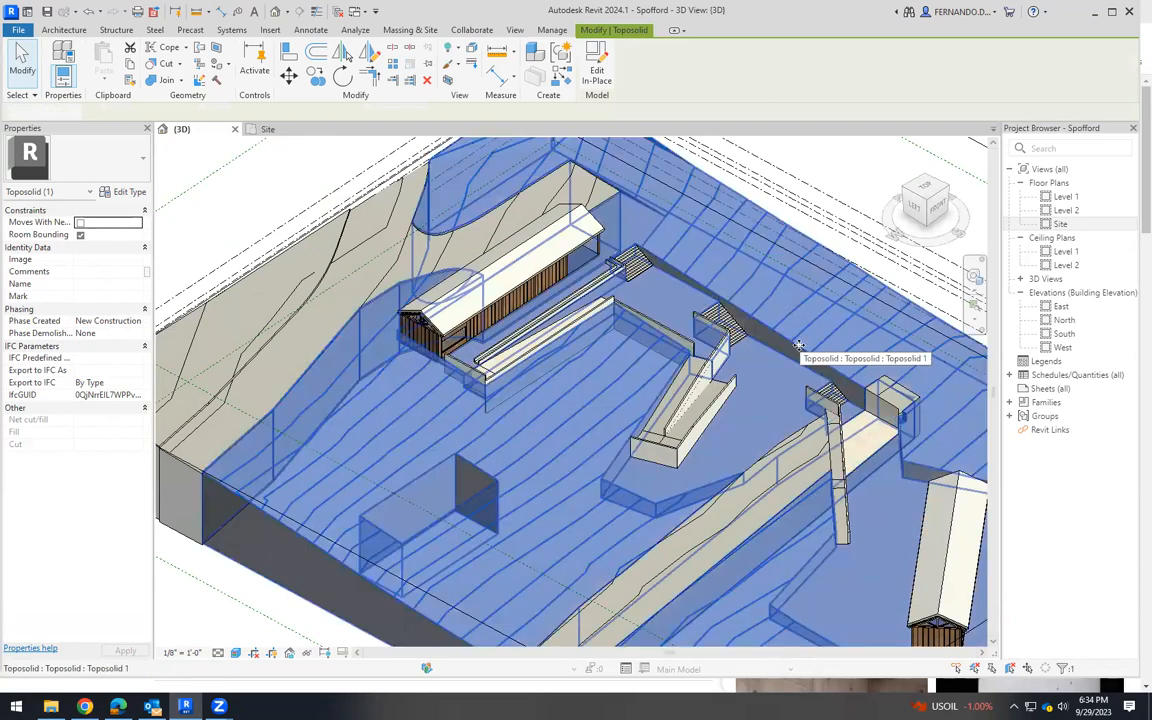
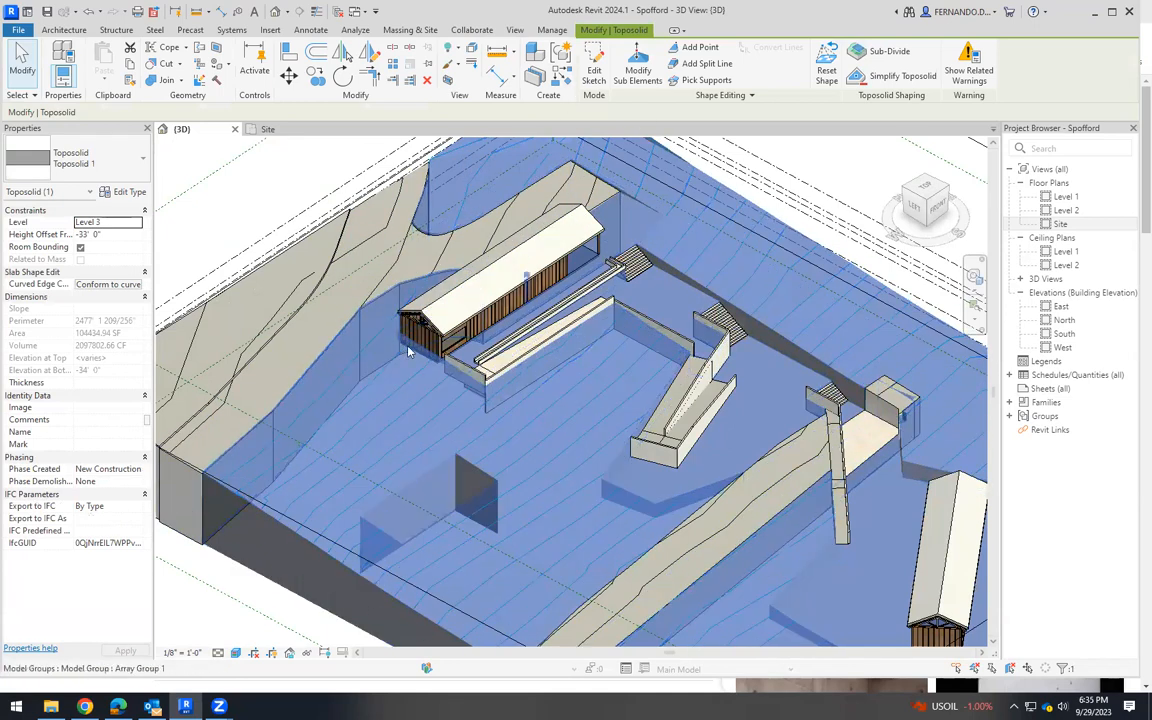
{"action": "left_click", "coordinate": [128, 193]}
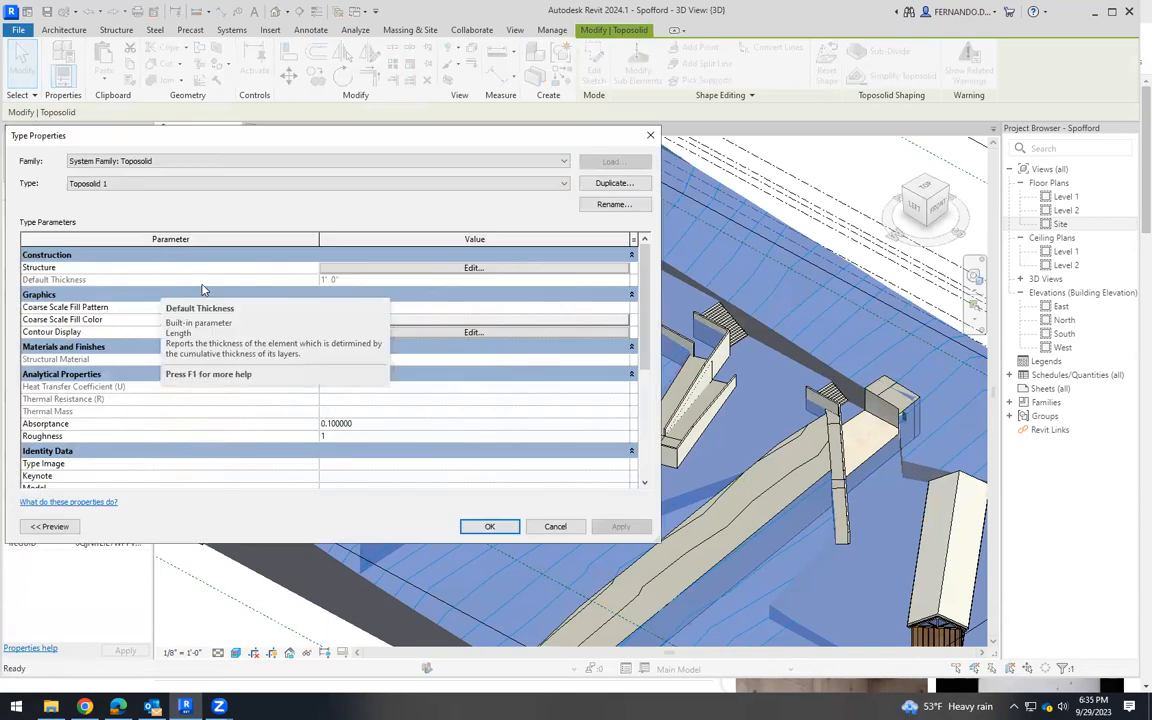
{"action": "left_click", "coordinate": [506, 272]}
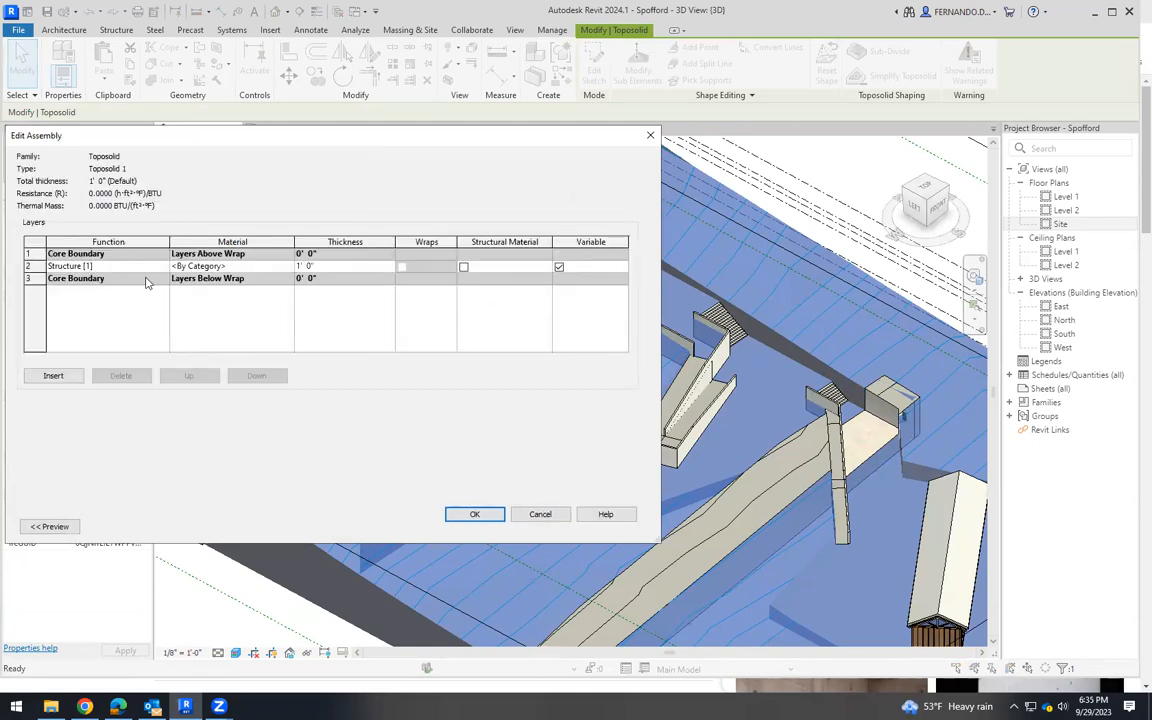
{"action": "left_click", "coordinate": [240, 266]}
{"action": "left_click", "coordinate": [288, 266]}
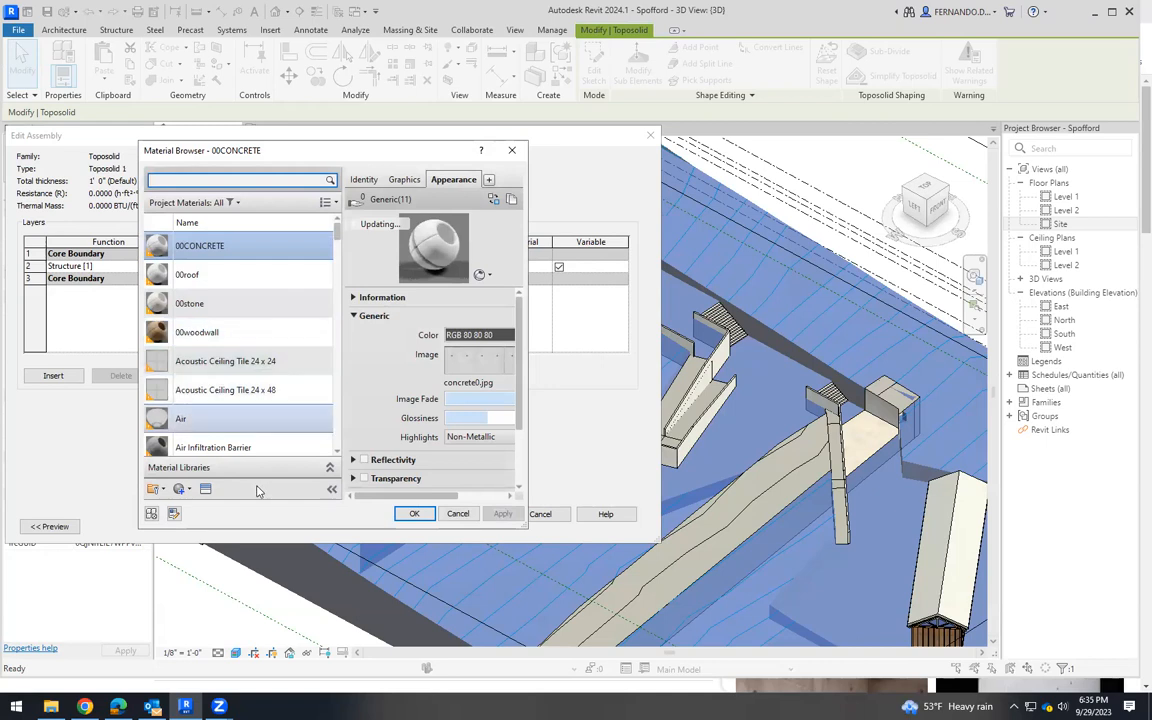
Create a new material and name it 00grass.
{"action": "left_click", "coordinate": [180, 488]}
{"action": "left_click", "coordinate": [210, 506]}
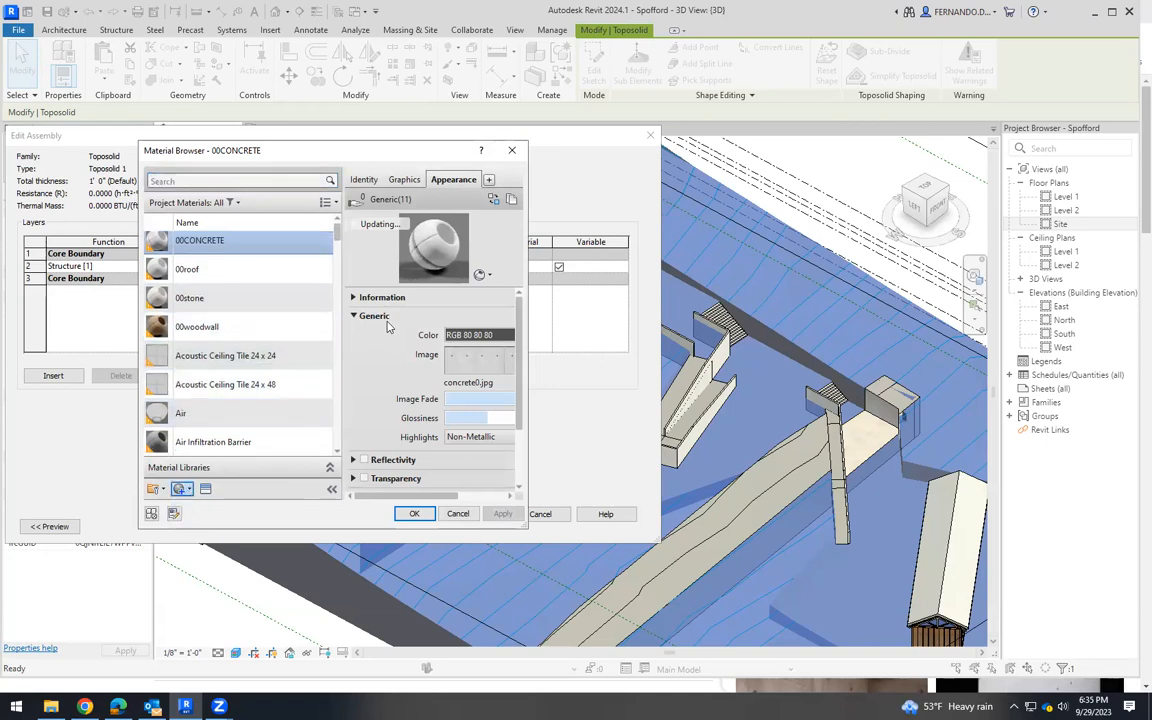
{"action": "left_click", "coordinate": [368, 180]}
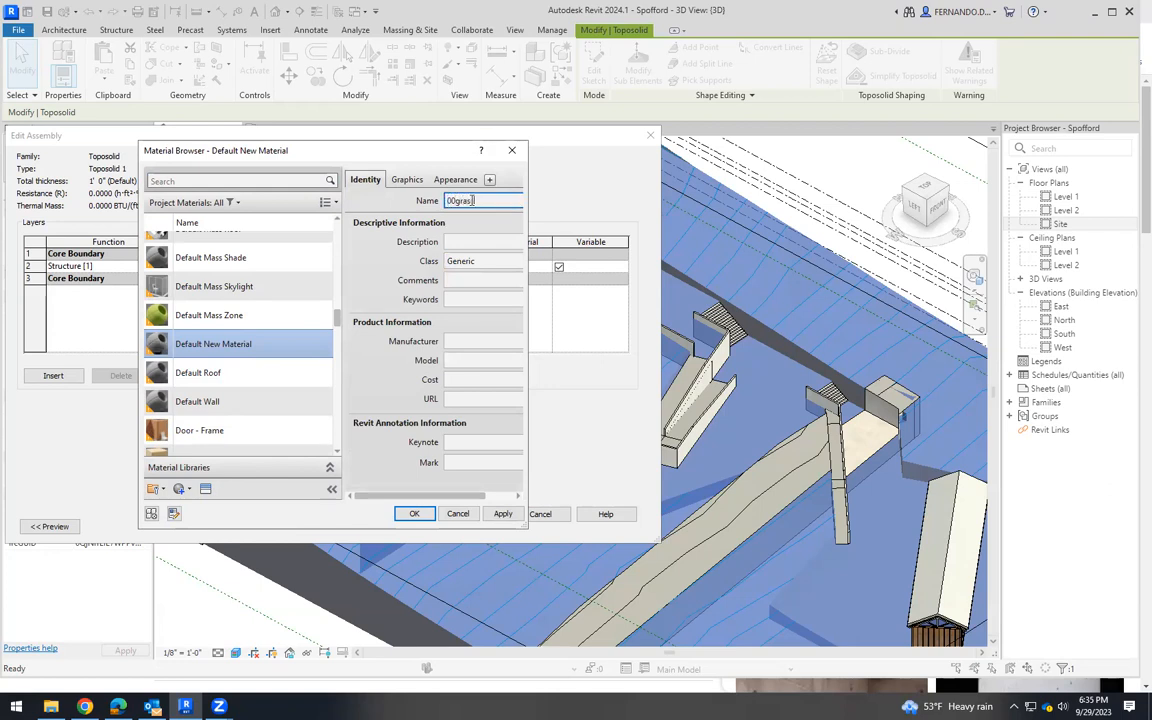
Assign dirt.jpg from the materials folder as the appearance image of 00grass.
{"action": "left_click", "coordinate": [458, 180]}
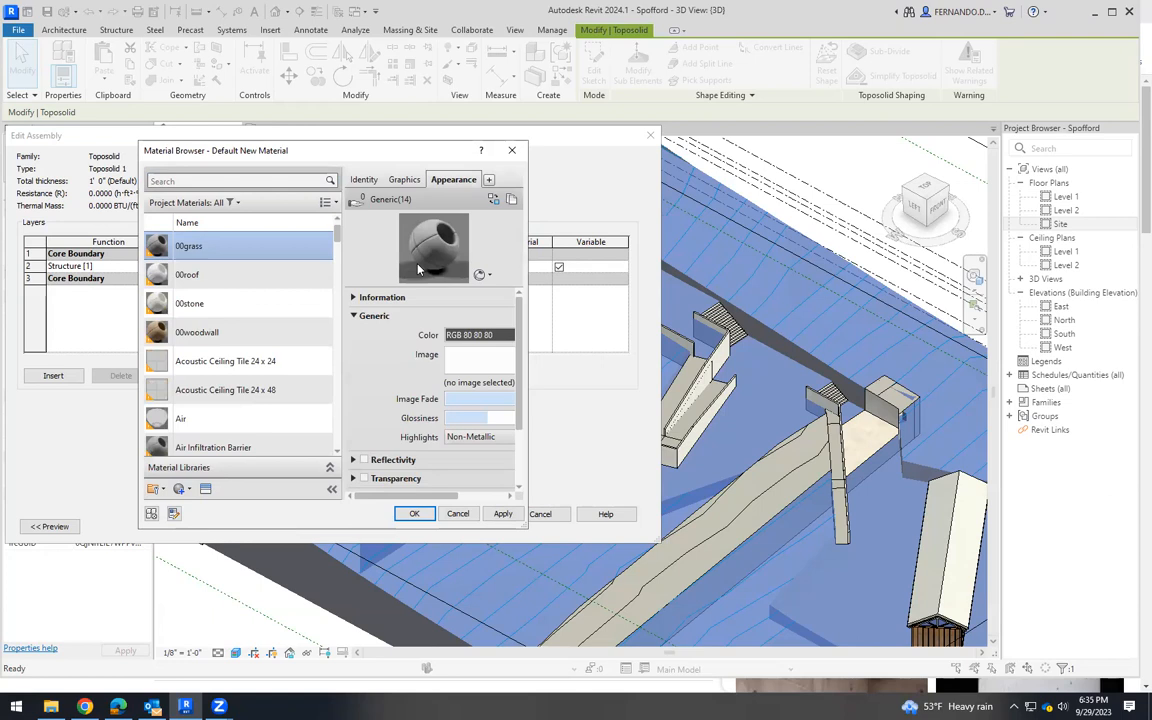
{"action": "left_click", "coordinate": [459, 364]}
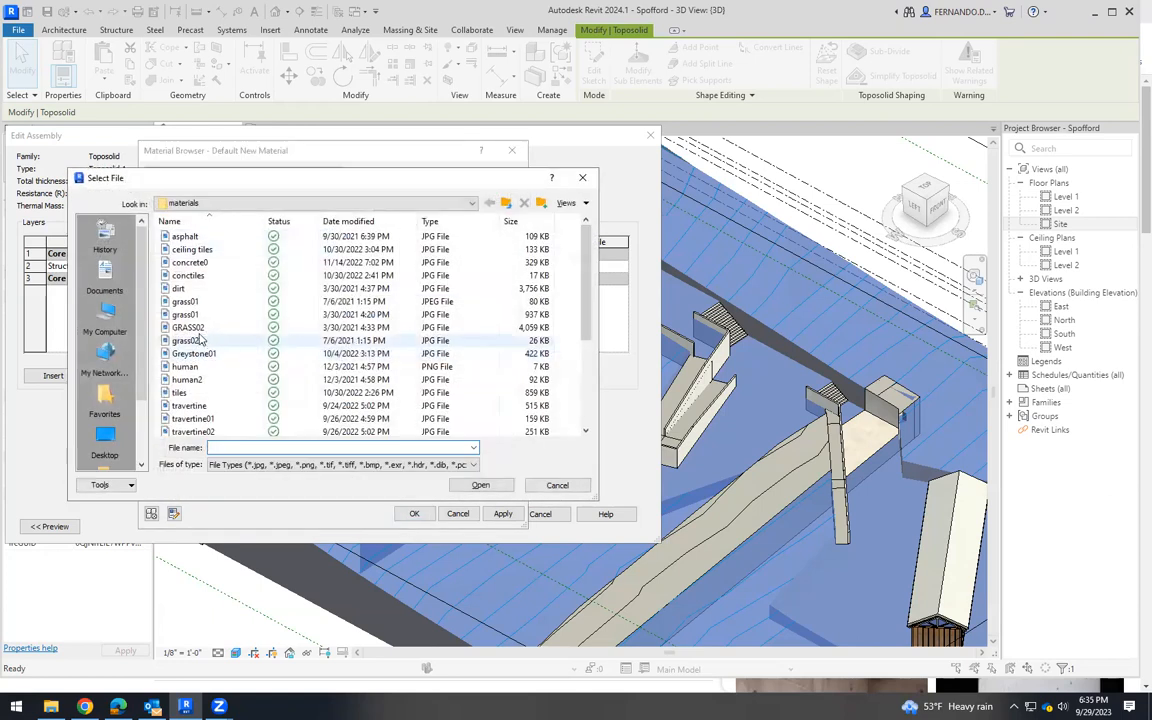
{"action": "left_click", "coordinate": [199, 341]}
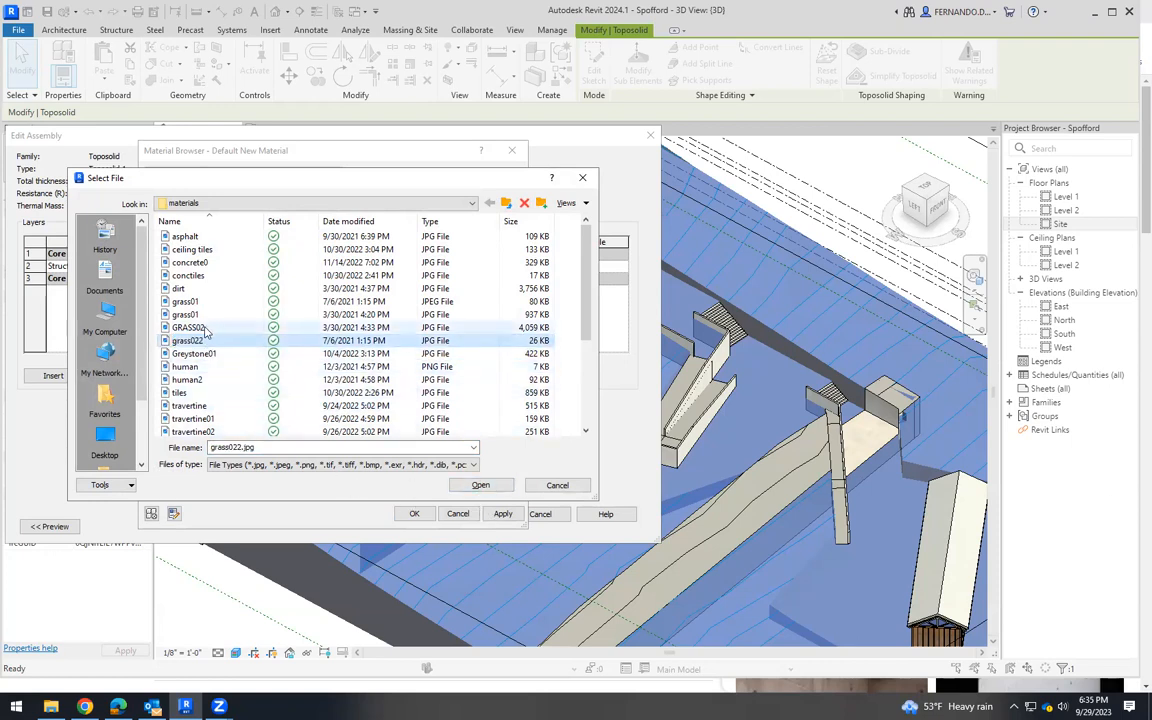
{"action": "left_click", "coordinate": [180, 289]}
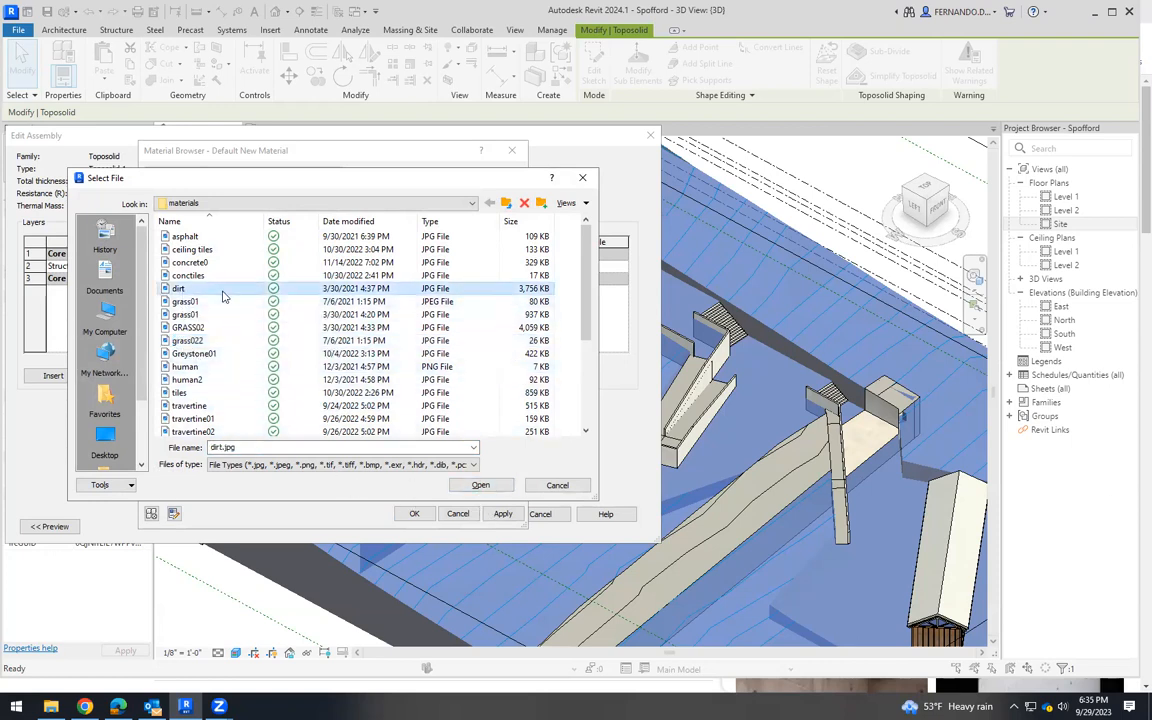
{"action": "left_click", "coordinate": [481, 486]}
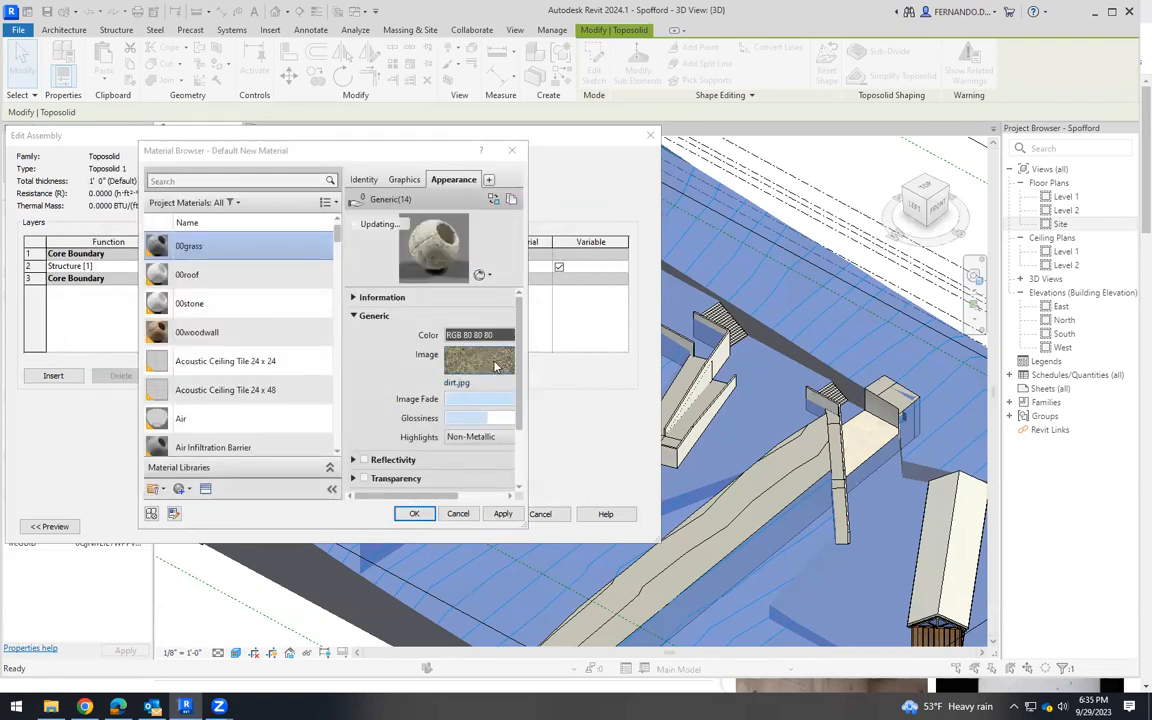
Set the dirt texture's sample size to 50'-0" by 50'-0" and apply 00grass to the Toposolid 1 structure layer.
{"action": "left_click", "coordinate": [495, 365]}
{"action": "left_click_drag", "start_coordinate": [370, 411], "coordinate": [367, 448]}
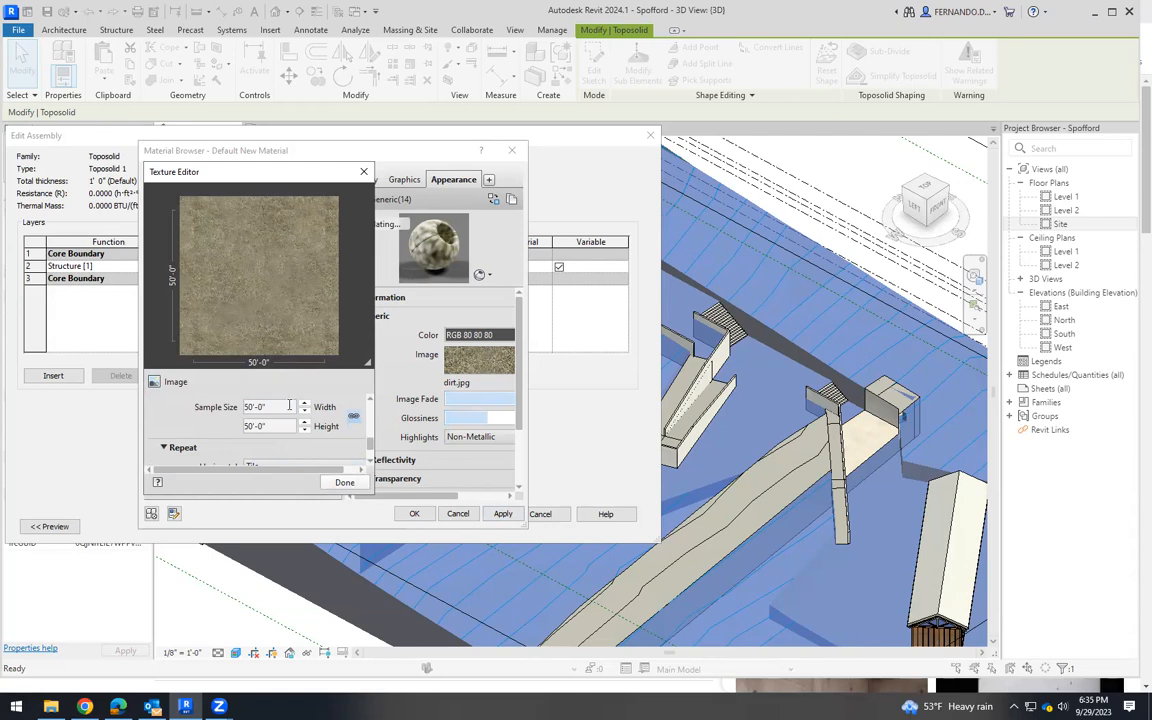
{"action": "left_click", "coordinate": [344, 483]}
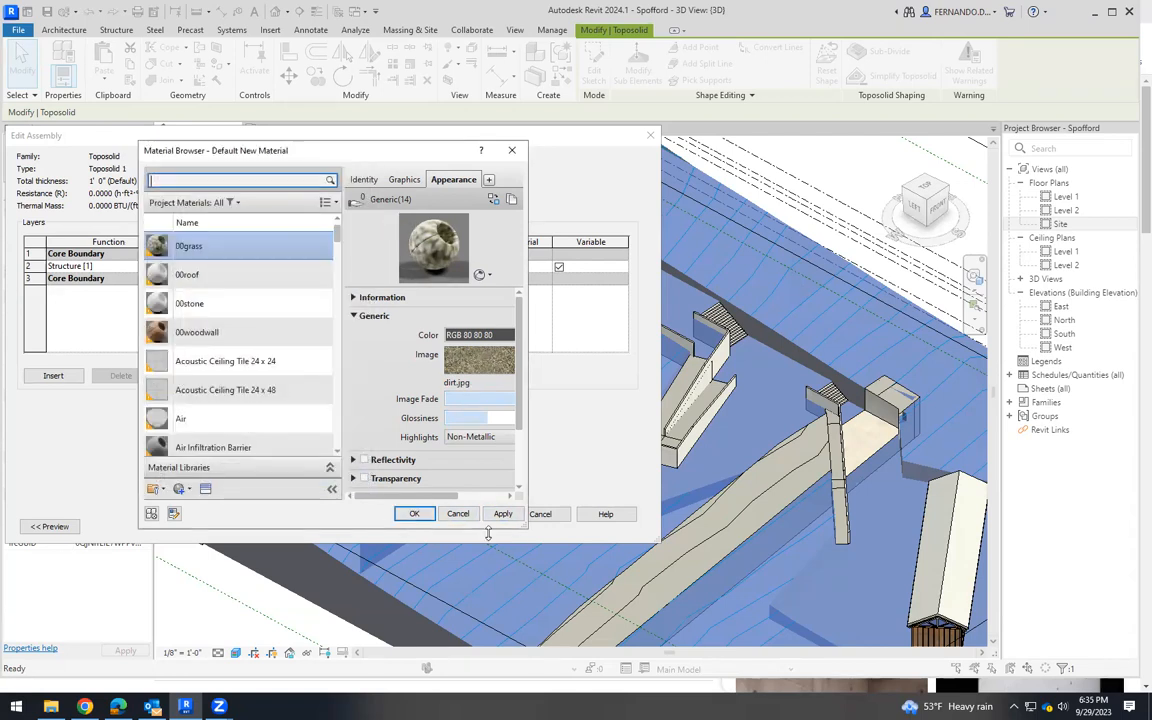
{"action": "left_click", "coordinate": [503, 516]}
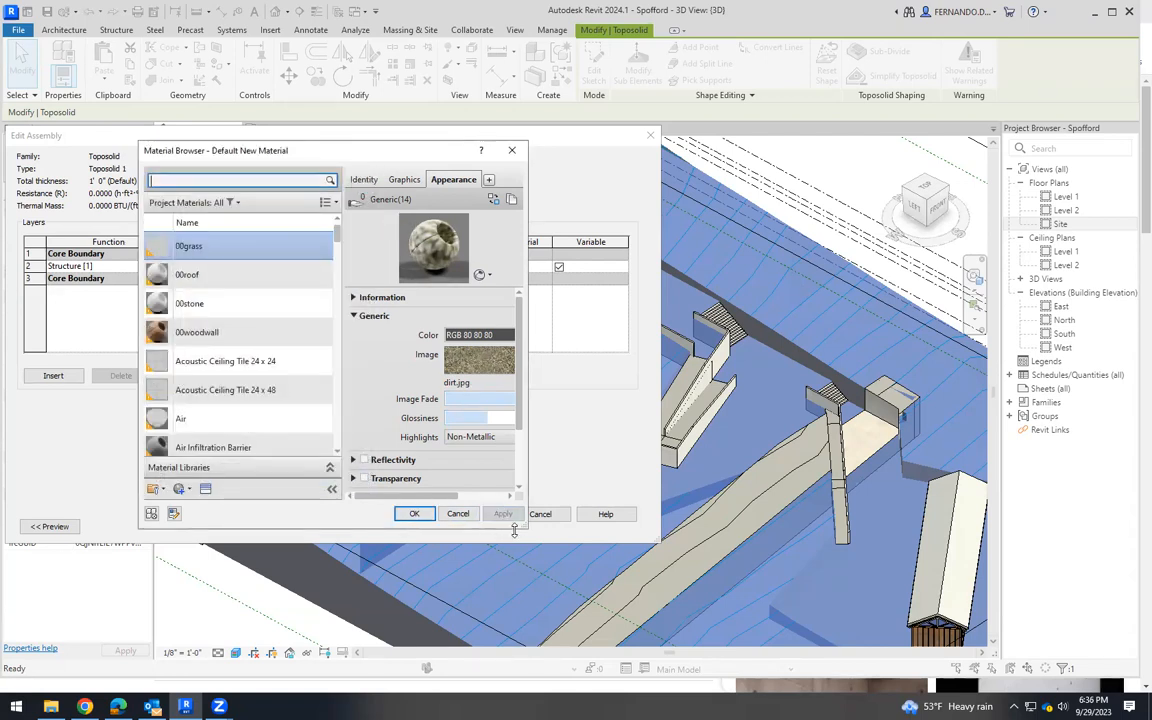
{"action": "left_click", "coordinate": [415, 514]}
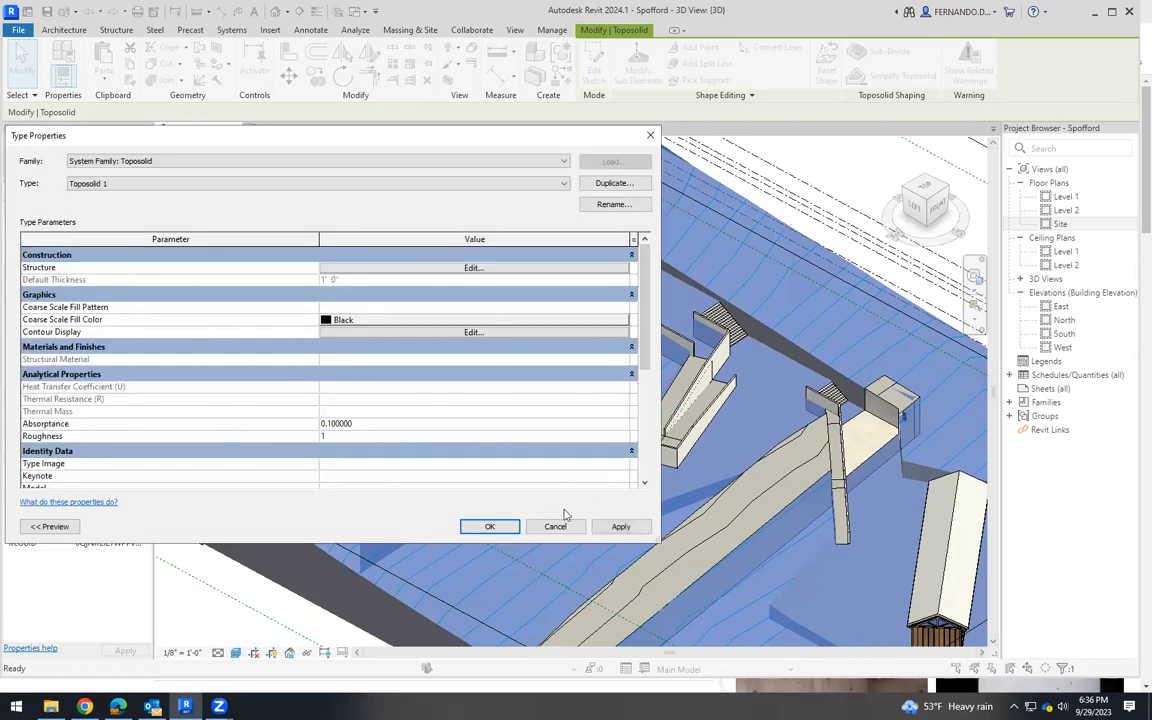
{"action": "left_click", "coordinate": [489, 527]}
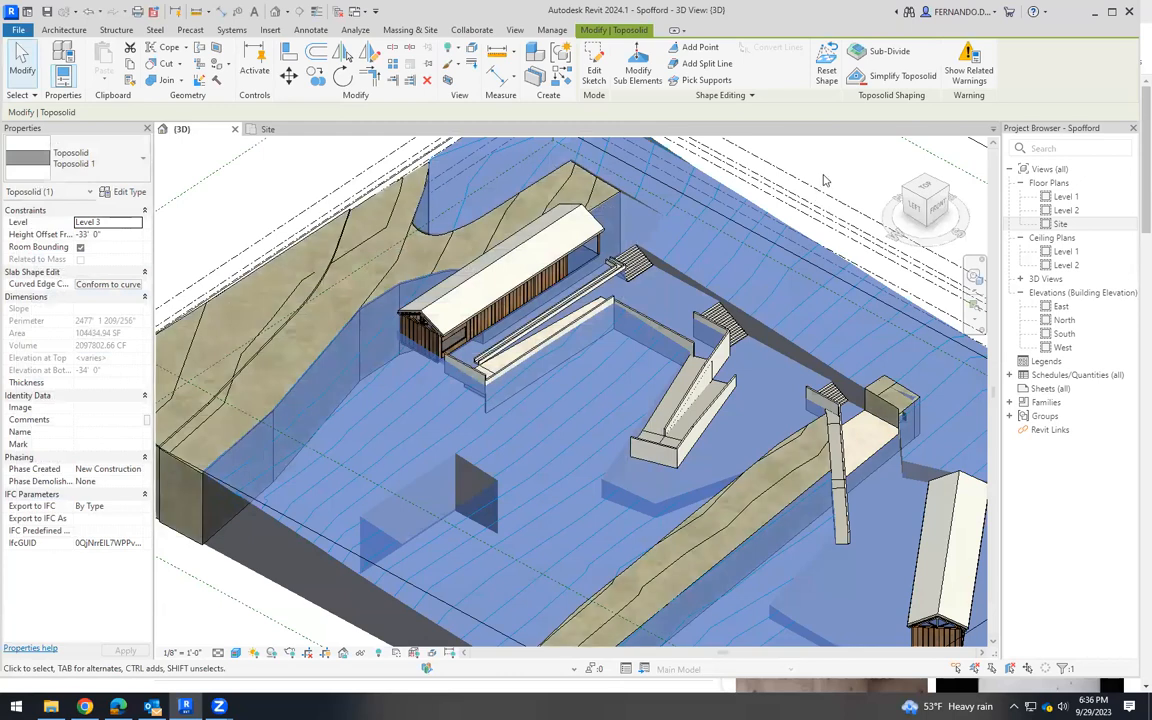
Inspect the ground texture across the site and up close beside the terrace stairs.
{"action": "scroll", "coordinate": [522, 343], "scroll_direction": "down", "scroll_amount": 1}
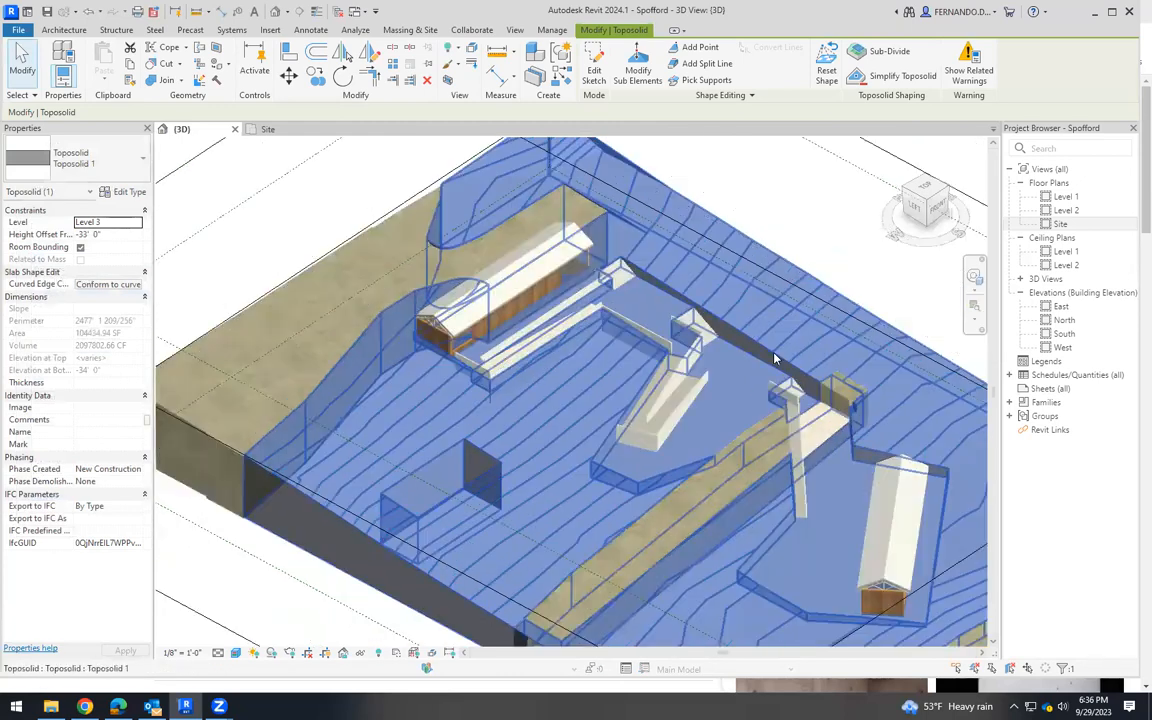
{"action": "key", "text": "Escape"}
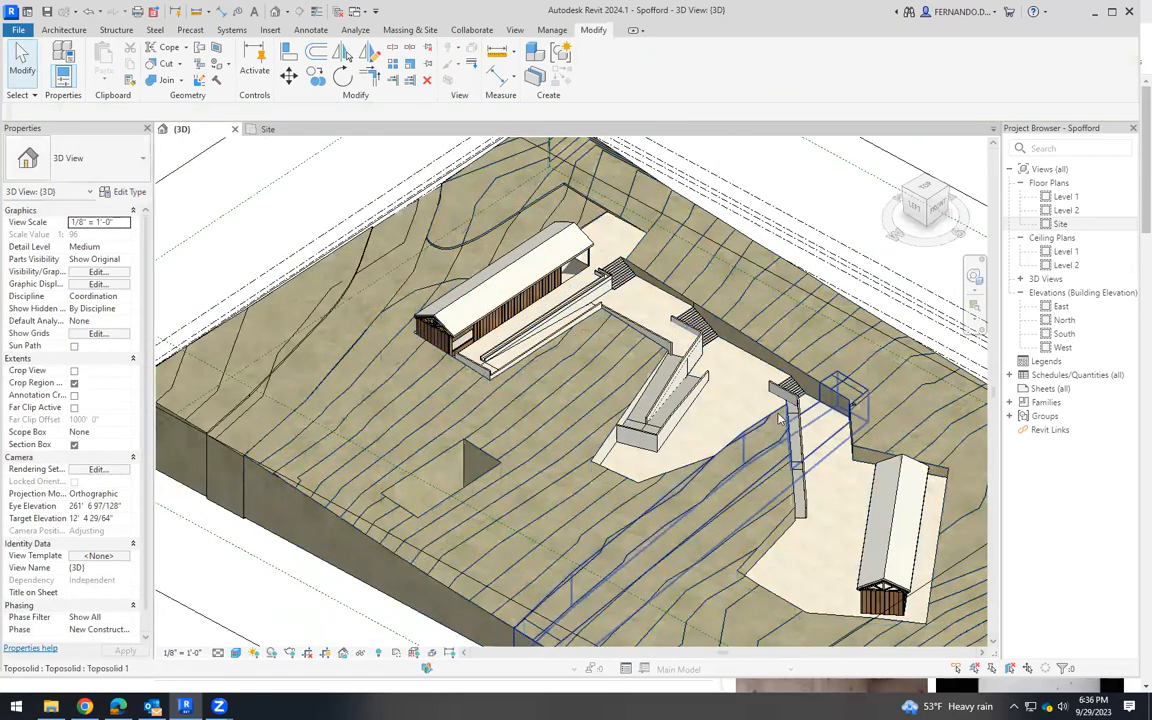
{"action": "middle_click_drag", "start_coordinate": [797, 437], "coordinate": [605, 538], "text": "shift"}
{"action": "scroll", "coordinate": [605, 538], "scroll_direction": "down", "scroll_amount": 4}
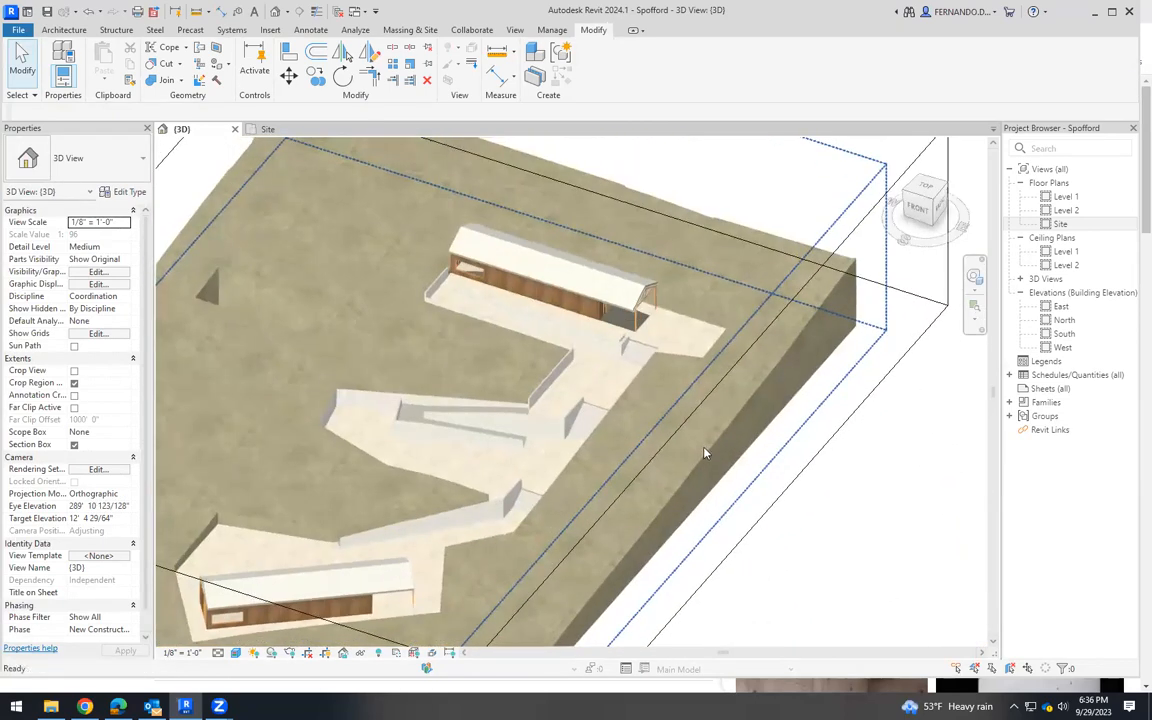
{"action": "scroll", "coordinate": [680, 425], "scroll_direction": "up", "scroll_amount": 4}
{"action": "scroll", "coordinate": [594, 396], "scroll_direction": "up", "scroll_amount": 8}
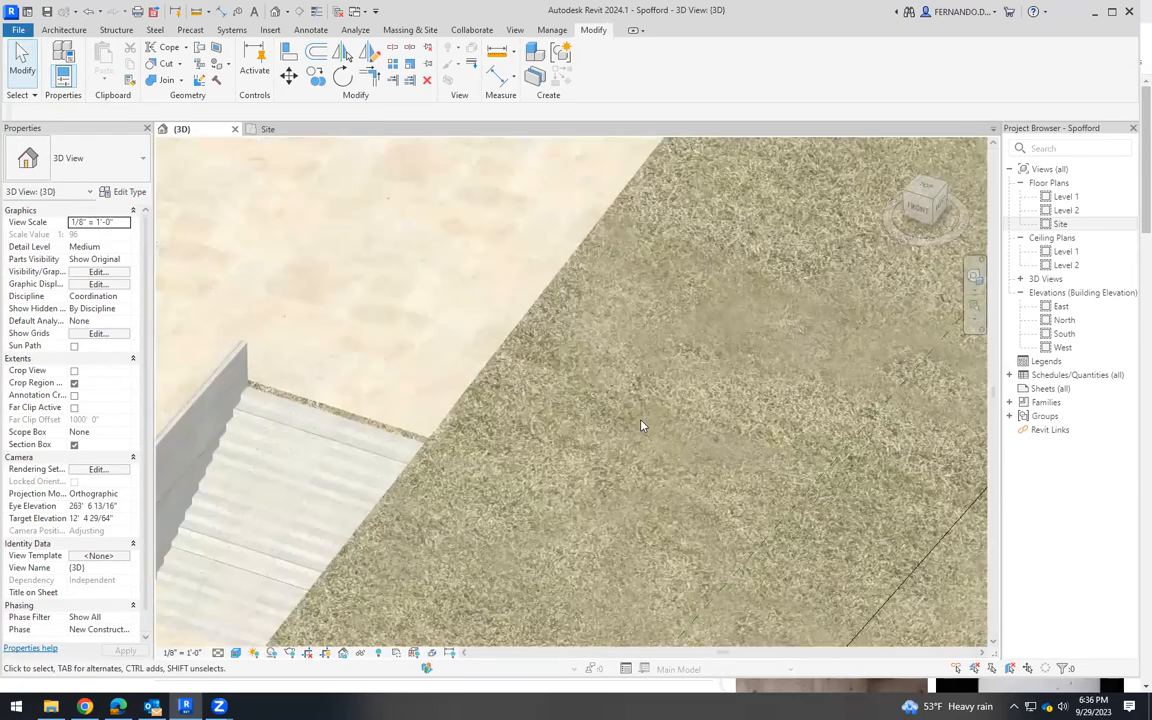
{"action": "scroll", "coordinate": [585, 371], "scroll_direction": "down", "scroll_amount": 5}
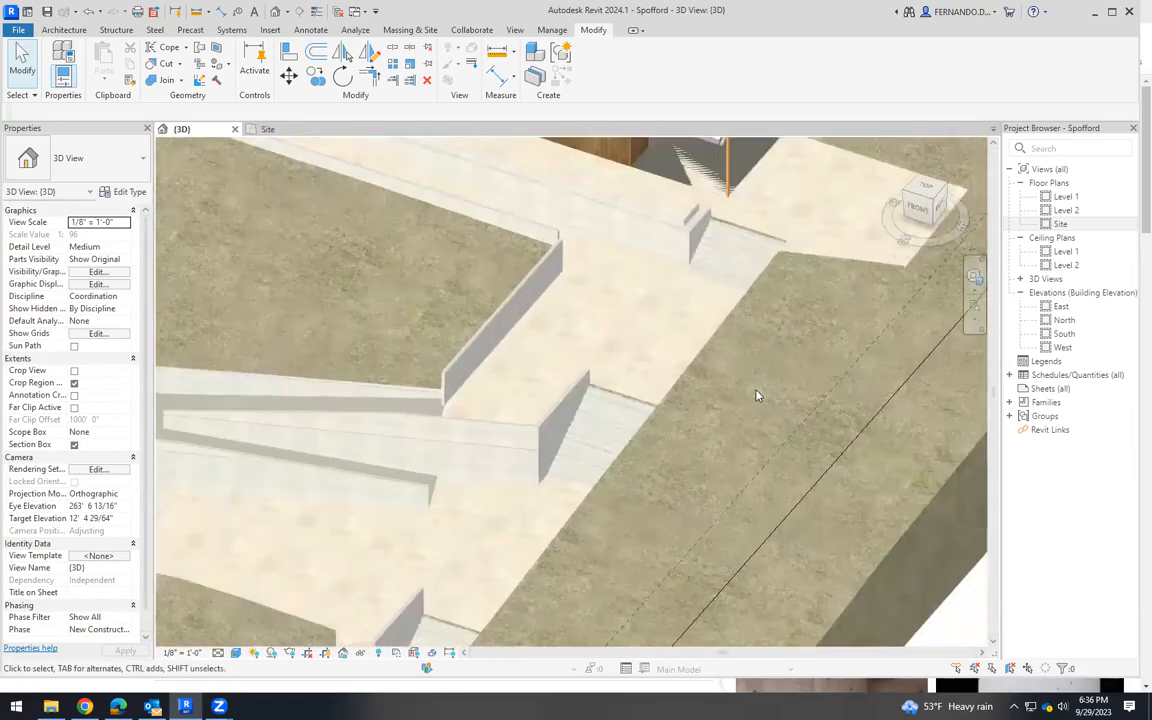
{"action": "middle_click_drag", "start_coordinate": [784, 455], "coordinate": [702, 338], "text": "shift"}
Paint the exposed toposolid face above the top step of the upper stairs with 00CONCRETE and finish painting.
{"action": "scroll", "coordinate": [740, 360], "scroll_direction": "up", "scroll_amount": 6}
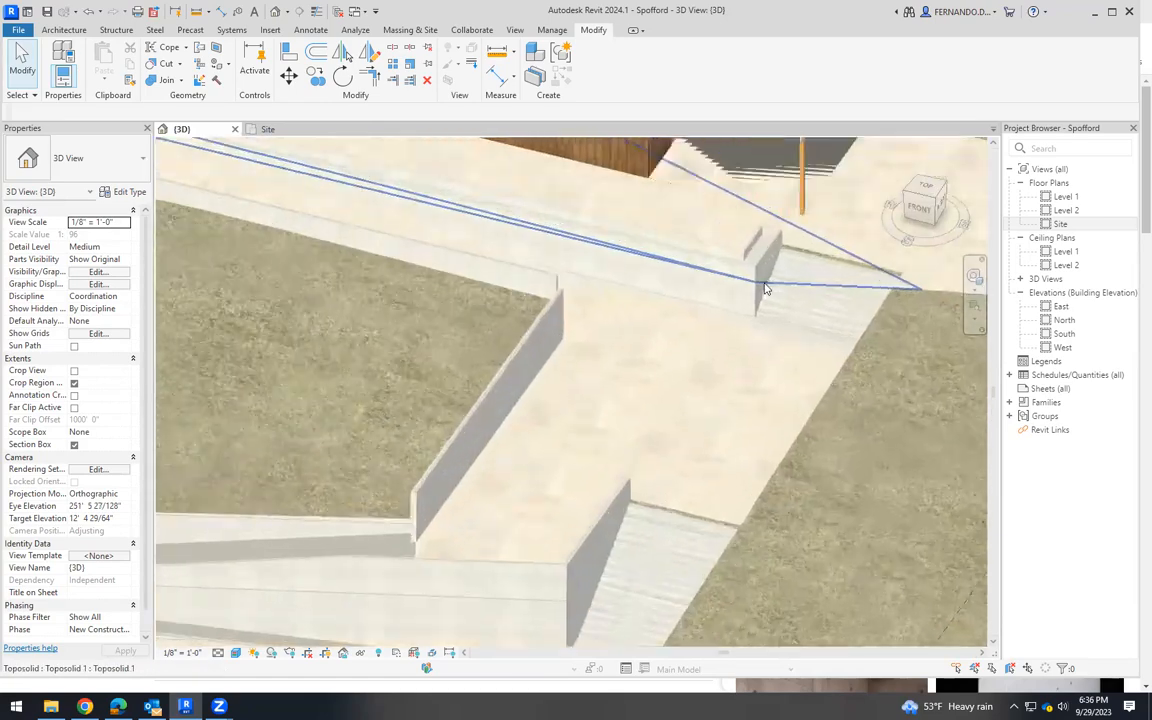
{"action": "middle_click_drag", "start_coordinate": [746, 297], "coordinate": [850, 279], "text": "shift"}
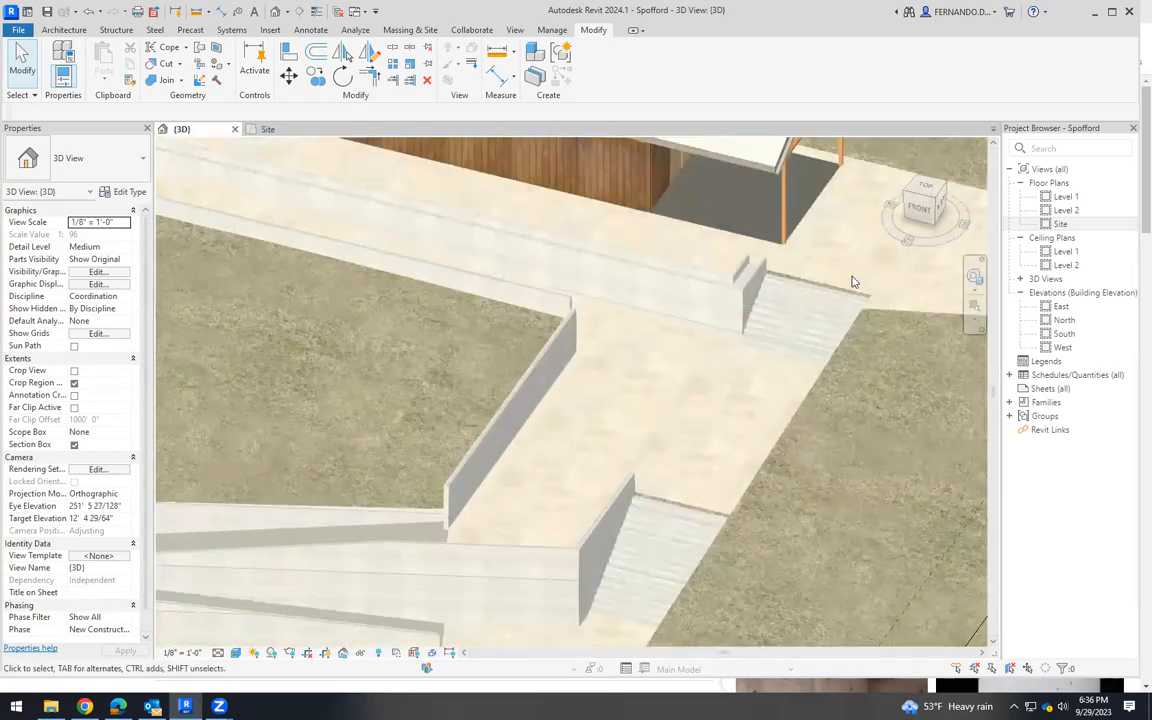
{"action": "scroll", "coordinate": [848, 300], "scroll_direction": "up", "scroll_amount": 4}
{"action": "scroll", "coordinate": [843, 321], "scroll_direction": "up", "scroll_amount": 2}
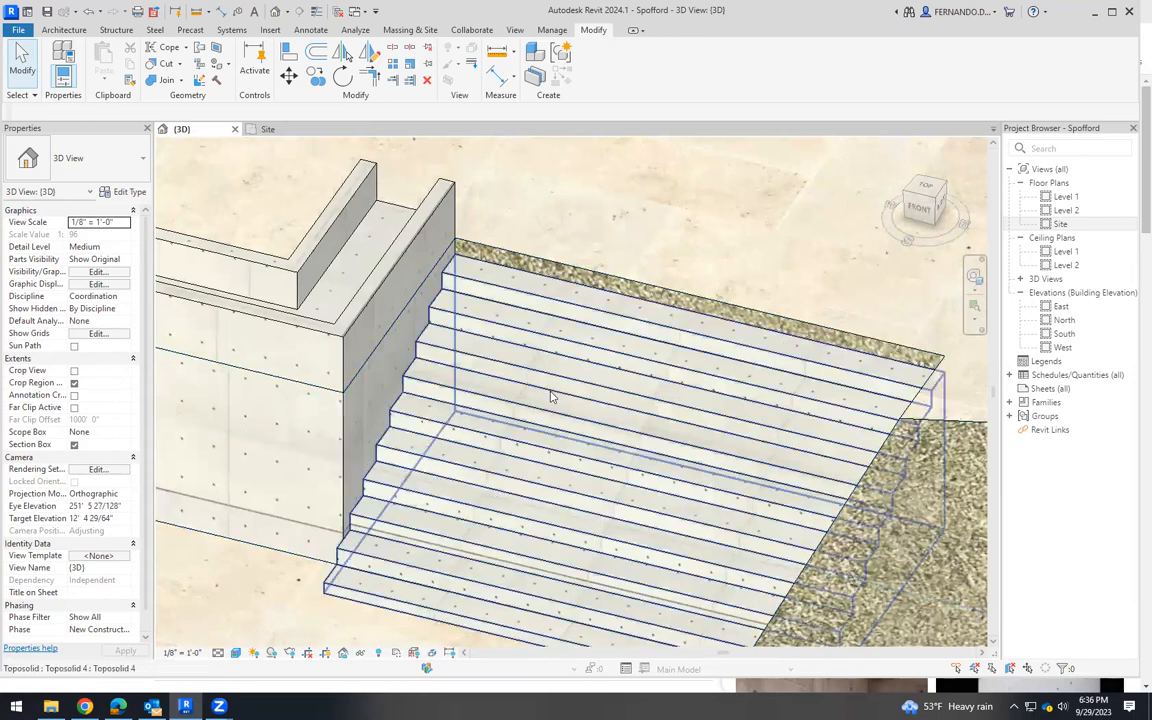
{"action": "left_click", "coordinate": [215, 64]}
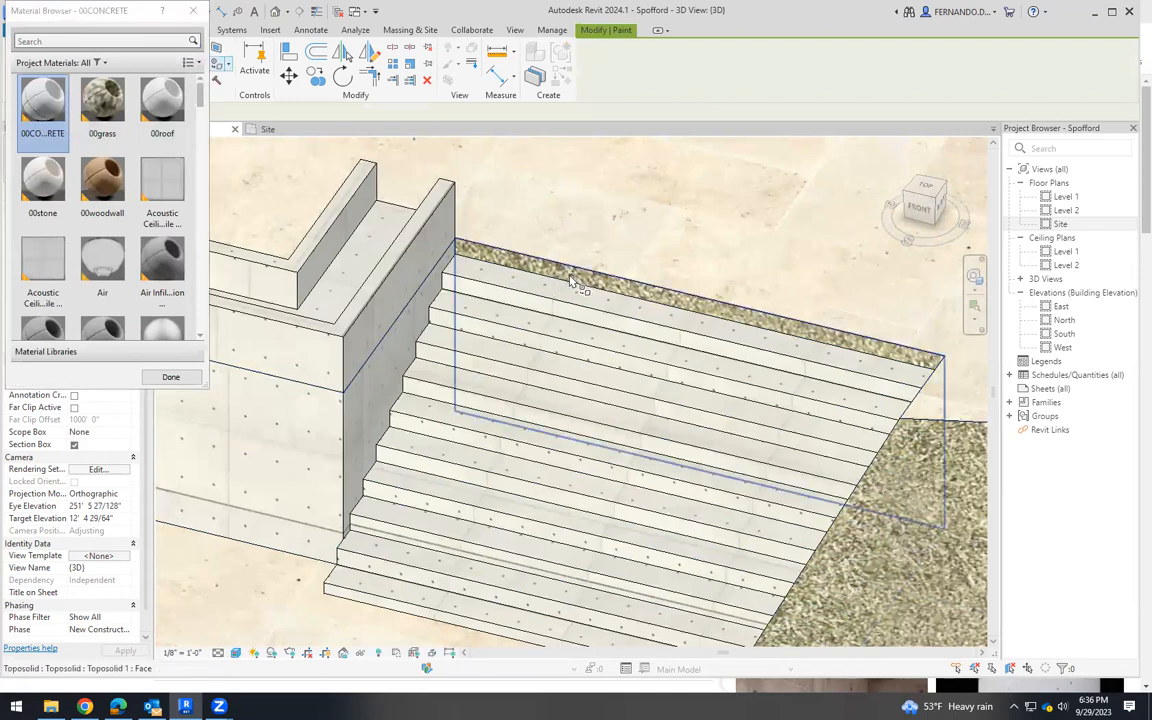
{"action": "left_click", "coordinate": [522, 459]}
{"action": "scroll", "coordinate": [702, 402], "scroll_direction": "down", "scroll_amount": 2}
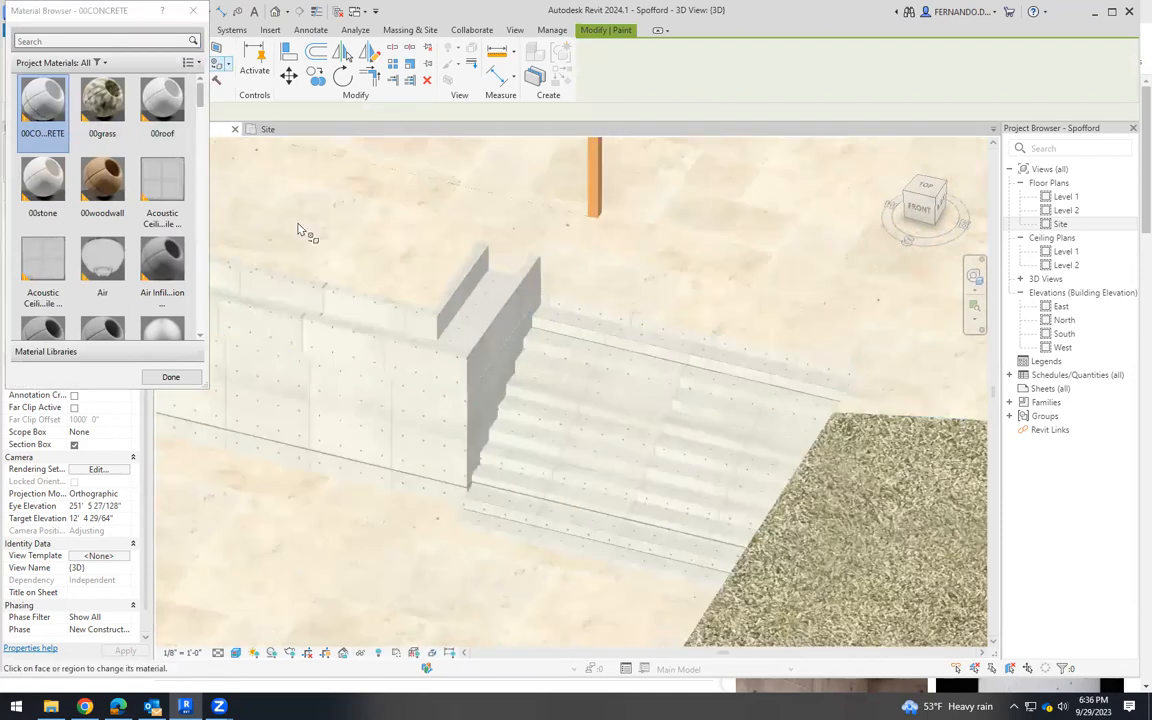
{"action": "left_click", "coordinate": [194, 10]}
Review the materials around the upper building, its porch floor and stairs, and over the whole site.
{"action": "scroll", "coordinate": [702, 400], "scroll_direction": "down", "scroll_amount": 6}
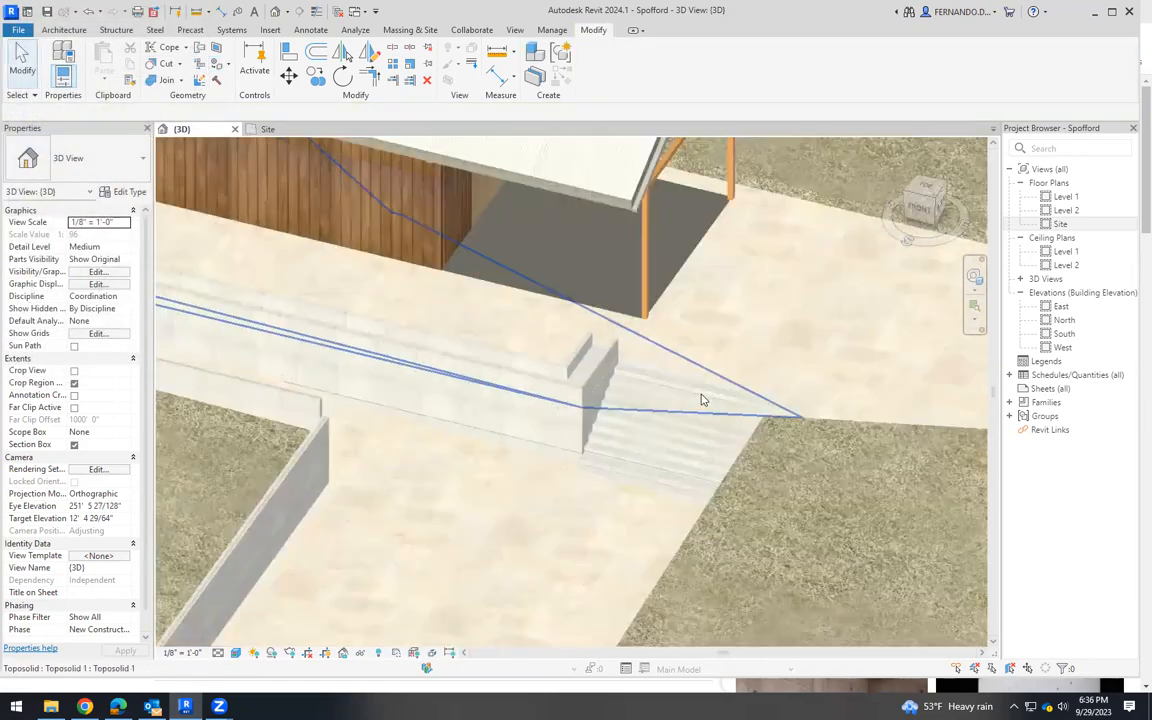
{"action": "scroll", "coordinate": [694, 405], "scroll_direction": "down", "scroll_amount": 2}
{"action": "middle_click_drag", "start_coordinate": [700, 519], "coordinate": [589, 463], "text": "shift"}
{"action": "scroll", "coordinate": [694, 386], "scroll_direction": "up", "scroll_amount": 4}
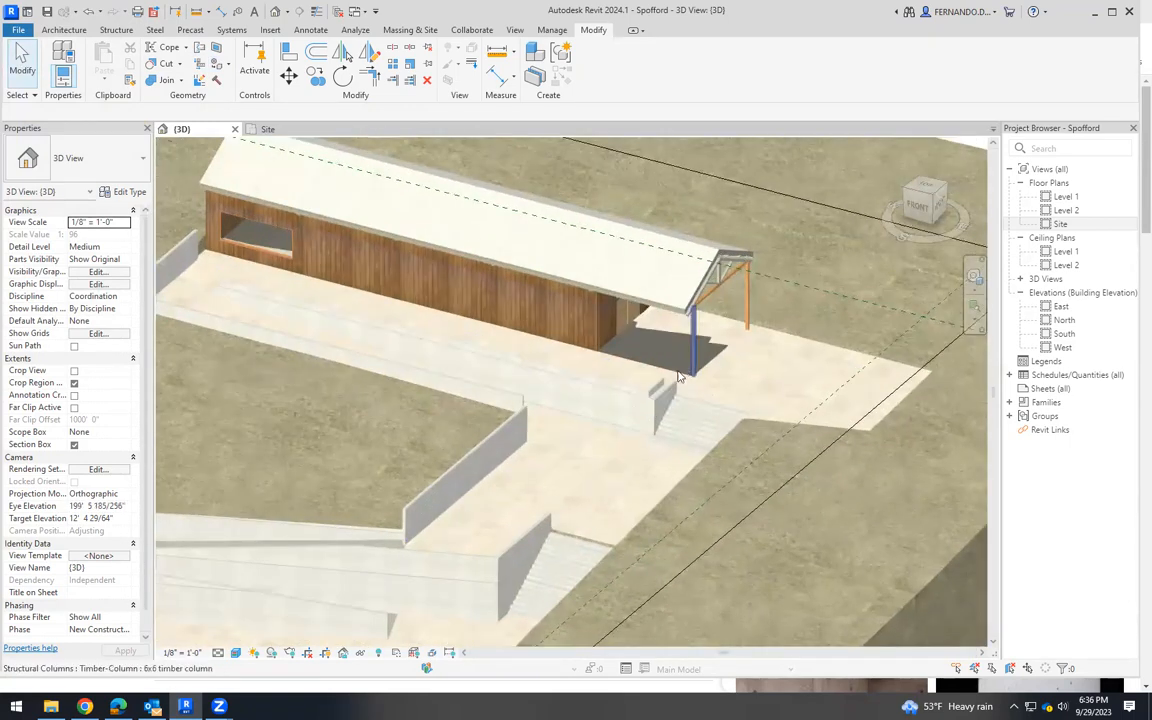
{"action": "middle_click_drag", "start_coordinate": [735, 412], "coordinate": [724, 438], "text": "shift"}
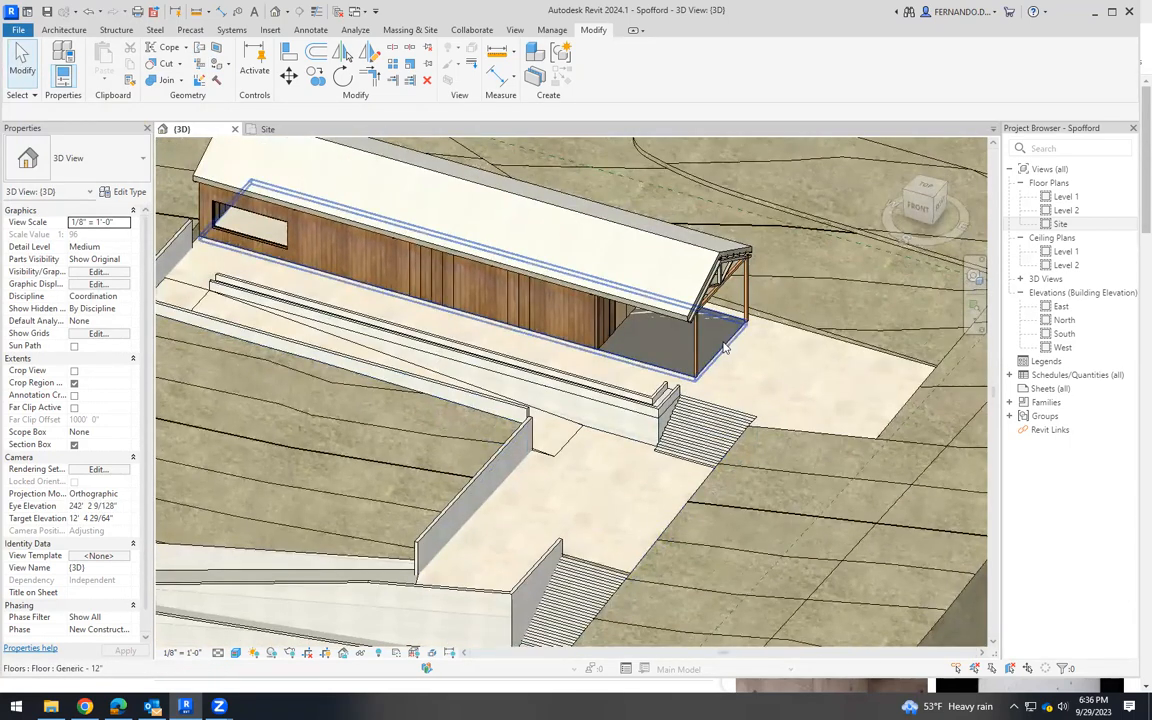
{"action": "left_click", "coordinate": [725, 347]}
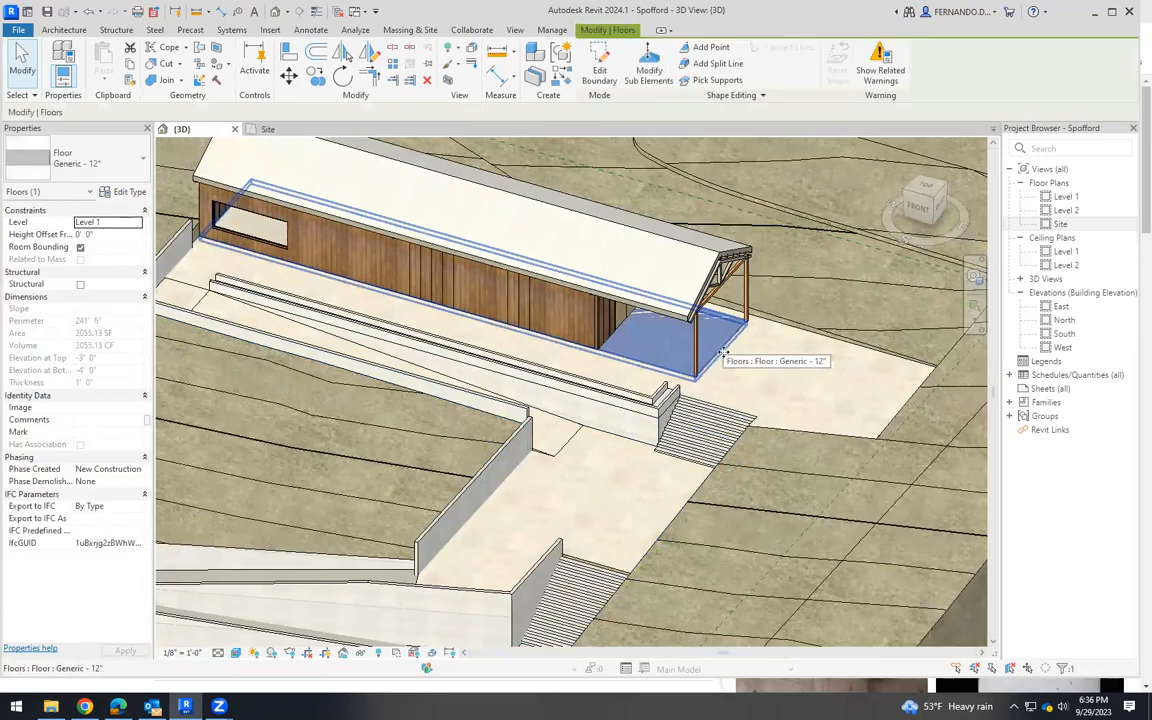
{"action": "key", "text": "Escape"}
{"action": "middle_click_drag", "start_coordinate": [714, 376], "coordinate": [623, 277], "text": "shift"}
{"action": "middle_click_drag", "start_coordinate": [681, 366], "coordinate": [684, 419], "text": "shift"}
{"action": "scroll", "coordinate": [613, 390], "scroll_direction": "down", "scroll_amount": 6}
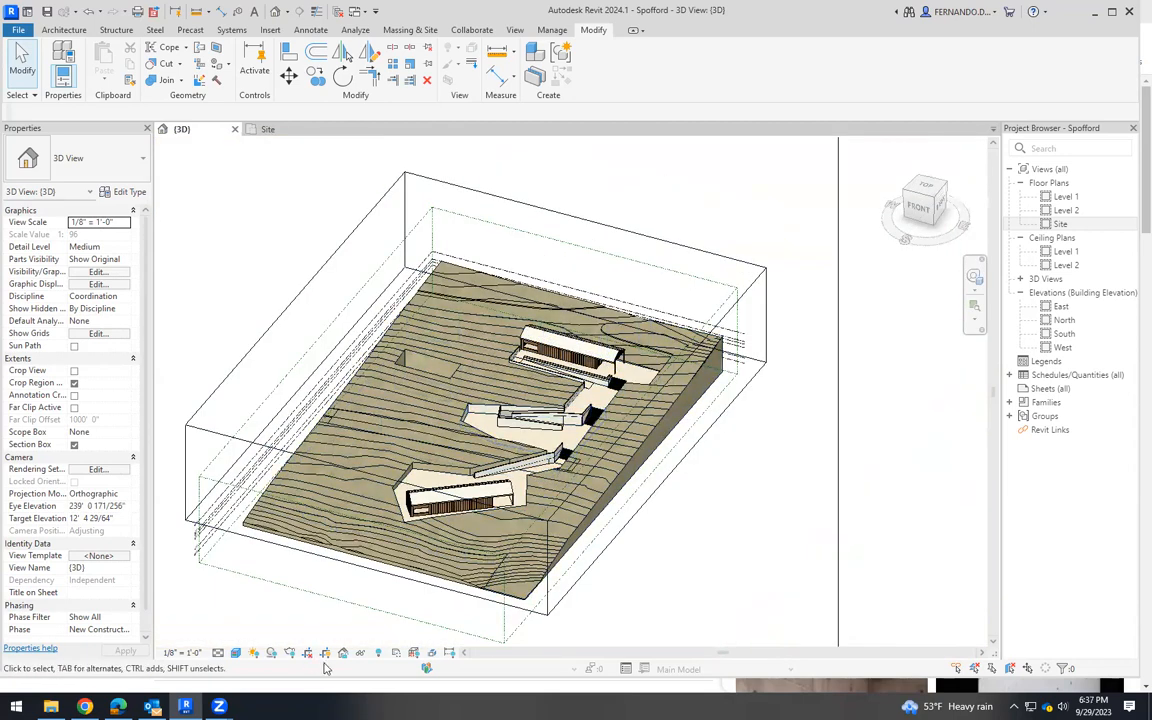
Choose the 3D view's visual style and toggle its shadows.
{"action": "left_click", "coordinate": [235, 653]}
{"action": "left_click", "coordinate": [256, 637]}
{"action": "left_click", "coordinate": [271, 653]}
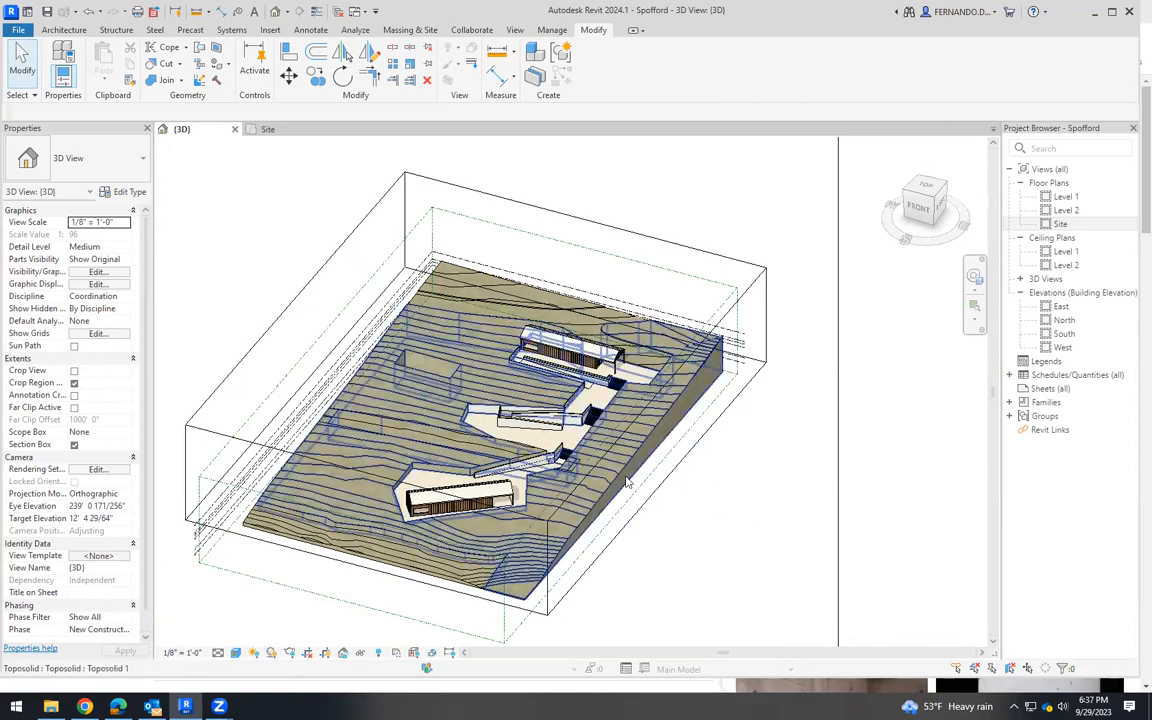
Review the shaded site model from the side, up close at the terraces, and from above.
{"action": "middle_click_drag", "start_coordinate": [681, 522], "coordinate": [535, 535], "text": "shift"}
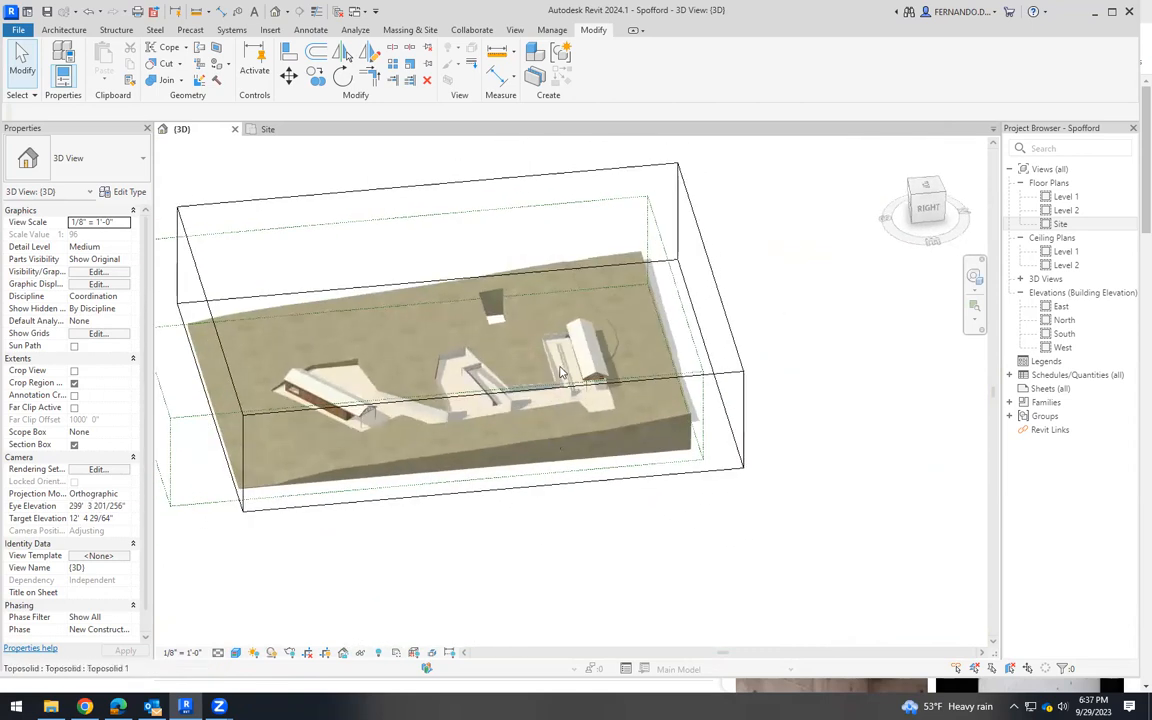
{"action": "scroll", "coordinate": [562, 373], "scroll_direction": "up", "scroll_amount": 5}
{"action": "middle_click_drag", "start_coordinate": [505, 461], "coordinate": [698, 480], "text": "shift"}
{"action": "middle_click_drag", "start_coordinate": [660, 546], "coordinate": [632, 457], "text": "shift"}
{"action": "scroll", "coordinate": [632, 457], "scroll_direction": "down", "scroll_amount": 6}
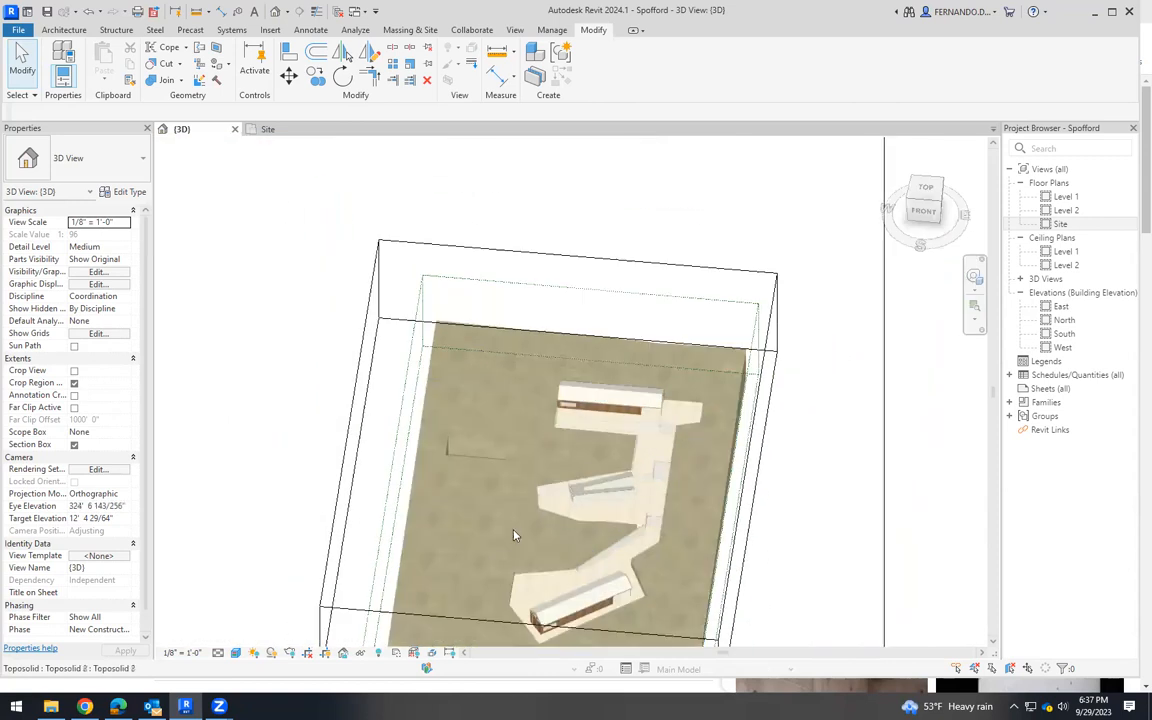
{"action": "scroll", "coordinate": [572, 548], "scroll_direction": "down", "scroll_amount": 3}
{"action": "scroll", "coordinate": [591, 416], "scroll_direction": "up", "scroll_amount": 4}
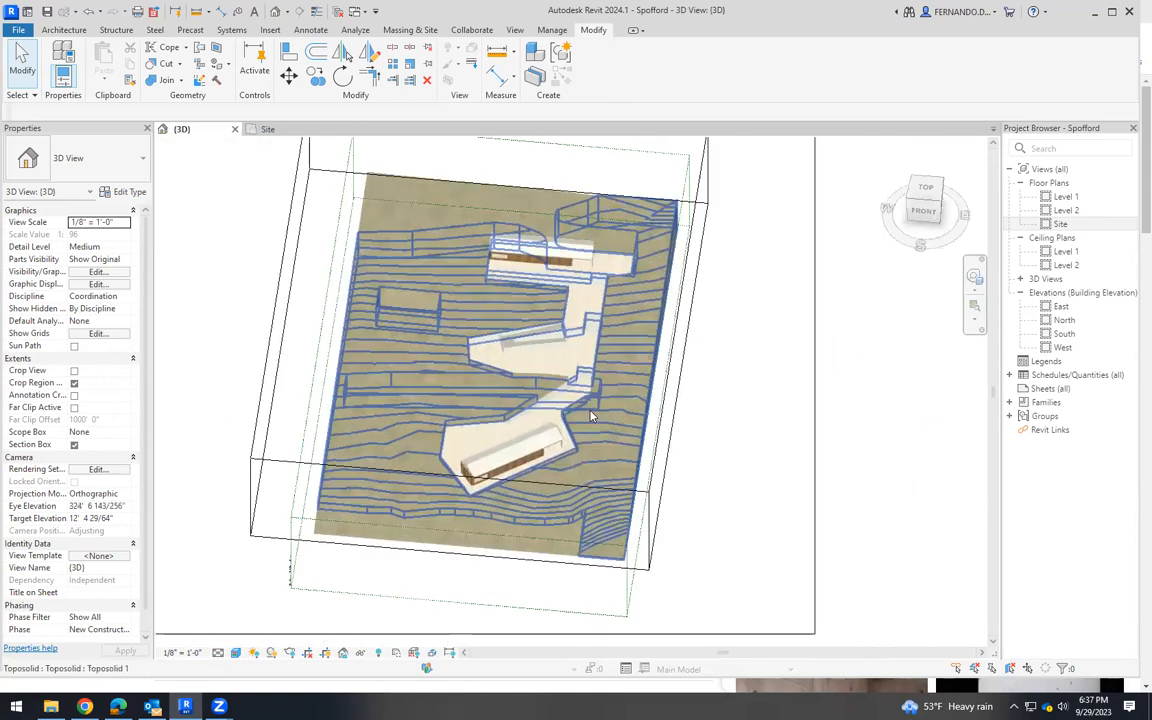
{"action": "scroll", "coordinate": [600, 265], "scroll_direction": "up", "scroll_amount": 2}
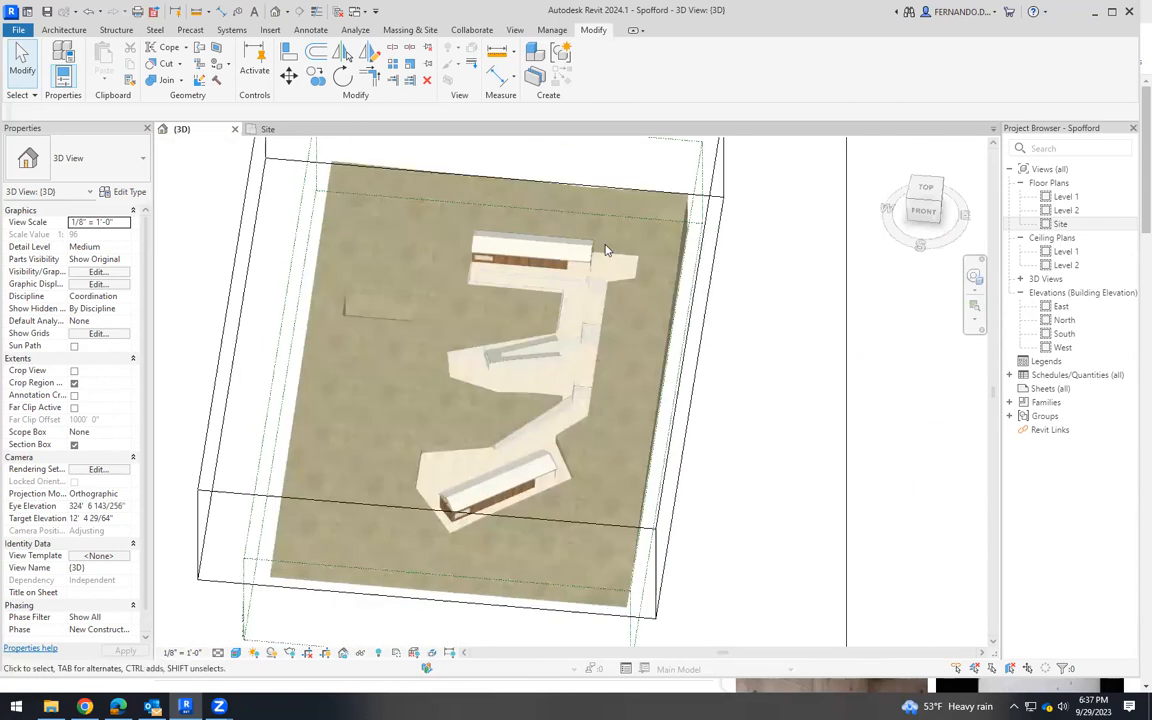
Set the still solar study's time to 8:24 AM, applying 9:24 AM as an intermediate trial.
{"action": "left_click", "coordinate": [255, 653]}
{"action": "left_click", "coordinate": [302, 585]}
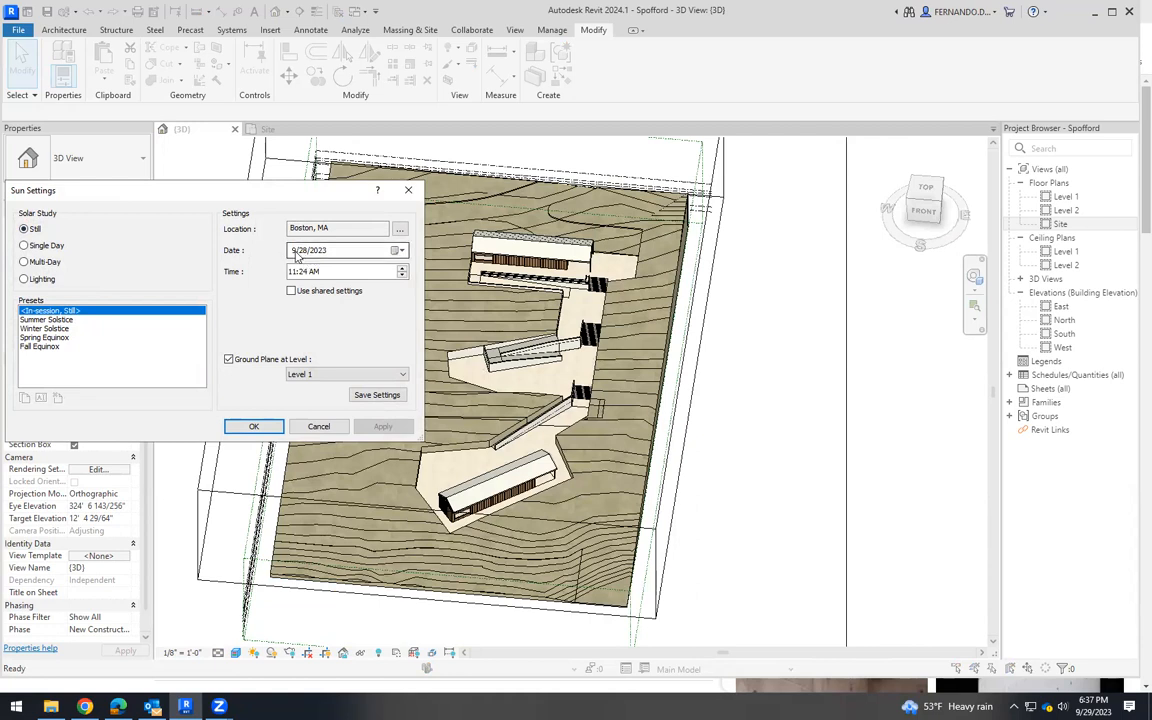
{"action": "left_click", "coordinate": [306, 273]}
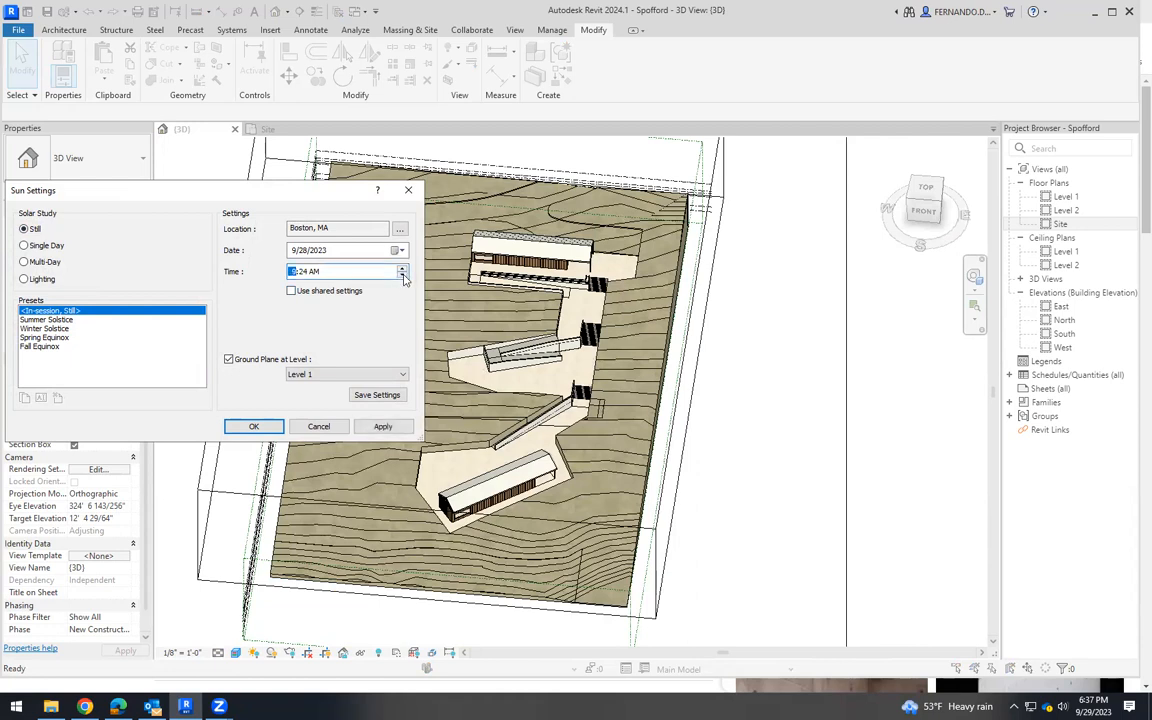
{"action": "left_click", "coordinate": [383, 427]}
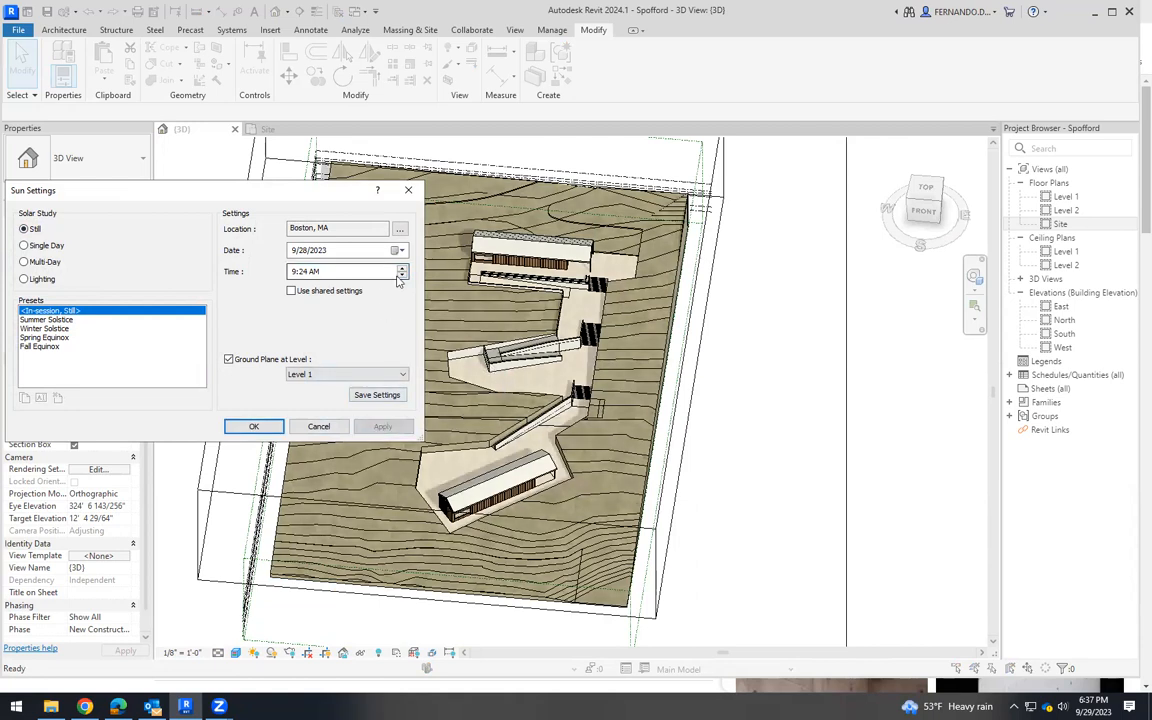
{"action": "left_click", "coordinate": [383, 427]}
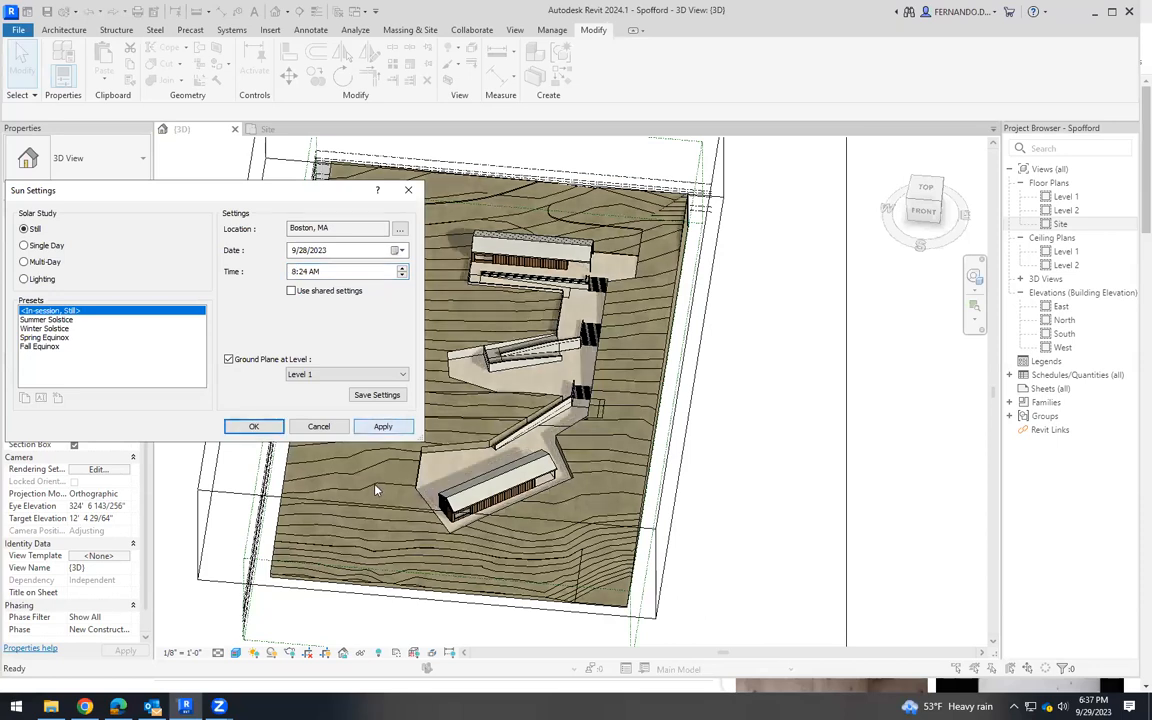
{"action": "left_click", "coordinate": [261, 431]}
Examine the shadows of the buildings, retaining walls and site opening from several angles and in plan.
{"action": "middle_click_drag", "start_coordinate": [662, 480], "coordinate": [706, 402], "text": "shift"}
{"action": "middle_click_drag", "start_coordinate": [629, 473], "coordinate": [541, 439], "text": "shift"}
{"action": "scroll", "coordinate": [542, 318], "scroll_direction": "up", "scroll_amount": 3}
{"action": "scroll", "coordinate": [541, 303], "scroll_direction": "up", "scroll_amount": 1}
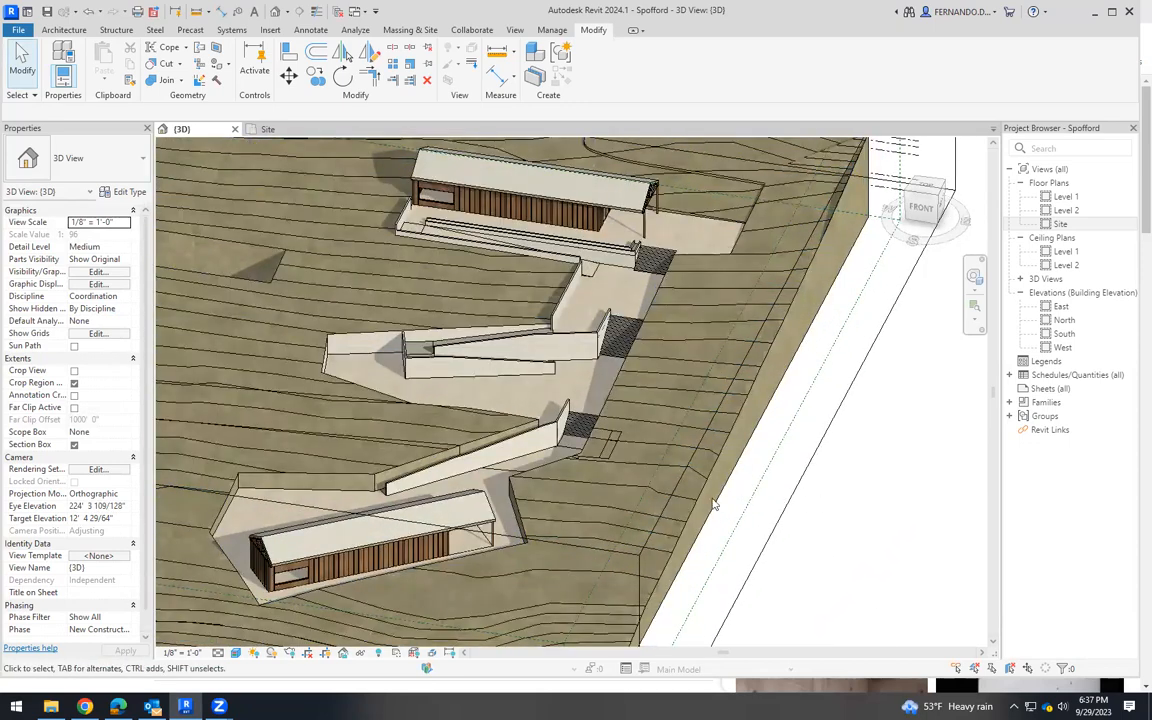
{"action": "scroll", "coordinate": [439, 392], "scroll_direction": "down", "scroll_amount": 1}
{"action": "scroll", "coordinate": [447, 410], "scroll_direction": "down", "scroll_amount": 2}
{"action": "middle_click_drag", "start_coordinate": [447, 410], "coordinate": [445, 507], "text": "shift"}
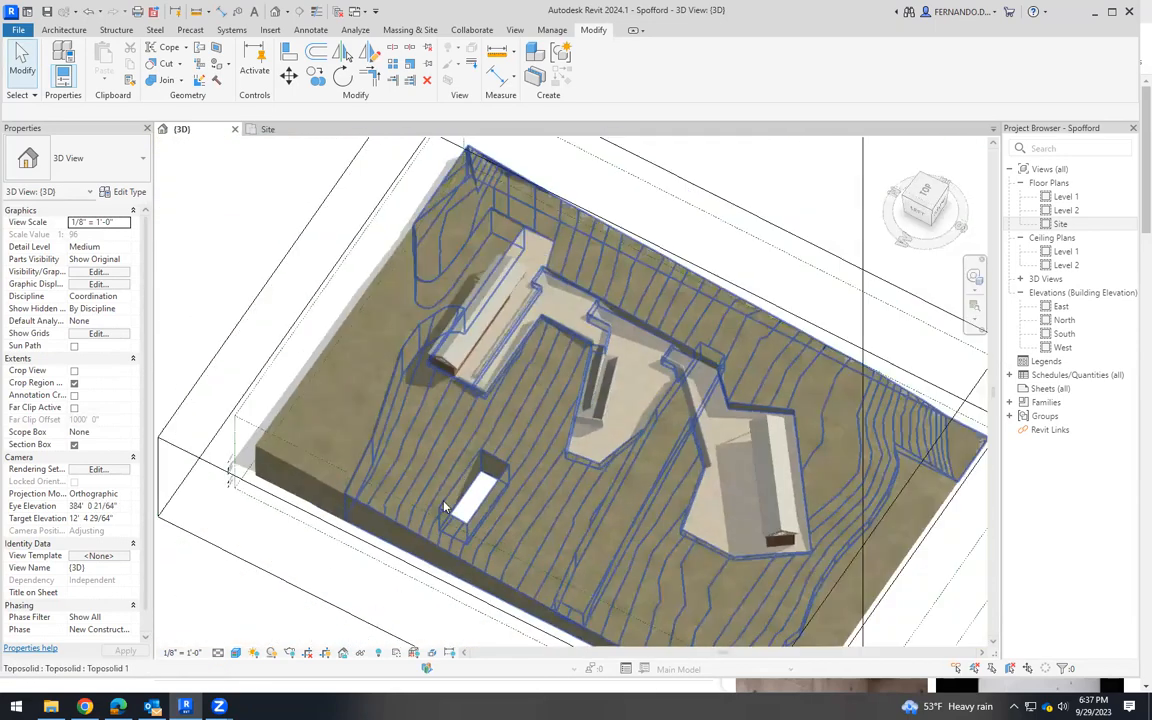
{"action": "scroll", "coordinate": [445, 507], "scroll_direction": "down", "scroll_amount": 2}
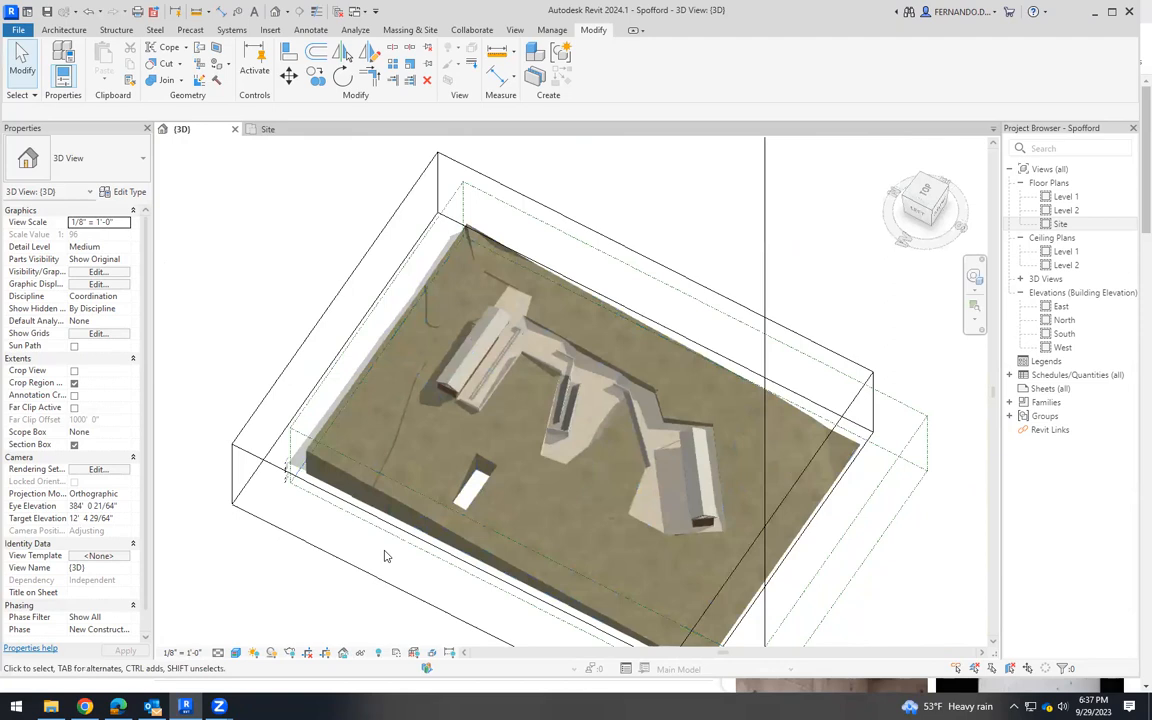
{"action": "left_click", "coordinate": [925, 200]}
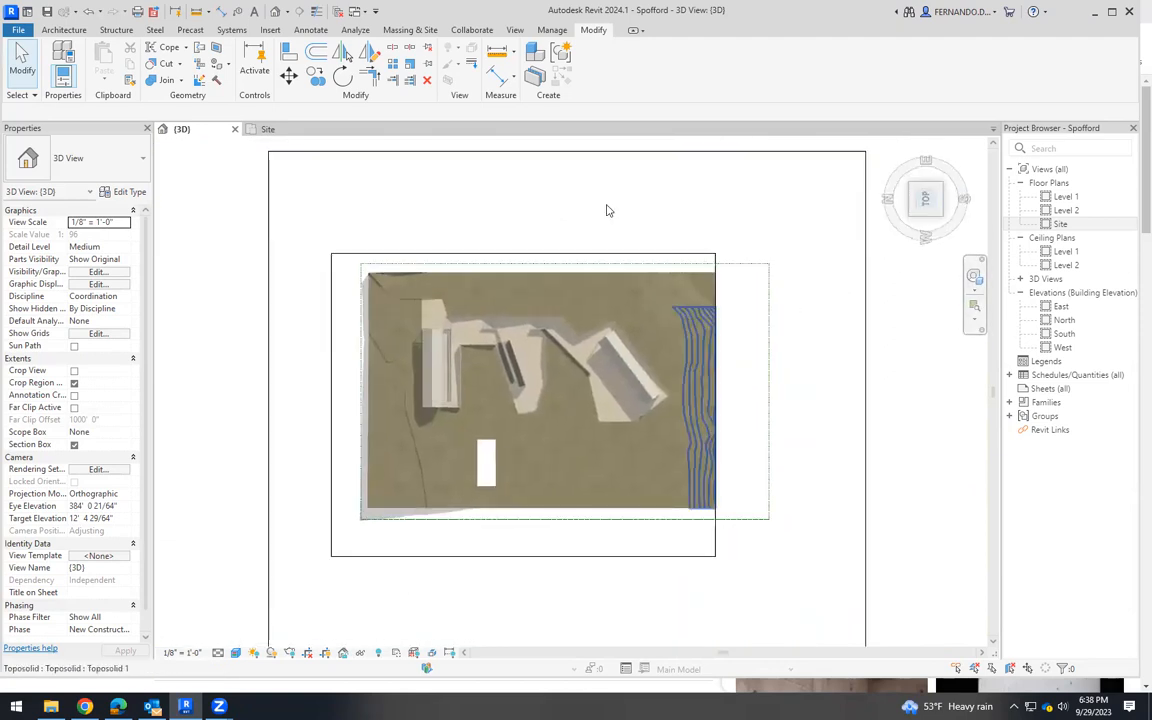
{"action": "scroll", "coordinate": [558, 216], "scroll_direction": "up", "scroll_amount": 2}
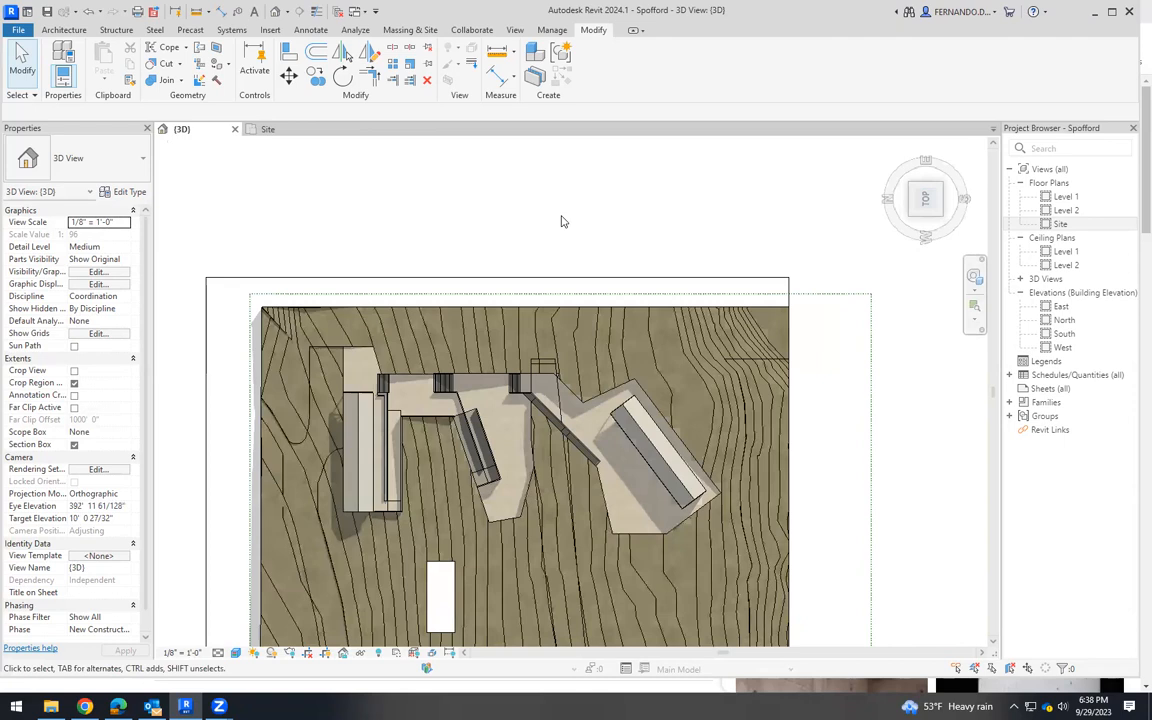
{"action": "scroll", "coordinate": [439, 405], "scroll_direction": "down", "scroll_amount": 3}
{"action": "middle_click_drag", "start_coordinate": [548, 513], "coordinate": [435, 360], "text": "shift"}
{"action": "scroll", "coordinate": [594, 441], "scroll_direction": "up", "scroll_amount": 1}
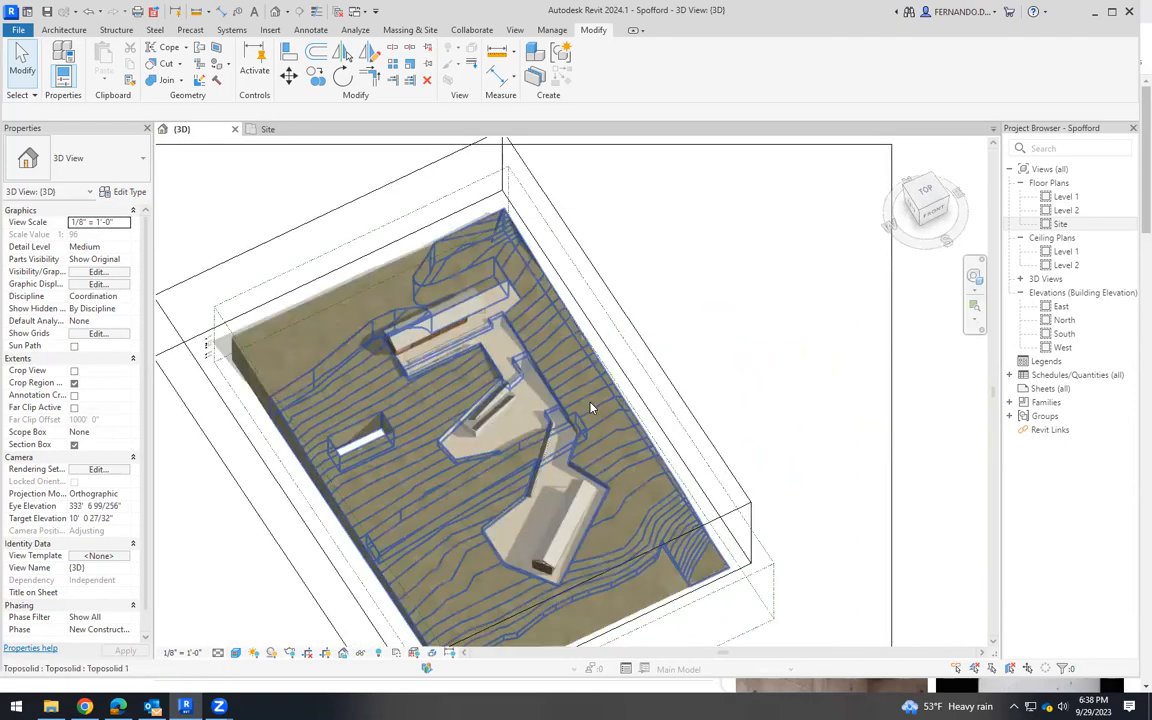
{"action": "scroll", "coordinate": [596, 542], "scroll_direction": "up", "scroll_amount": 1}
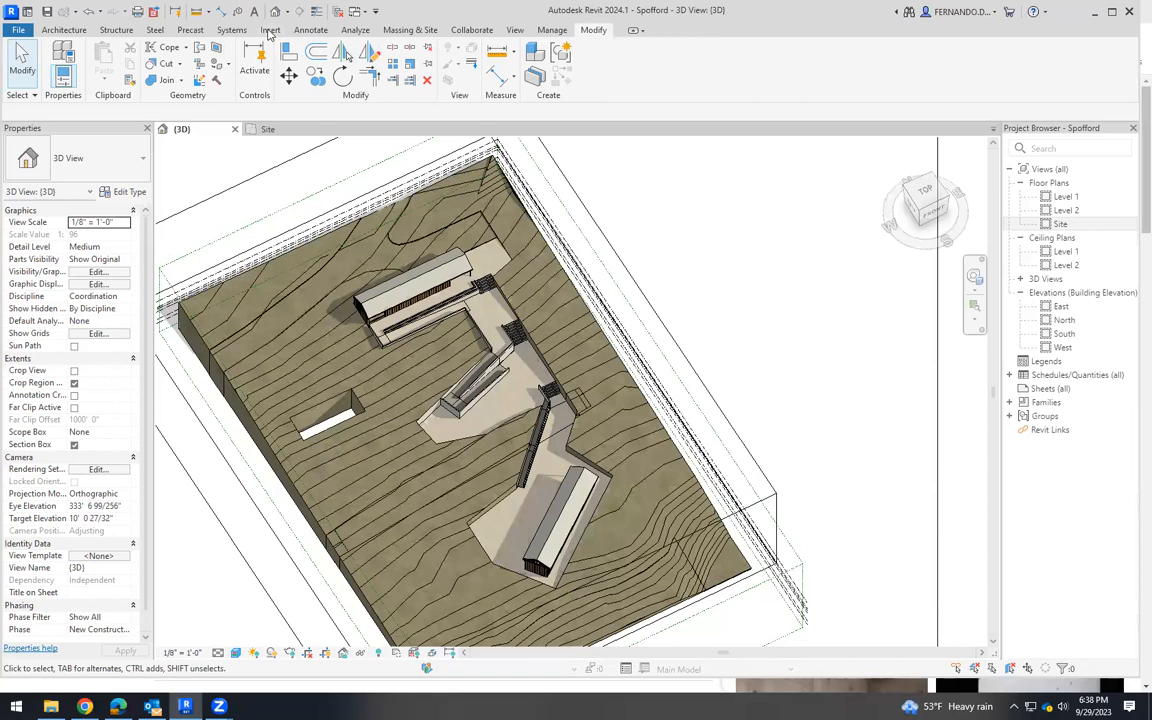
Place one Red Maple - 30' deciduous tree as a site component on the ground beside the upper stairs.
{"action": "left_click", "coordinate": [410, 30]}
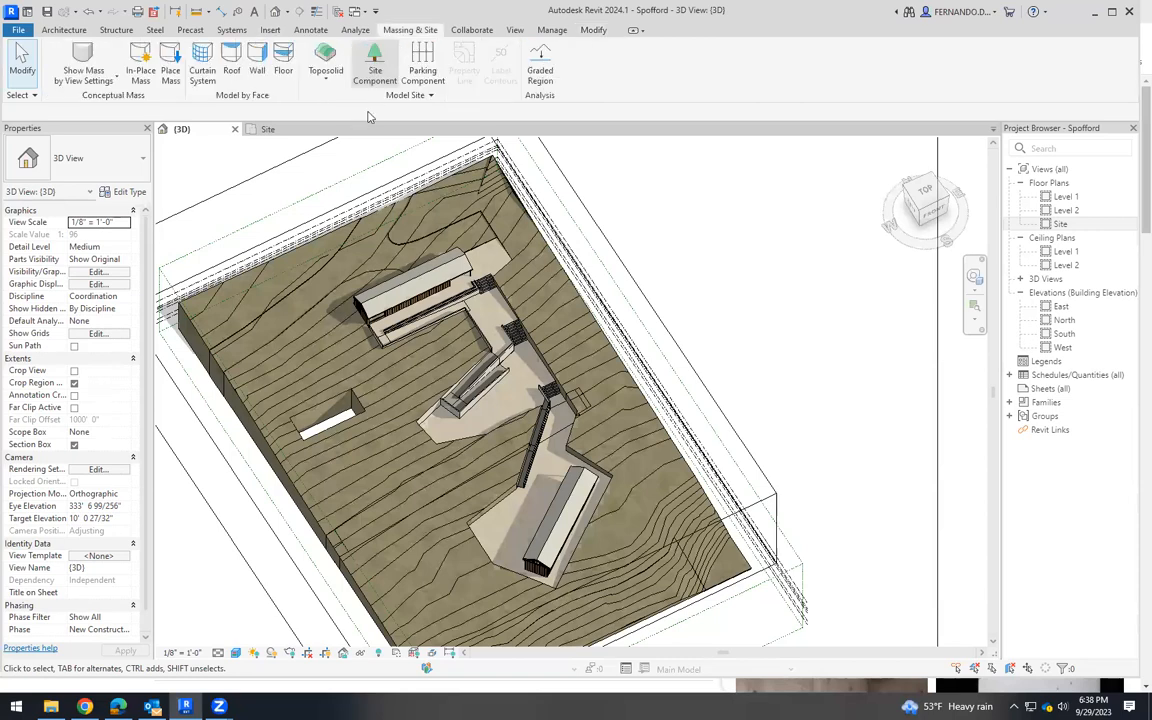
{"action": "left_click", "coordinate": [375, 60]}
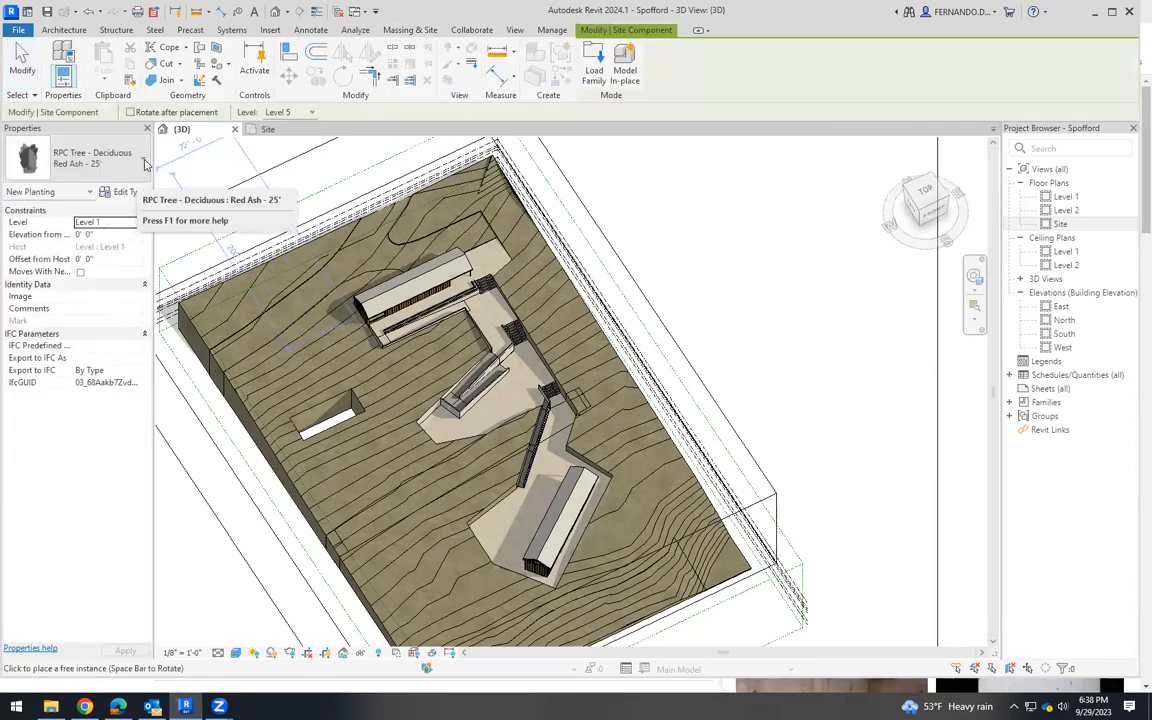
{"action": "left_click", "coordinate": [143, 163]}
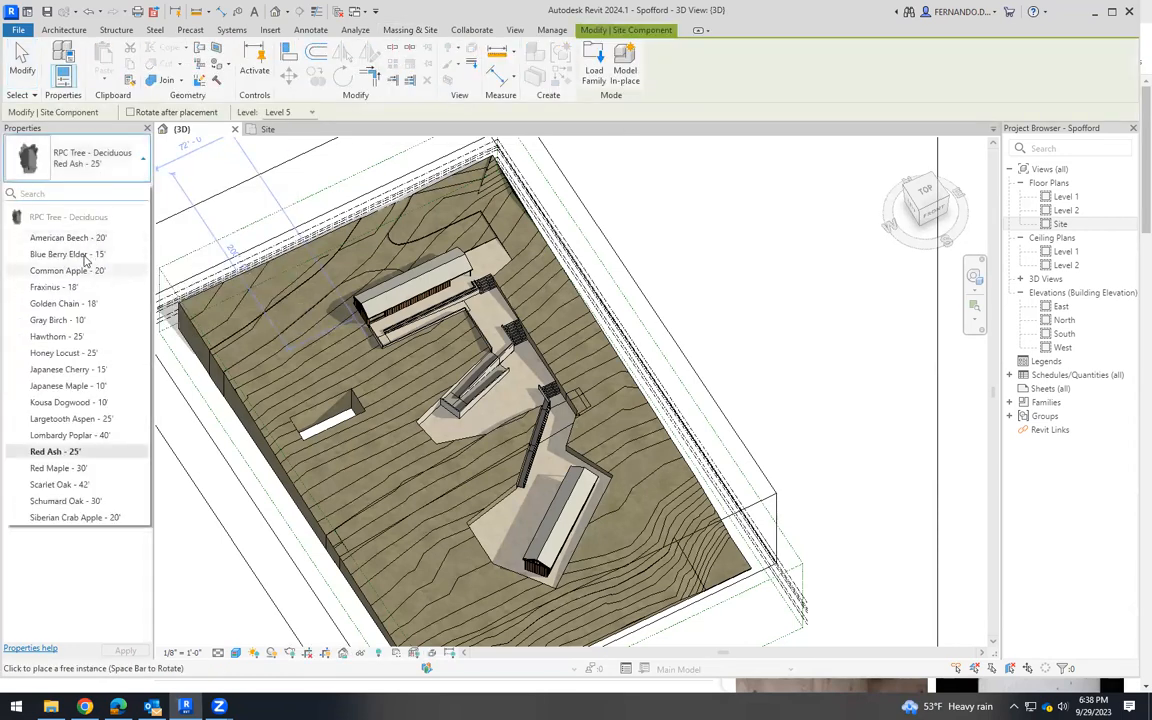
{"action": "left_click", "coordinate": [55, 468]}
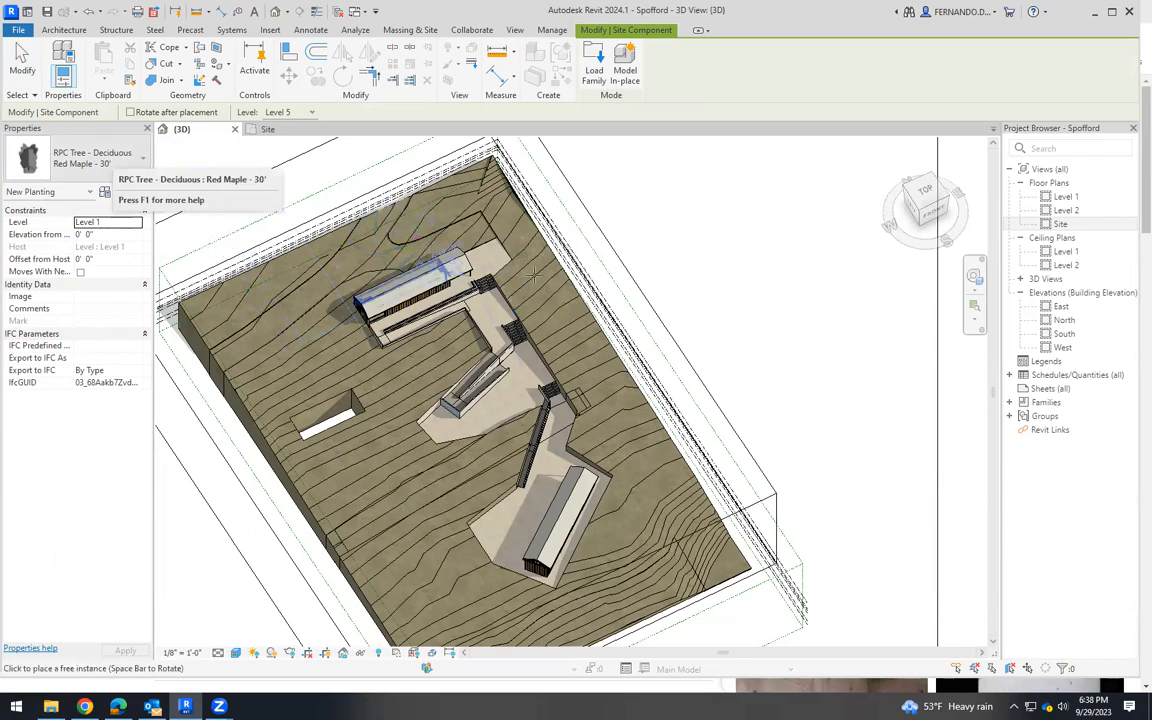
{"action": "scroll", "coordinate": [535, 272], "scroll_direction": "up", "scroll_amount": 5}
{"action": "scroll", "coordinate": [537, 272], "scroll_direction": "down", "scroll_amount": 2}
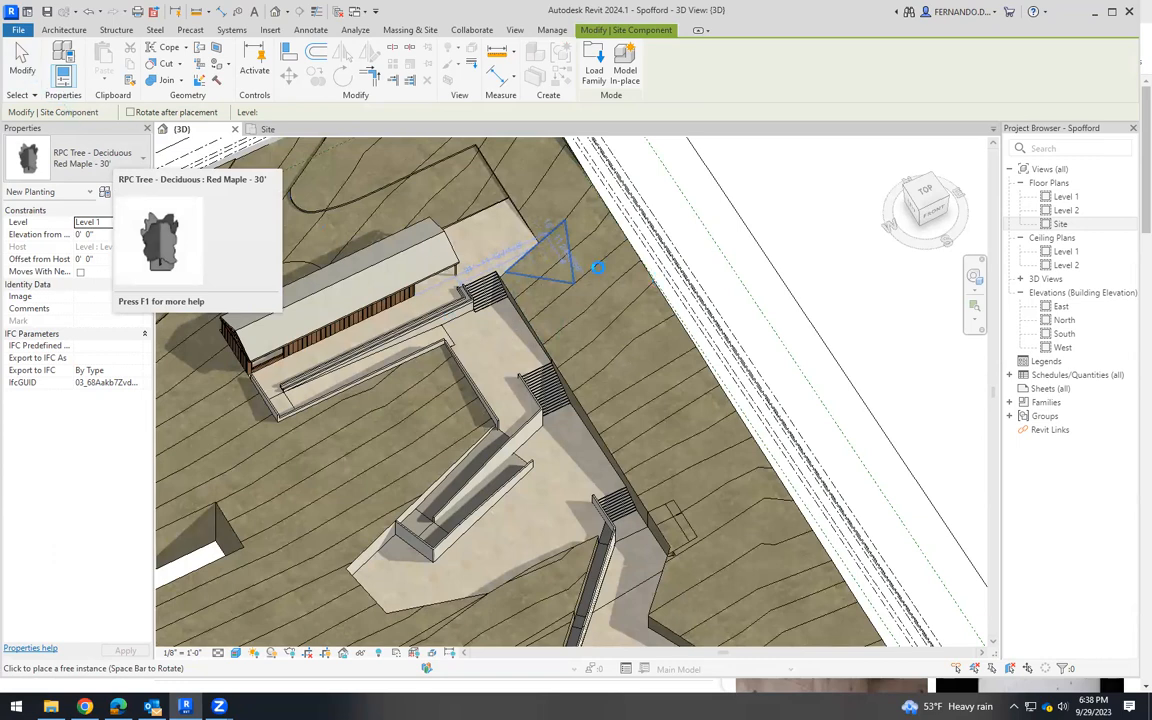
{"action": "left_click", "coordinate": [540, 252]}
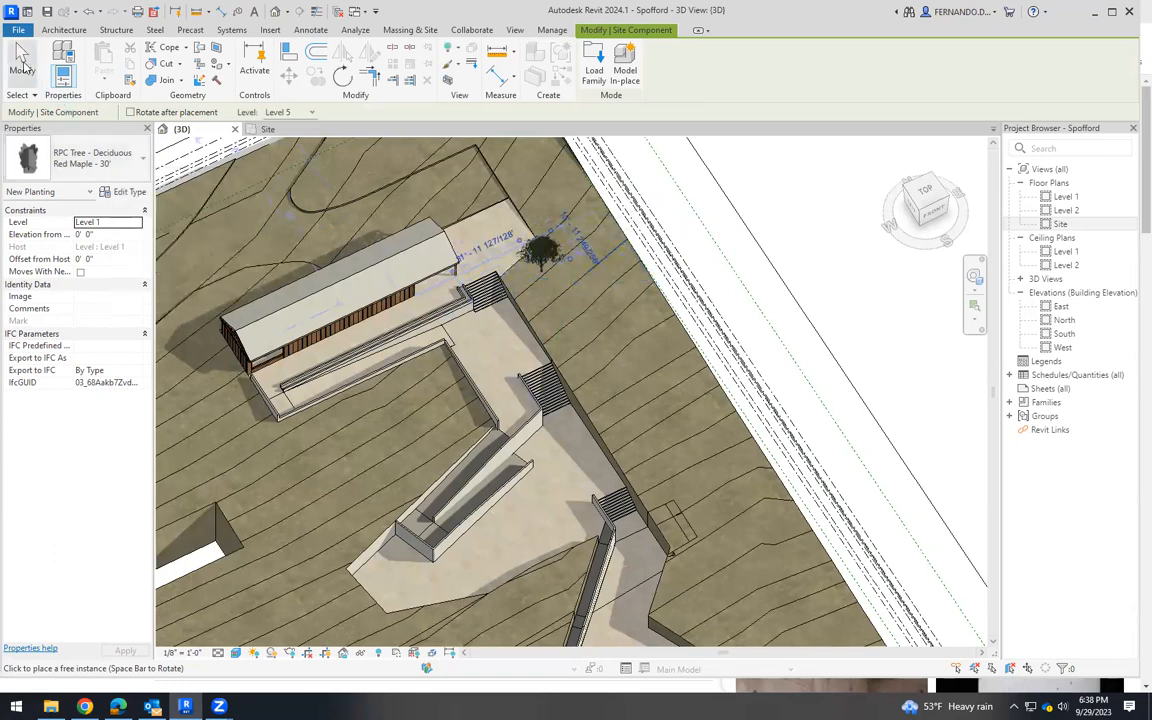
{"action": "key", "text": "Escape"}
{"action": "key", "text": "Escape"}
Set the height of the placed tree's Red Maple type to 50' 0".
{"action": "middle_click_drag", "start_coordinate": [585, 358], "coordinate": [571, 289], "text": "shift"}
{"action": "scroll", "coordinate": [562, 384], "scroll_direction": "up", "scroll_amount": 5}
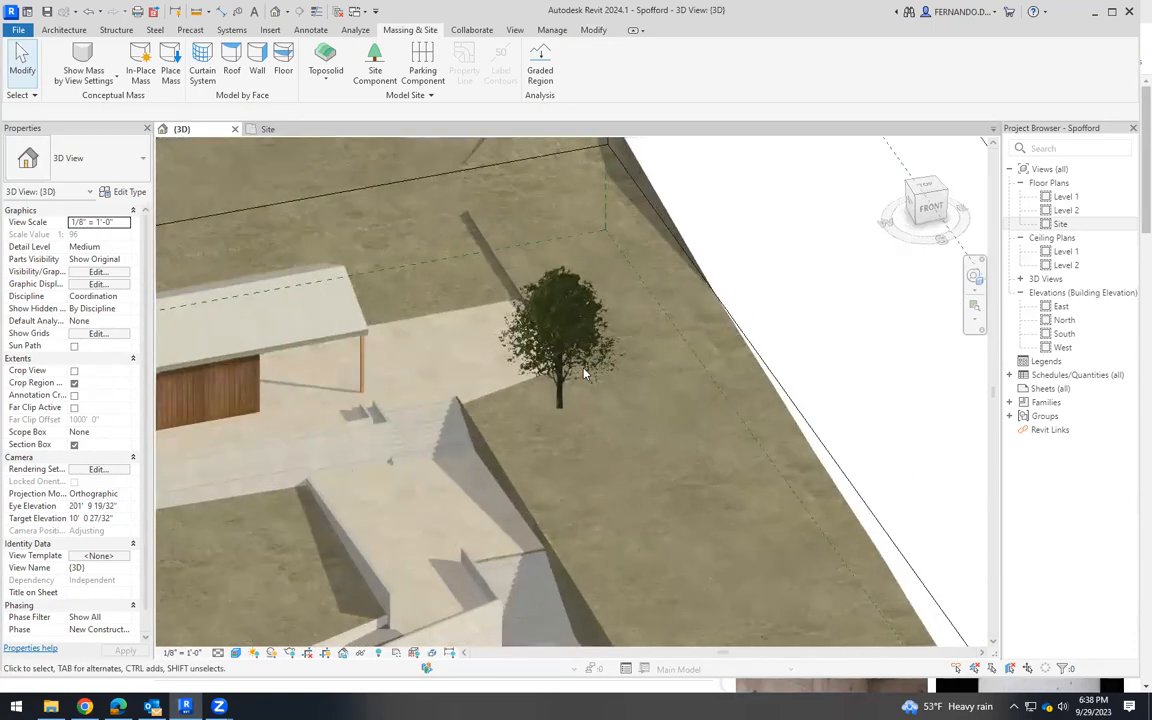
{"action": "scroll", "coordinate": [563, 335], "scroll_direction": "down", "scroll_amount": 2}
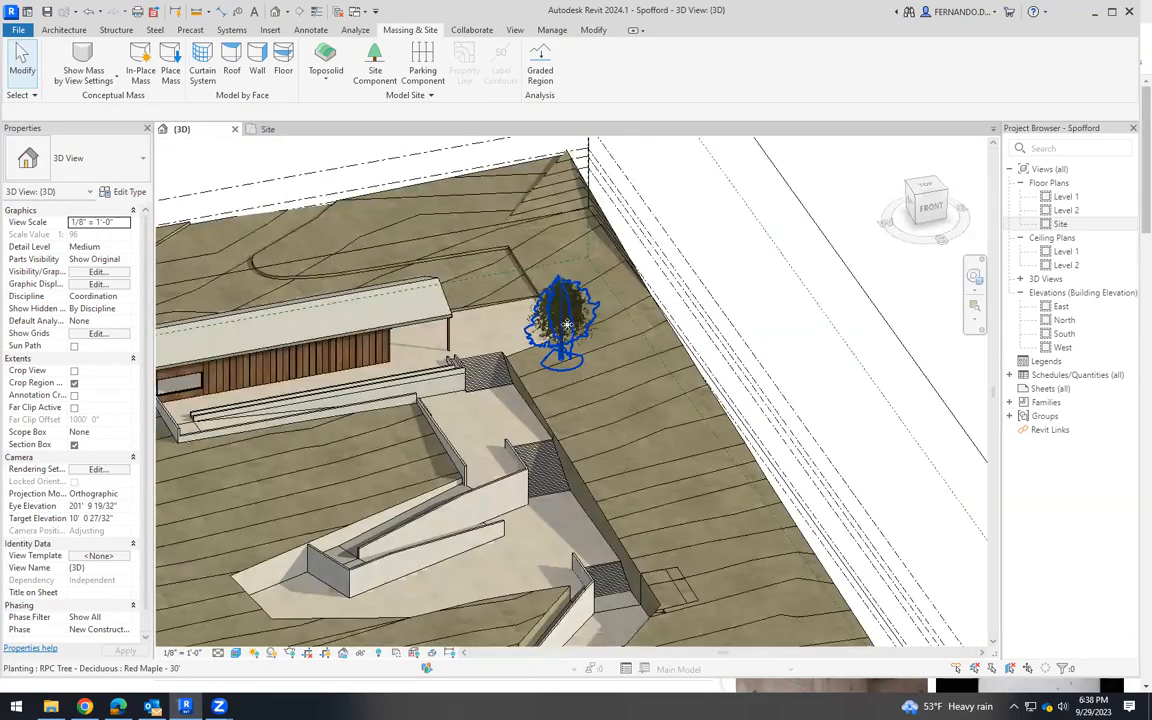
{"action": "left_click", "coordinate": [565, 340]}
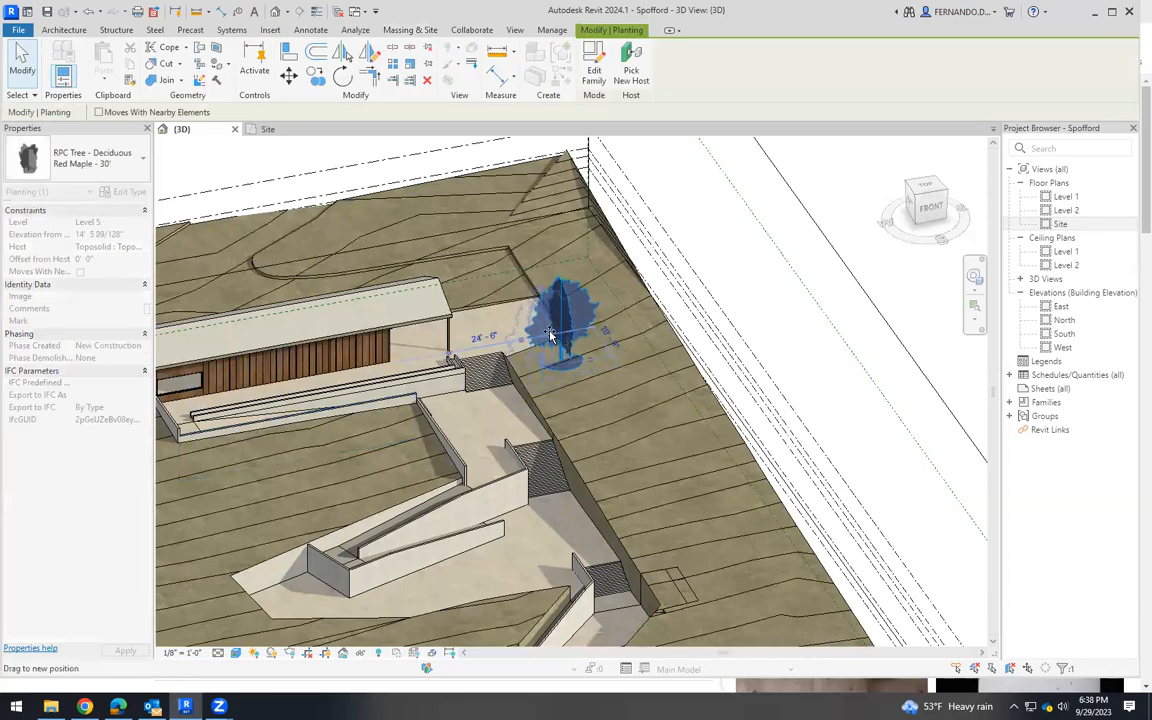
{"action": "middle_click_drag", "start_coordinate": [559, 284], "coordinate": [777, 314], "text": "shift"}
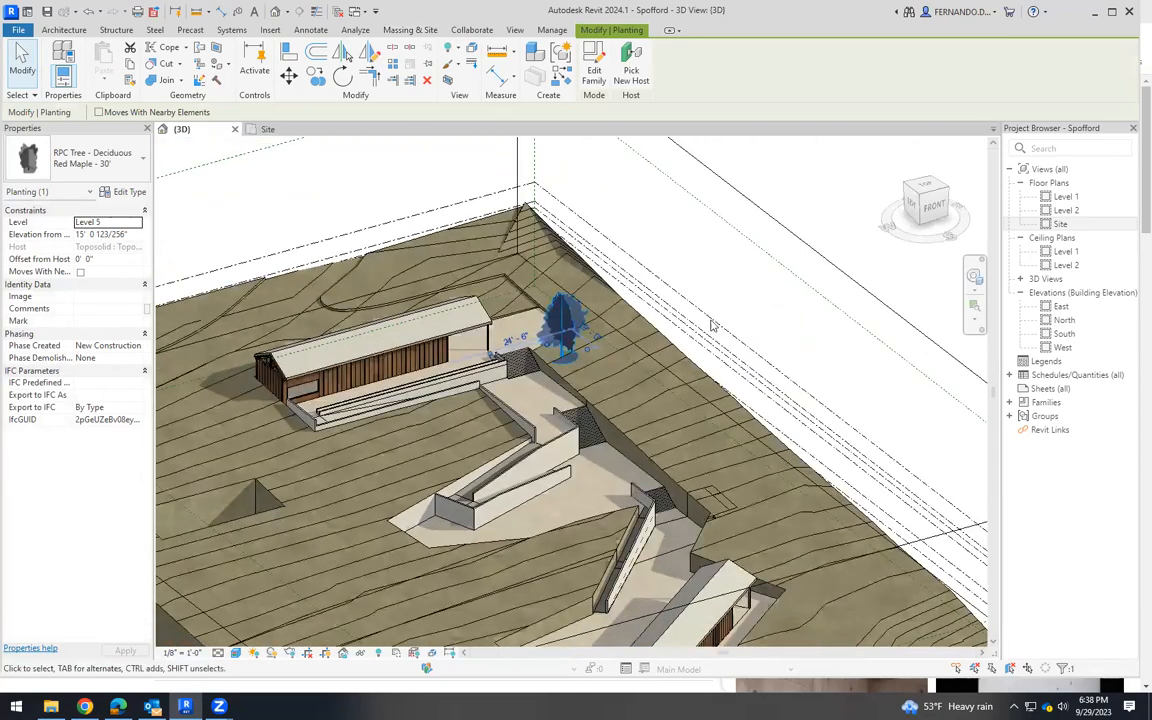
{"action": "key", "text": "Escape"}
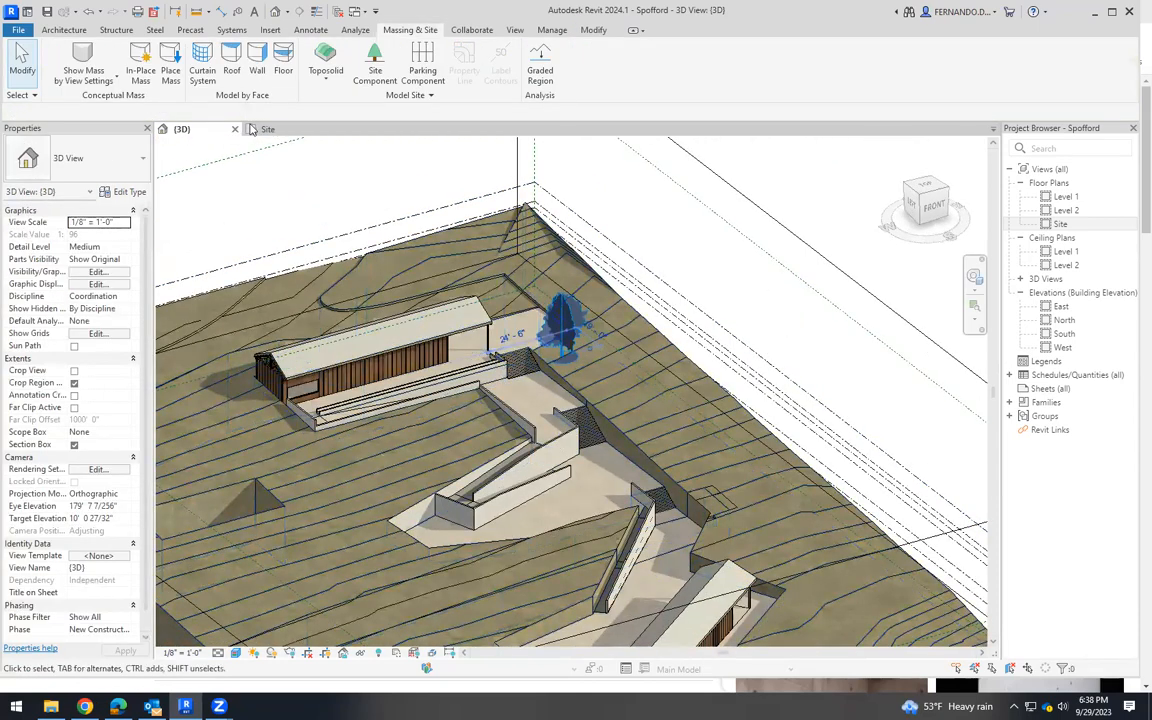
{"action": "left_click", "coordinate": [577, 374]}
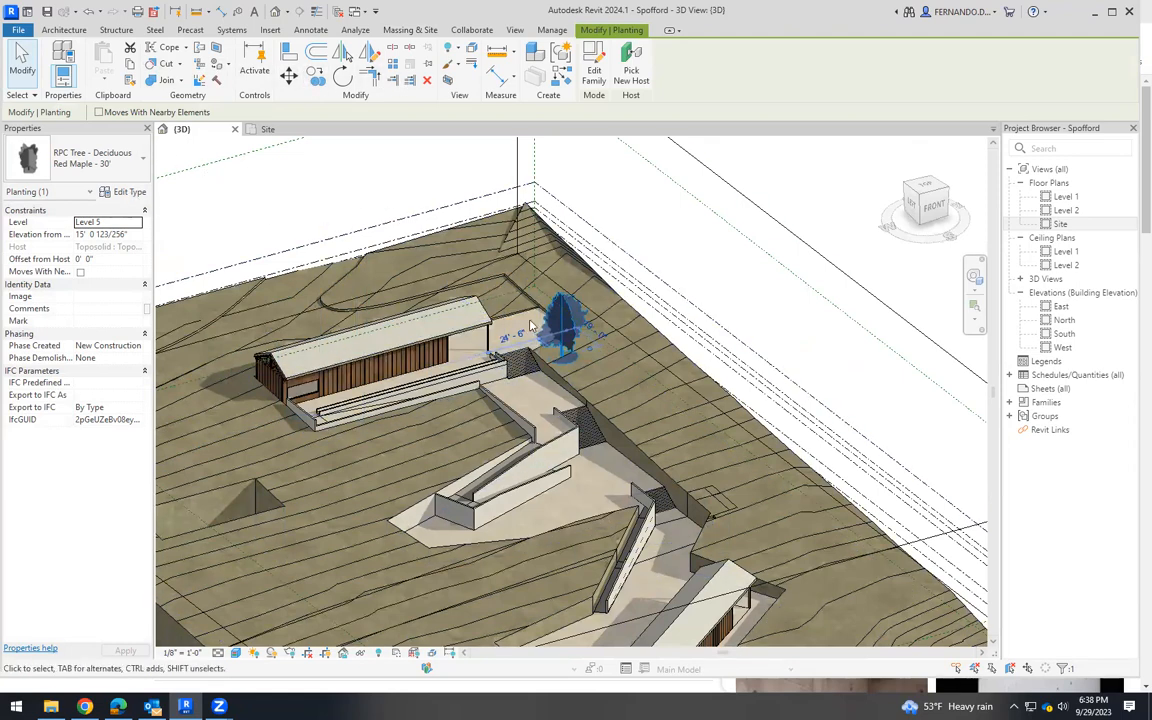
{"action": "left_click", "coordinate": [124, 191]}
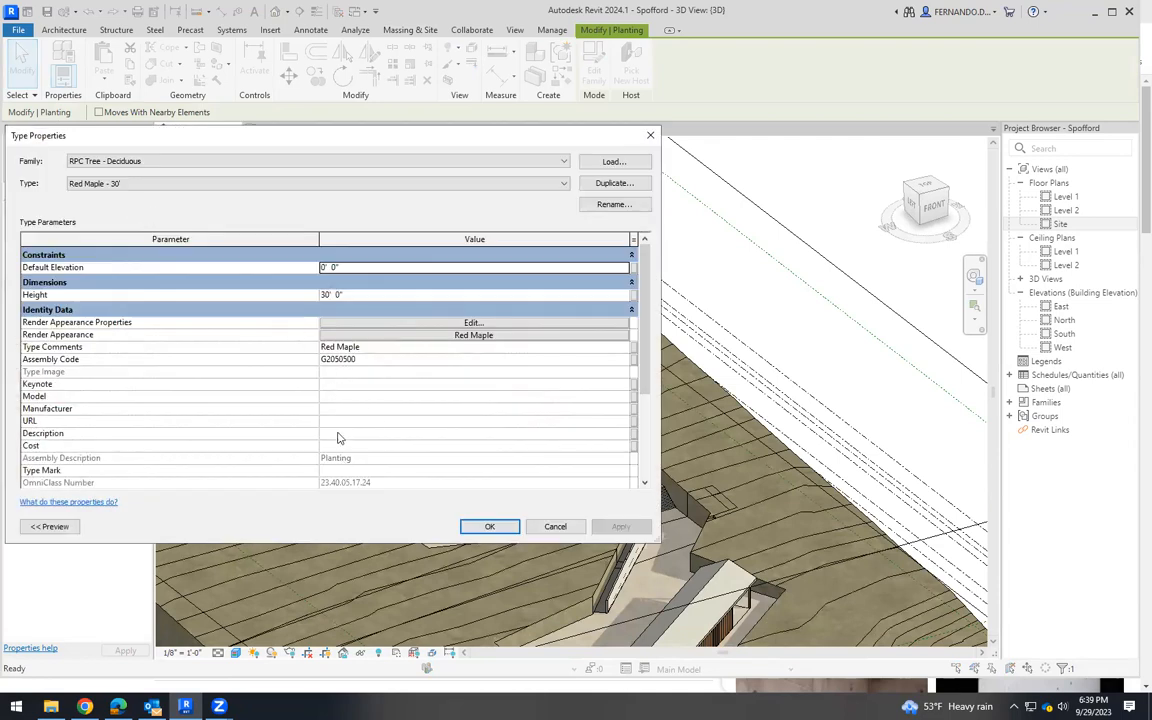
{"action": "scroll", "coordinate": [372, 415], "scroll_direction": "down", "scroll_amount": 1}
{"action": "scroll", "coordinate": [360, 405], "scroll_direction": "up", "scroll_amount": 1}
{"action": "left_click", "coordinate": [352, 295]}
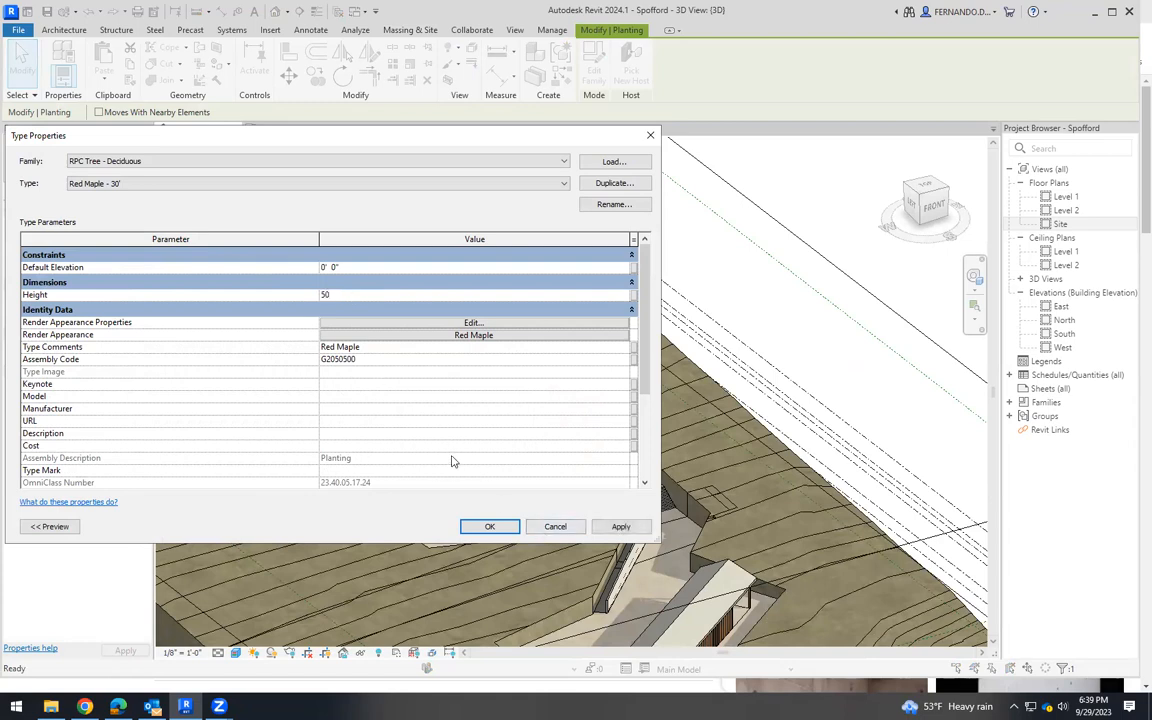
{"action": "left_click", "coordinate": [616, 527]}
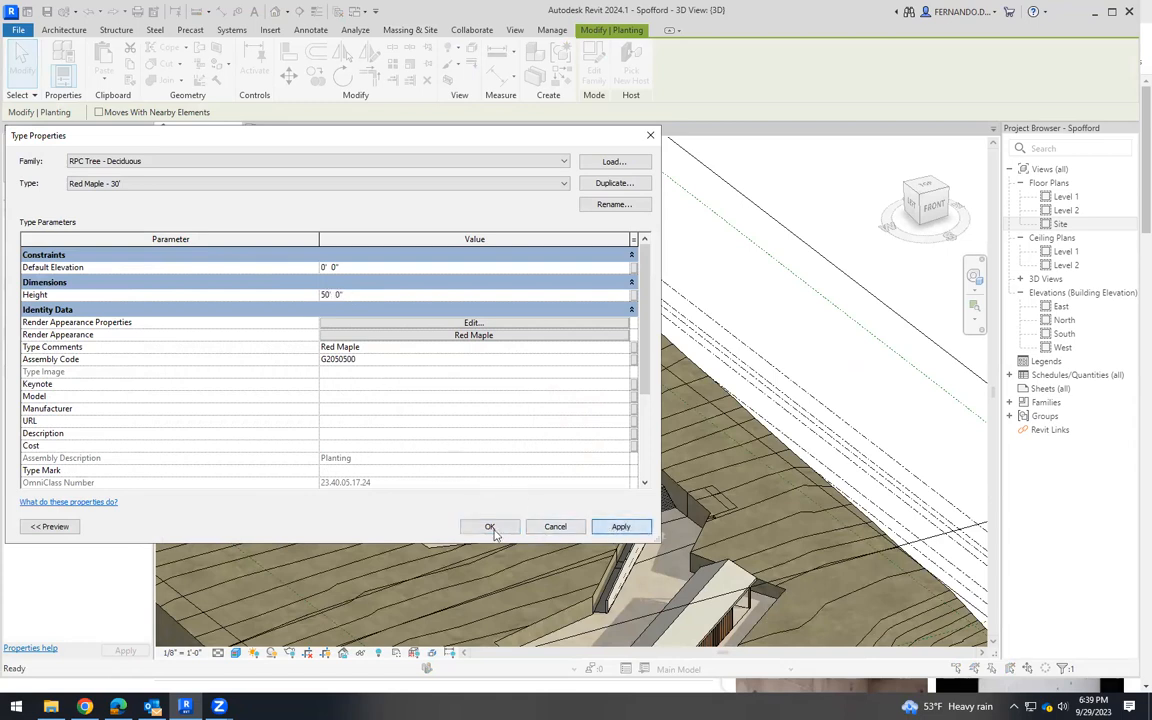
{"action": "left_click", "coordinate": [489, 527]}
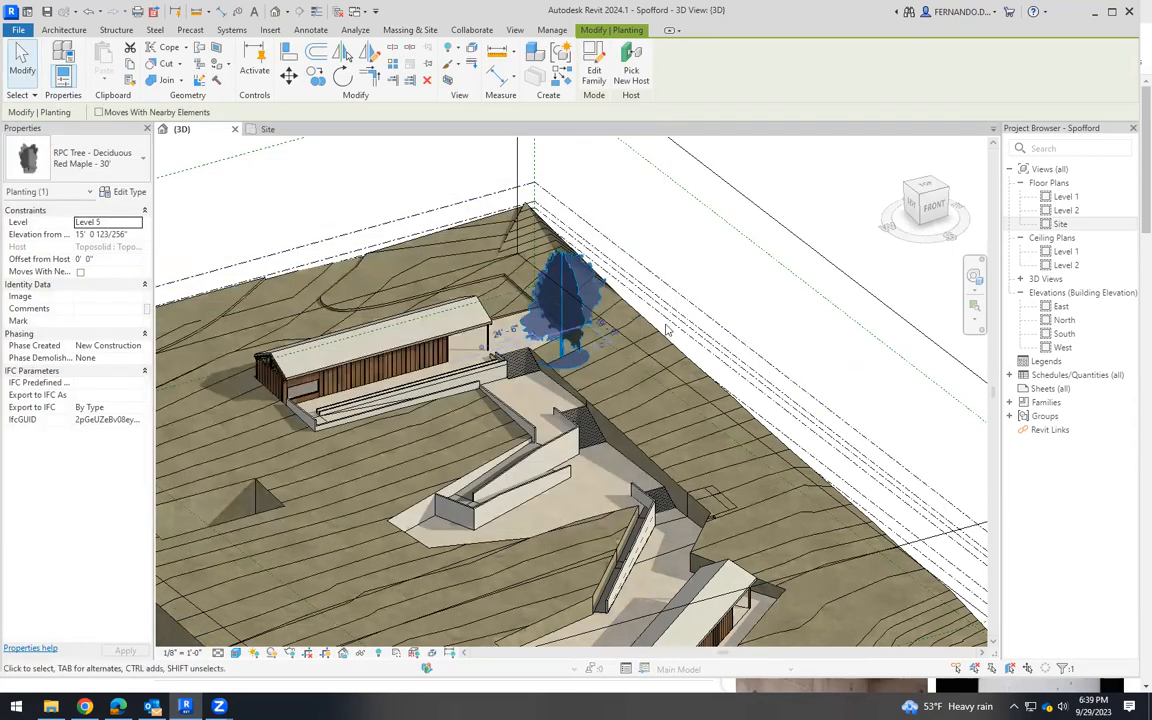
Copy the red maple to multiple spots in a row down the slope beside the terrace stairs.
{"action": "key", "text": "Escape"}
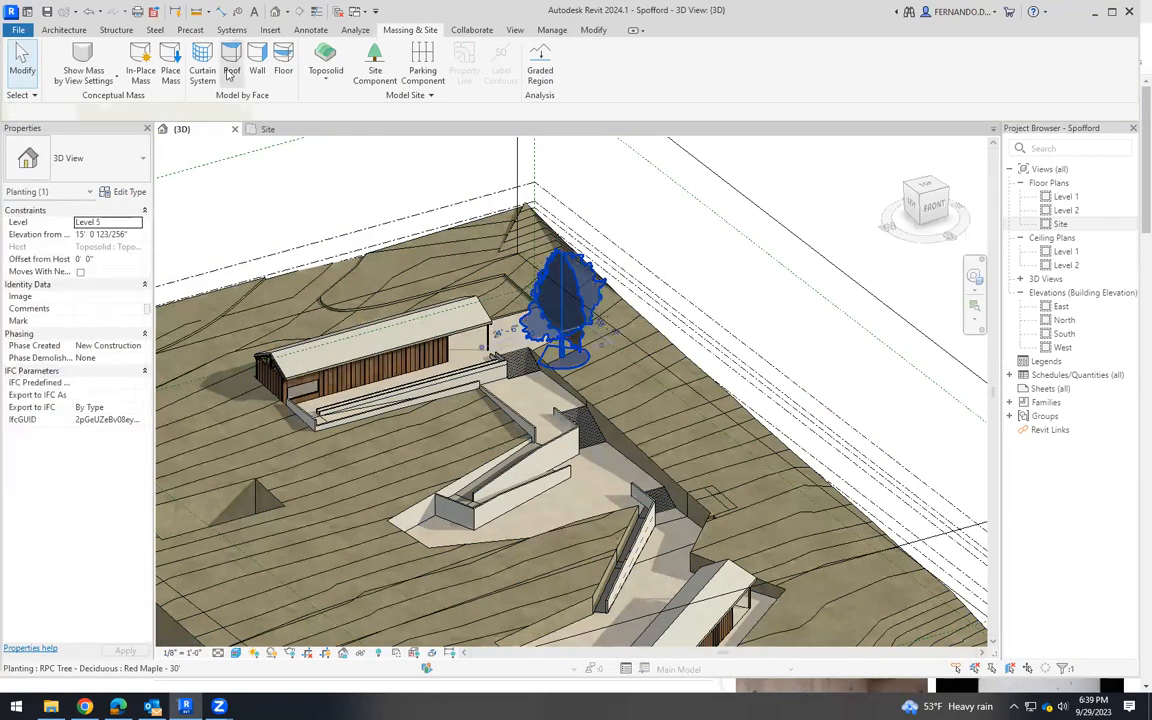
{"action": "left_click", "coordinate": [317, 80]}
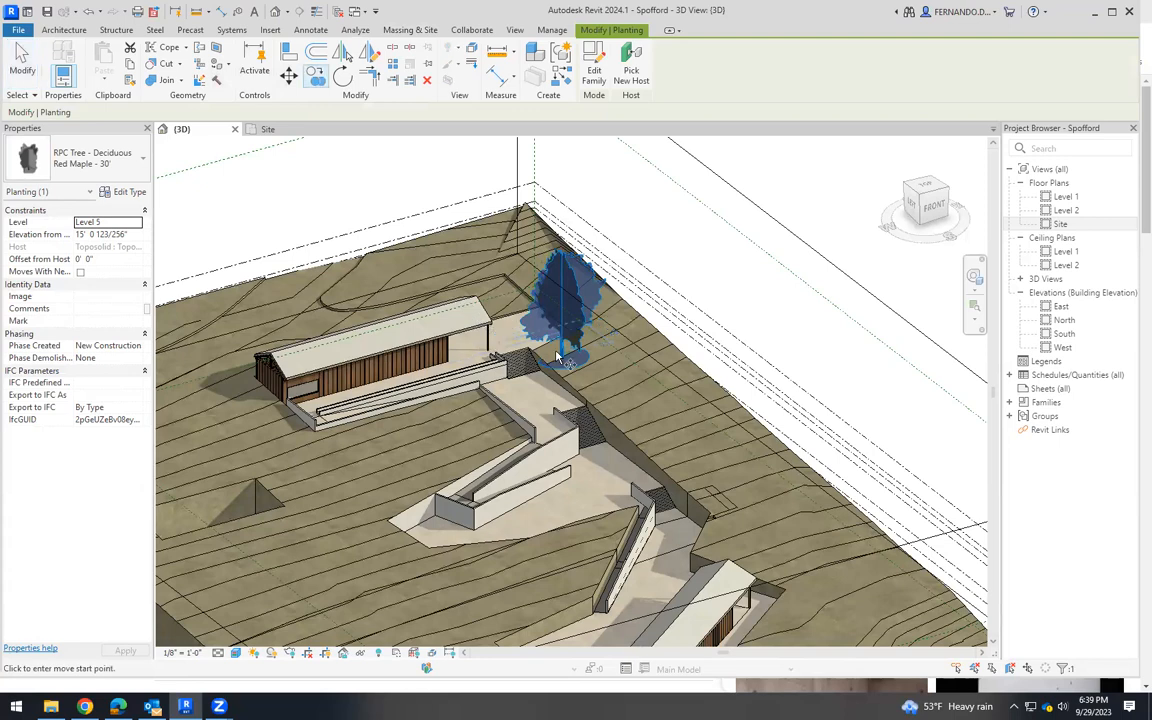
{"action": "left_click", "coordinate": [558, 358]}
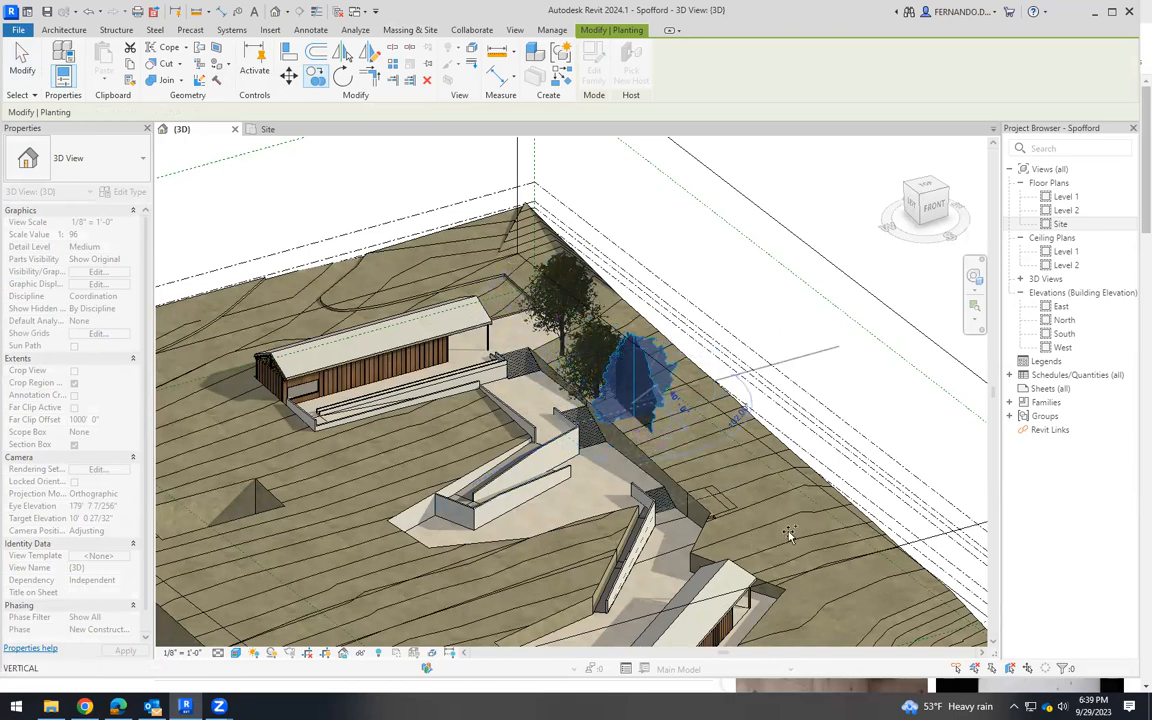
{"action": "left_click", "coordinate": [695, 493]}
{"action": "key", "text": "Escape"}
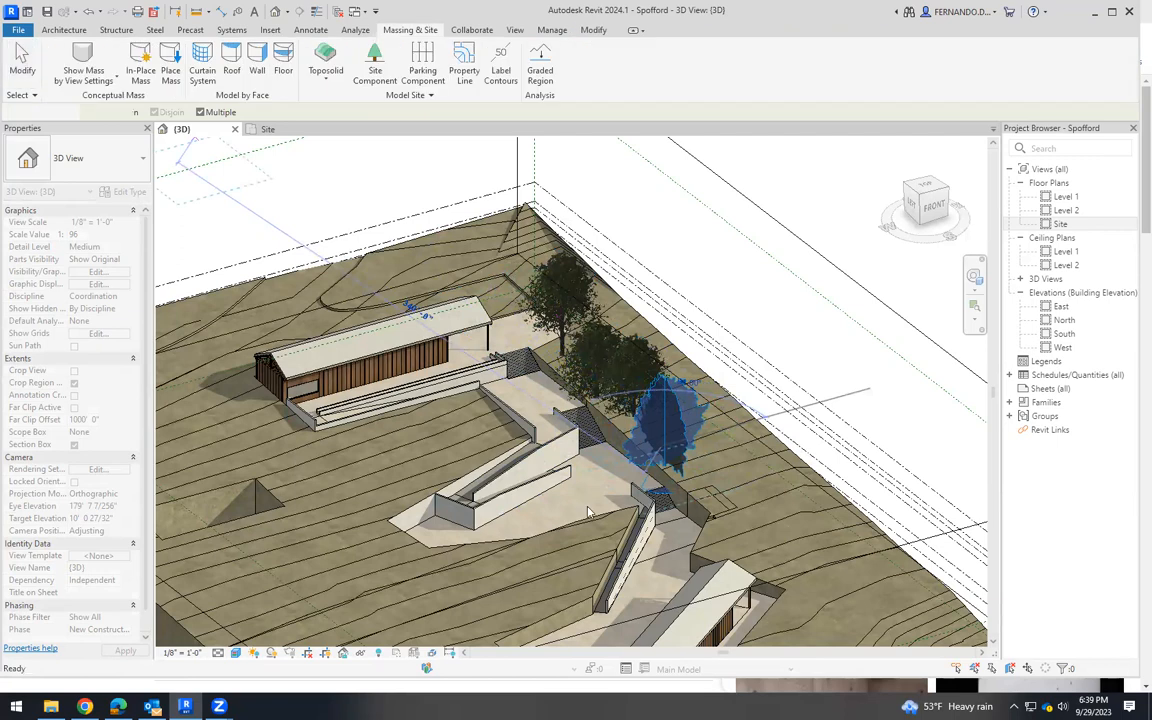
Examine the row of red maples beside the terraces, buildings and stairs from several angles and distances.
{"action": "middle_click_drag", "start_coordinate": [693, 537], "coordinate": [800, 522], "text": "shift"}
{"action": "scroll", "coordinate": [657, 482], "scroll_direction": "up", "scroll_amount": 2}
{"action": "scroll", "coordinate": [640, 473], "scroll_direction": "down", "scroll_amount": 2}
{"action": "middle_click_drag", "start_coordinate": [640, 473], "coordinate": [625, 440], "text": "shift"}
{"action": "scroll", "coordinate": [711, 447], "scroll_direction": "down", "scroll_amount": 1}
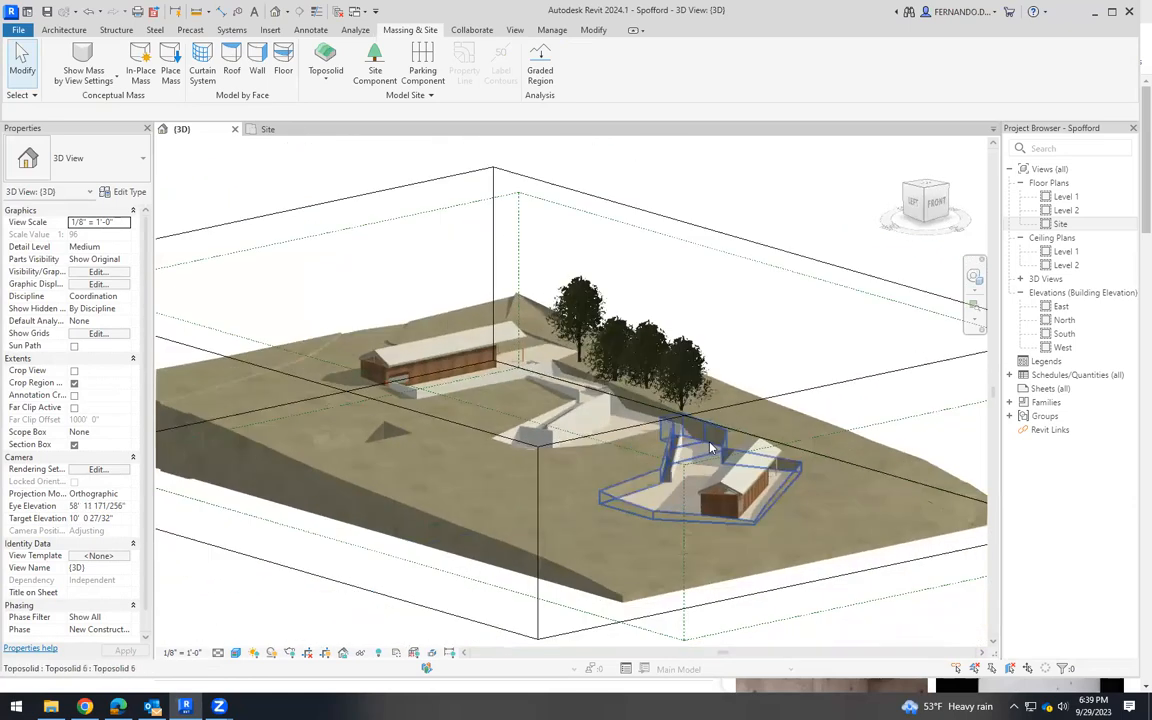
{"action": "left_click", "coordinate": [549, 466]}
{"action": "scroll", "coordinate": [634, 474], "scroll_direction": "down", "scroll_amount": 2}
{"action": "middle_click_drag", "start_coordinate": [717, 520], "coordinate": [526, 553], "text": "shift"}
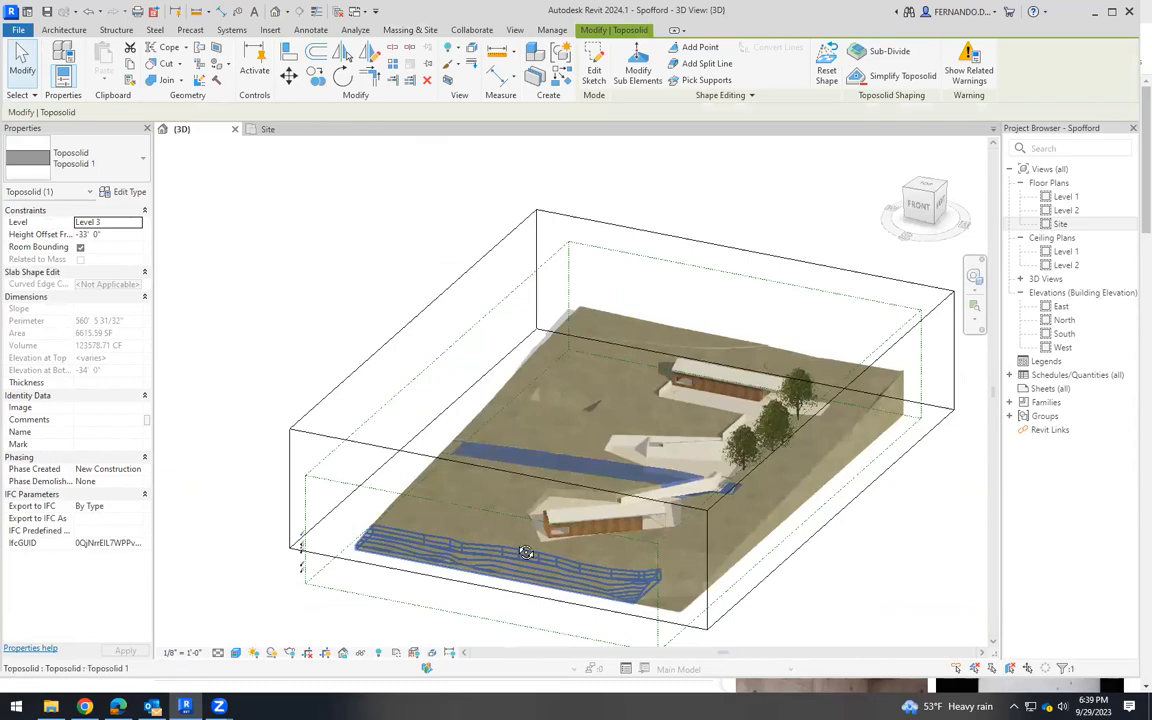
{"action": "left_click", "coordinate": [851, 527]}
{"action": "middle_click_drag", "start_coordinate": [784, 481], "coordinate": [661, 465], "text": "shift"}
{"action": "scroll", "coordinate": [658, 328], "scroll_direction": "up", "scroll_amount": 3}
{"action": "middle_click_drag", "start_coordinate": [661, 329], "coordinate": [529, 400], "text": "shift"}
{"action": "scroll", "coordinate": [529, 400], "scroll_direction": "up", "scroll_amount": 3}
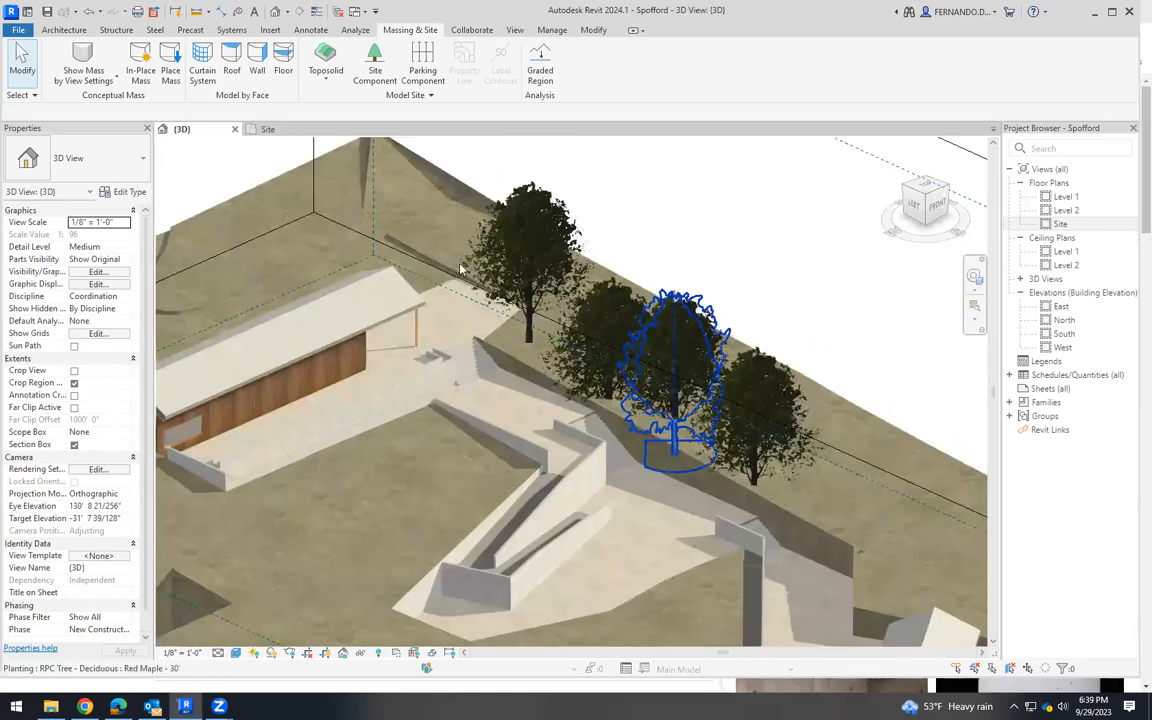
{"action": "scroll", "coordinate": [461, 269], "scroll_direction": "down", "scroll_amount": 3}
{"action": "middle_click_drag", "start_coordinate": [638, 272], "coordinate": [618, 269], "text": "shift"}
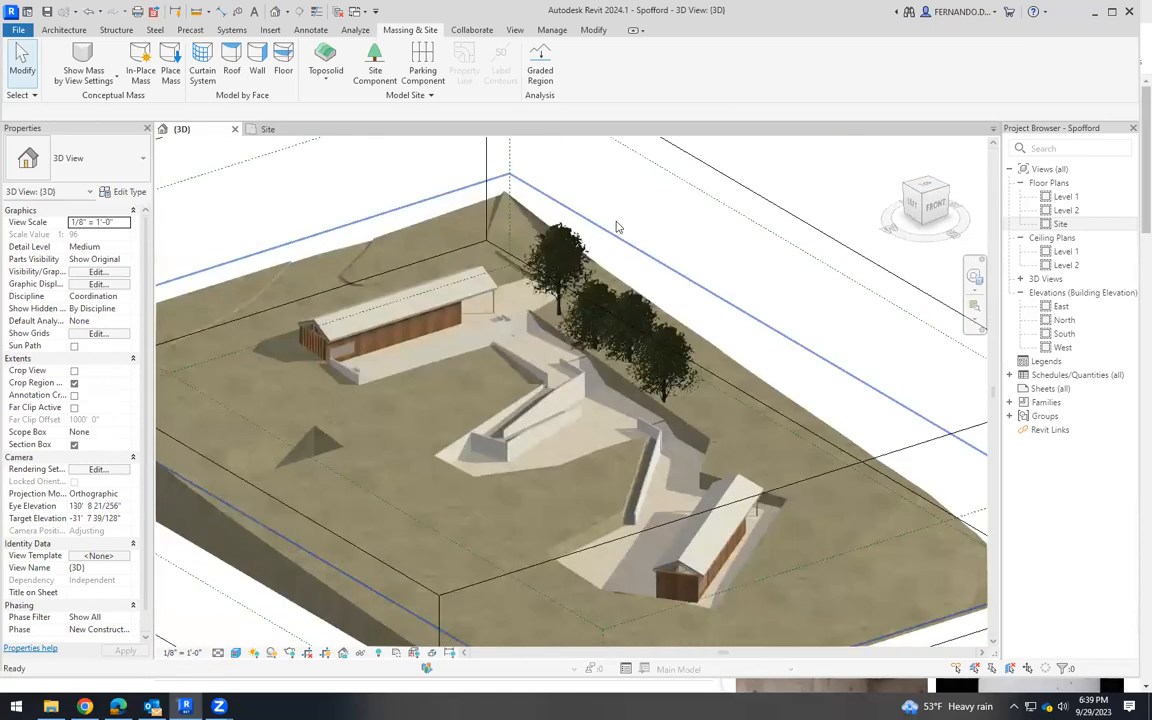
{"action": "scroll", "coordinate": [617, 227], "scroll_direction": "down", "scroll_amount": 3}
{"action": "middle_click_drag", "start_coordinate": [432, 423], "coordinate": [593, 385], "text": "shift"}
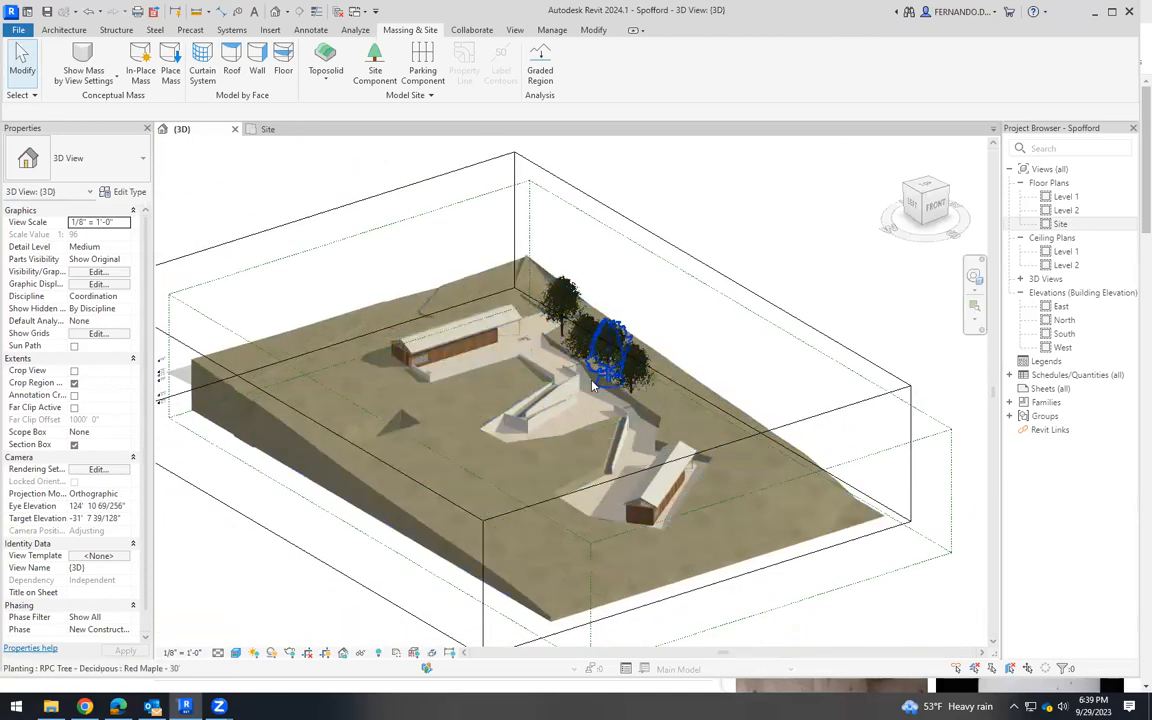
{"action": "scroll", "coordinate": [593, 385], "scroll_direction": "up", "scroll_amount": 3}
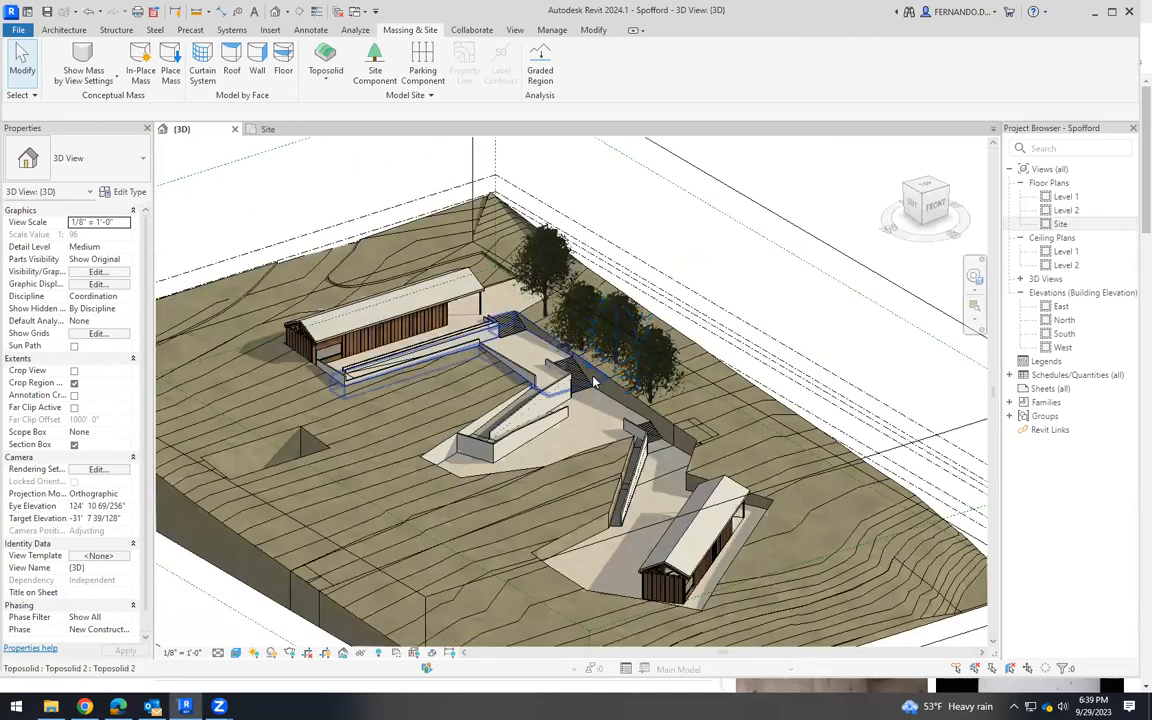
{"action": "middle_click_drag", "start_coordinate": [595, 386], "coordinate": [750, 299], "text": "shift"}
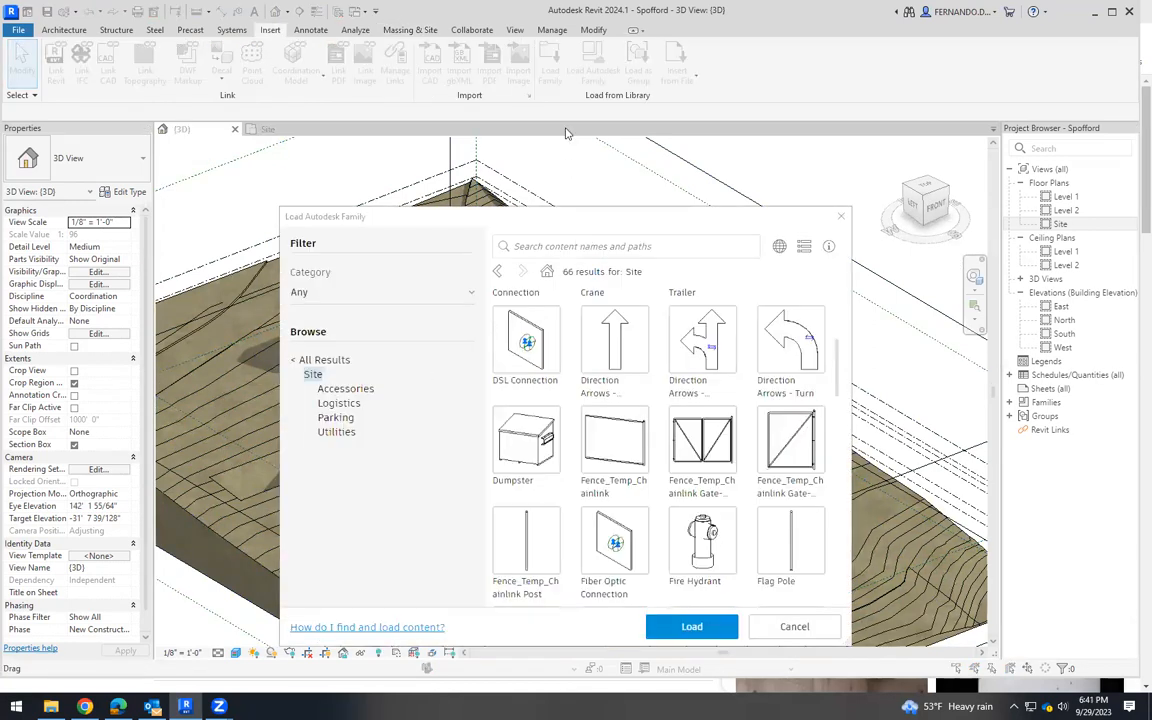
Close the Autodesk family library and check the local US family library for loadable content.
{"action": "left_click", "coordinate": [841, 216]}
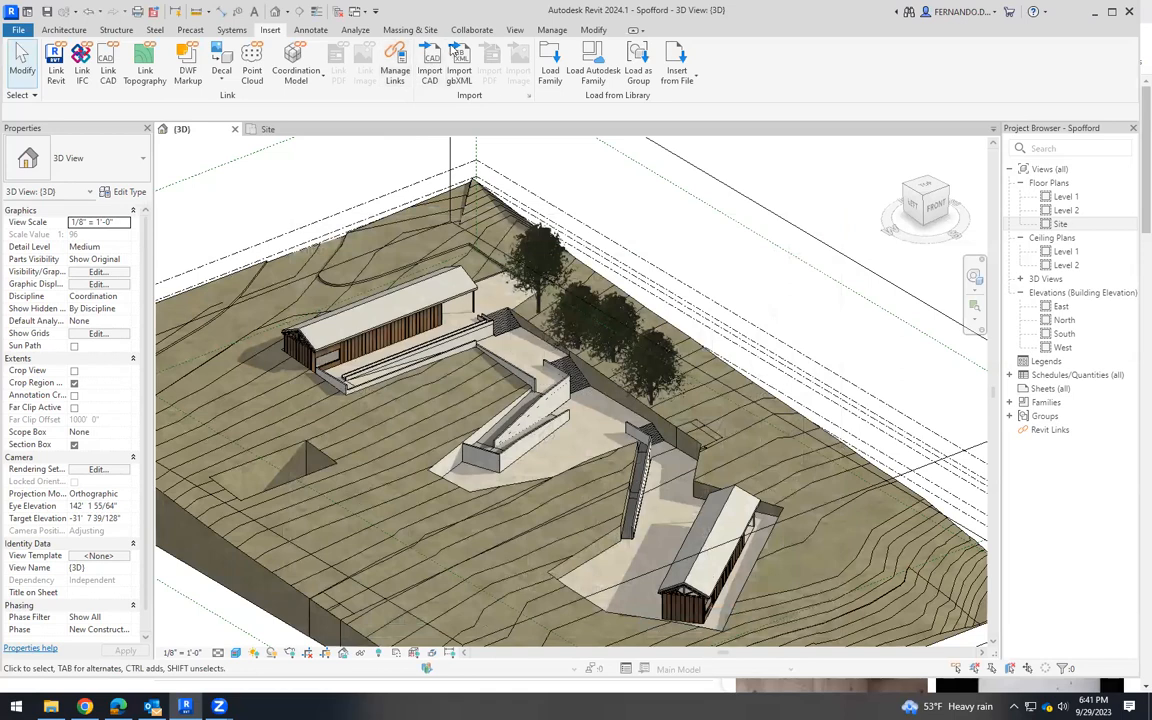
{"action": "left_click", "coordinate": [550, 68]}
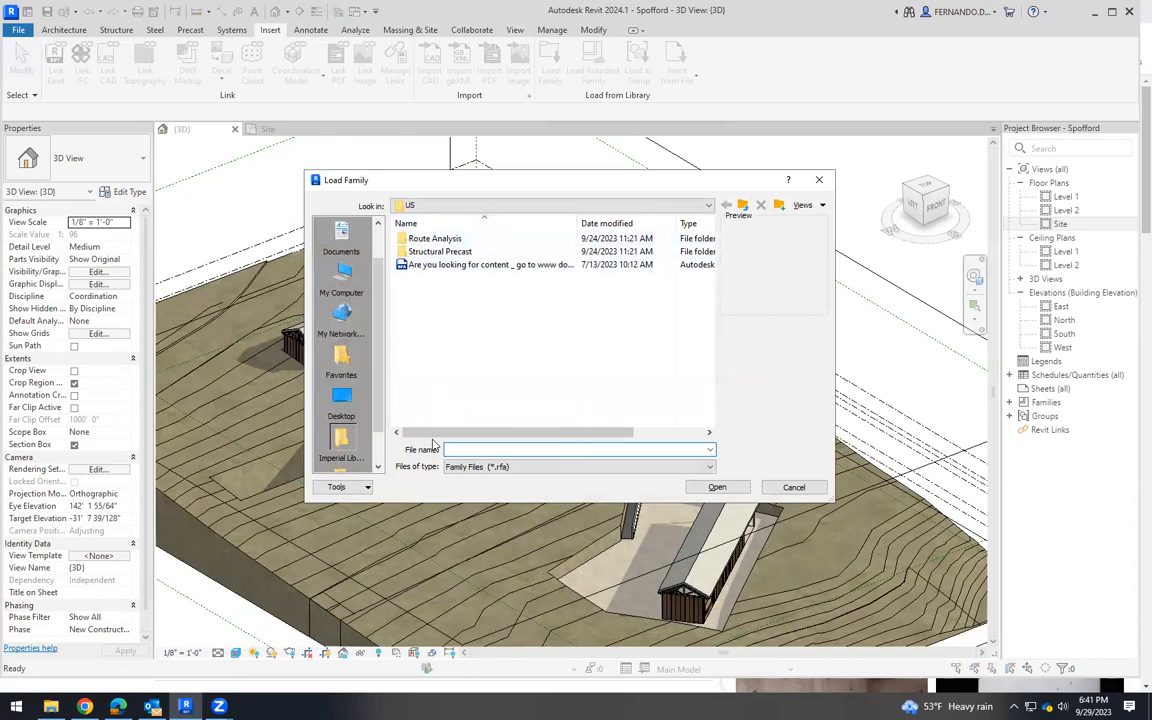
{"action": "left_click", "coordinate": [794, 488]}
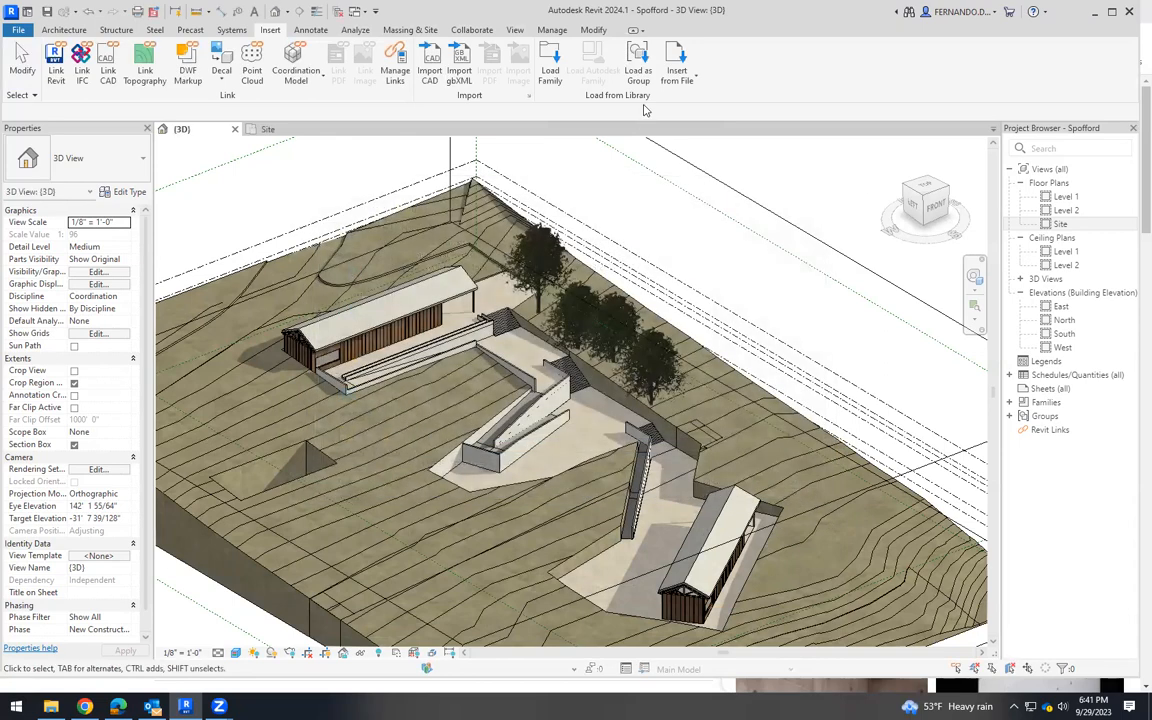
Browse the Site category of the Autodesk family library, including its Utilities subcategory, and close the library without loading anything.
{"action": "left_click", "coordinate": [595, 72]}
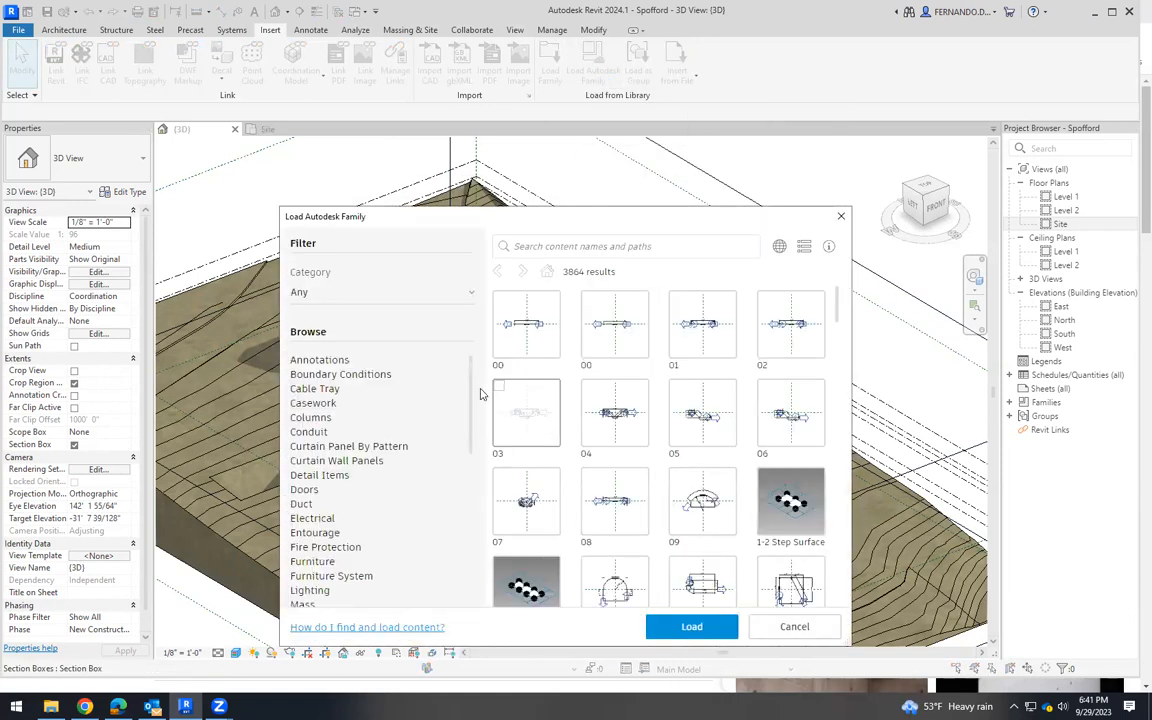
{"action": "scroll", "coordinate": [473, 450], "scroll_direction": "down", "scroll_amount": 5}
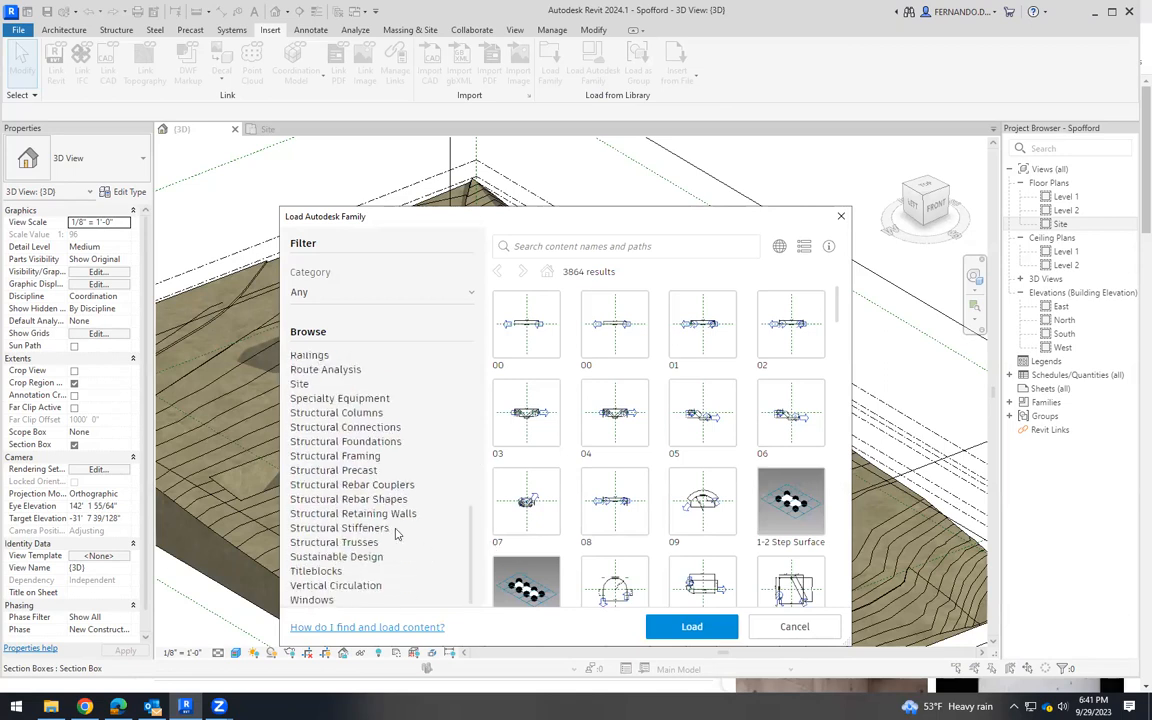
{"action": "left_click", "coordinate": [301, 385]}
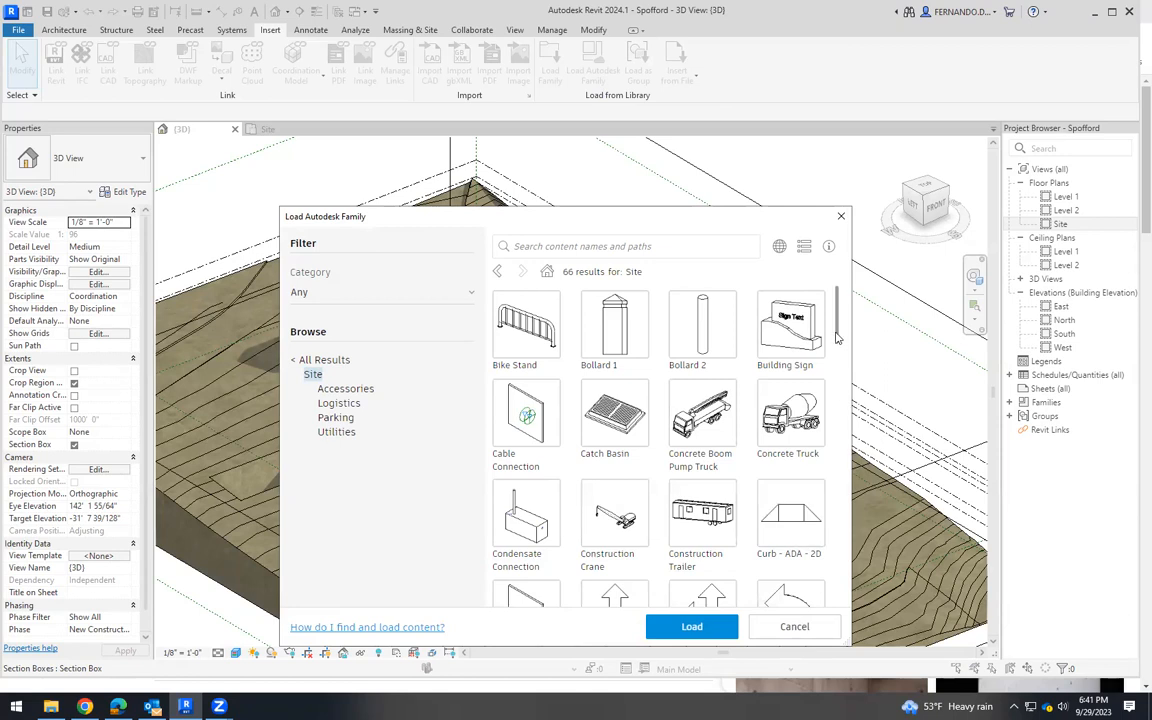
{"action": "scroll", "coordinate": [838, 338], "scroll_direction": "down", "scroll_amount": 5}
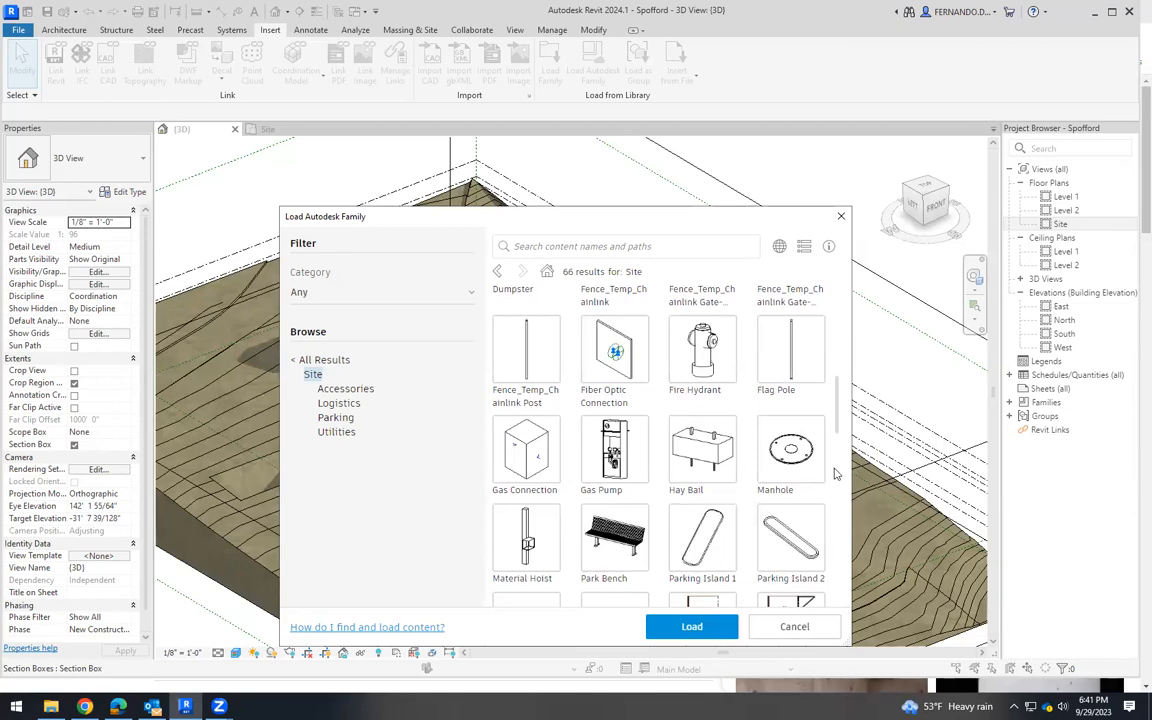
{"action": "scroll", "coordinate": [833, 437], "scroll_direction": "down", "scroll_amount": 10}
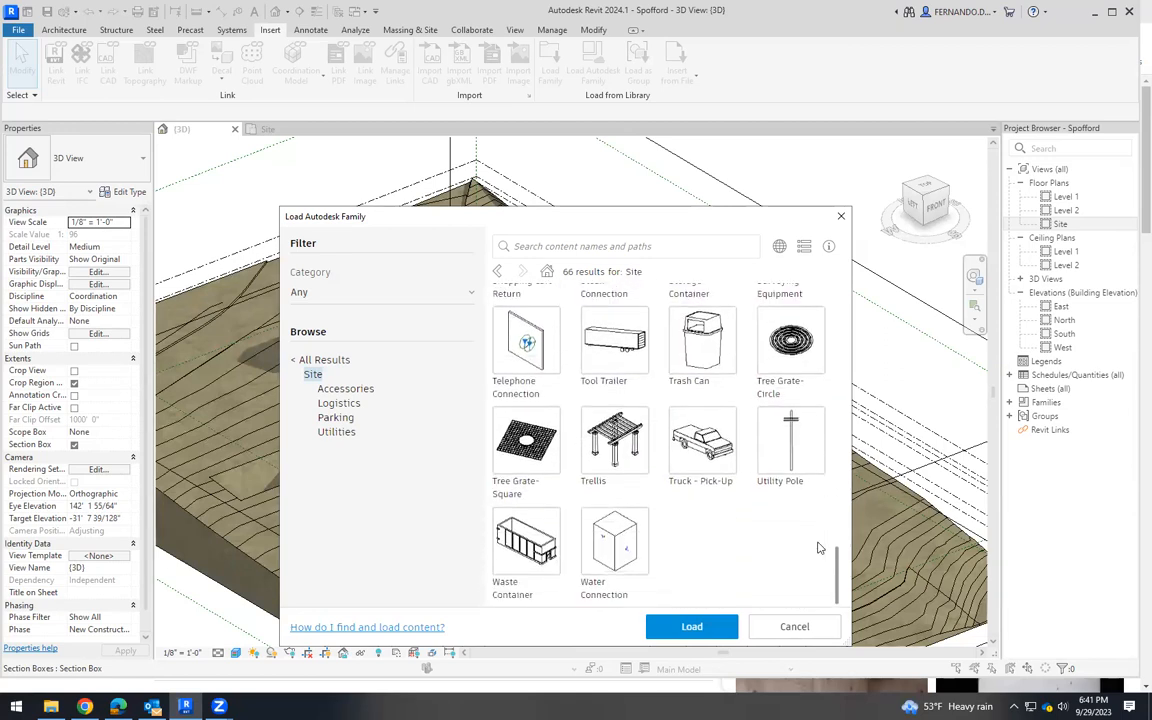
{"action": "scroll", "coordinate": [818, 547], "scroll_direction": "up", "scroll_amount": 2}
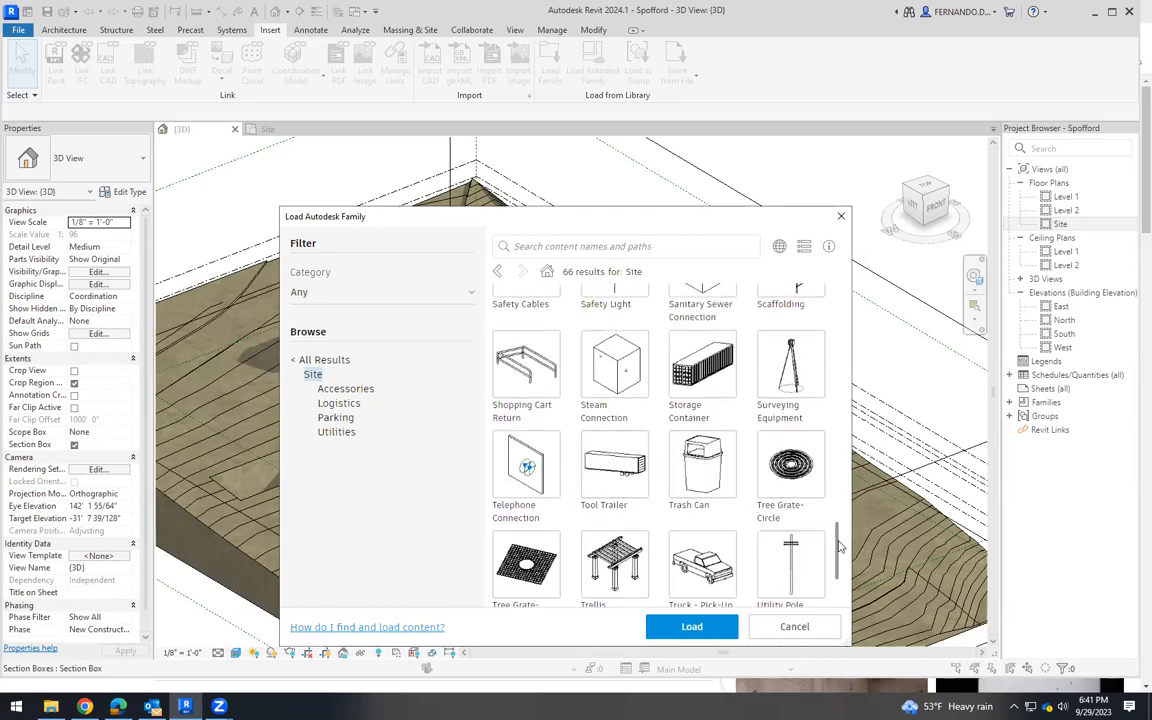
{"action": "scroll", "coordinate": [840, 531], "scroll_direction": "up", "scroll_amount": 1}
{"action": "left_click_drag", "start_coordinate": [840, 531], "coordinate": [862, 293]}
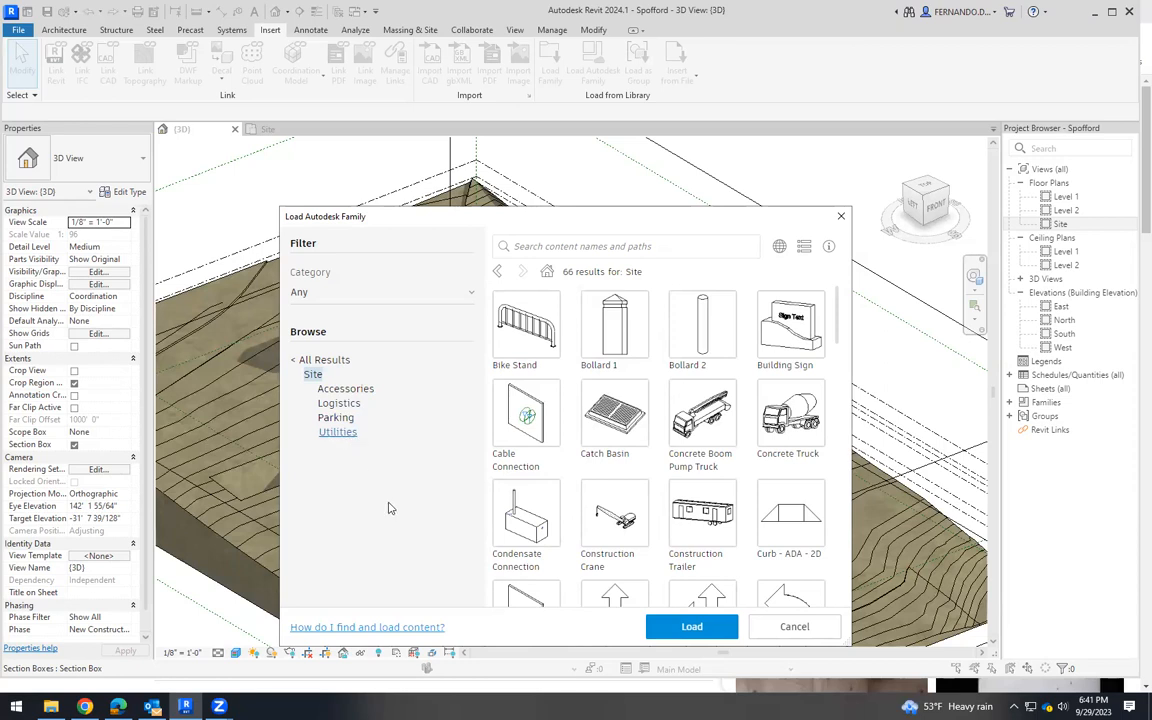
{"action": "scroll", "coordinate": [668, 415], "scroll_direction": "down", "scroll_amount": 1}
{"action": "scroll", "coordinate": [671, 415], "scroll_direction": "up", "scroll_amount": 1}
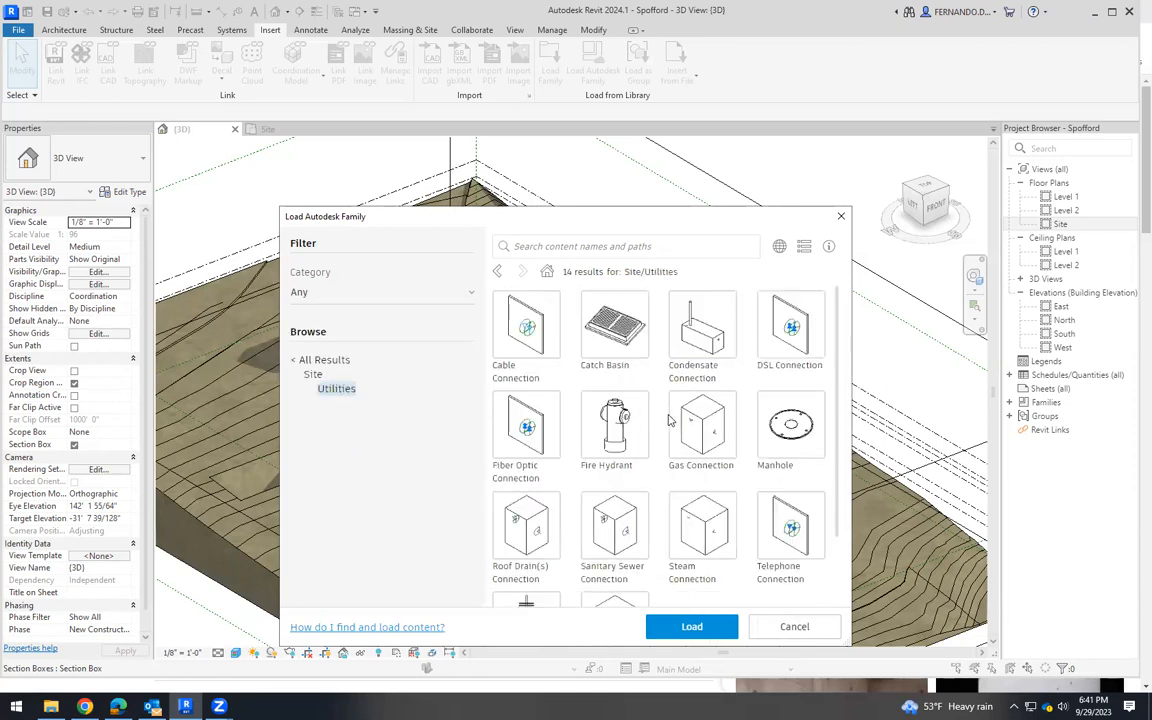
{"action": "left_click", "coordinate": [313, 375]}
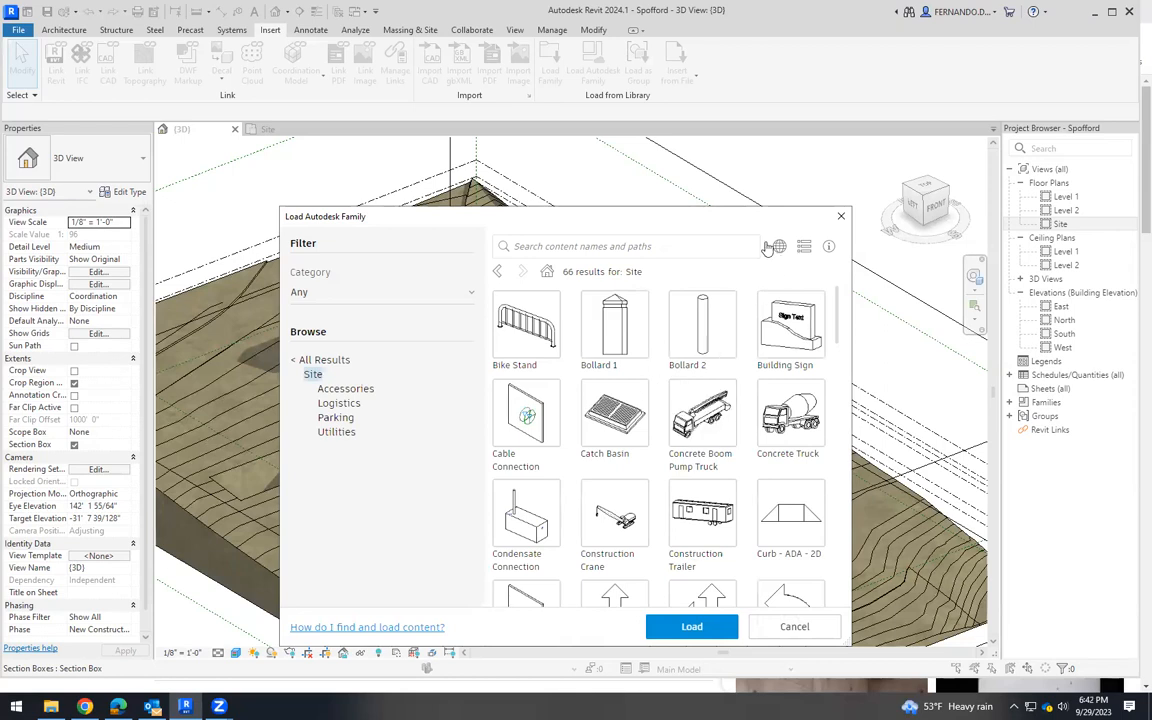
{"action": "left_click", "coordinate": [840, 217]}
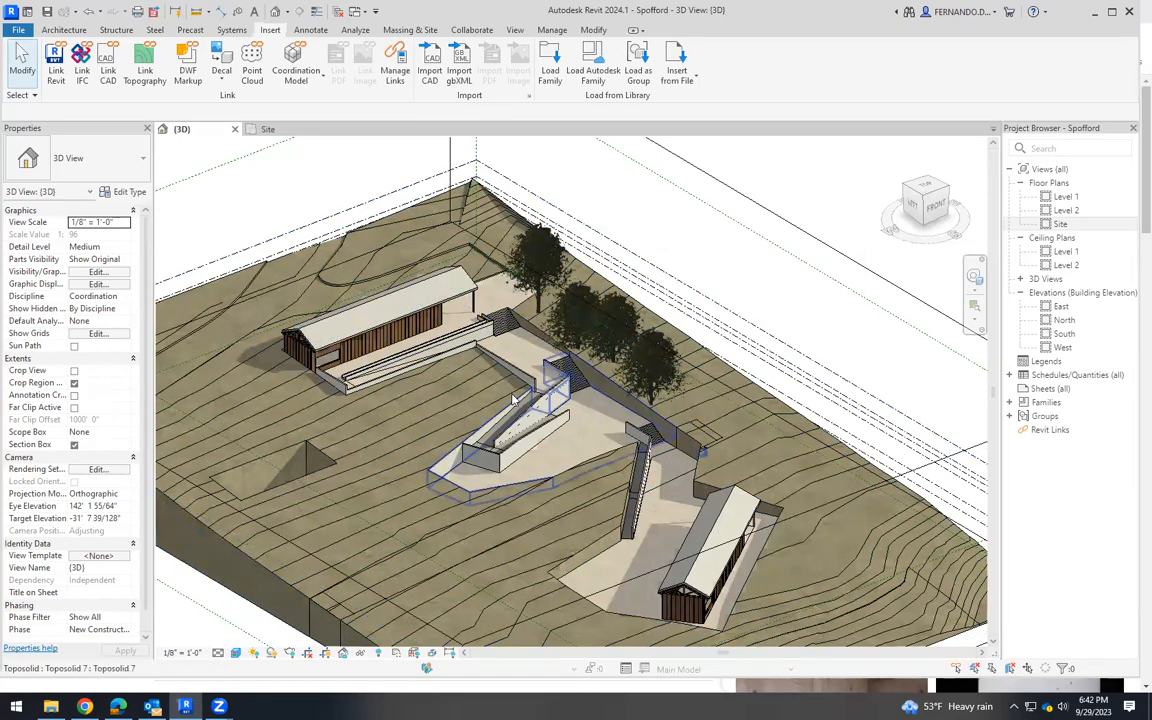
Examine the whole site, its buildings and terraces from several angles and directly from above.
{"action": "scroll", "coordinate": [510, 520], "scroll_direction": "down", "scroll_amount": 2}
{"action": "middle_click_drag", "start_coordinate": [615, 493], "coordinate": [379, 533], "text": "shift"}
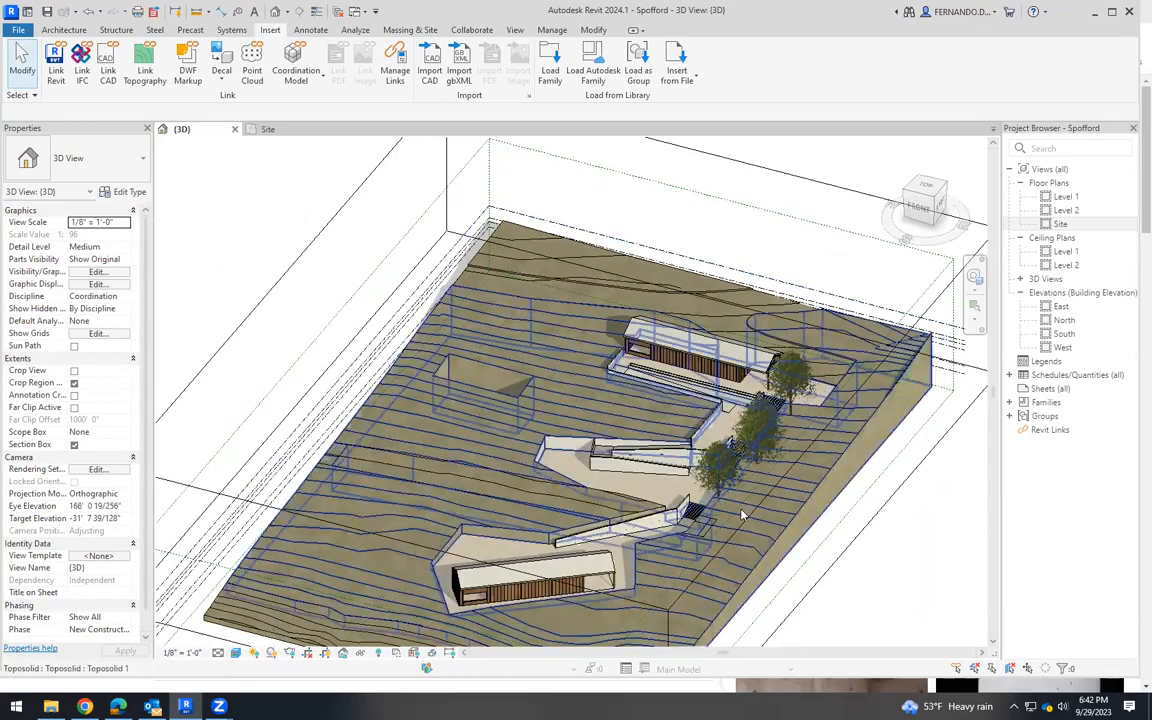
{"action": "middle_click_drag", "start_coordinate": [741, 480], "coordinate": [541, 427], "text": "shift"}
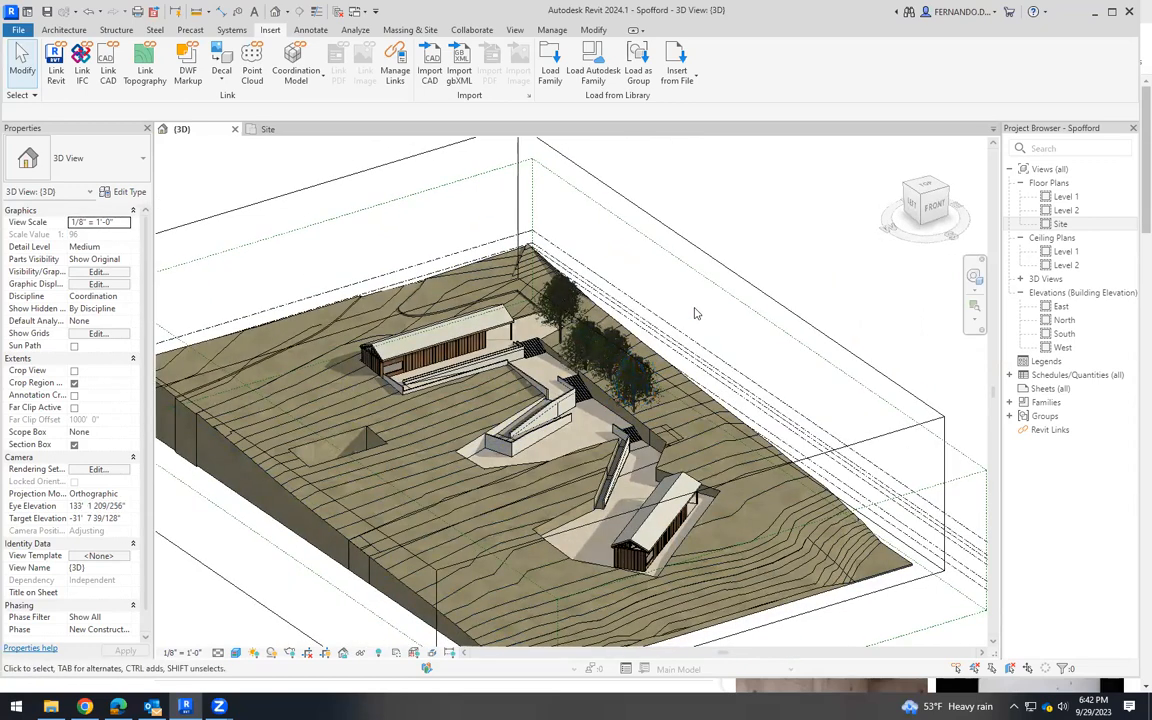
{"action": "scroll", "coordinate": [685, 294], "scroll_direction": "down", "scroll_amount": 3}
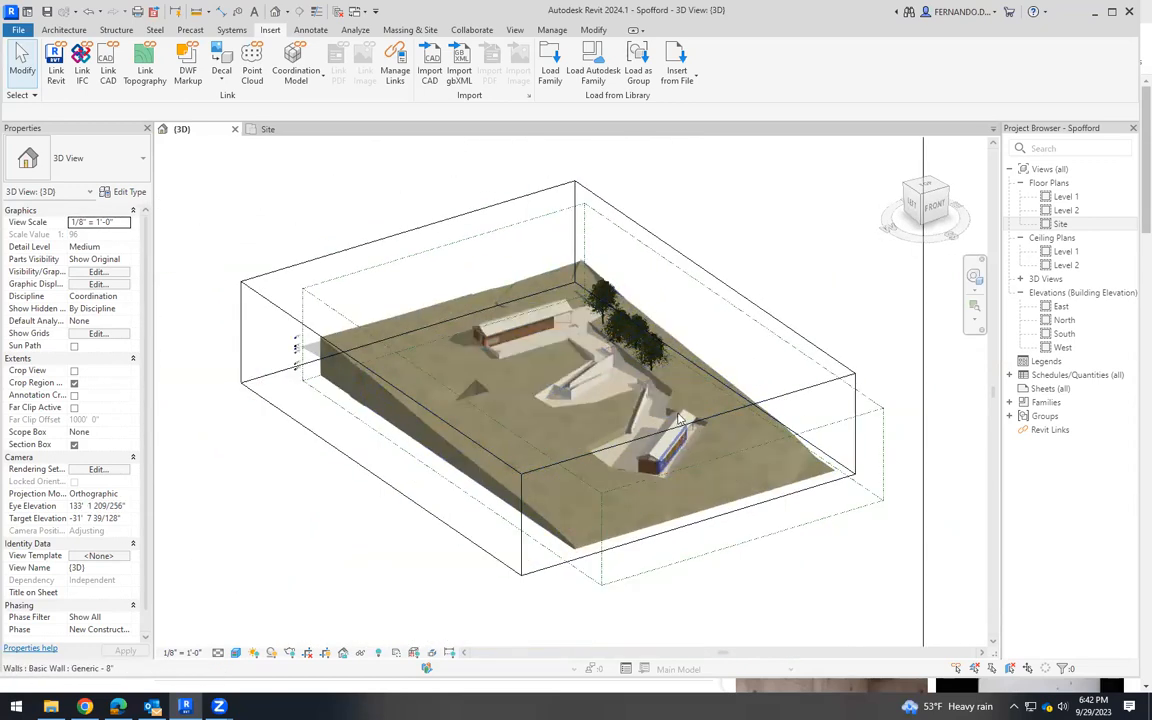
{"action": "scroll", "coordinate": [678, 418], "scroll_direction": "up", "scroll_amount": 2}
{"action": "middle_click_drag", "start_coordinate": [678, 418], "coordinate": [837, 378], "text": "shift"}
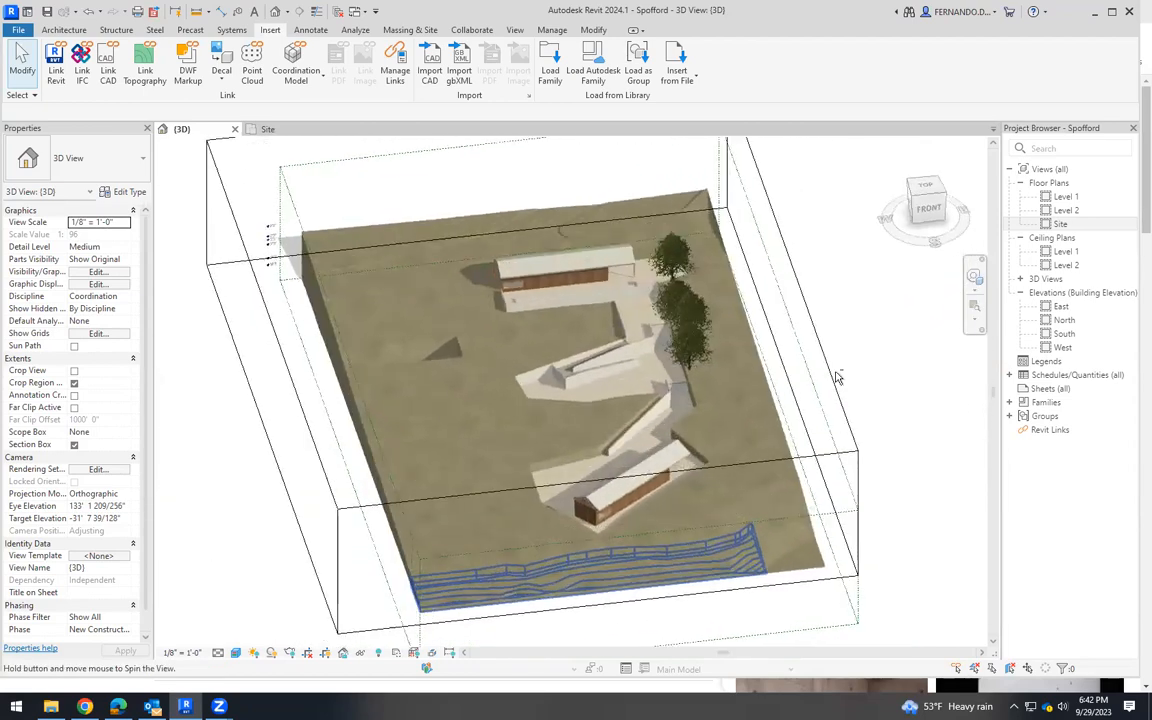
{"action": "left_click", "coordinate": [928, 188]}
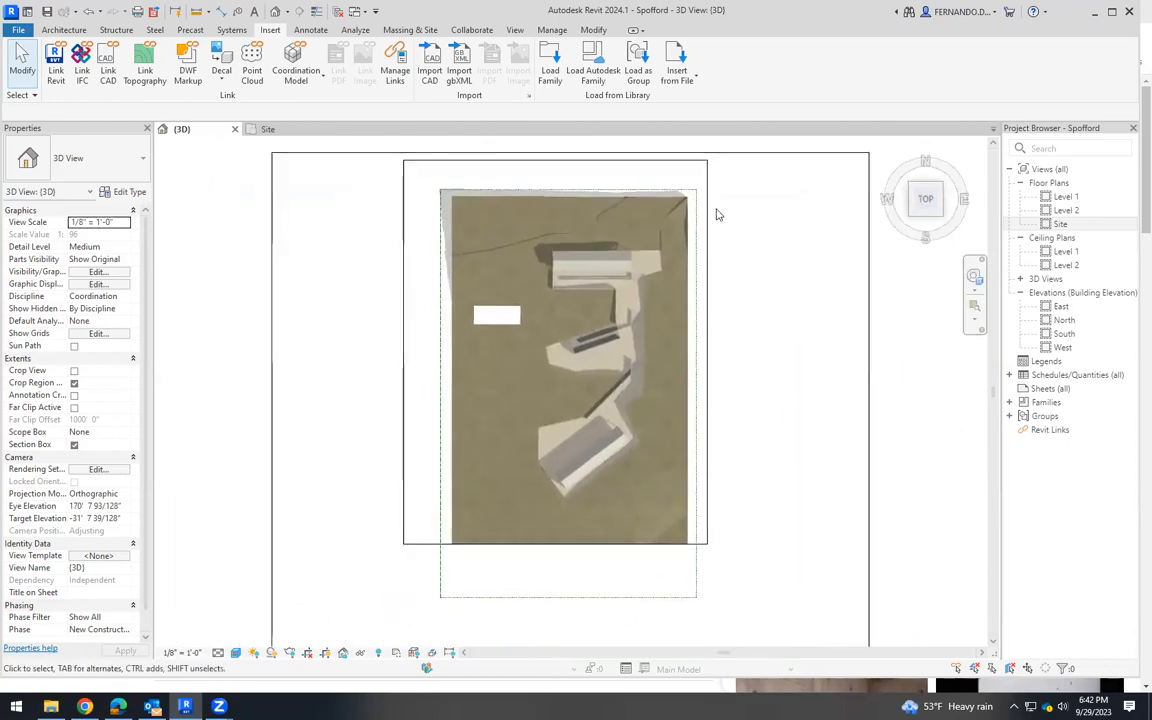
{"action": "scroll", "coordinate": [702, 264], "scroll_direction": "up", "scroll_amount": 3}
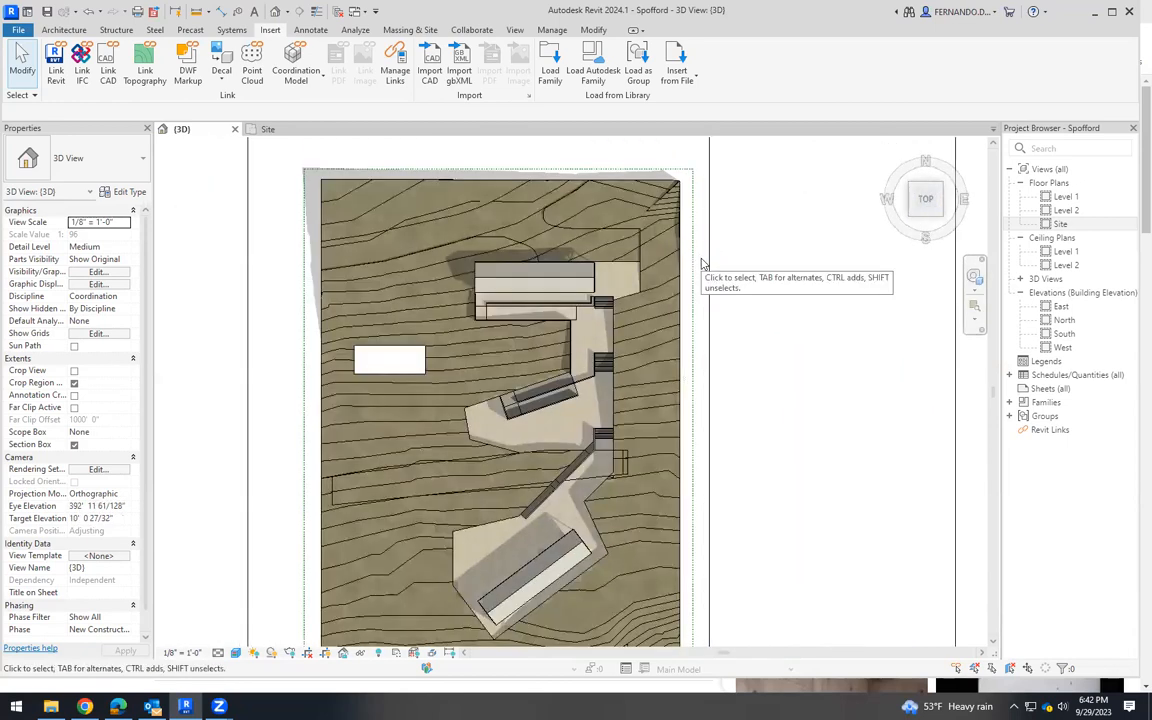
{"action": "scroll", "coordinate": [727, 383], "scroll_direction": "down", "scroll_amount": 3}
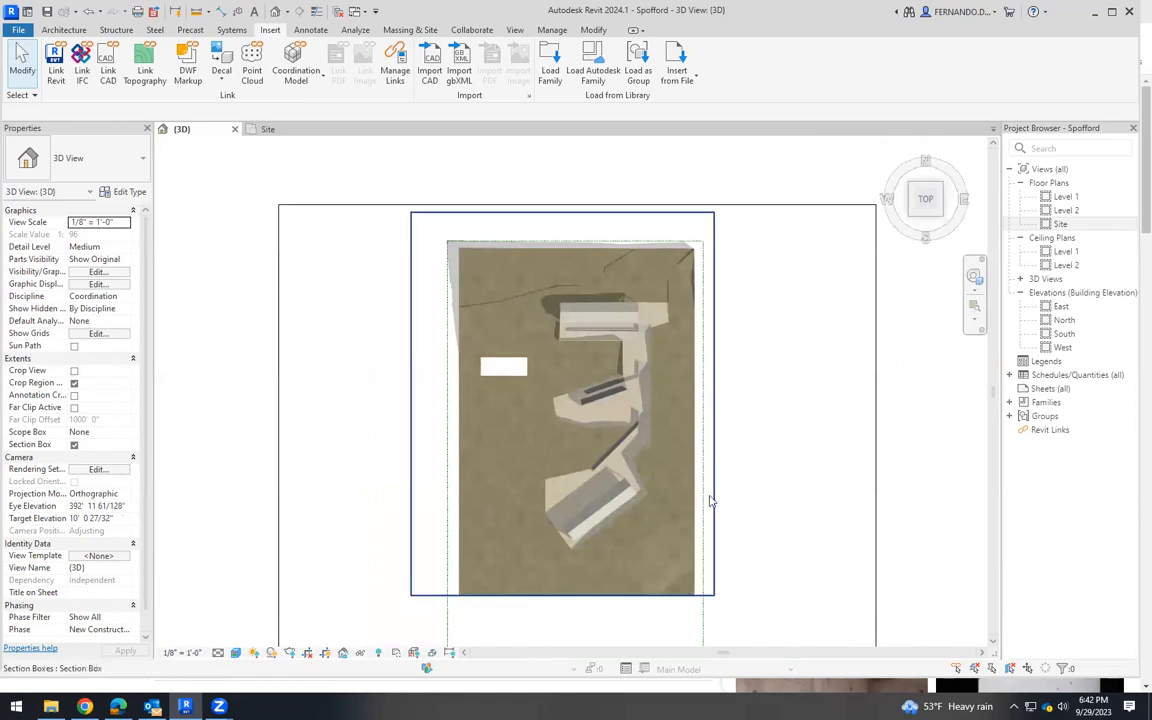
{"action": "scroll", "coordinate": [764, 463], "scroll_direction": "up", "scroll_amount": 2}
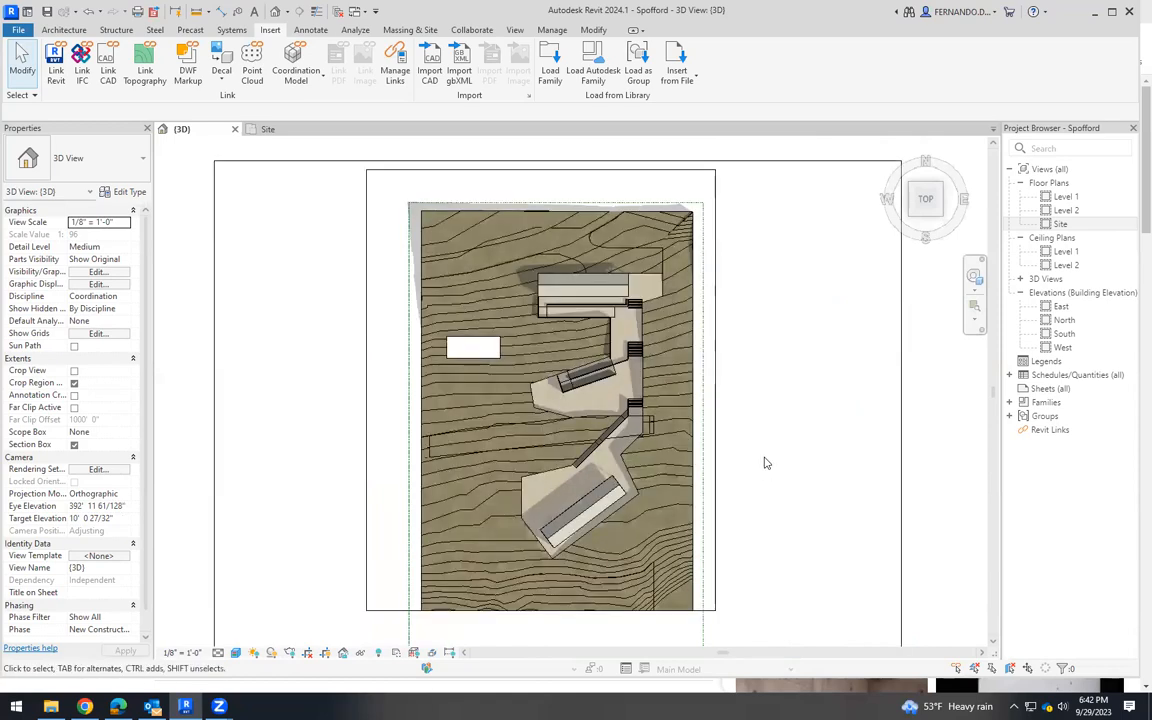
{"action": "middle_click_drag", "start_coordinate": [825, 438], "coordinate": [707, 440], "text": "shift"}
{"action": "scroll", "coordinate": [707, 440], "scroll_direction": "up", "scroll_amount": 1}
Move the section box's east face inward to cut through the terrace stairs, and show the cut site from the right side.
{"action": "left_click", "coordinate": [748, 476]}
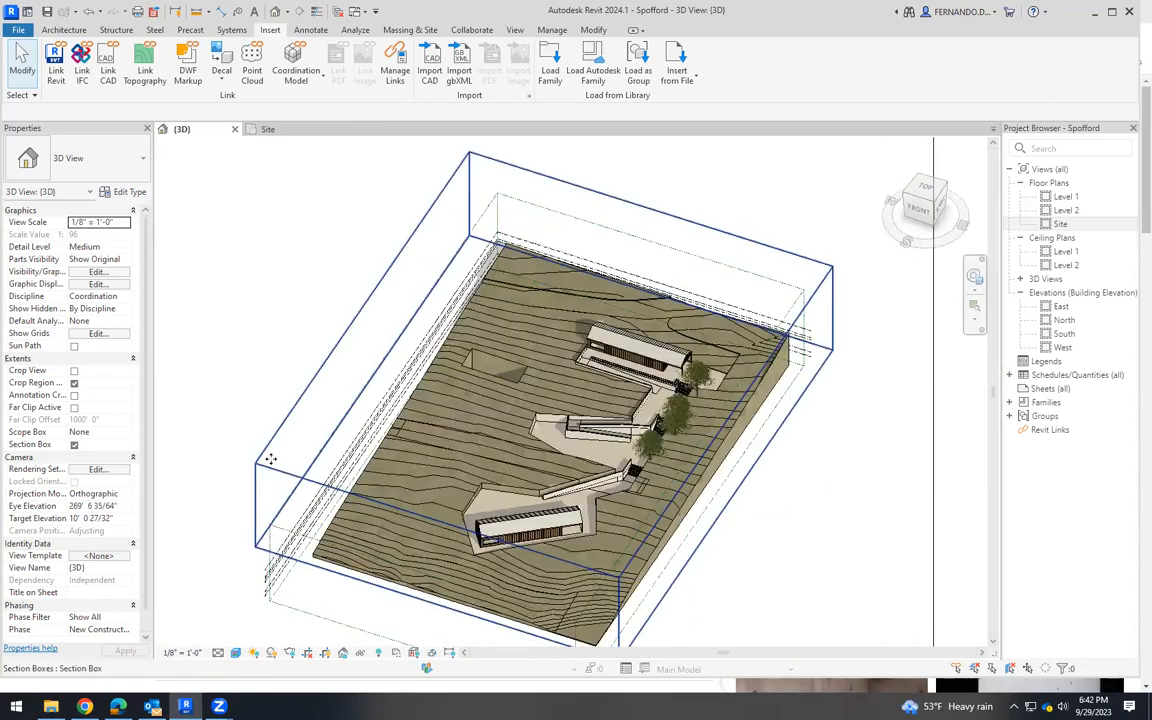
{"action": "left_click", "coordinate": [808, 480]}
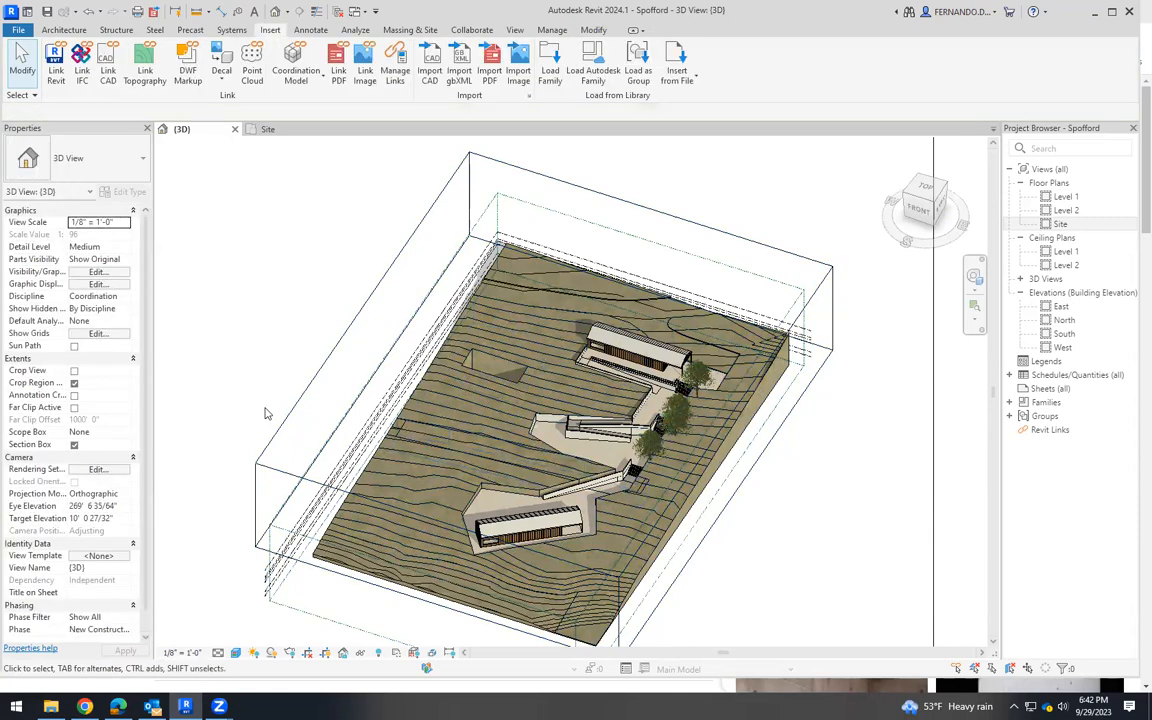
{"action": "left_click", "coordinate": [723, 530]}
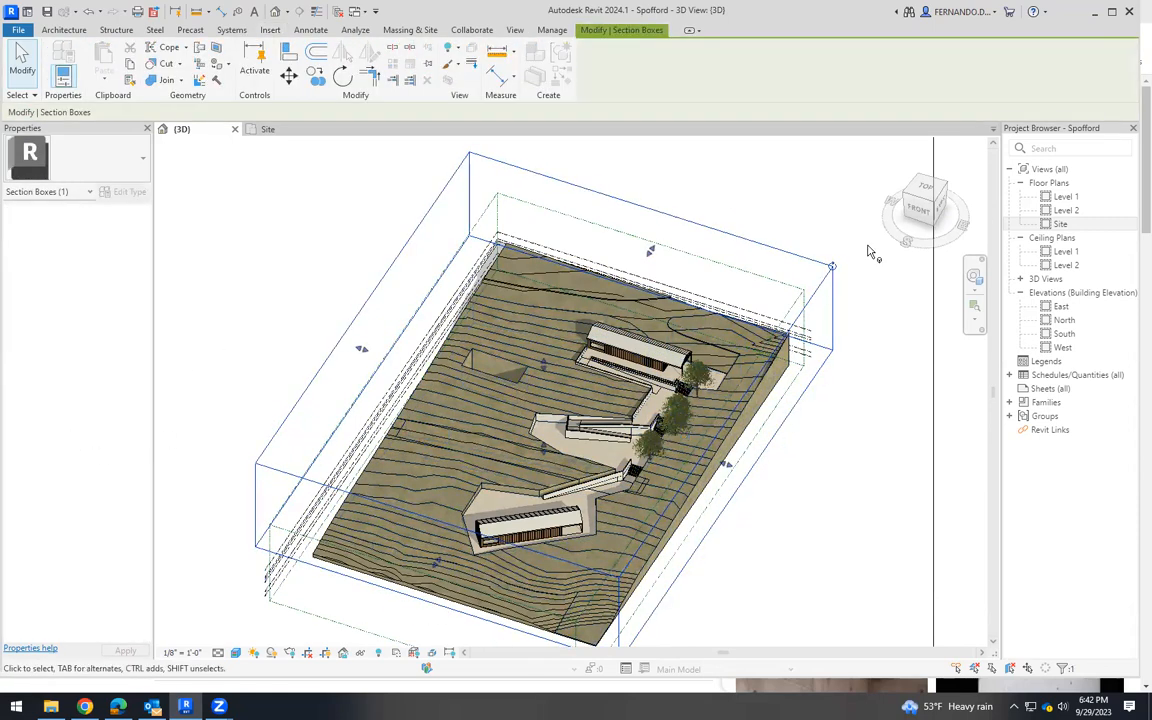
{"action": "left_click", "coordinate": [922, 188]}
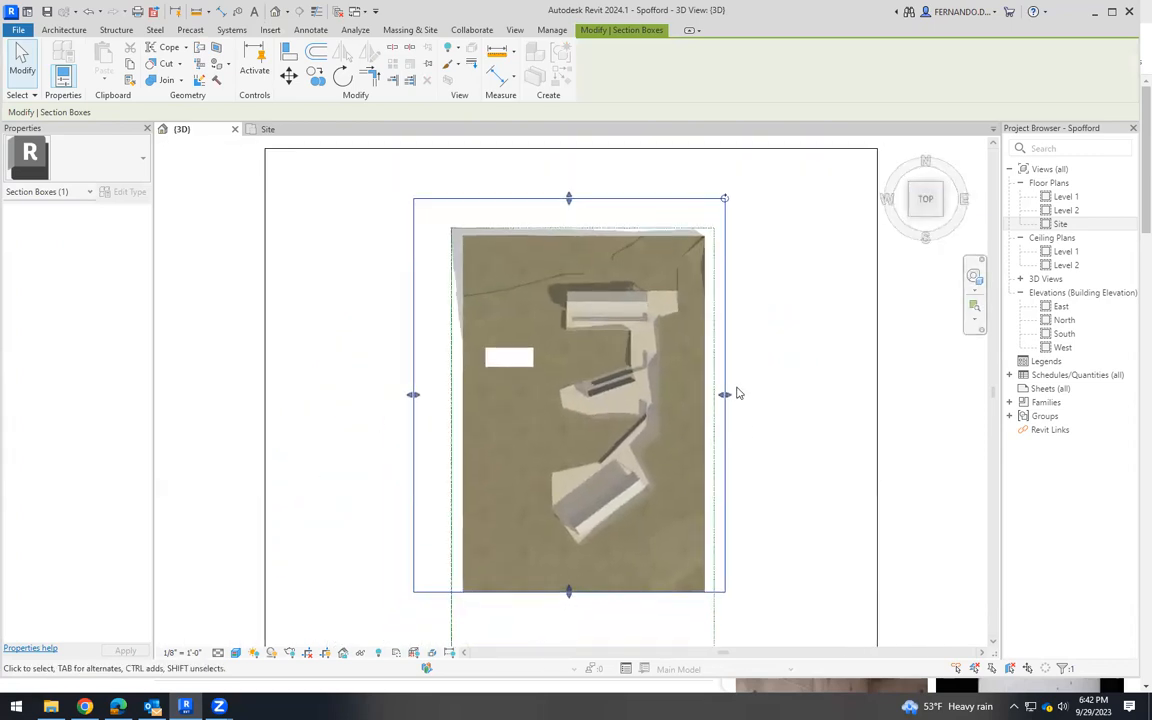
{"action": "scroll", "coordinate": [737, 393], "scroll_direction": "up", "scroll_amount": 2}
{"action": "left_click_drag", "start_coordinate": [681, 390], "coordinate": [636, 386]}
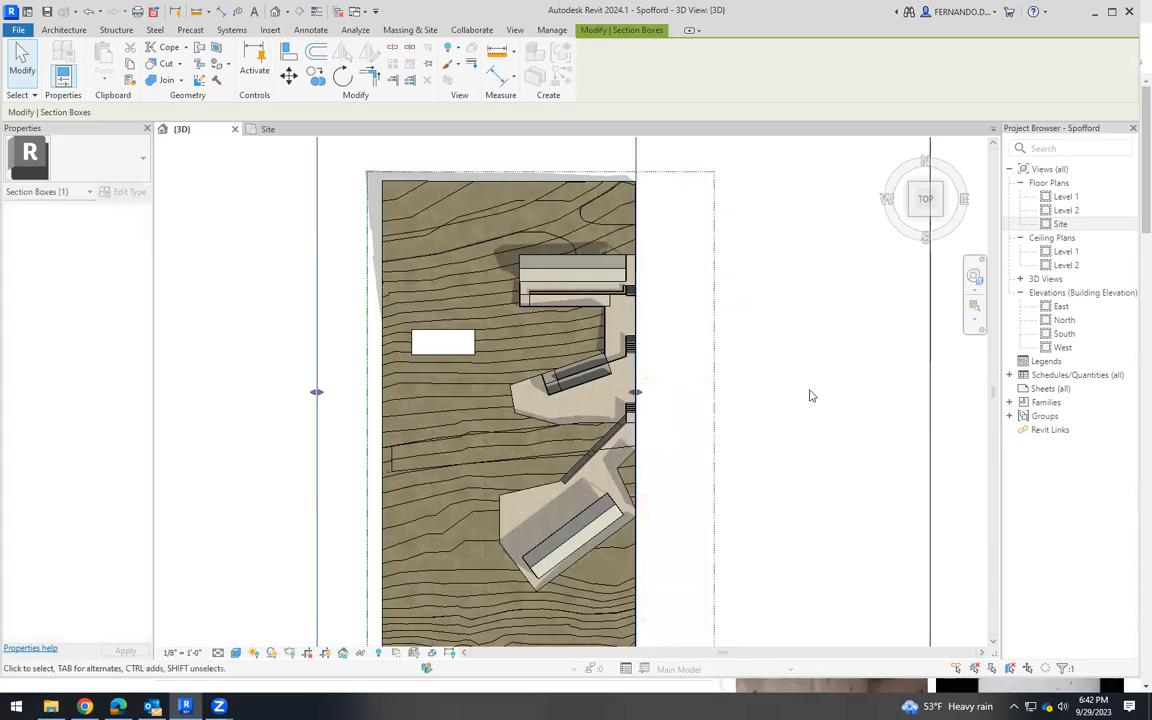
{"action": "middle_click_drag", "start_coordinate": [756, 442], "coordinate": [873, 265], "text": "shift"}
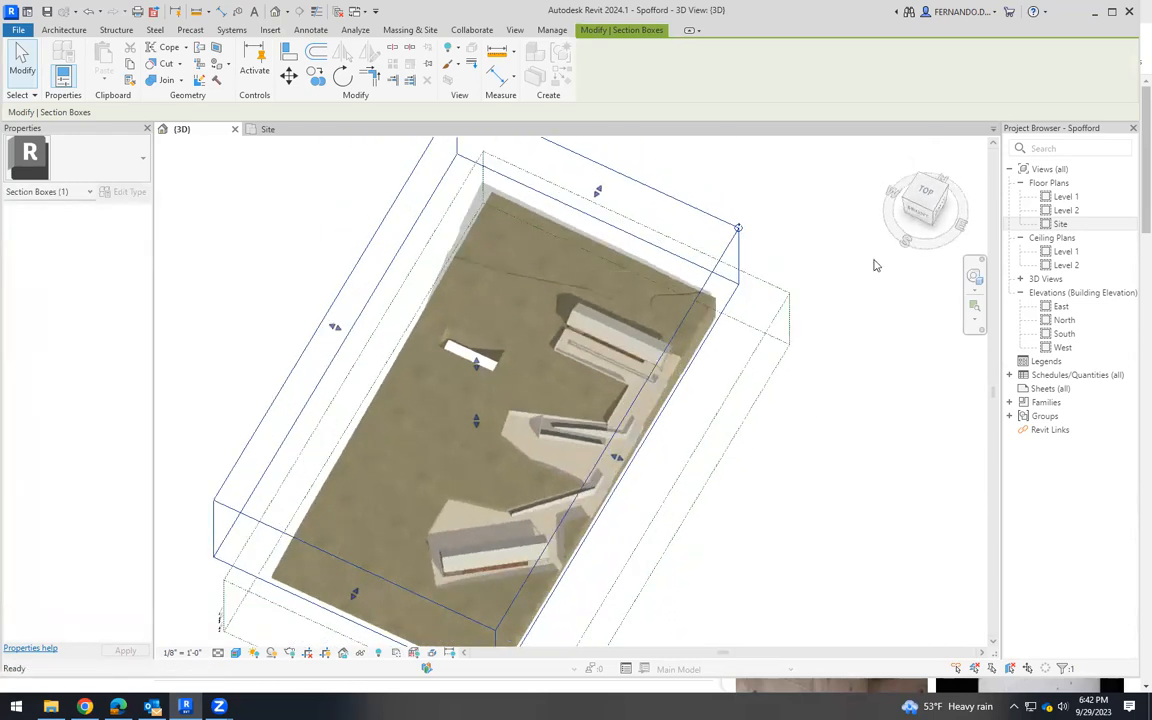
{"action": "left_click", "coordinate": [941, 220]}
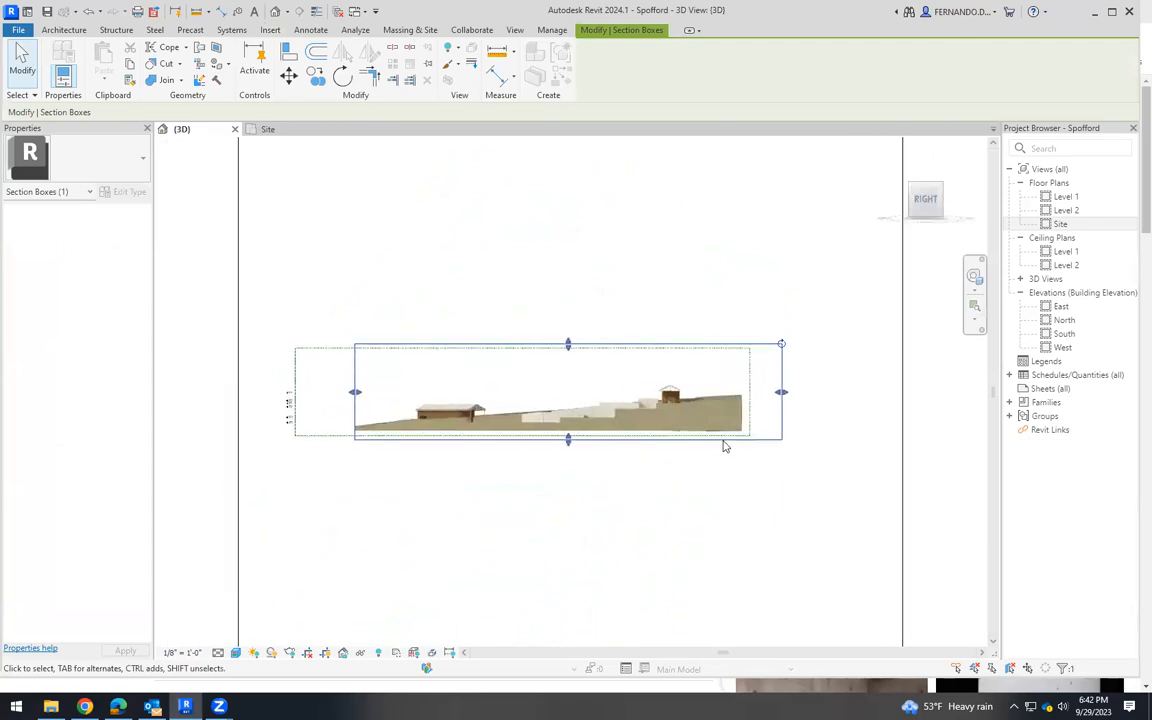
Override the Toposolid category's cut foreground pattern with a solid fill in the {3D} view's visibility/graphics settings.
{"action": "scroll", "coordinate": [540, 425], "scroll_direction": "up", "scroll_amount": 4}
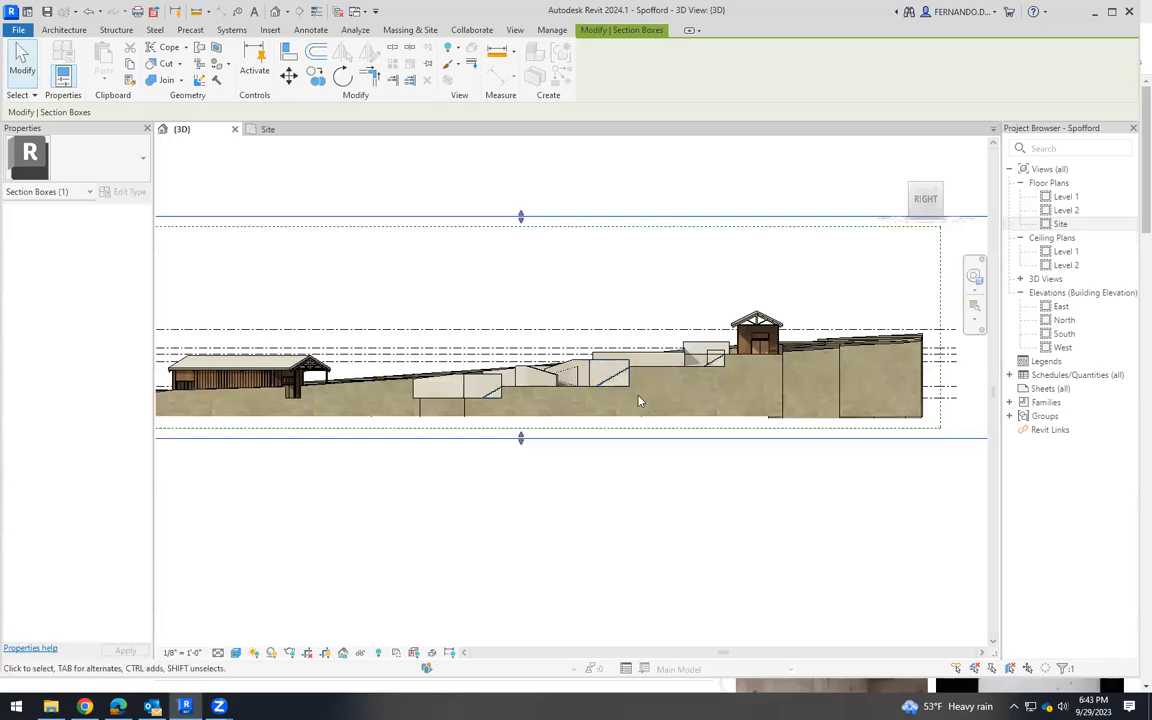
{"action": "scroll", "coordinate": [761, 427], "scroll_direction": "down", "scroll_amount": 1}
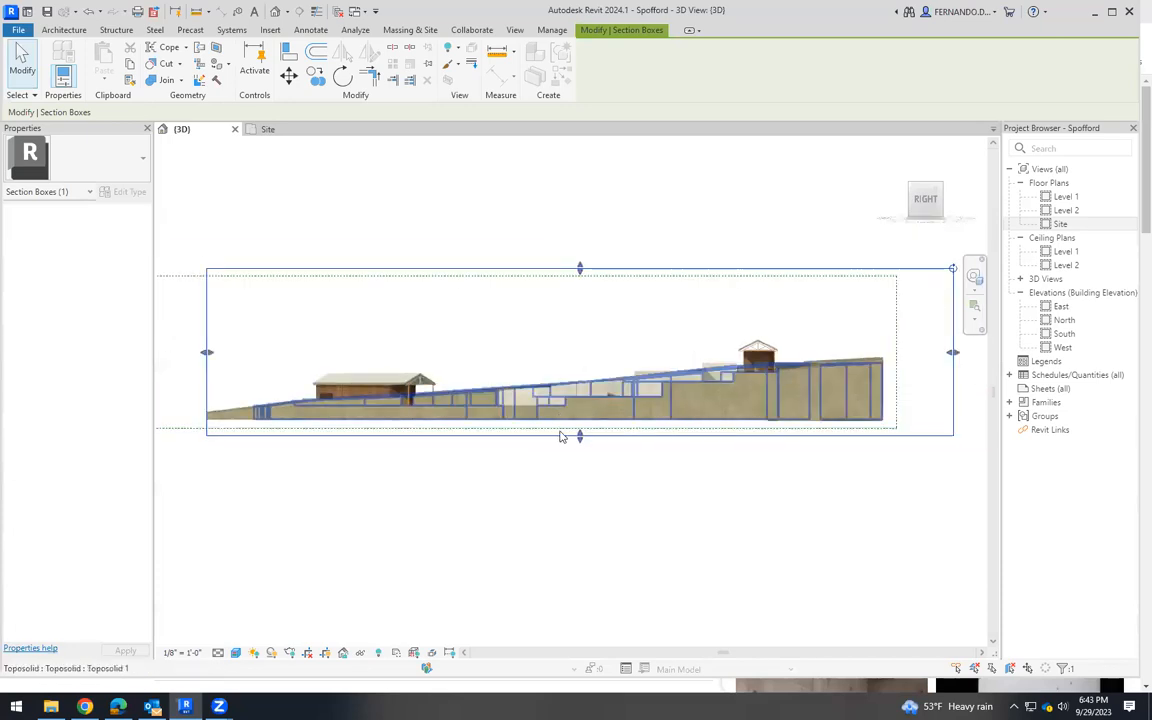
{"action": "scroll", "coordinate": [561, 436], "scroll_direction": "up", "scroll_amount": 1}
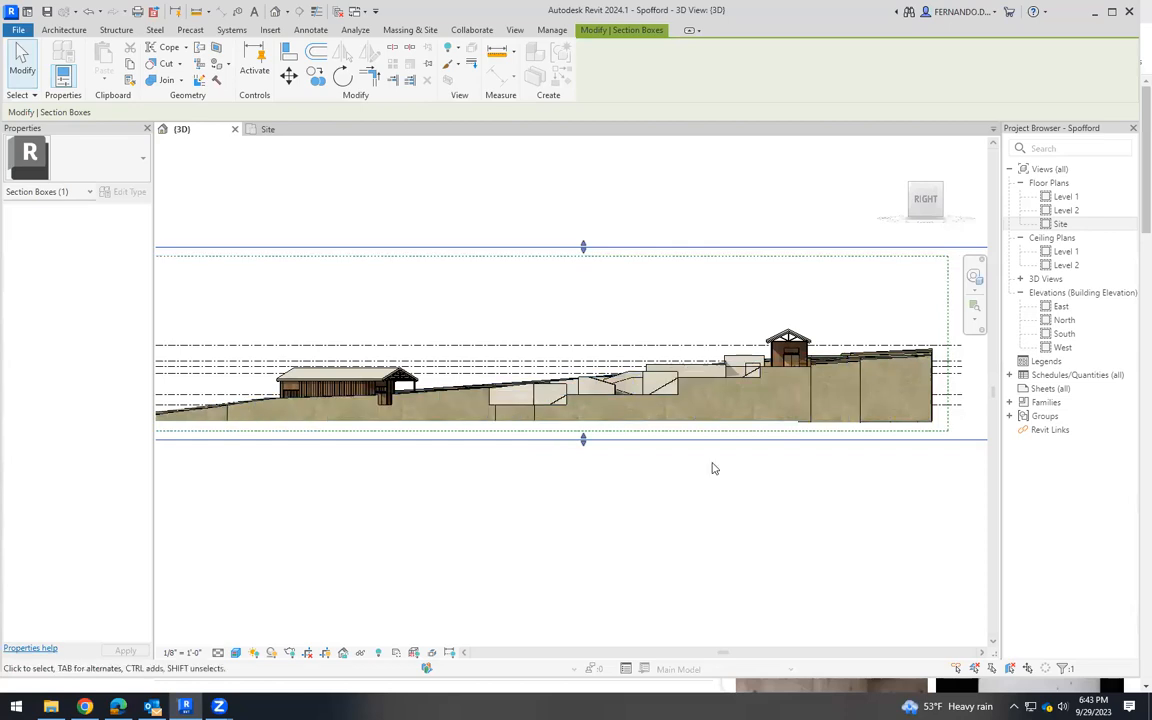
{"action": "scroll", "coordinate": [756, 455], "scroll_direction": "down", "scroll_amount": 1}
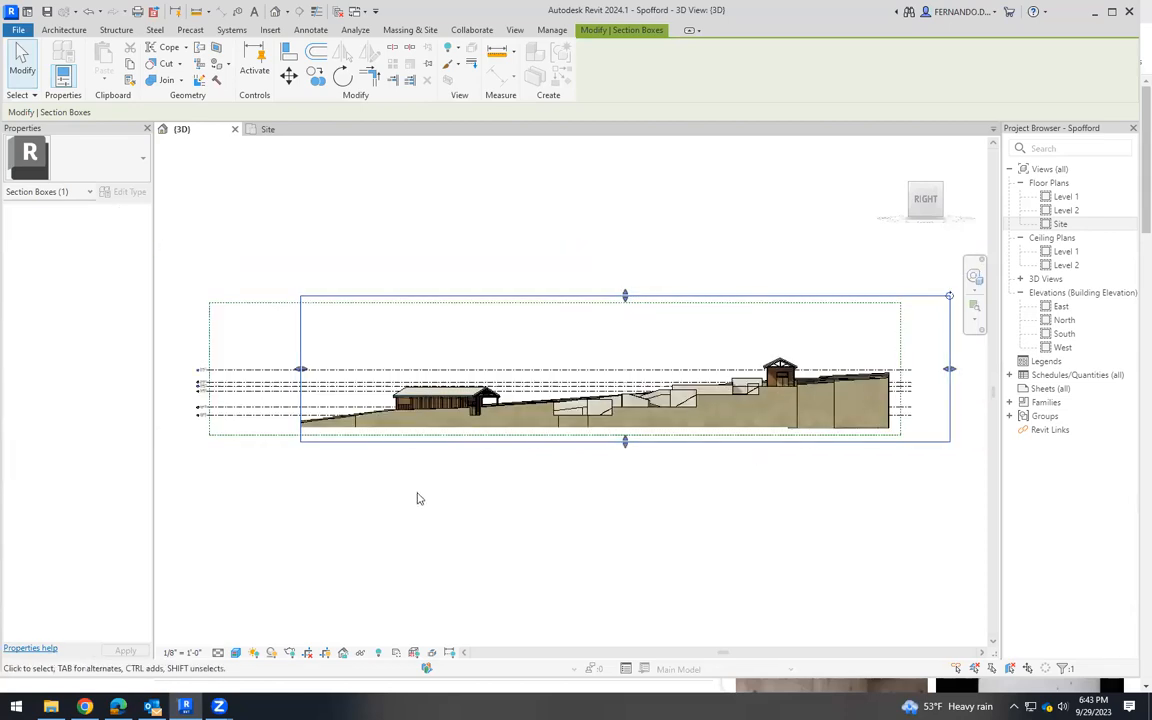
{"action": "left_click", "coordinate": [406, 174]}
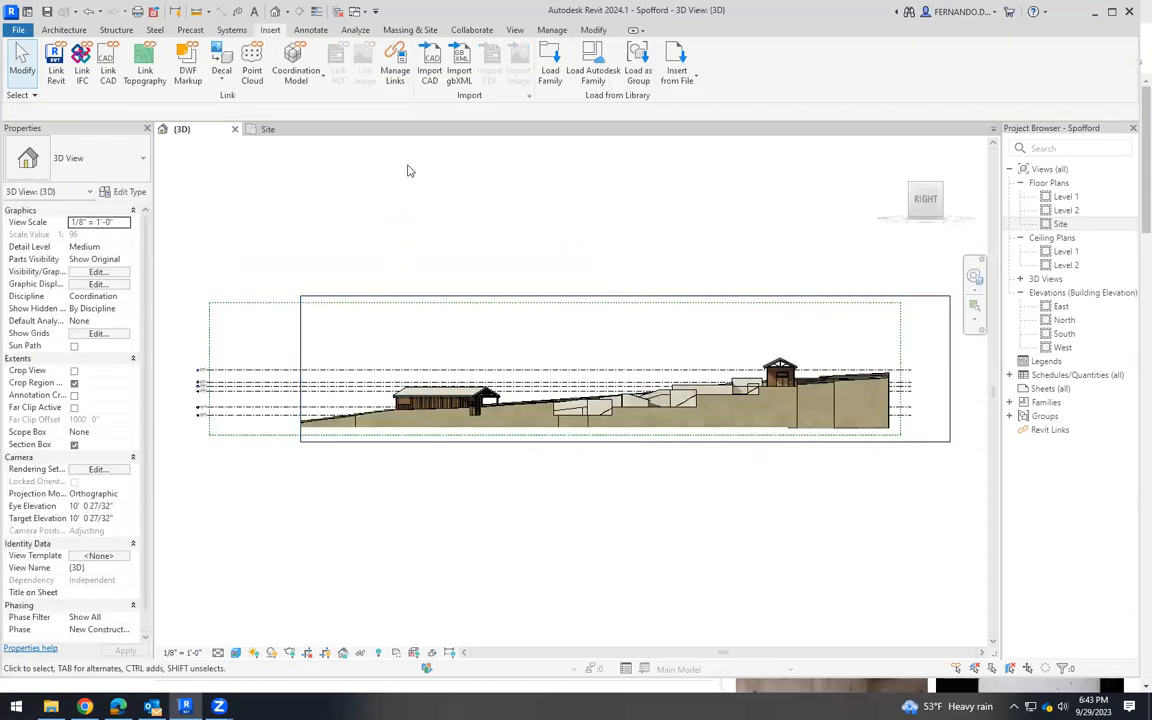
{"action": "left_click", "coordinate": [100, 272]}
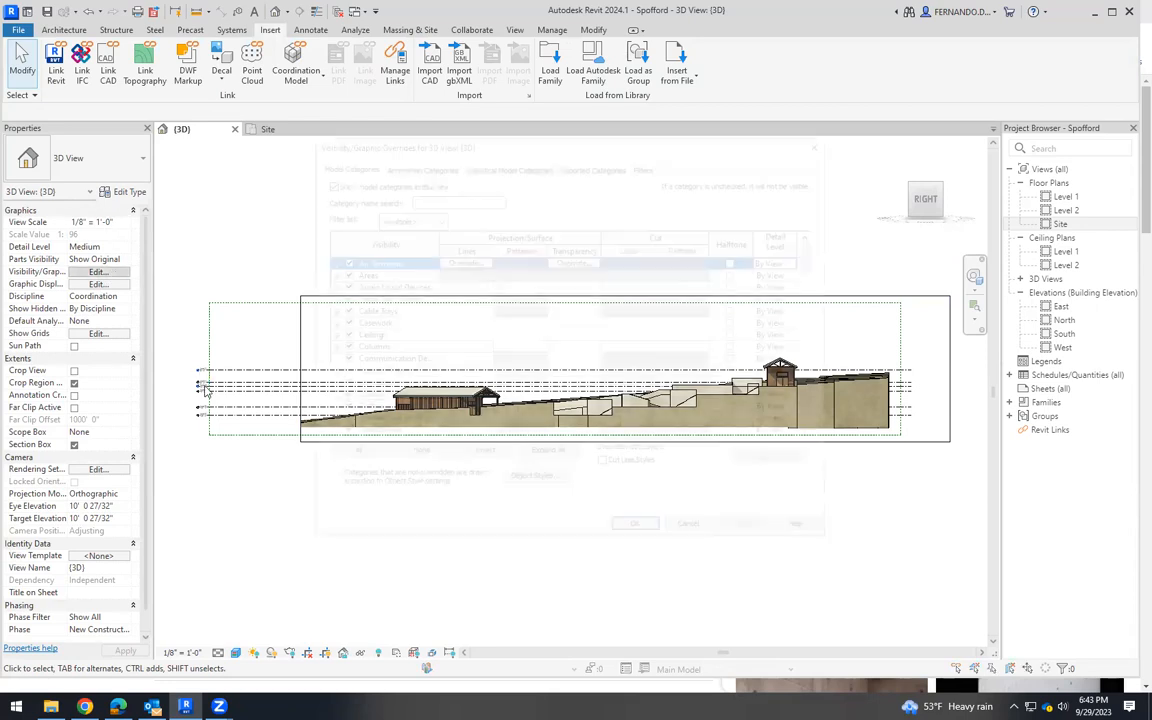
{"action": "left_click_drag", "start_coordinate": [818, 265], "coordinate": [819, 441]}
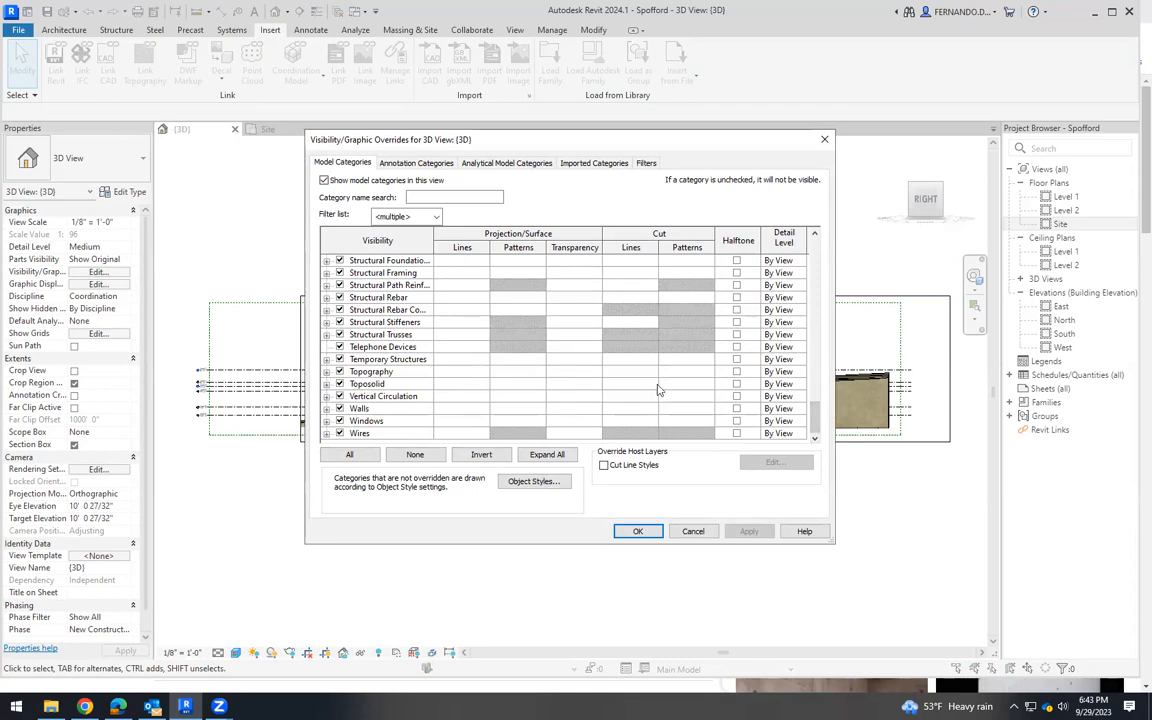
{"action": "left_click", "coordinate": [688, 386]}
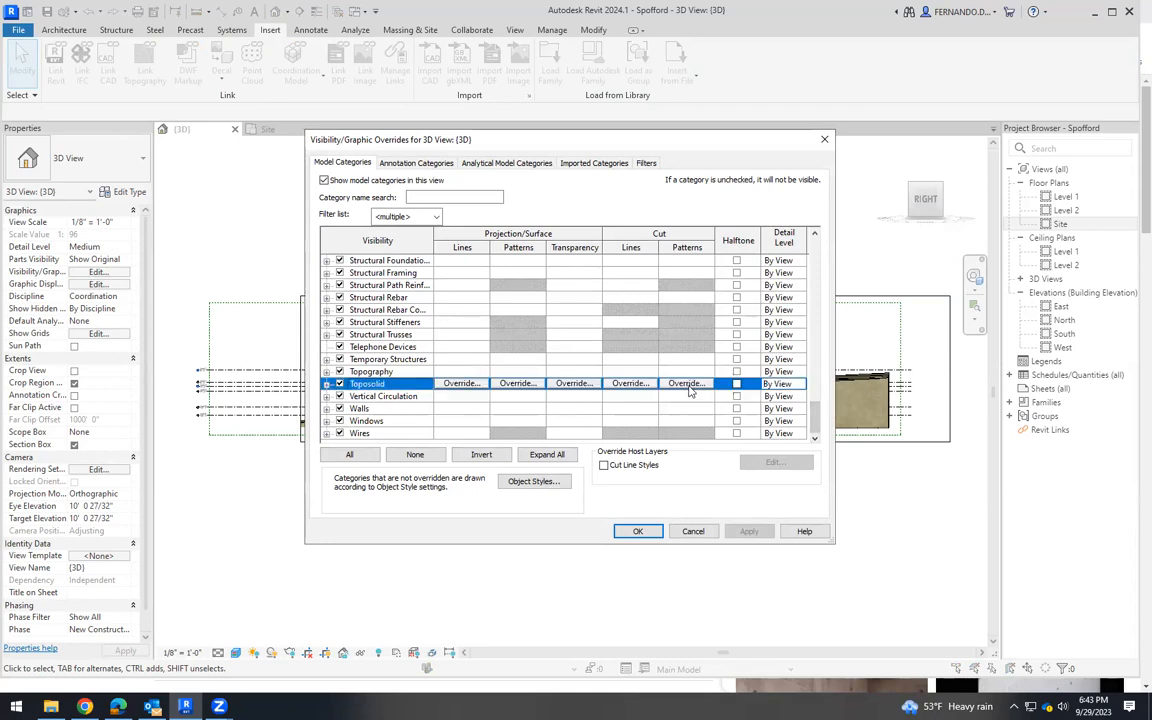
{"action": "left_click", "coordinate": [688, 388]}
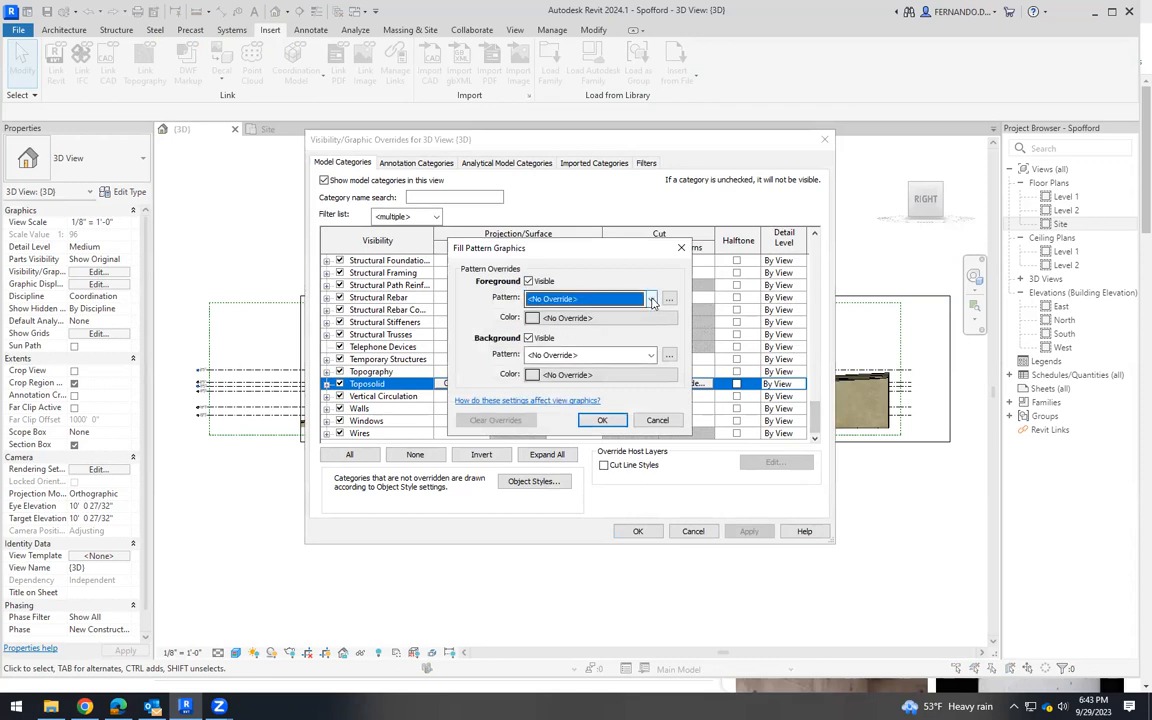
{"action": "left_click", "coordinate": [651, 301]}
{"action": "left_click", "coordinate": [575, 313]}
Set the Toposolid cut fill color to black and accept the view's graphic overrides.
{"action": "left_click", "coordinate": [535, 320]}
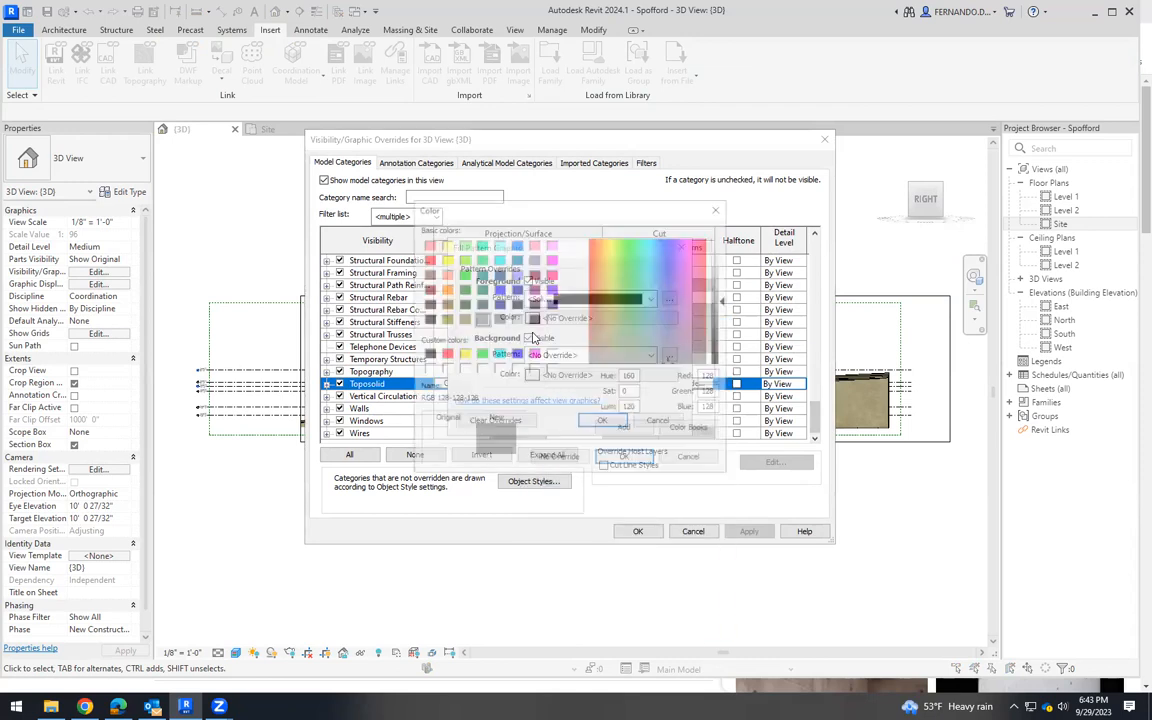
{"action": "left_click", "coordinate": [427, 318]}
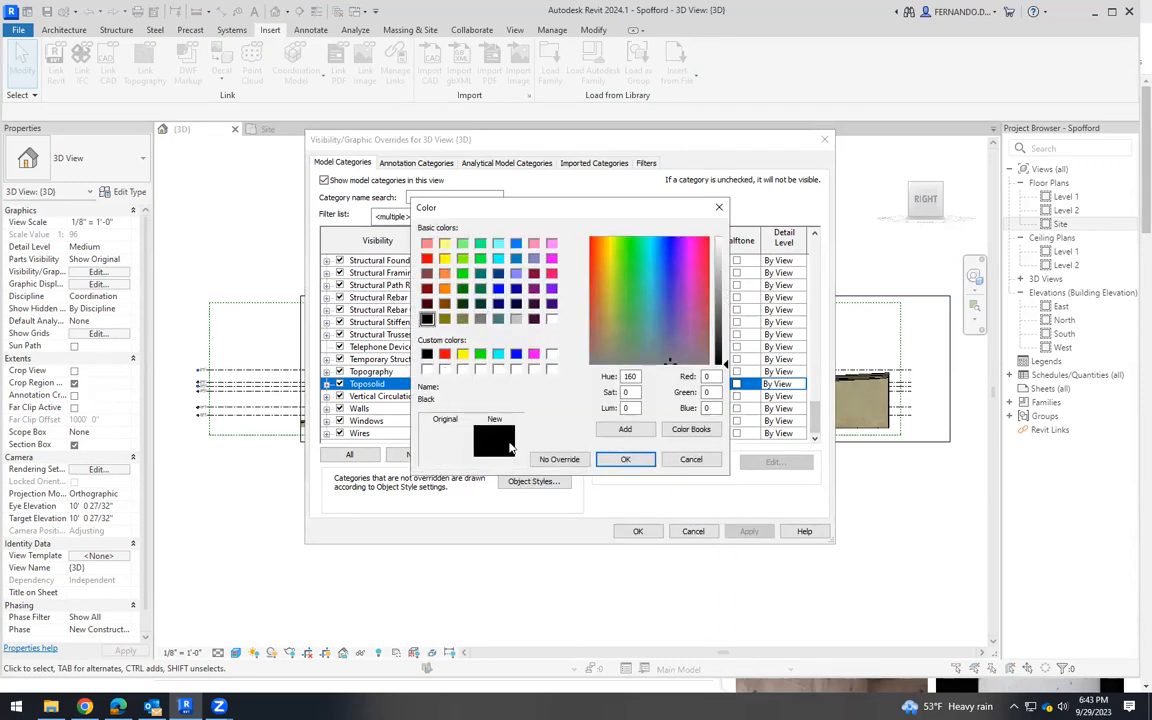
{"action": "left_click", "coordinate": [640, 459]}
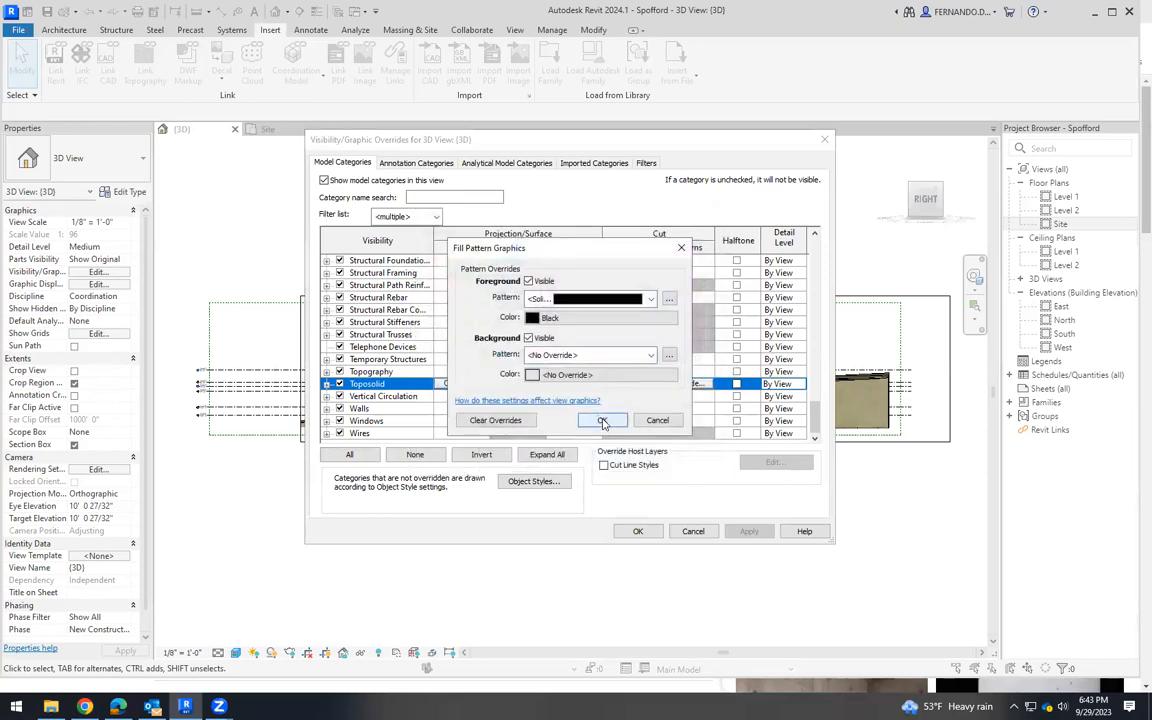
{"action": "left_click", "coordinate": [598, 420]}
{"action": "left_click", "coordinate": [756, 535]}
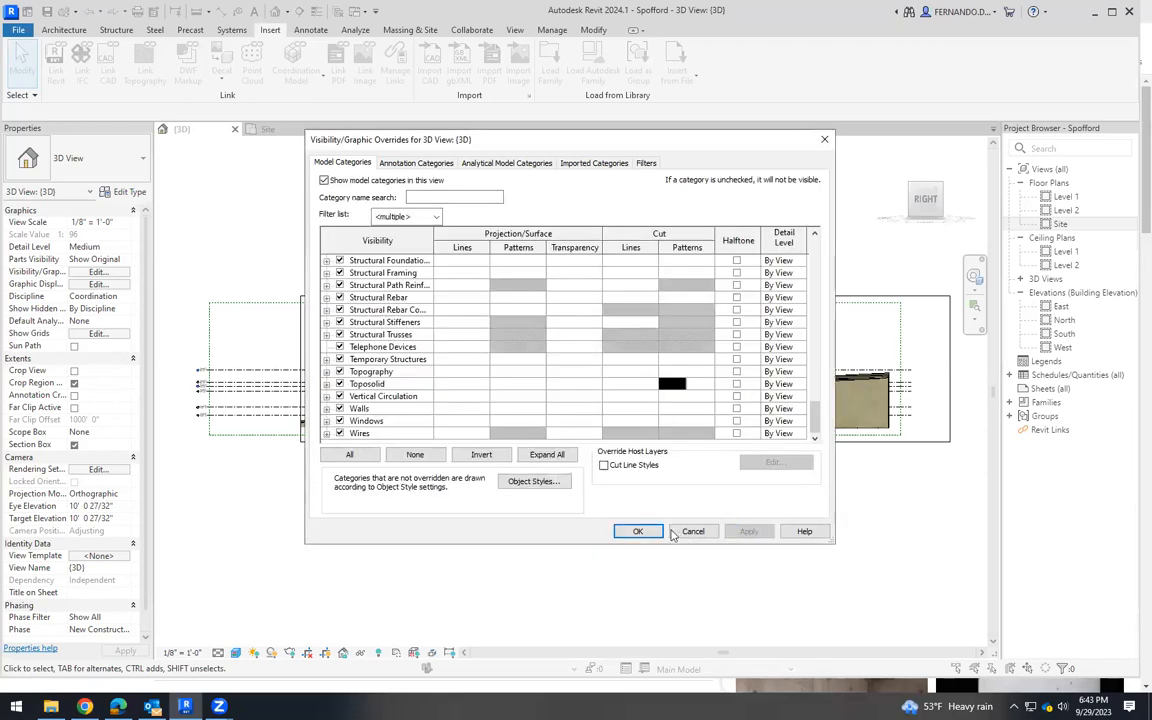
{"action": "left_click", "coordinate": [638, 531]}
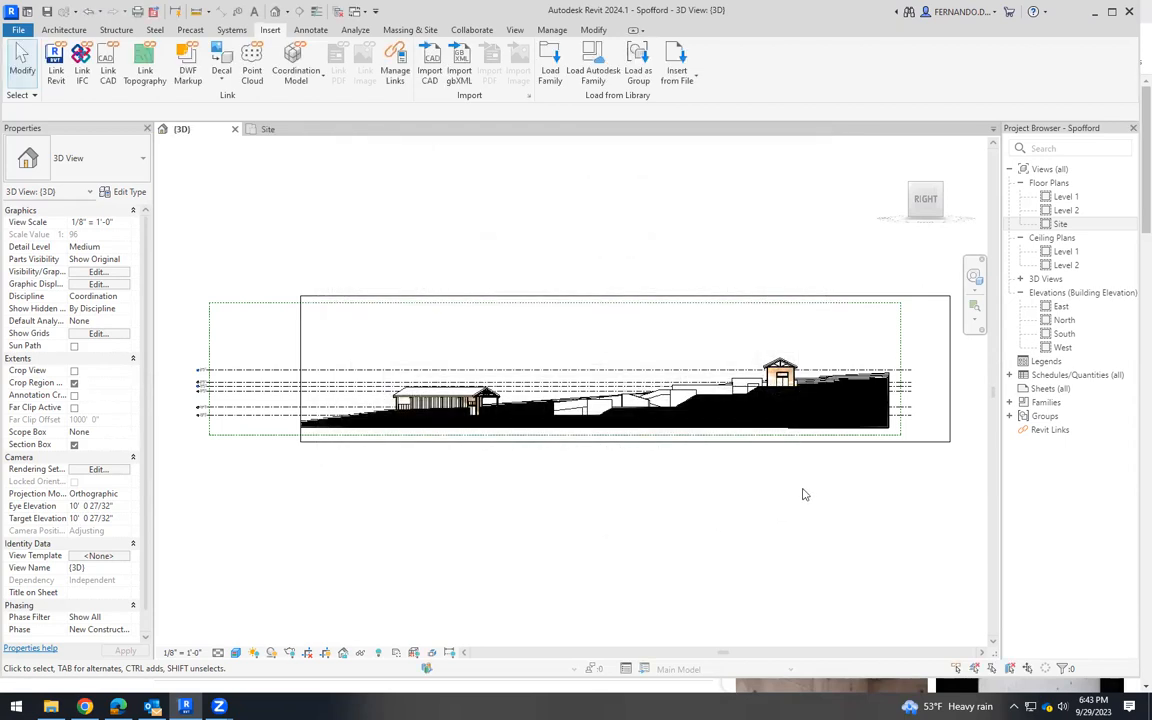
Examine the black cut profile through the ground, terraces and buildings from the right side and from oblique angles.
{"action": "scroll", "coordinate": [805, 494], "scroll_direction": "up", "scroll_amount": 2}
{"action": "scroll", "coordinate": [919, 353], "scroll_direction": "up", "scroll_amount": 3}
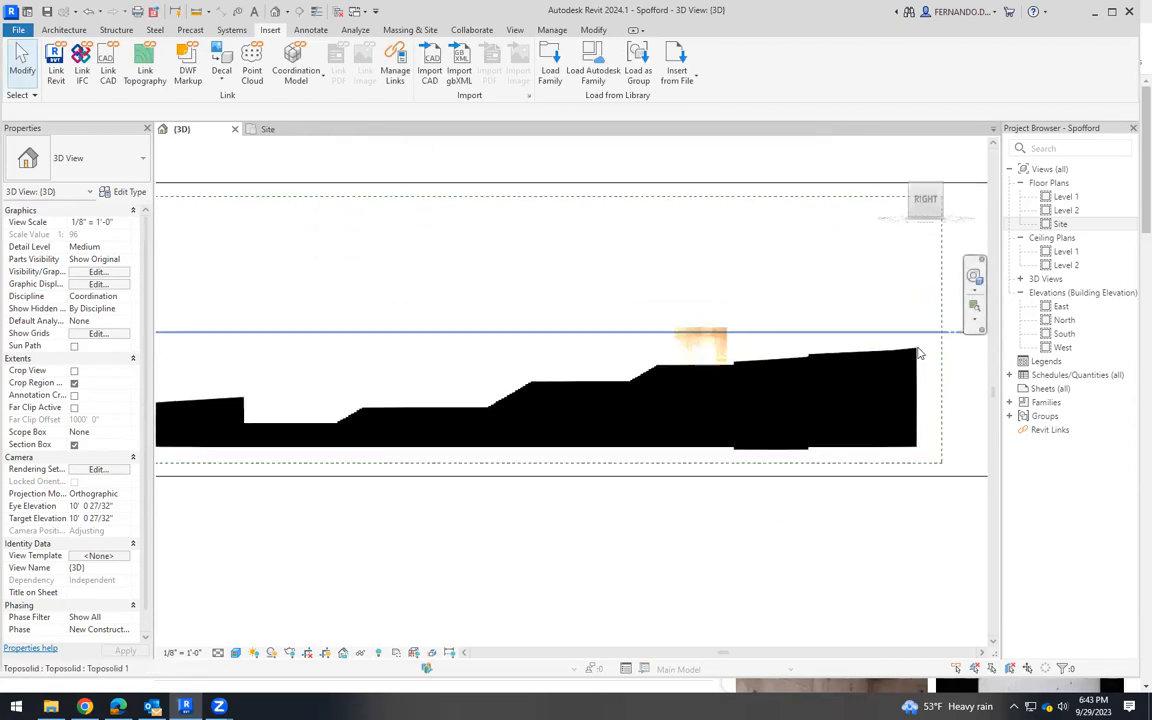
{"action": "scroll", "coordinate": [919, 353], "scroll_direction": "up", "scroll_amount": 1}
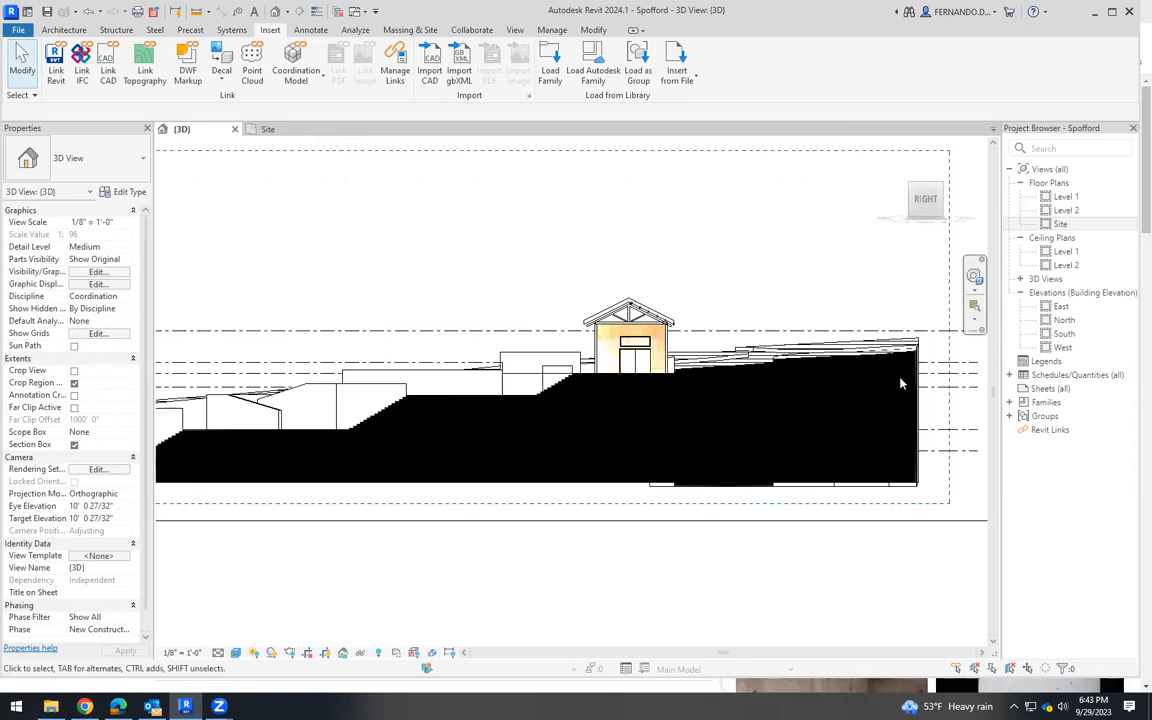
{"action": "scroll", "coordinate": [900, 383], "scroll_direction": "down", "scroll_amount": 2}
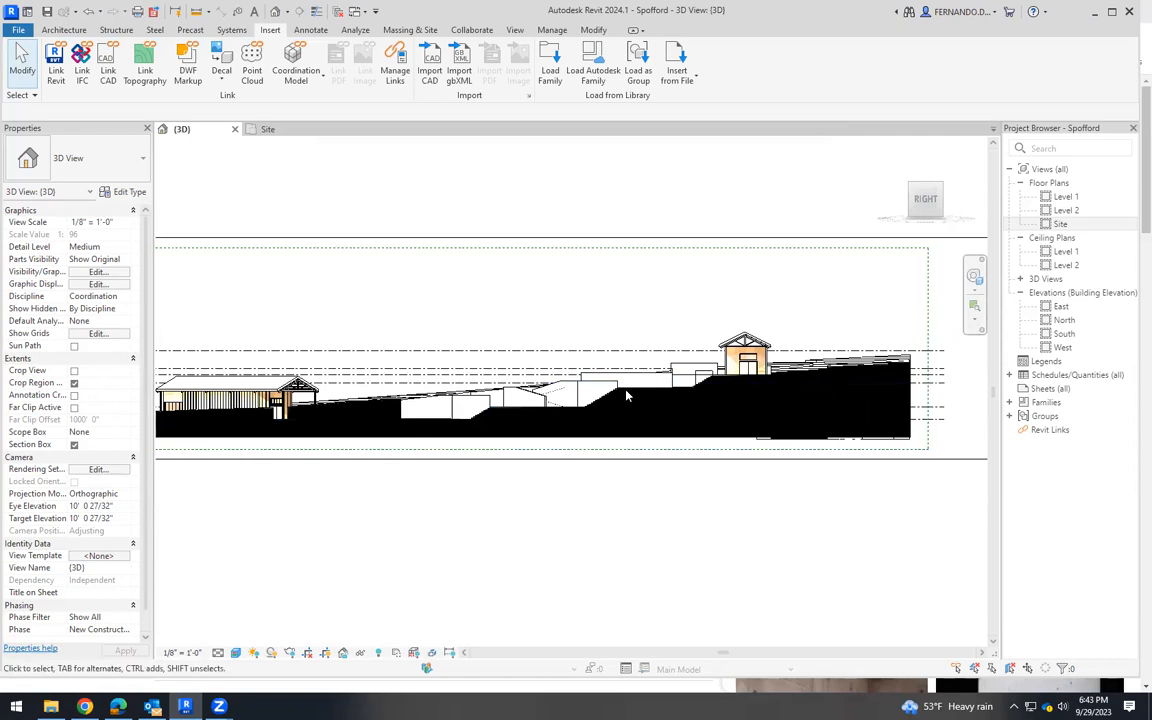
{"action": "scroll", "coordinate": [627, 392], "scroll_direction": "down", "scroll_amount": 2}
{"action": "scroll", "coordinate": [323, 383], "scroll_direction": "up", "scroll_amount": 1}
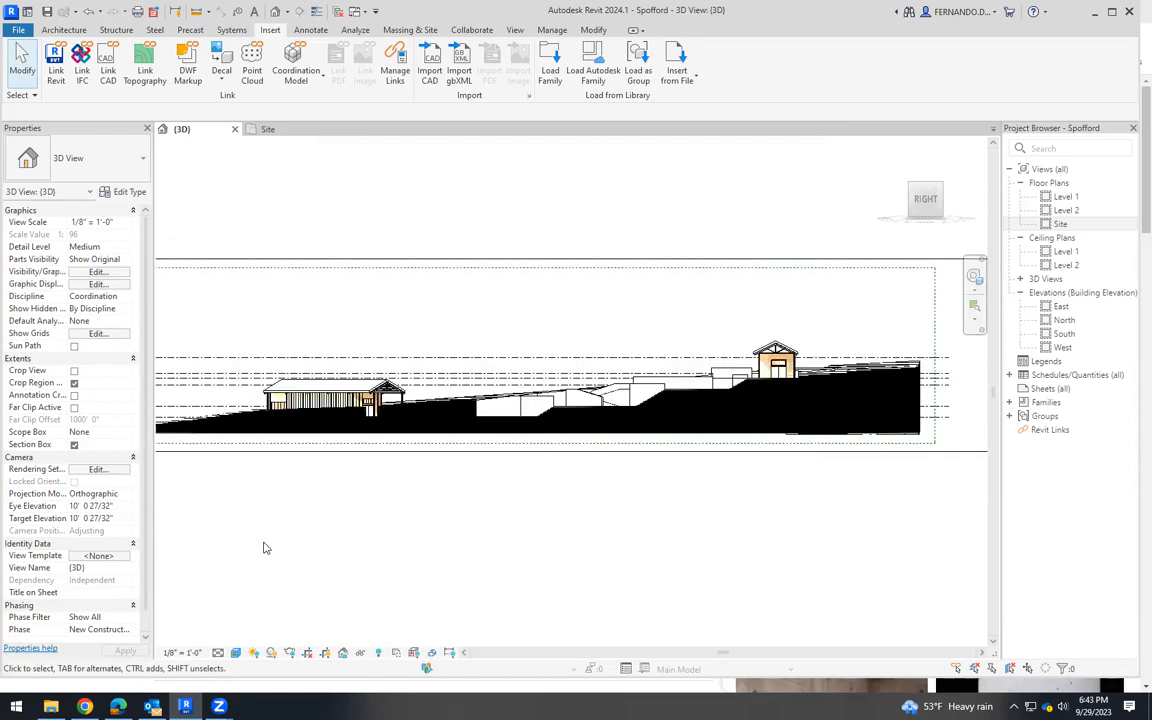
{"action": "scroll", "coordinate": [415, 550], "scroll_direction": "down", "scroll_amount": 2}
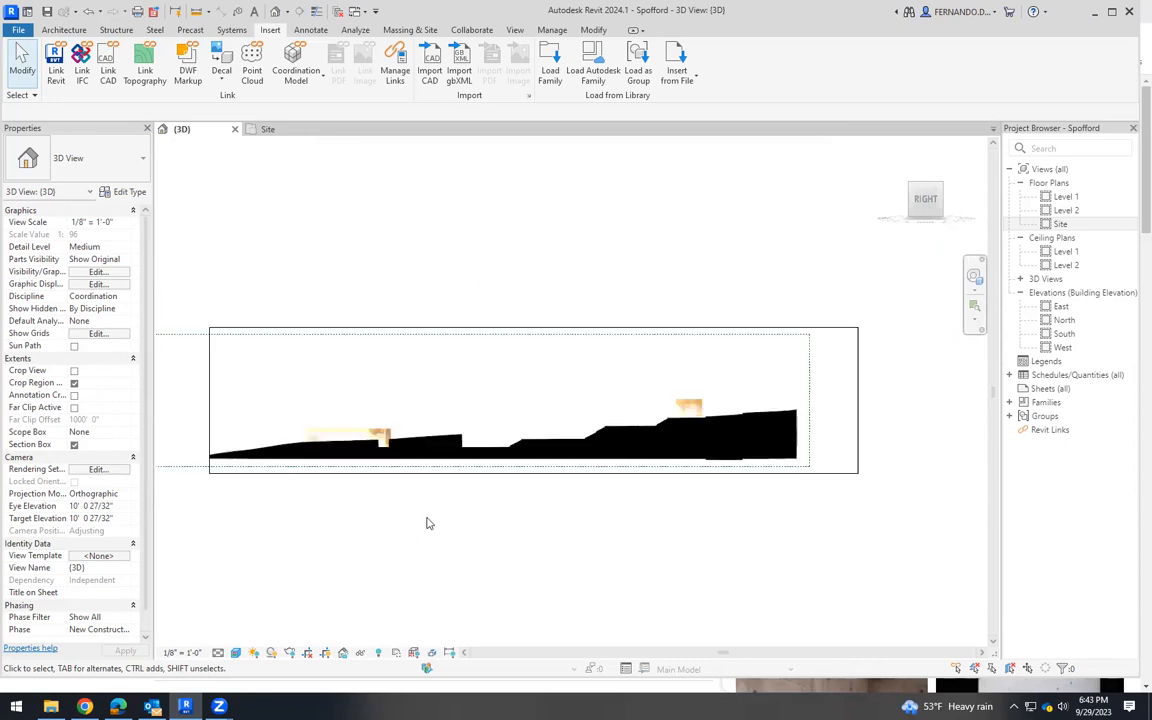
{"action": "middle_click_drag", "start_coordinate": [476, 622], "coordinate": [620, 632], "text": "shift"}
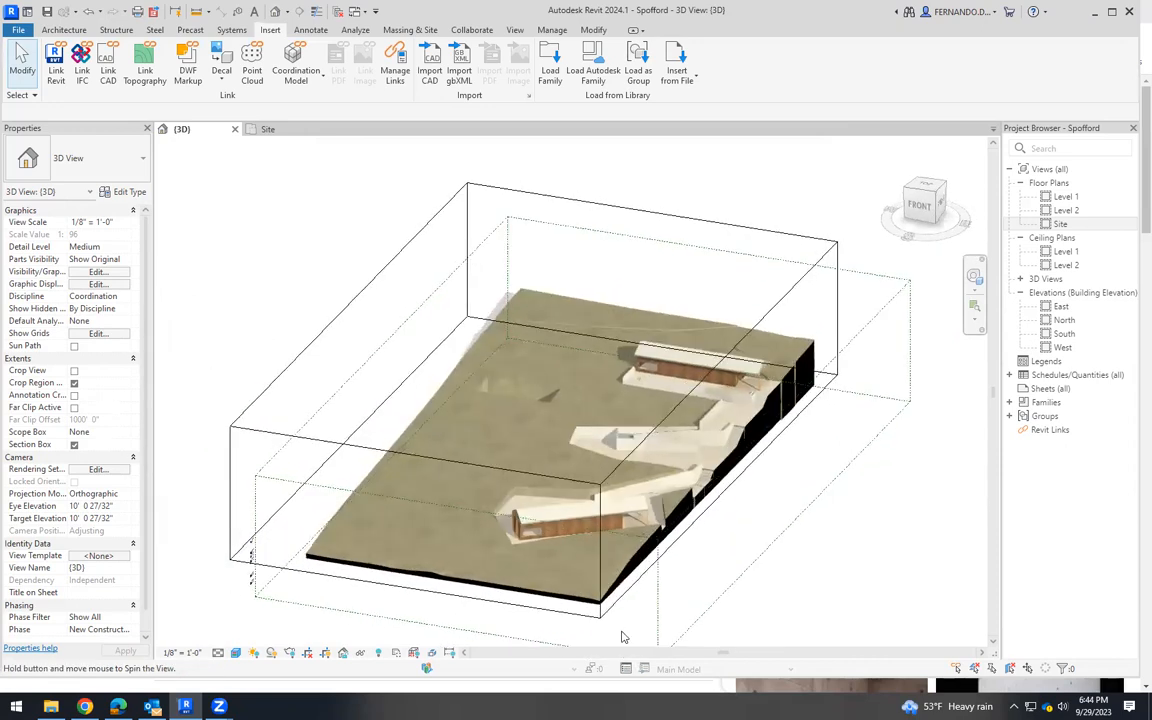
{"action": "middle_click_drag", "start_coordinate": [749, 492], "coordinate": [676, 514], "text": "shift"}
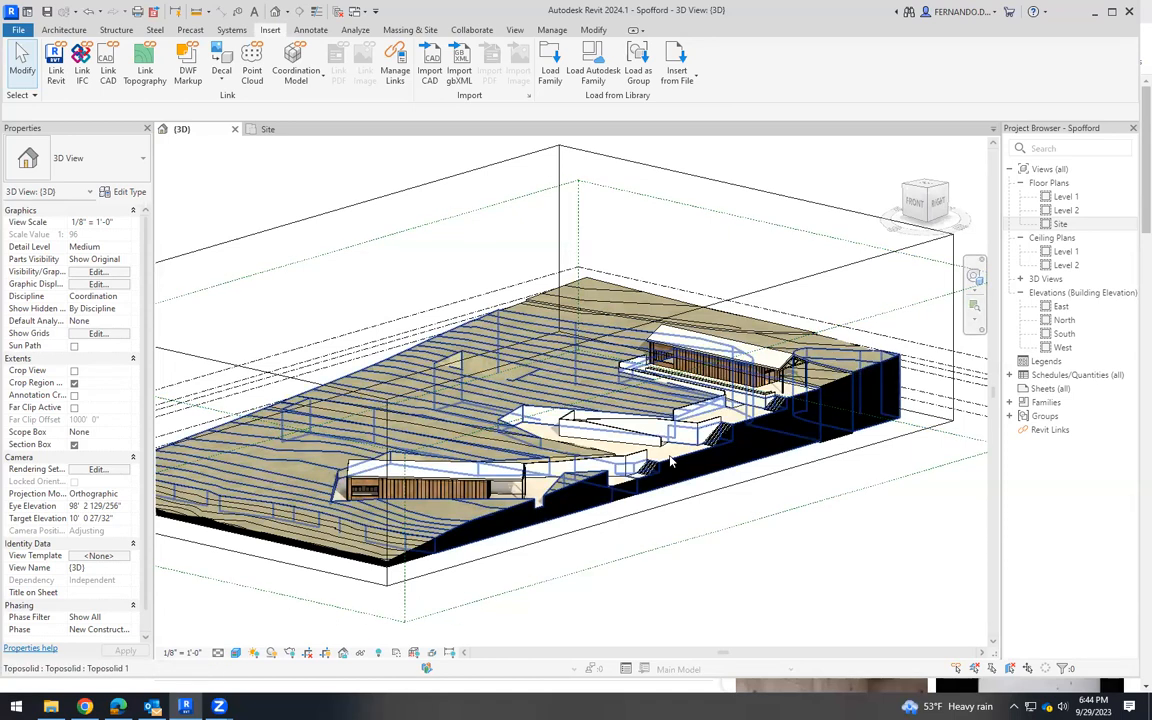
{"action": "middle_click_drag", "start_coordinate": [769, 474], "coordinate": [790, 494], "text": "shift"}
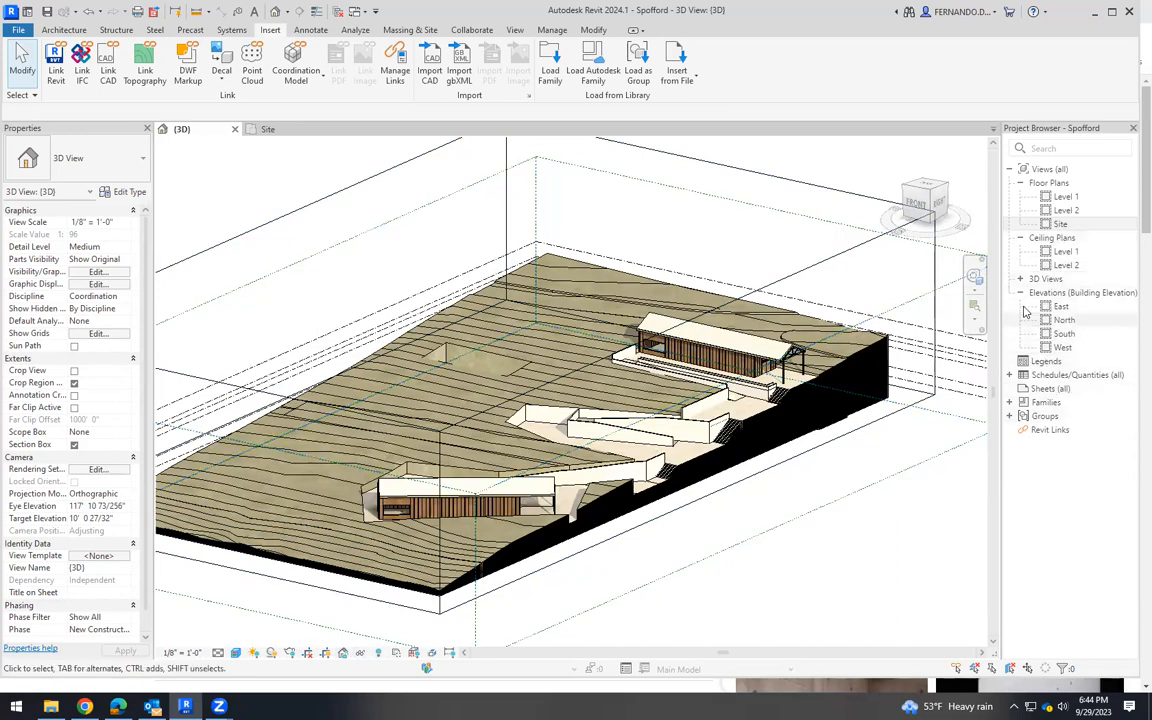
Duplicate the {3D} view without detailing to keep a separate copy of the cut site view.
{"action": "double_click", "coordinate": [1046, 279]}
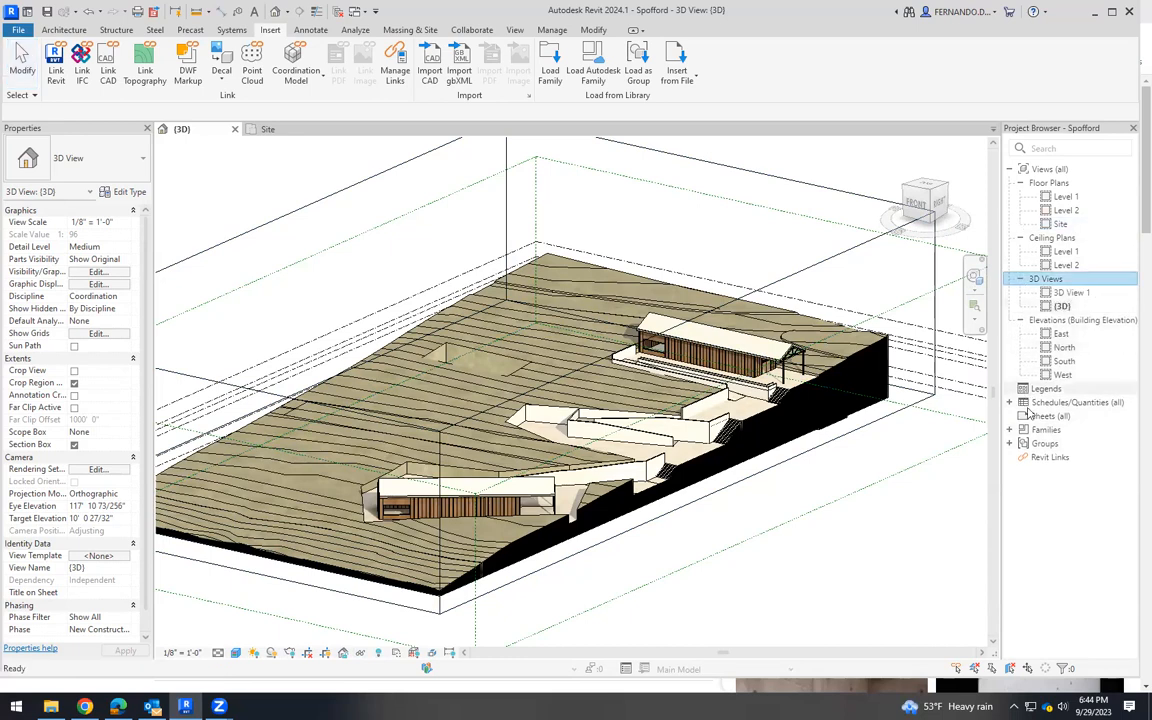
{"action": "right_click", "coordinate": [1058, 310]}
{"action": "mouse_move", "coordinate": [1002, 481]}
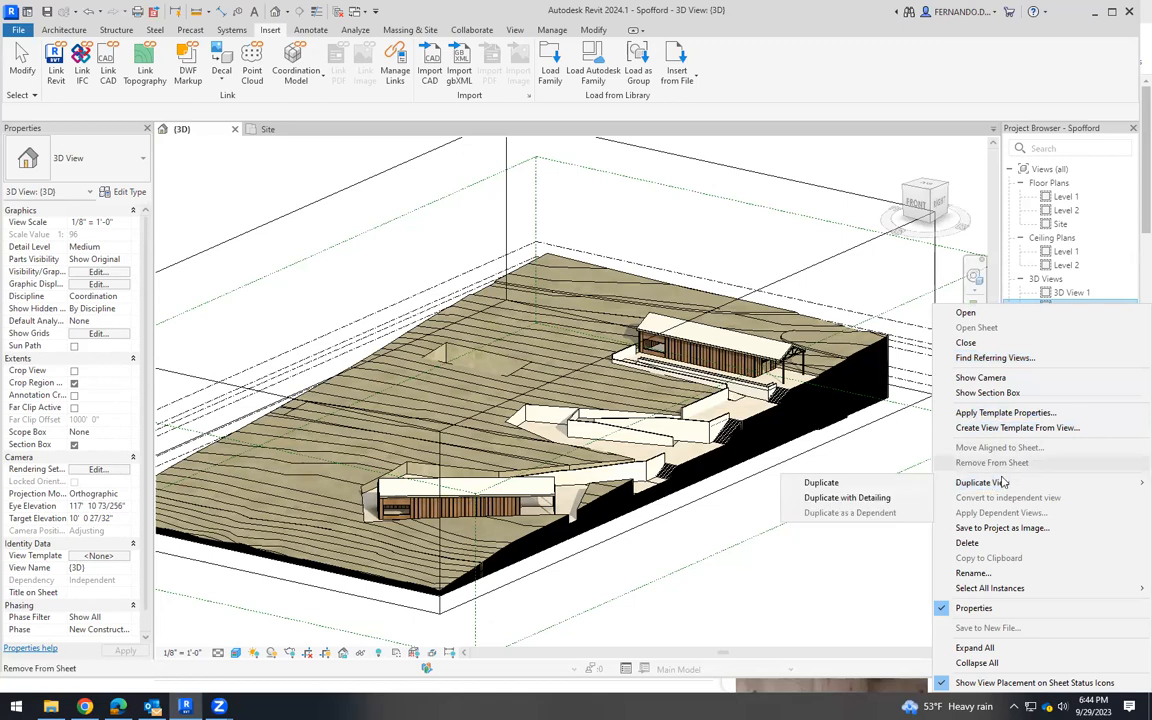
{"action": "left_click", "coordinate": [822, 483]}
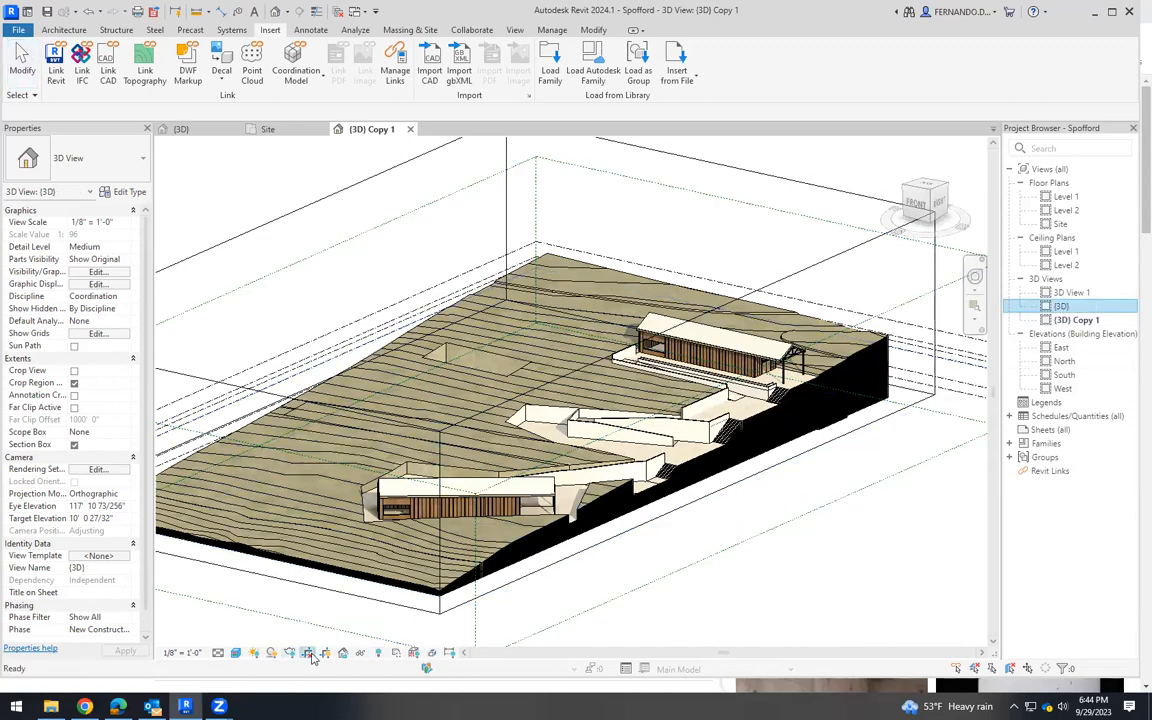
Lock the duplicated 3D view's orientation, check it alongside the original {3D} view, and unlock it.
{"action": "left_click", "coordinate": [343, 652]}
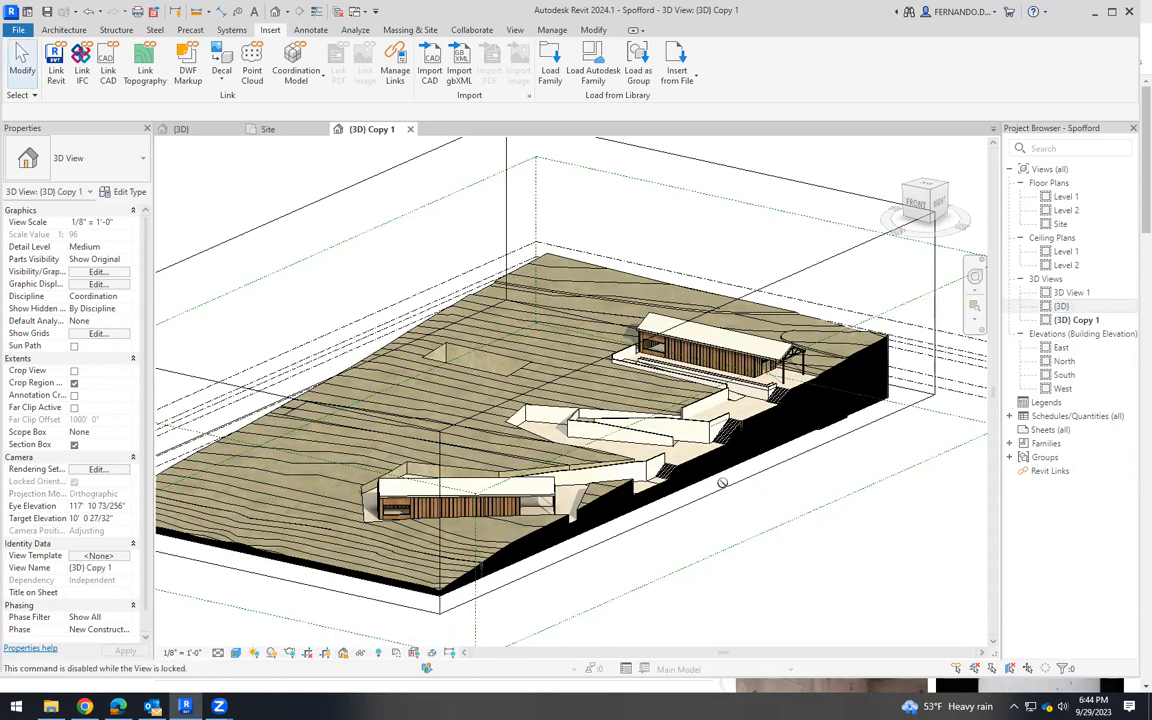
{"action": "left_click", "coordinate": [1060, 321]}
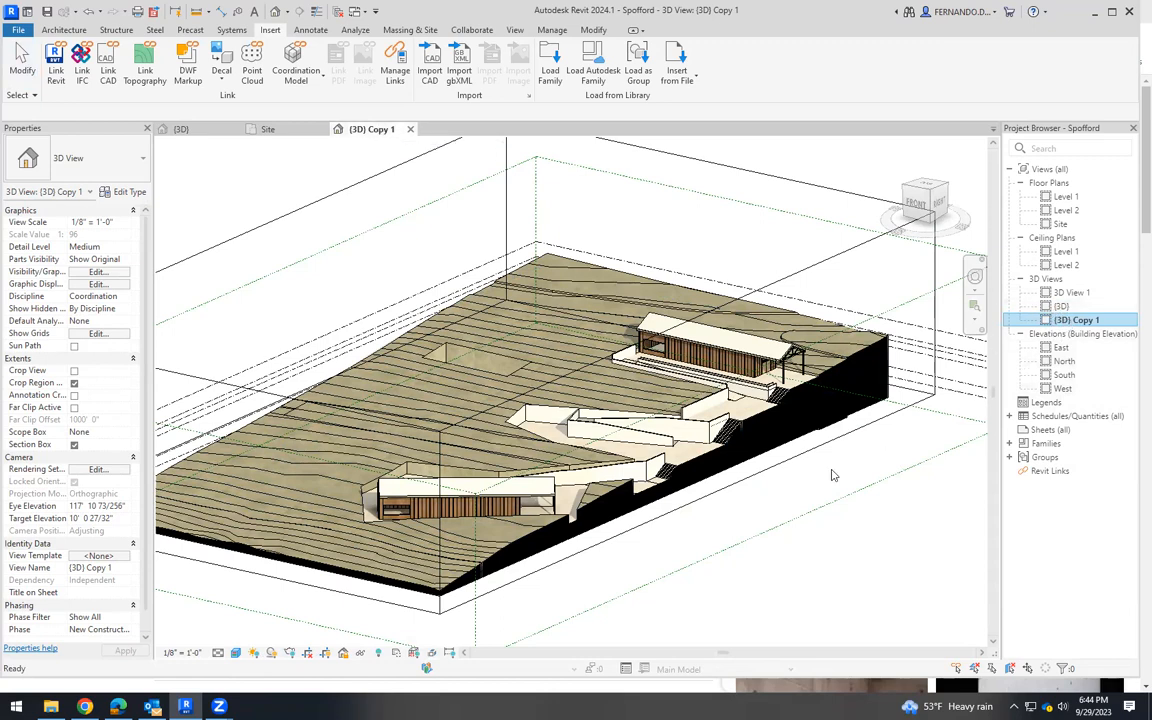
{"action": "left_click", "coordinate": [1090, 307]}
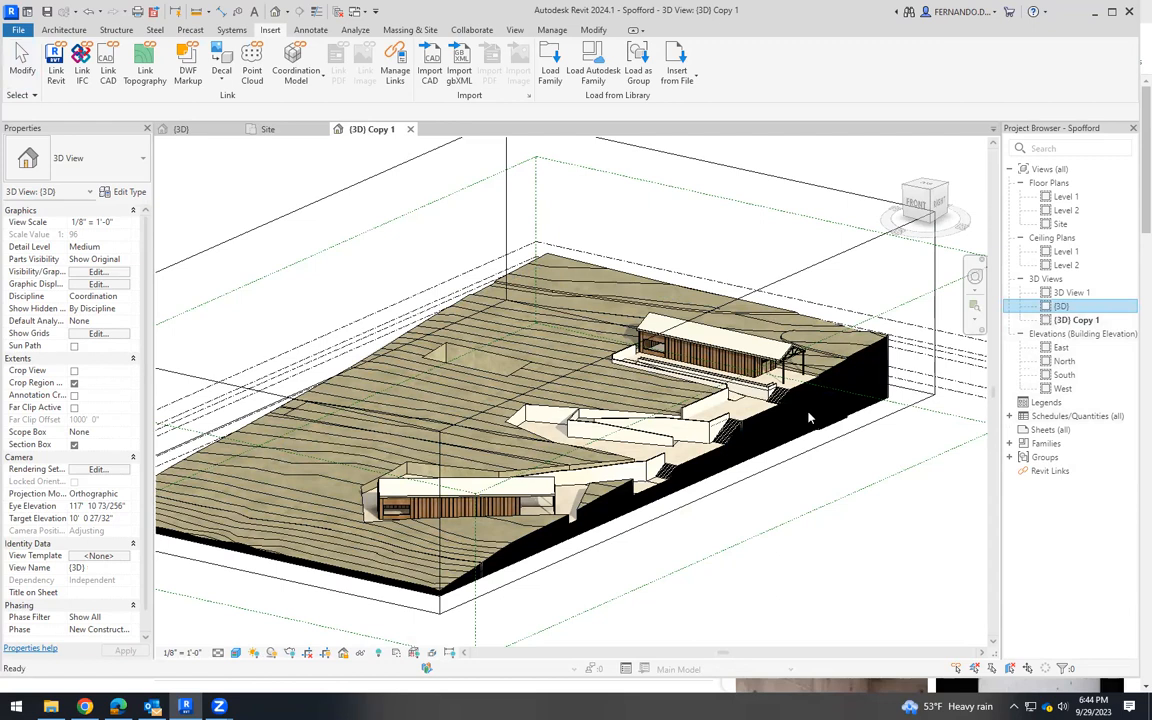
{"action": "left_click", "coordinate": [770, 480]}
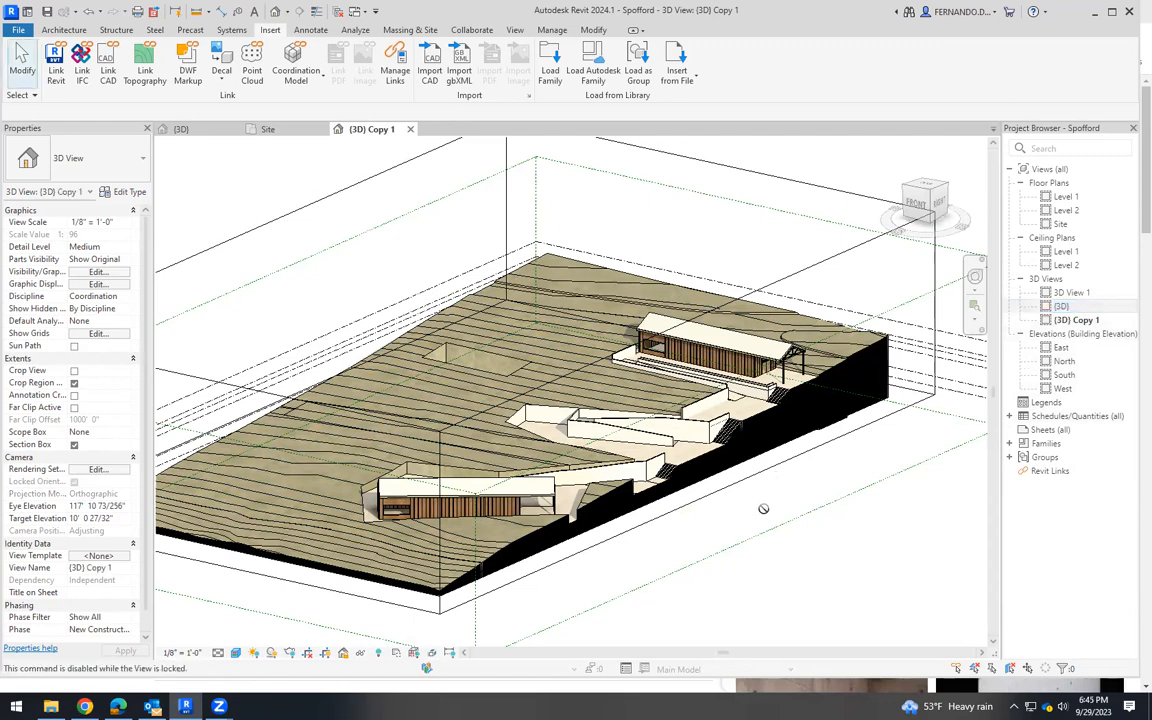
{"action": "left_click", "coordinate": [1083, 323]}
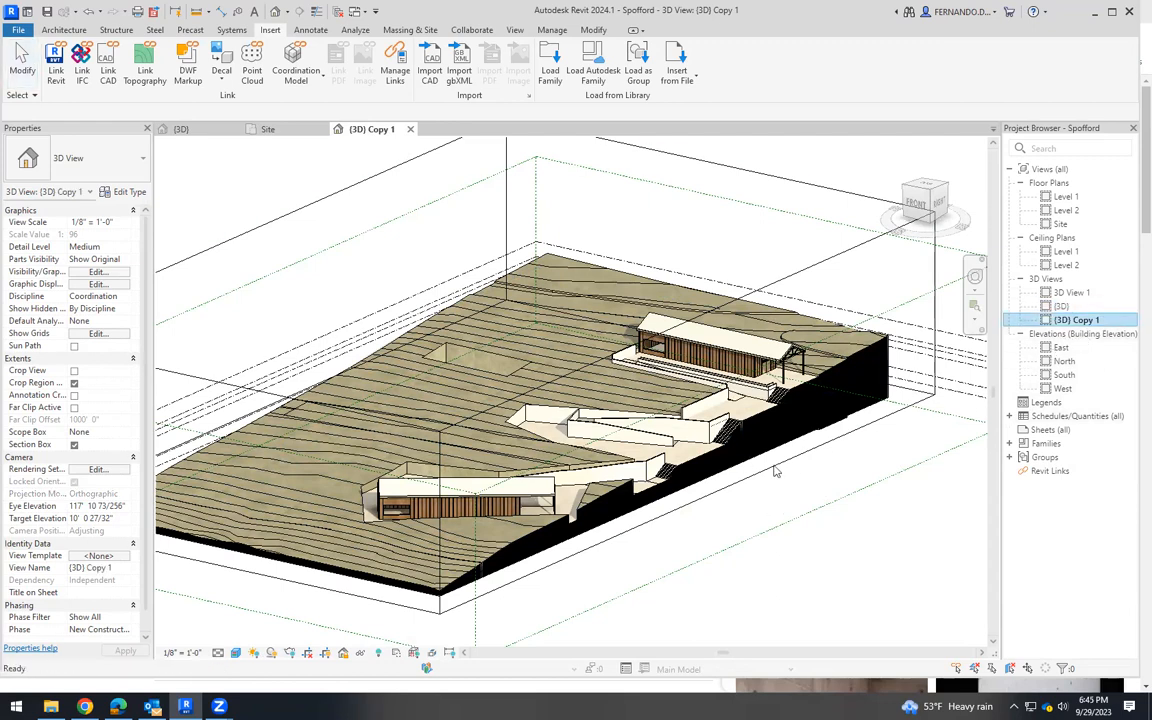
{"action": "left_click", "coordinate": [765, 497]}
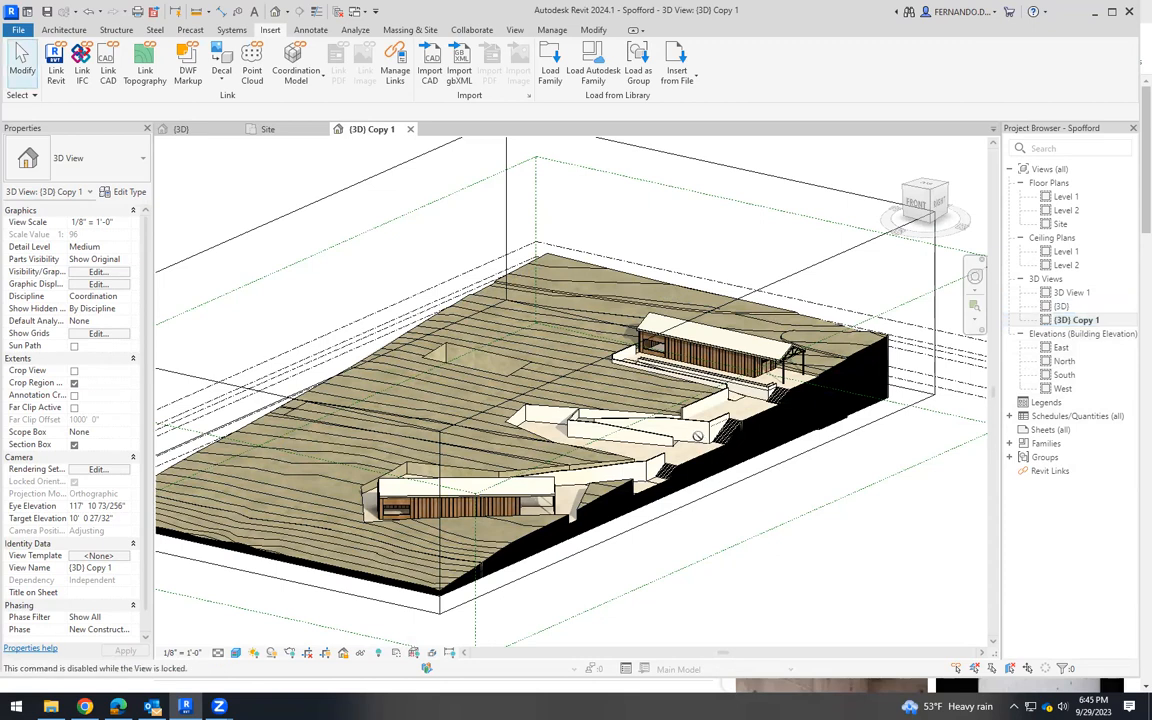
{"action": "left_click", "coordinate": [342, 653]}
{"action": "left_click", "coordinate": [381, 640]}
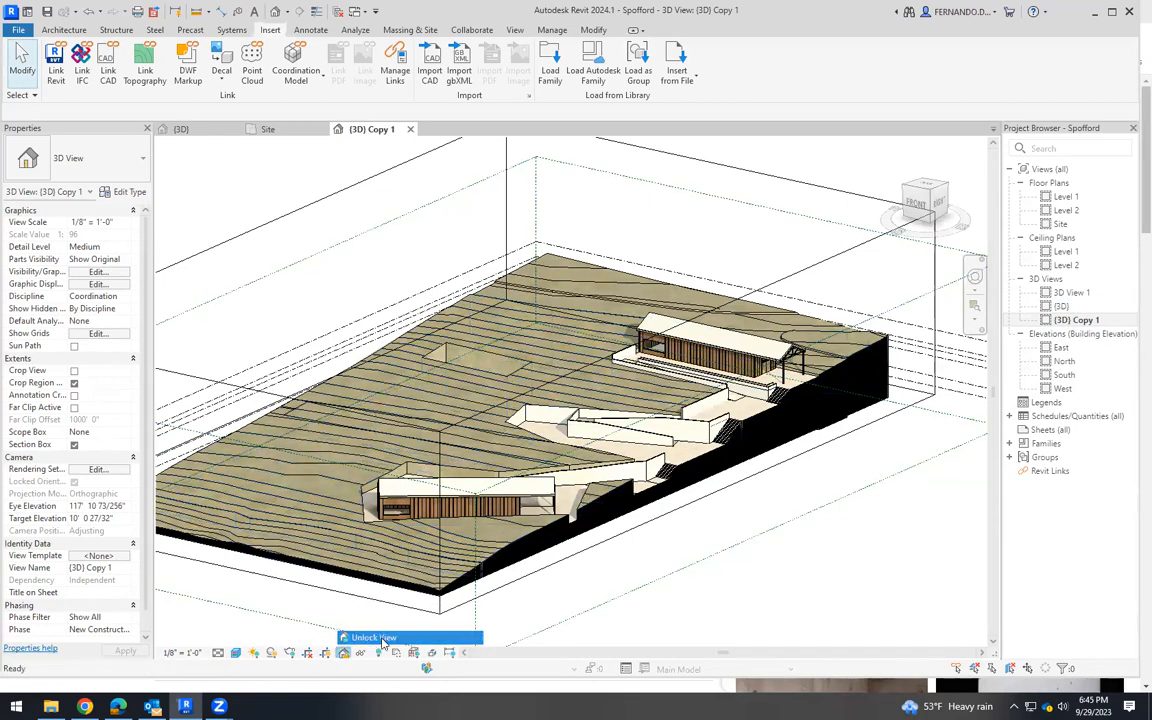
In {3D} Copy 1, shift the section box's east face inward through the terraces, and move it back outward past the stairs.
{"action": "middle_click_drag", "start_coordinate": [806, 488], "coordinate": [852, 541], "text": "shift"}
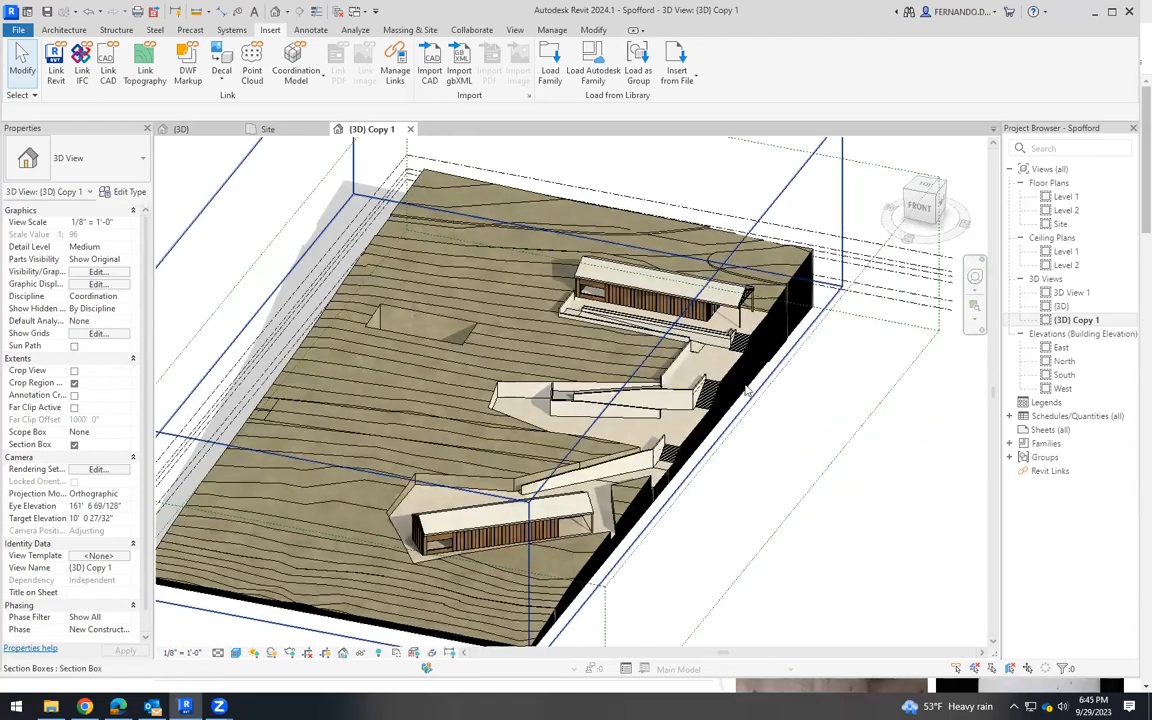
{"action": "left_click", "coordinate": [745, 390]}
{"action": "left_click_drag", "start_coordinate": [635, 381], "coordinate": [635, 390]}
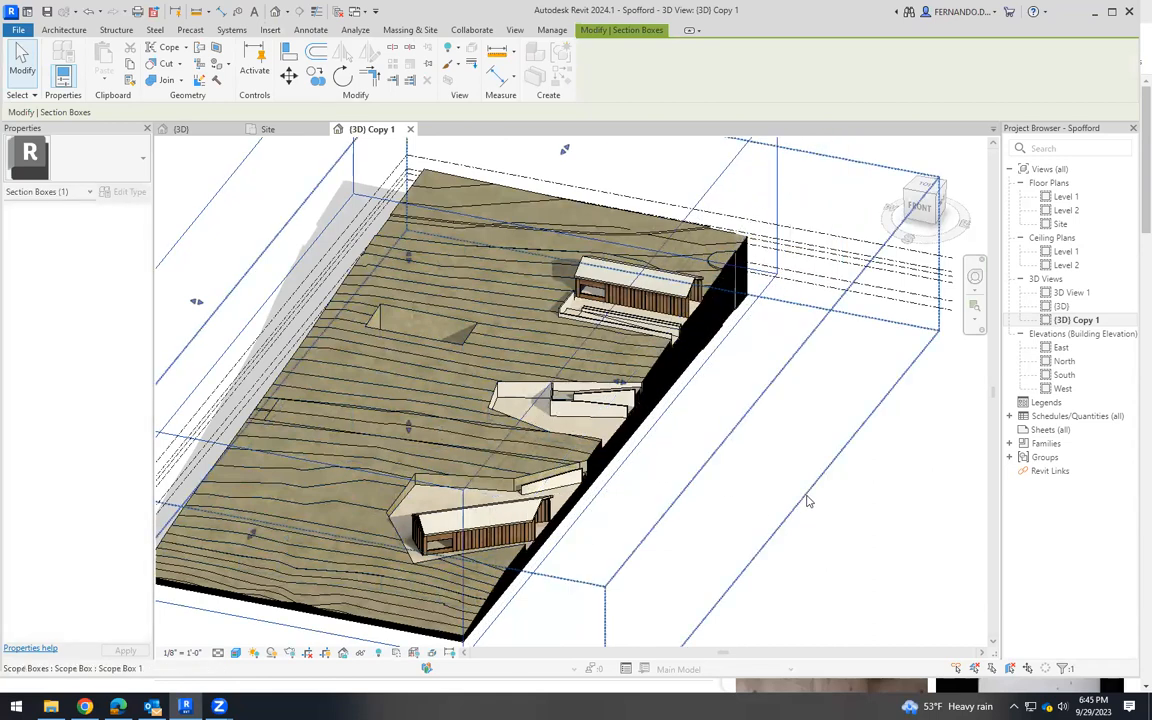
{"action": "left_click_drag", "start_coordinate": [619, 385], "coordinate": [818, 476]}
{"action": "middle_click_drag", "start_coordinate": [794, 476], "coordinate": [689, 393], "text": "shift"}
{"action": "scroll", "coordinate": [684, 378], "scroll_direction": "up", "scroll_amount": 3}
{"action": "scroll", "coordinate": [684, 378], "scroll_direction": "up", "scroll_amount": 2}
{"action": "scroll", "coordinate": [799, 347], "scroll_direction": "down", "scroll_amount": 4}
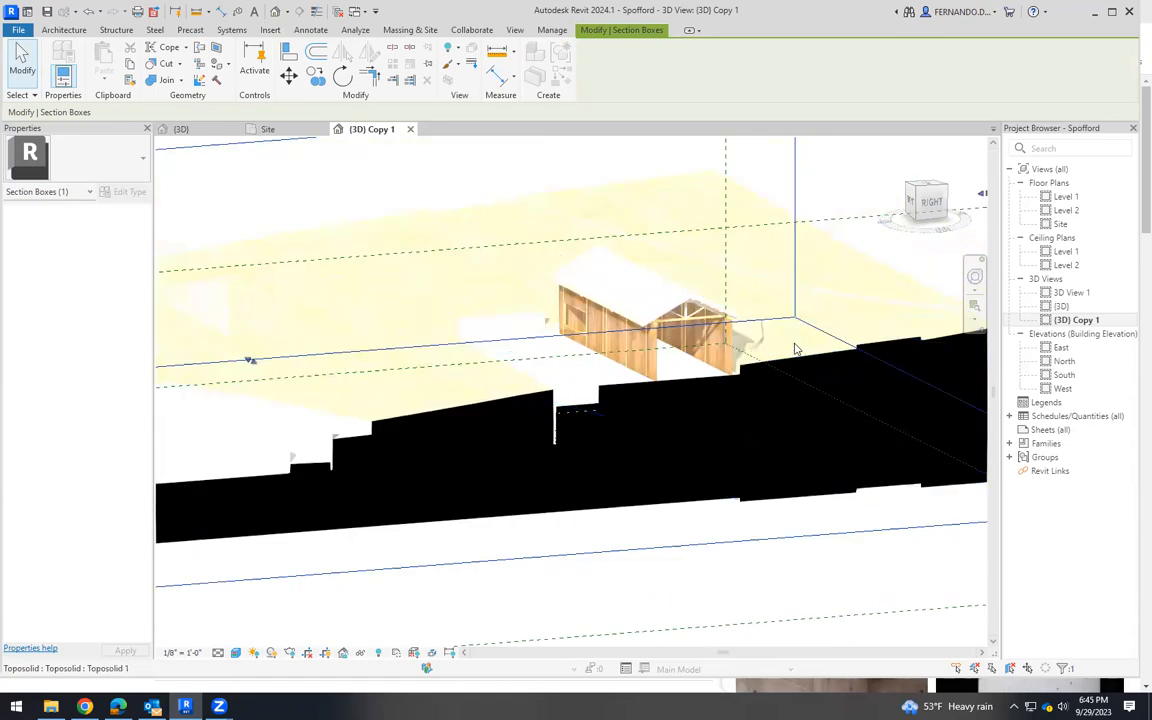
Turn off Show Edges for the Realistic style in the graphic display options of {3D} Copy 1.
{"action": "middle_click_drag", "start_coordinate": [708, 456], "coordinate": [762, 515], "text": "shift"}
{"action": "scroll", "coordinate": [640, 349], "scroll_direction": "down", "scroll_amount": 2}
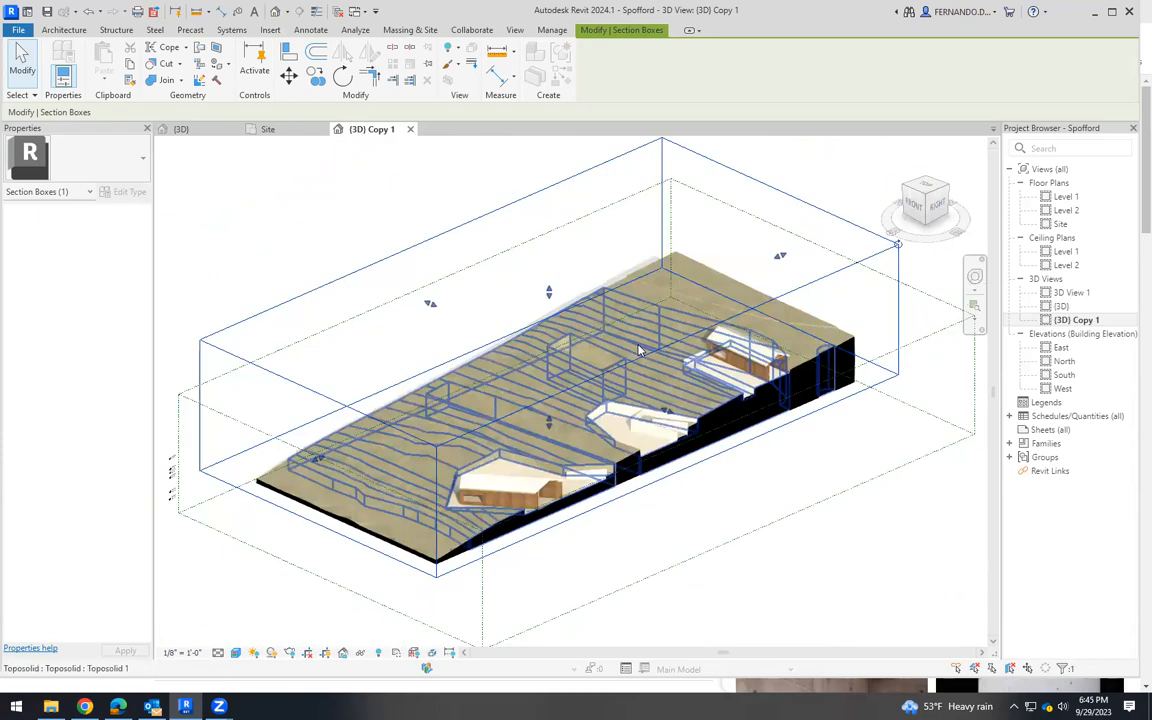
{"action": "scroll", "coordinate": [778, 497], "scroll_direction": "up", "scroll_amount": 5}
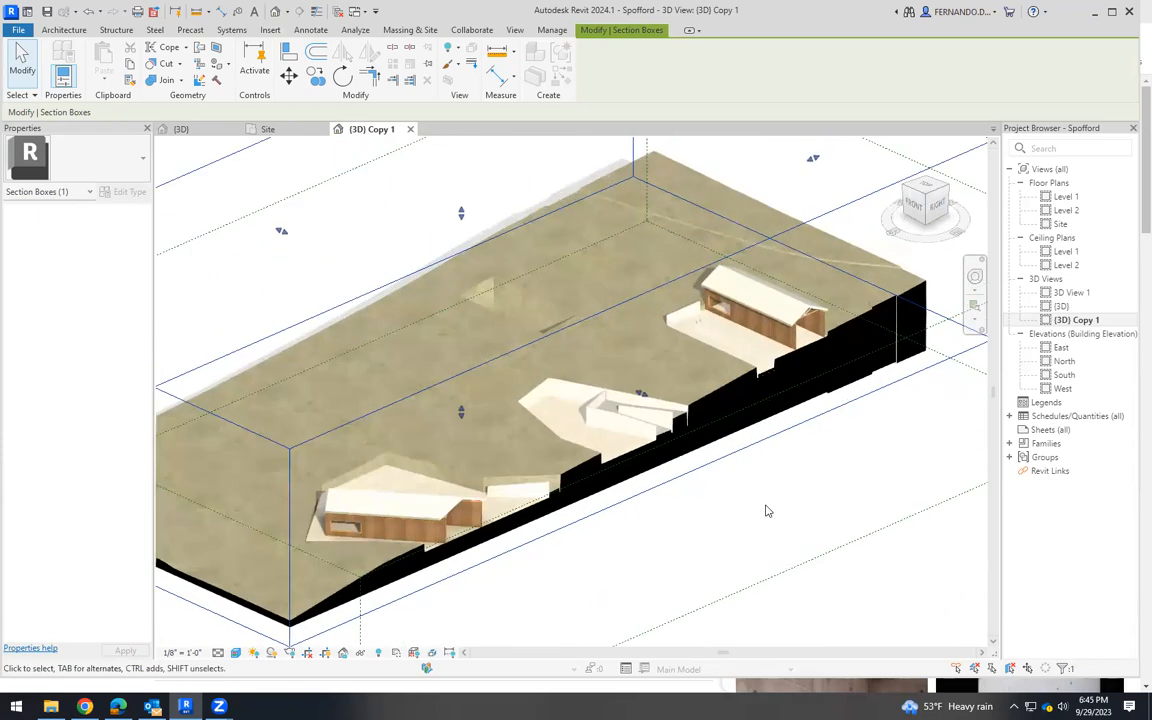
{"action": "middle_click_drag", "start_coordinate": [756, 508], "coordinate": [818, 487], "text": "shift"}
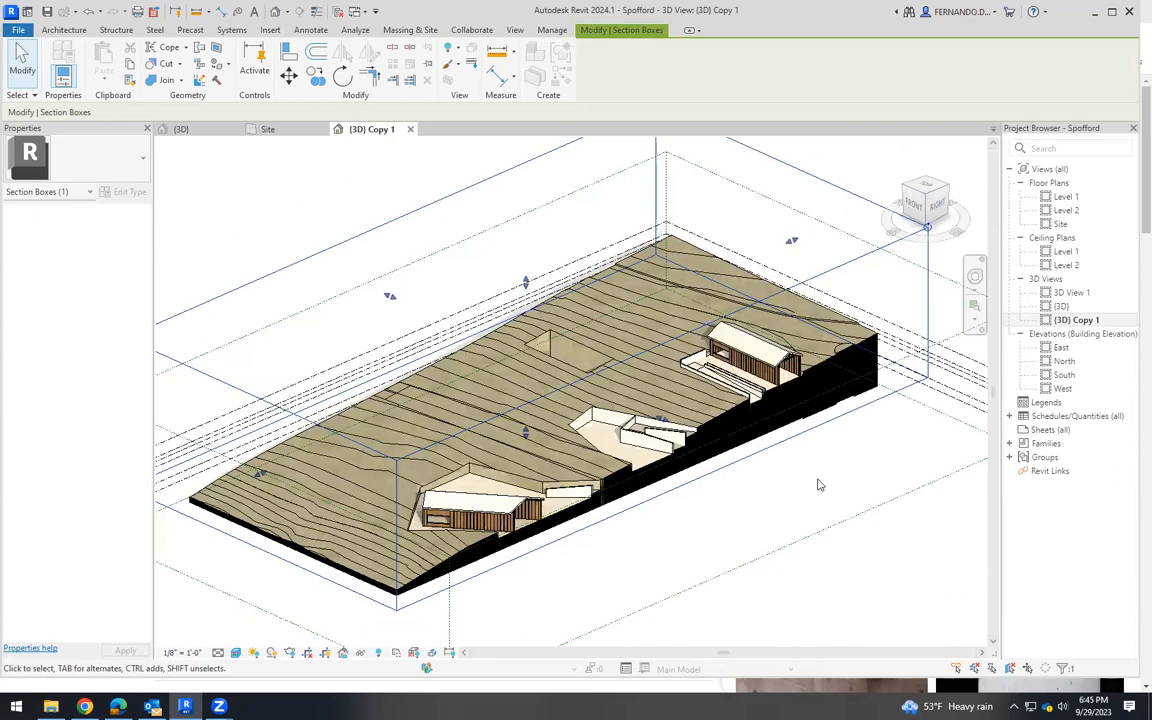
{"action": "middle_click_drag", "start_coordinate": [752, 505], "coordinate": [869, 501], "text": "shift"}
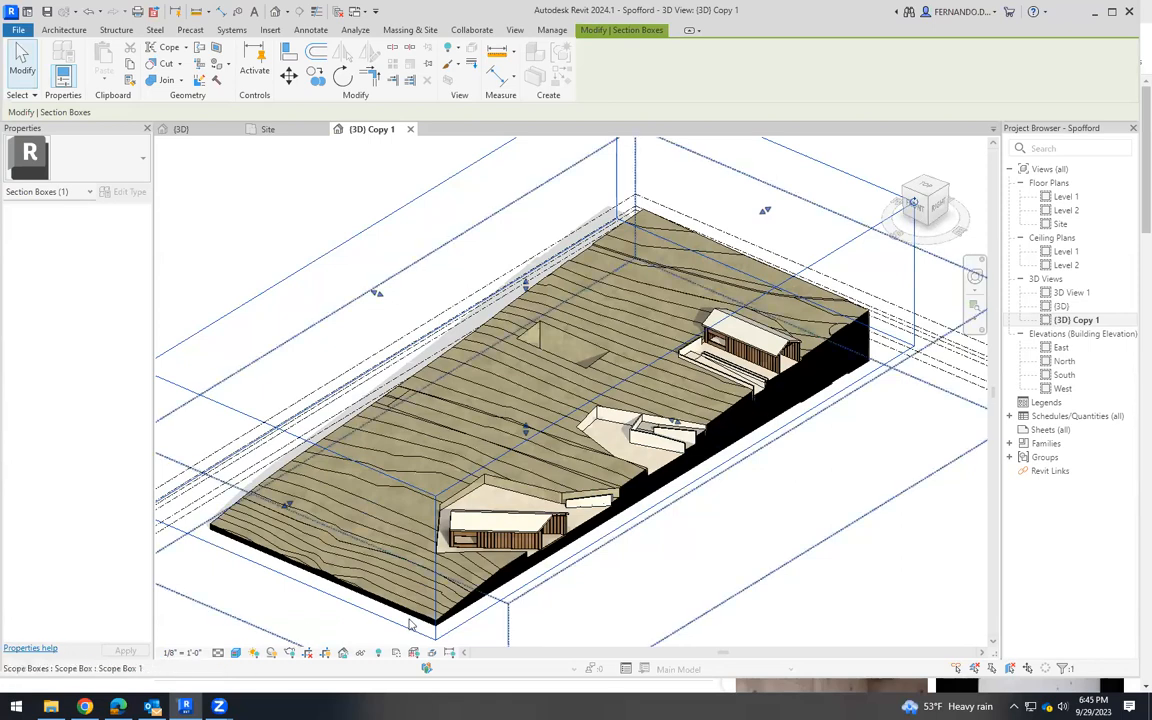
{"action": "left_click", "coordinate": [235, 652]}
{"action": "left_click", "coordinate": [262, 622]}
{"action": "key", "text": "g"}
{"action": "key", "text": "d"}
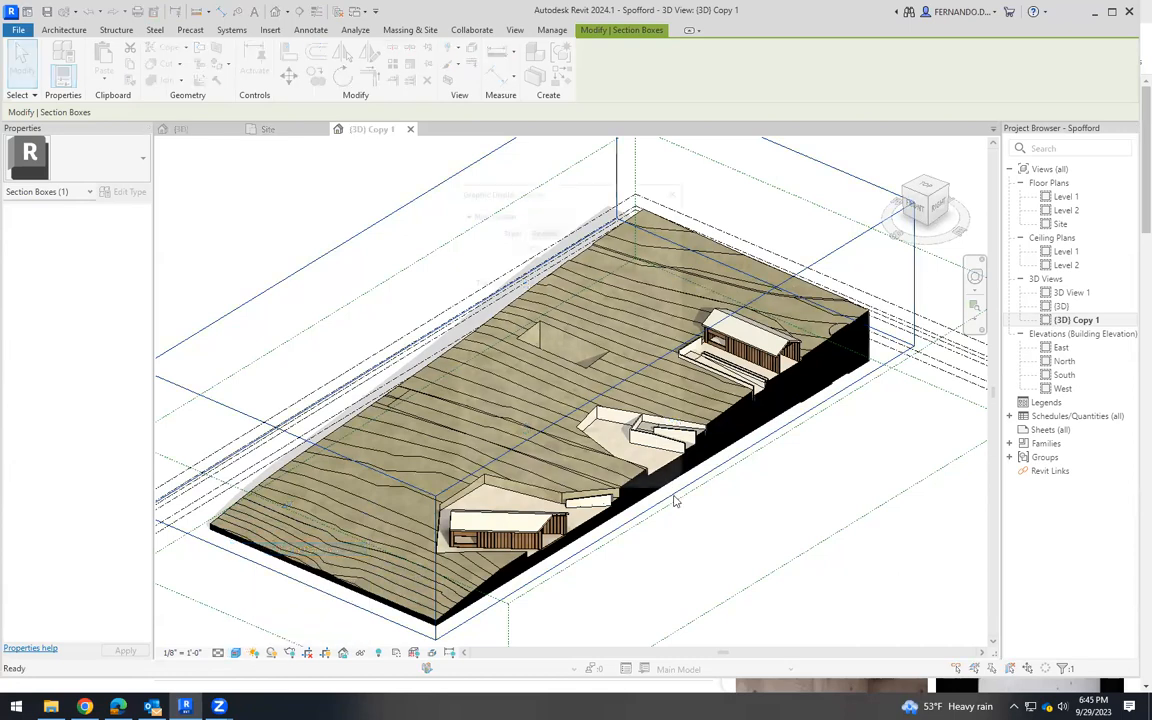
{"action": "left_click", "coordinate": [533, 247]}
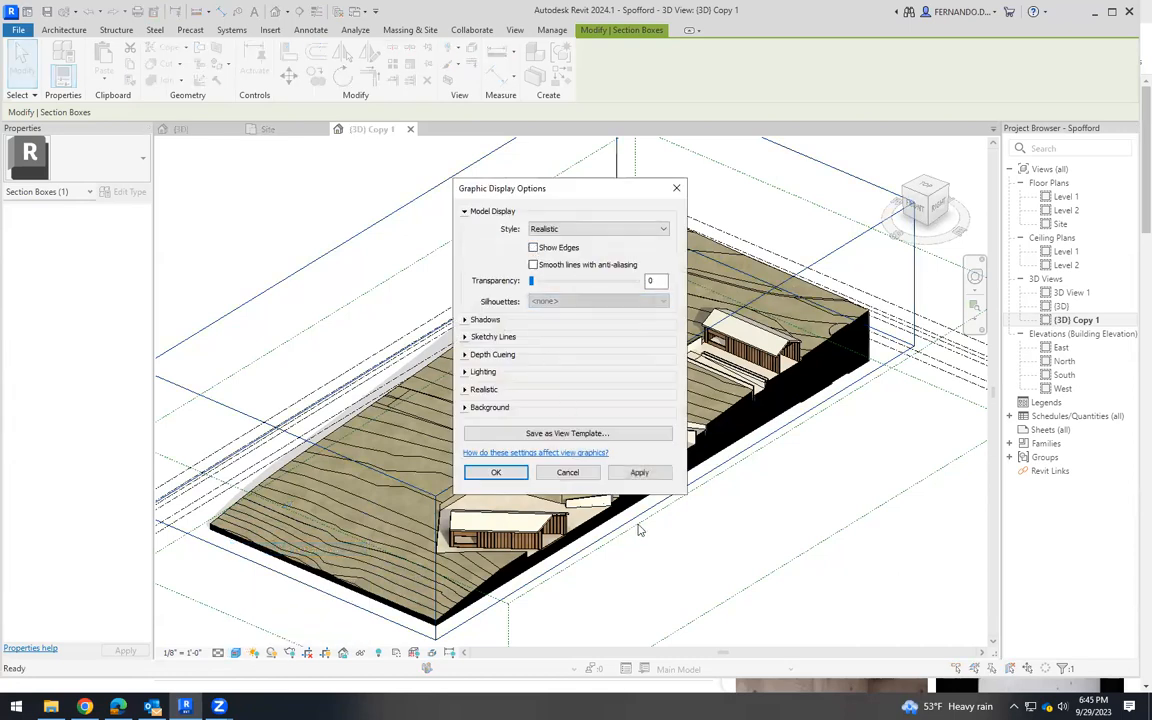
{"action": "left_click", "coordinate": [640, 473]}
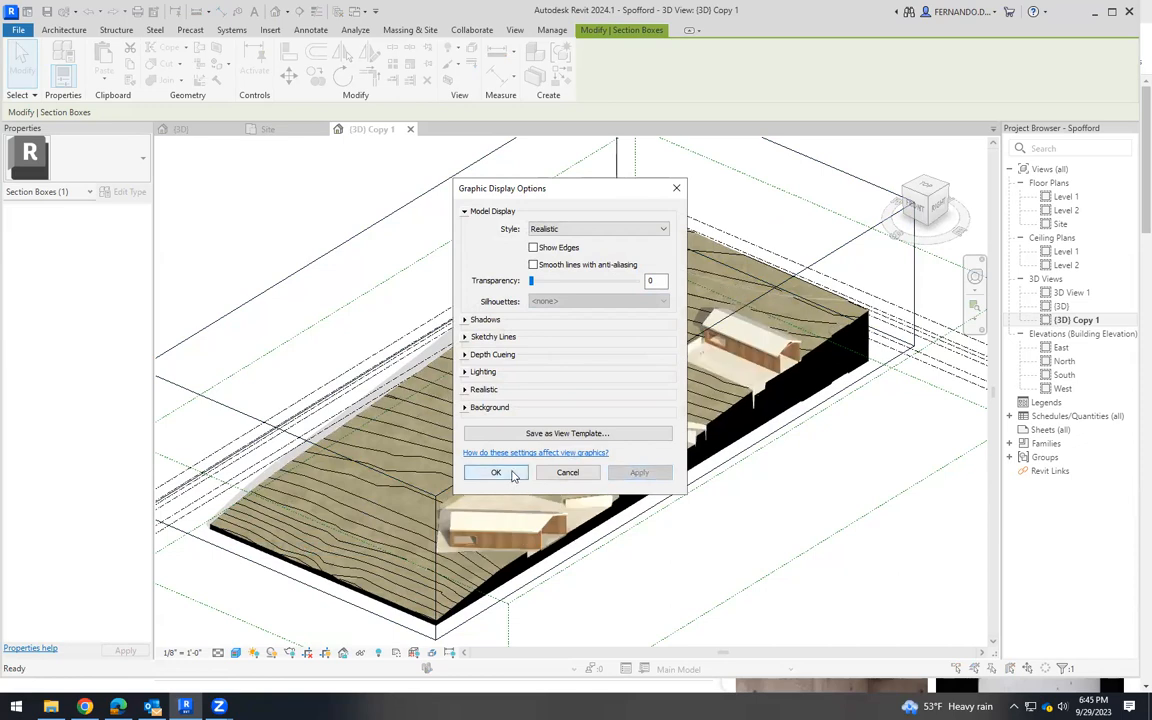
{"action": "left_click", "coordinate": [496, 473]}
{"action": "left_click", "coordinate": [753, 509]}
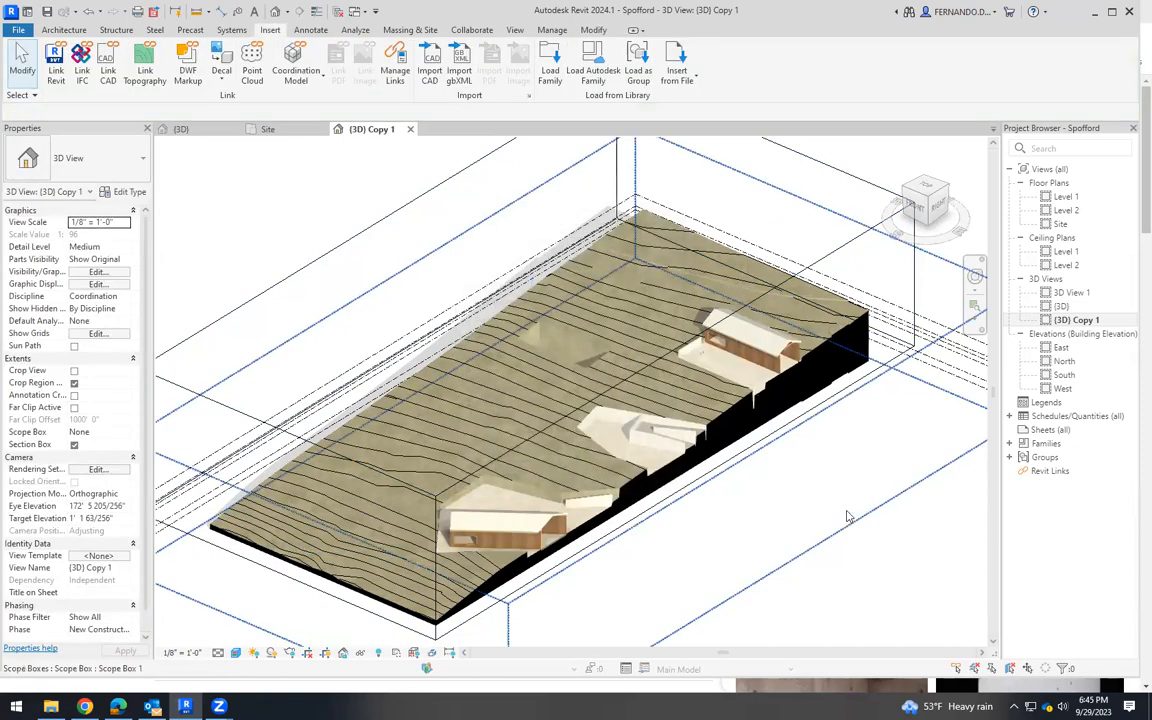
Hide the section box outline as an element in the {3D} Copy 1 view.
{"action": "left_click", "coordinate": [834, 254]}
{"action": "right_click", "coordinate": [835, 252]}
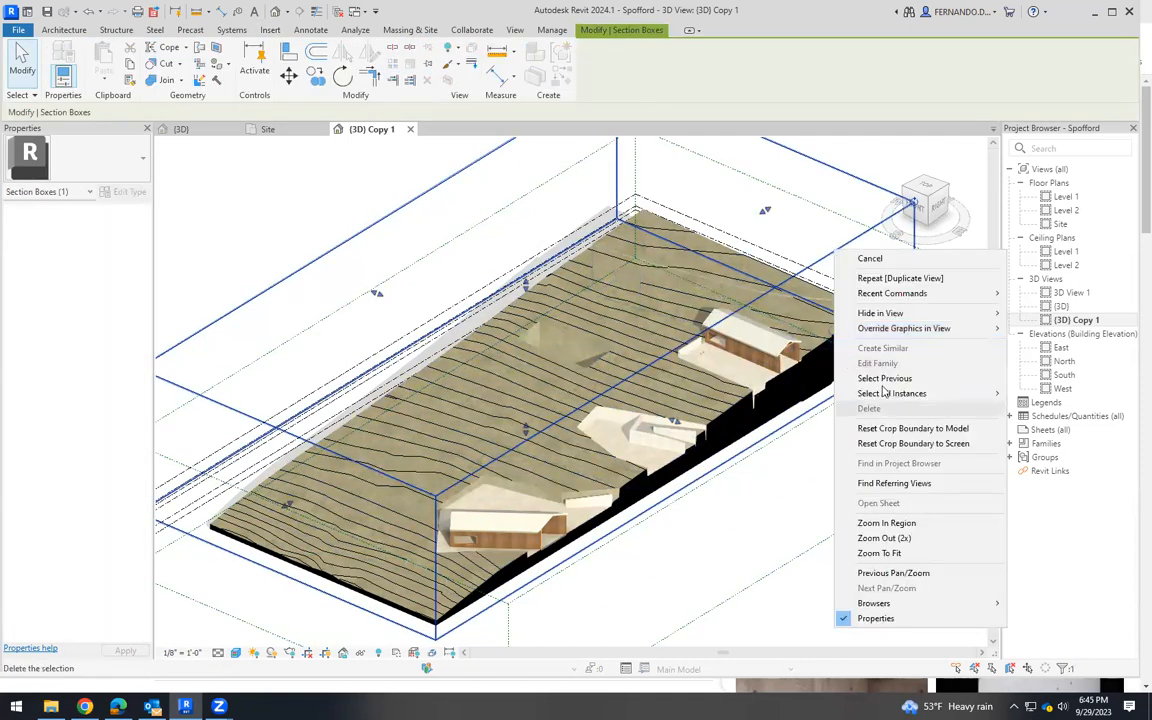
{"action": "mouse_move", "coordinate": [975, 313]}
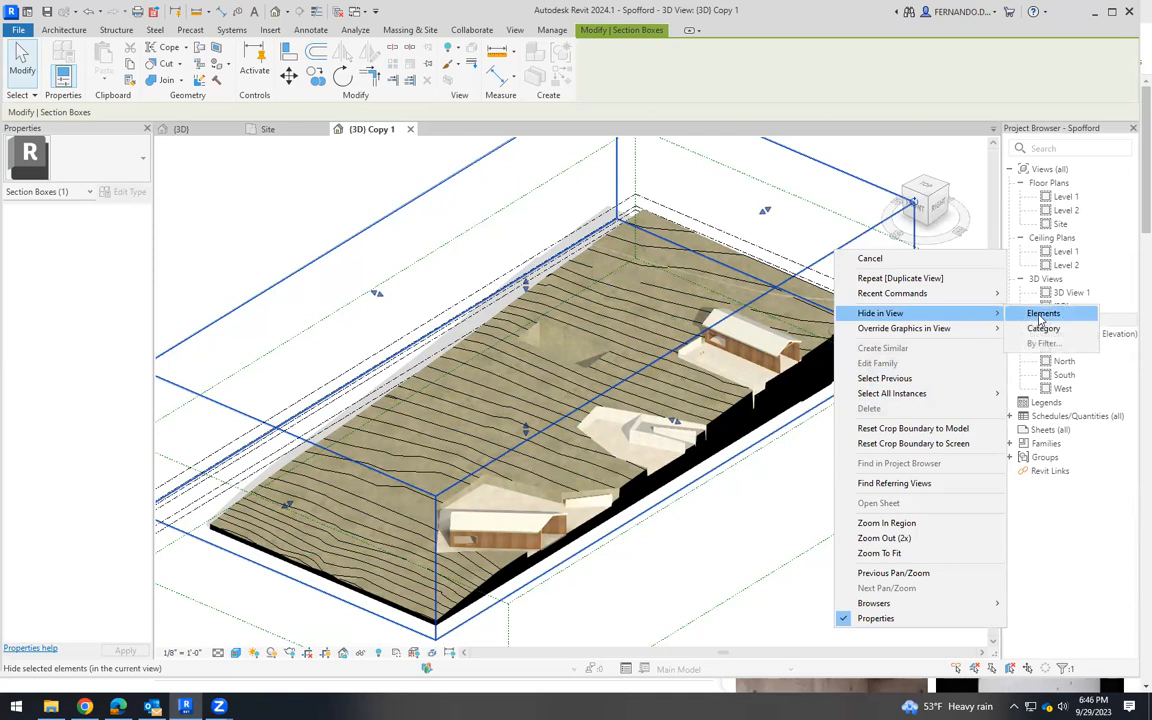
{"action": "left_click", "coordinate": [1040, 314]}
Hide the entire Levels category in the {3D} Copy 1 view, starting from the Level 2 plane.
{"action": "left_click", "coordinate": [935, 325]}
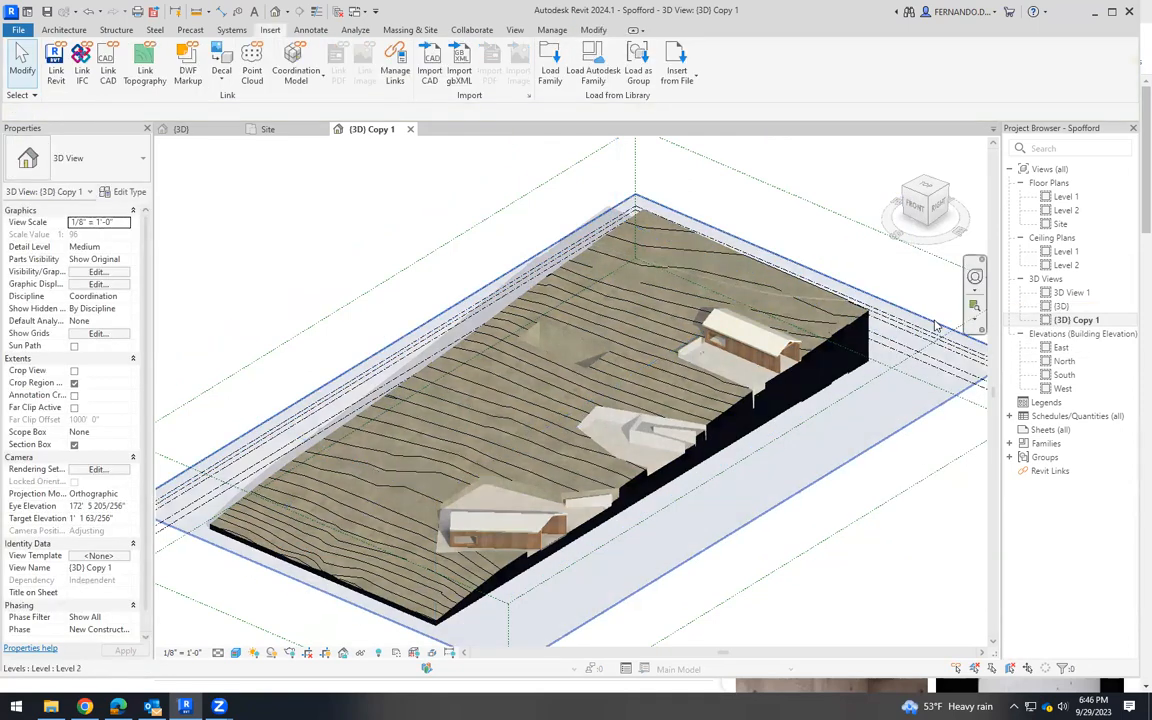
{"action": "right_click", "coordinate": [935, 325]}
{"action": "mouse_move", "coordinate": [999, 378]}
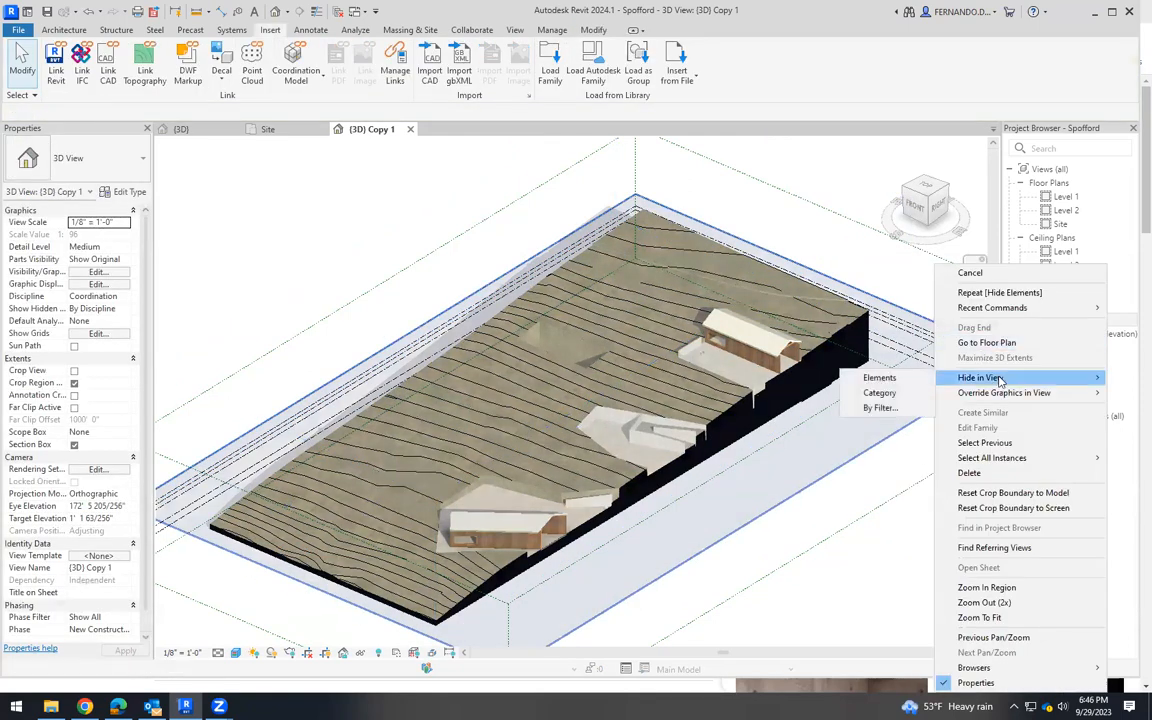
{"action": "left_click", "coordinate": [895, 393]}
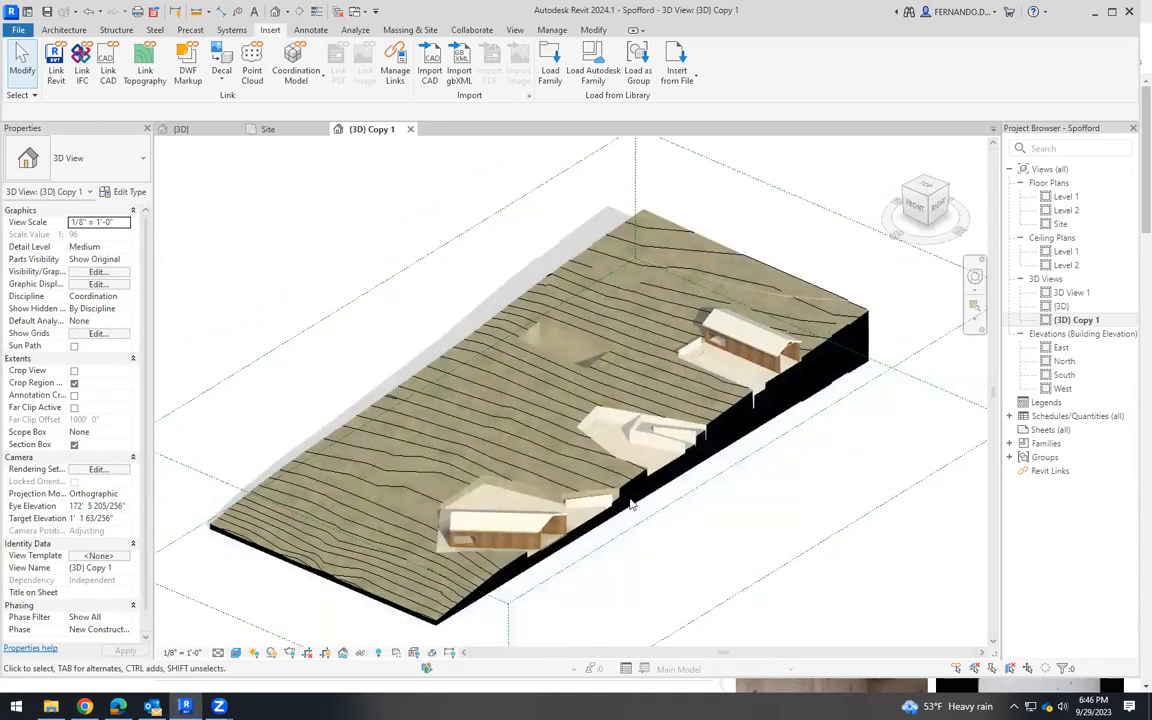
Hide the scope box around the site as an element in the {3D} Copy 1 view.
{"action": "right_click", "coordinate": [835, 413]}
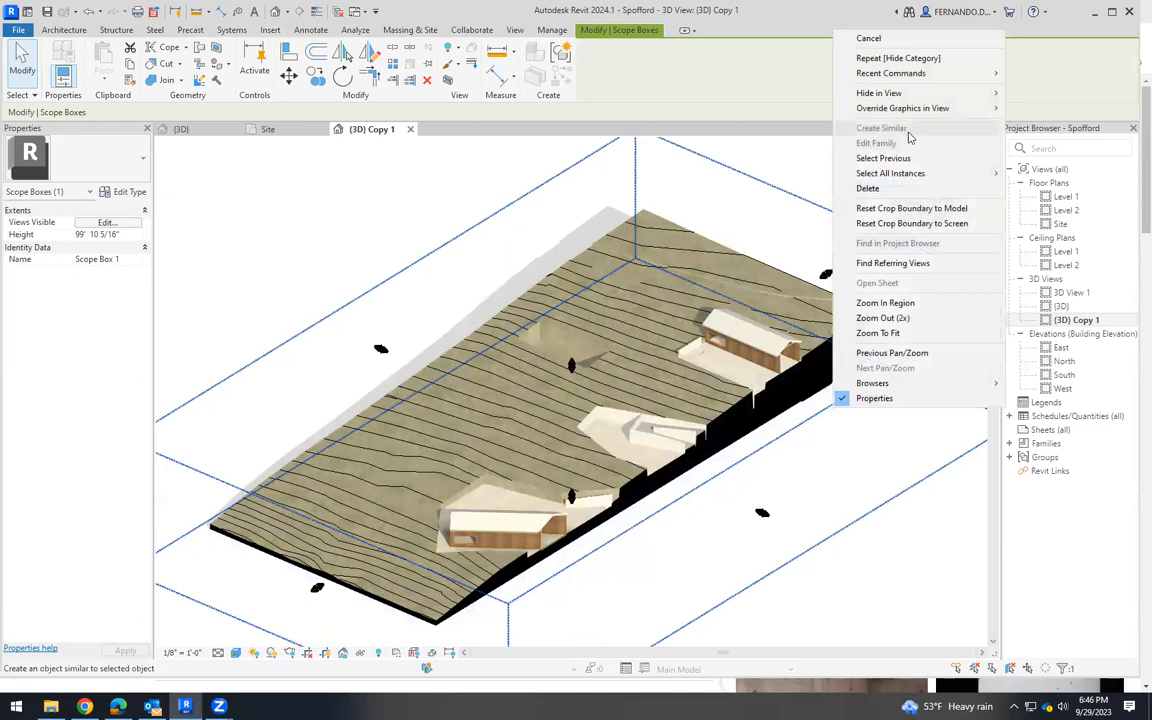
{"action": "mouse_move", "coordinate": [950, 100]}
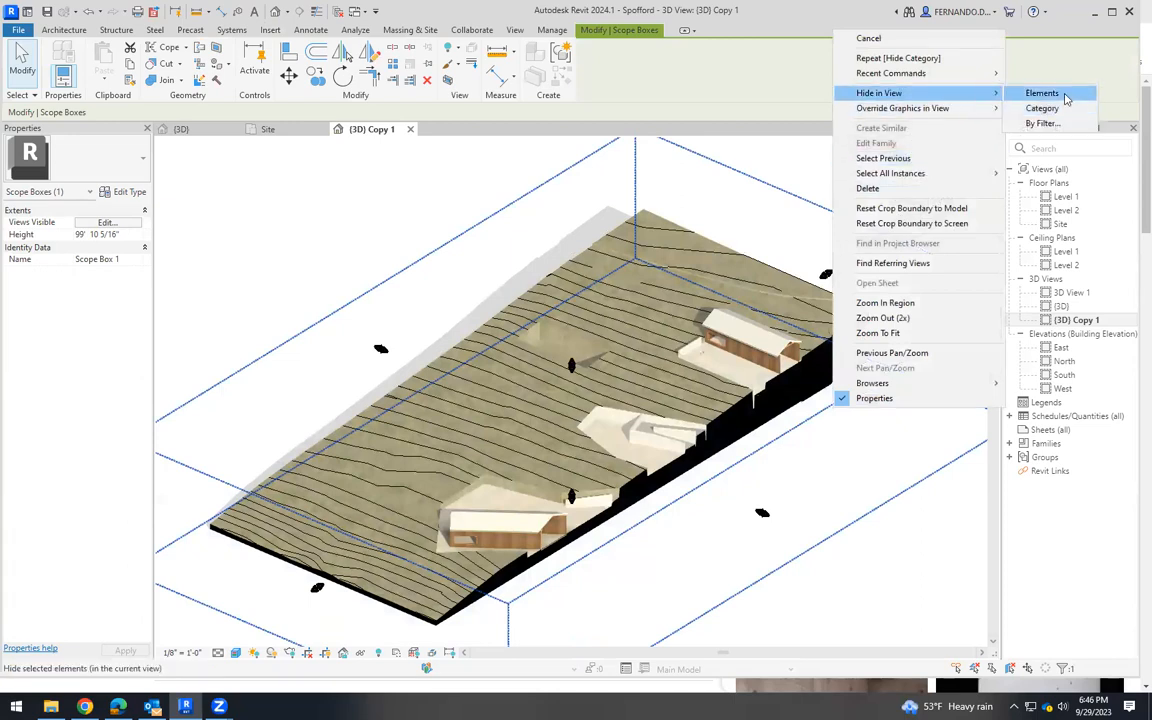
{"action": "left_click", "coordinate": [1060, 93]}
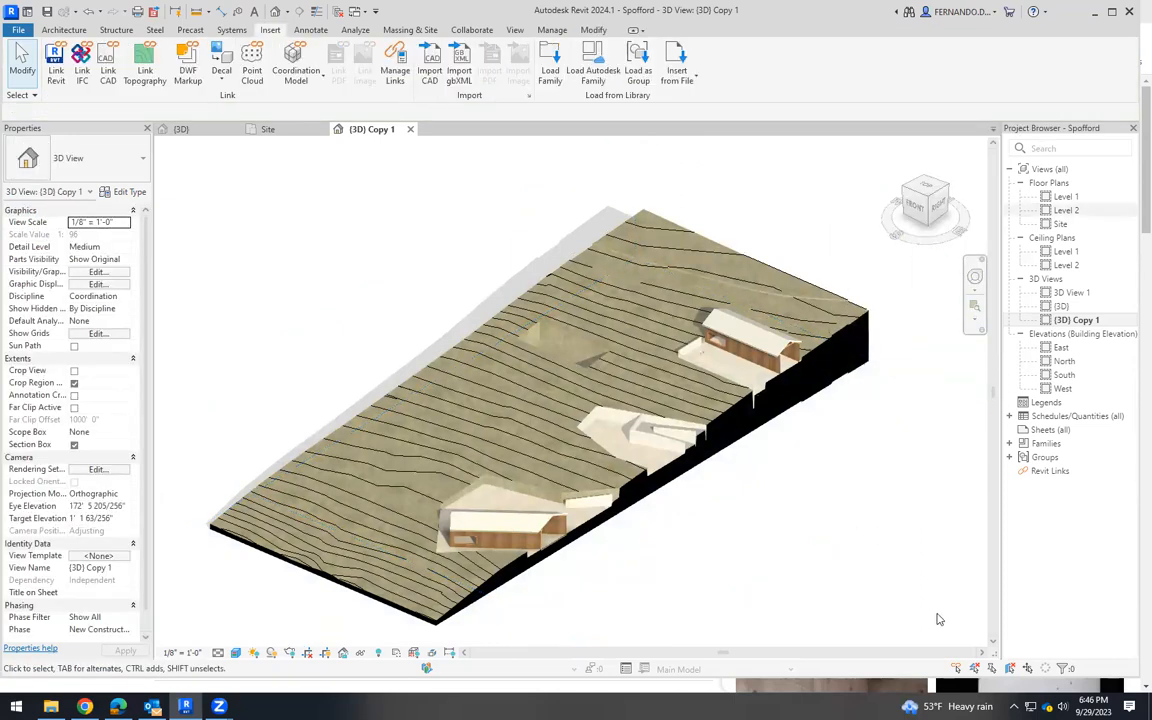